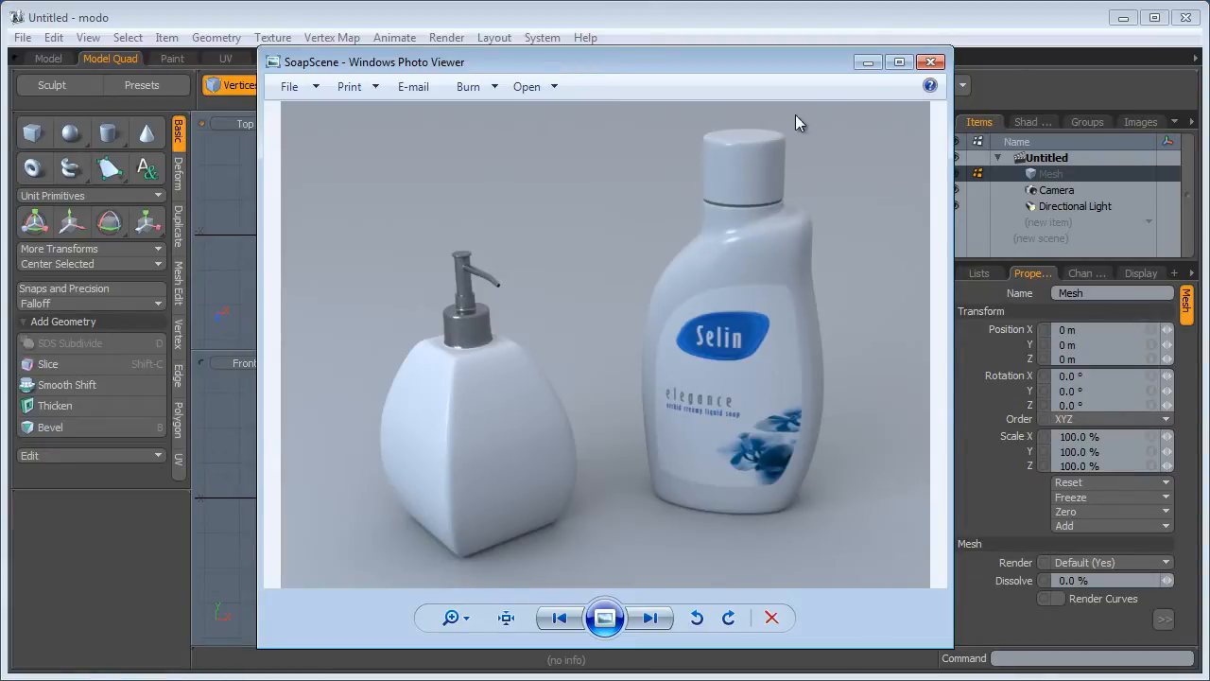
# Minimize the reference picture and save the new scene as soap-scene in Luxology Scene format
pyautogui.click(867, 62)
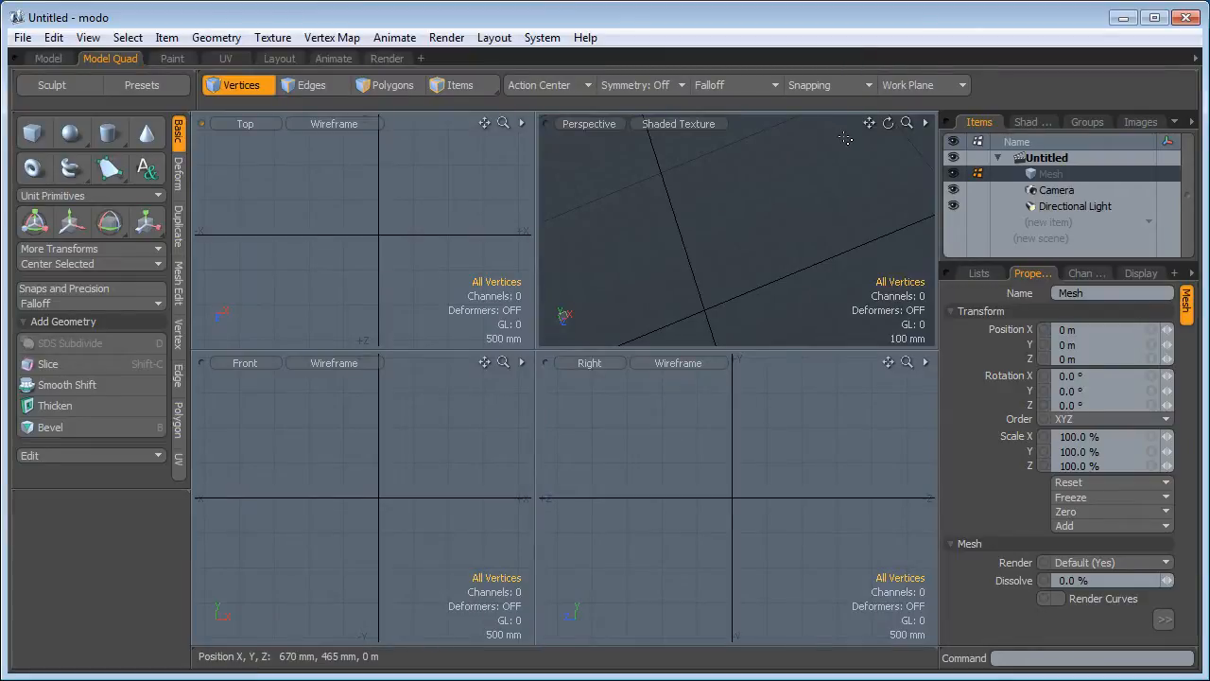
pyautogui.click(23, 37)
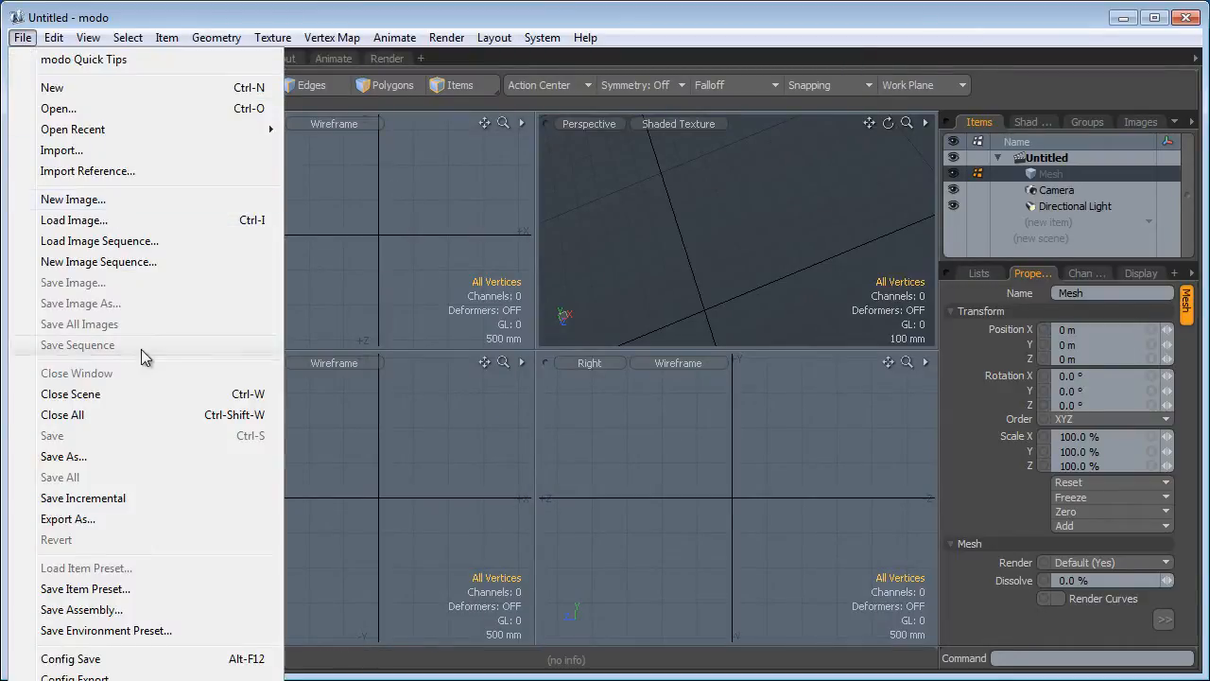
pyautogui.click(155, 455)
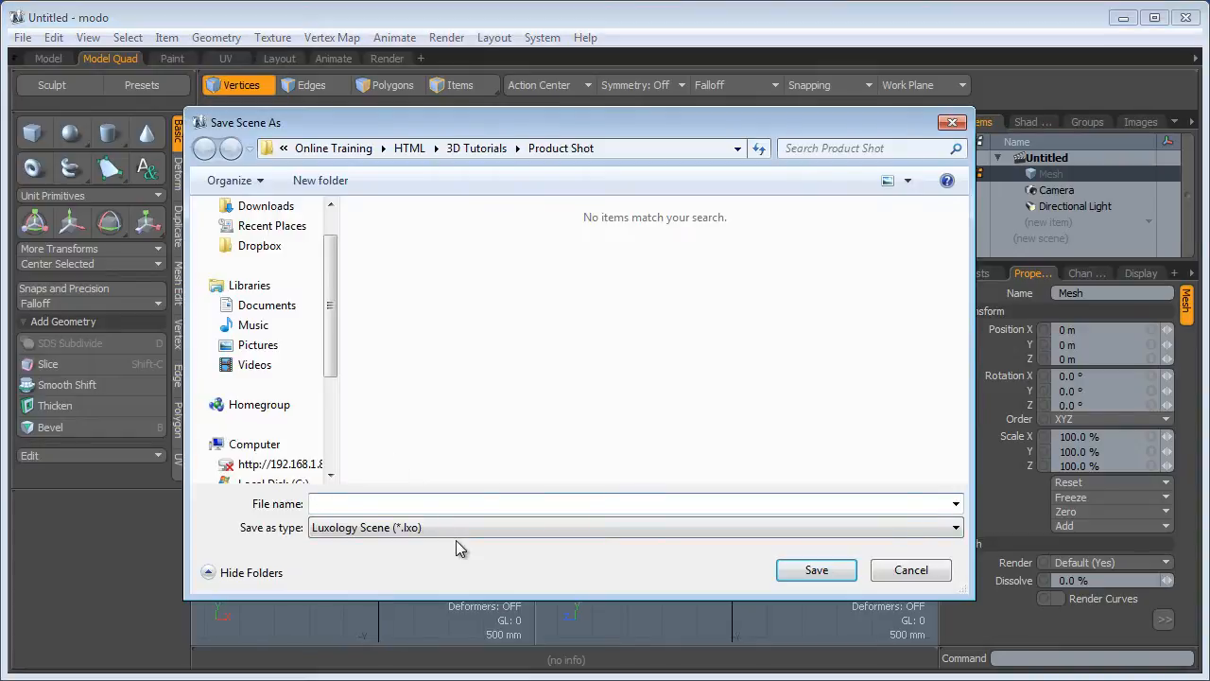
pyautogui.write('soap-scene')
pyautogui.press('Return')
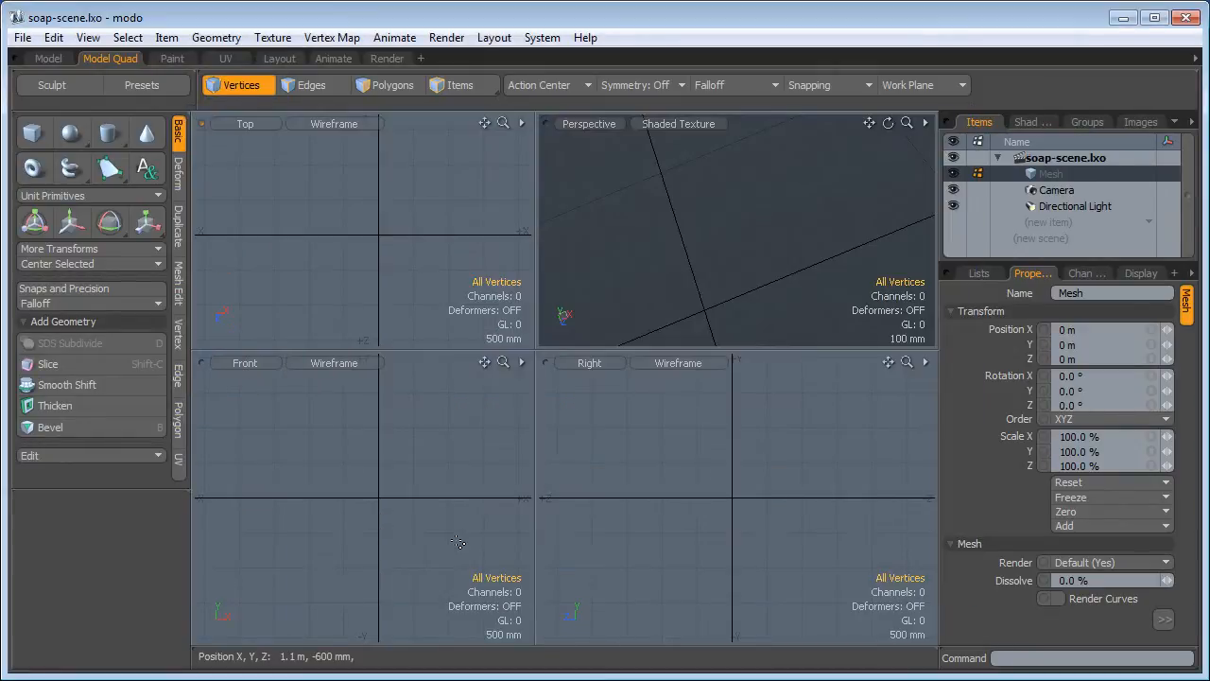
# Load the image "product" from the Product Shot folder into the scene
pyautogui.click(1139, 122)
pyautogui.click(1053, 173)
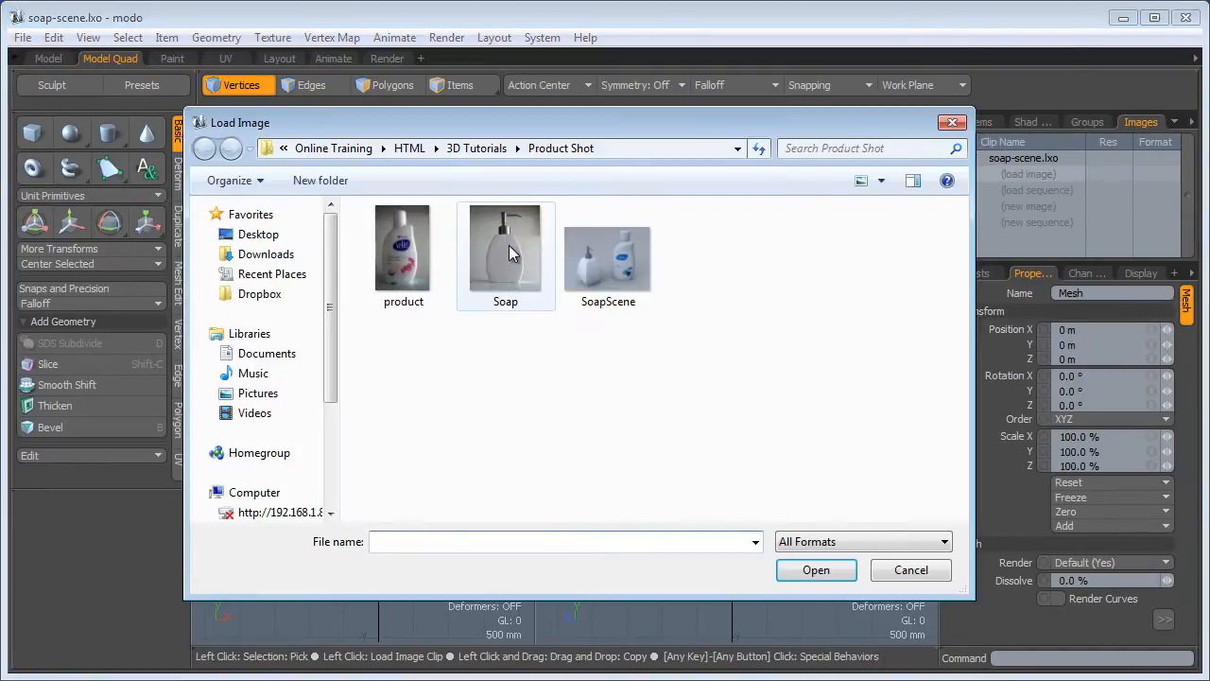
pyautogui.doubleClick(422, 260)
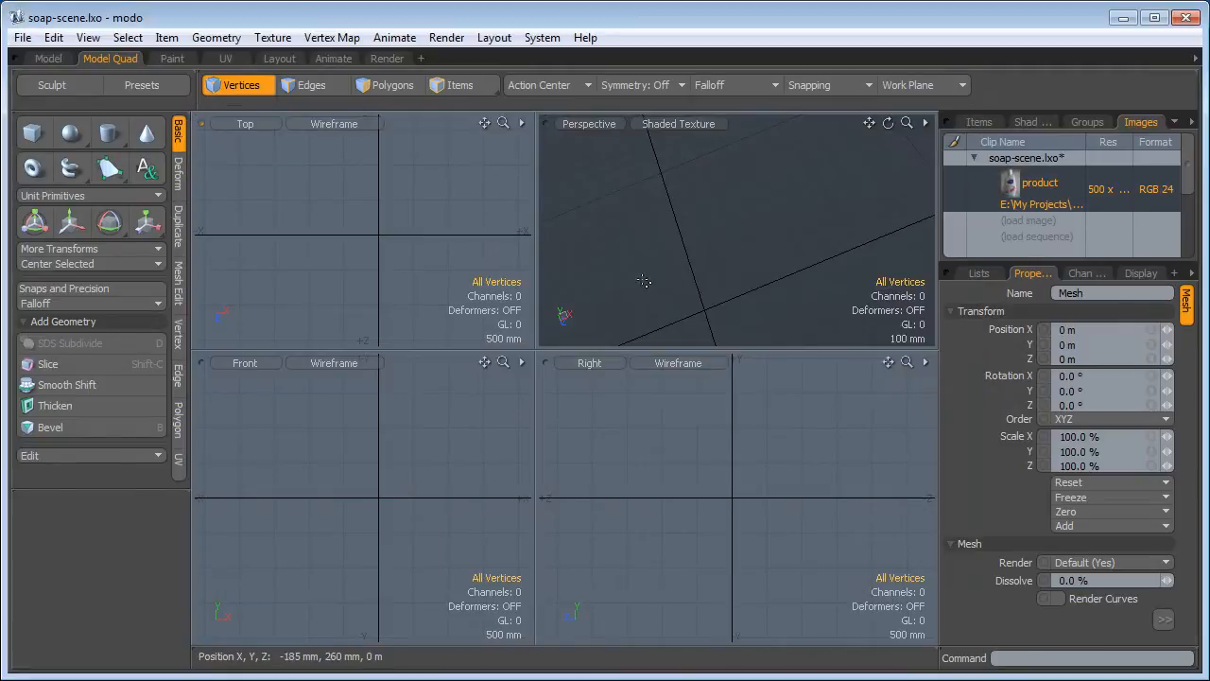
# Add a backdrop item to the scene and assign it the product image with Front projection
pyautogui.click(979, 122)
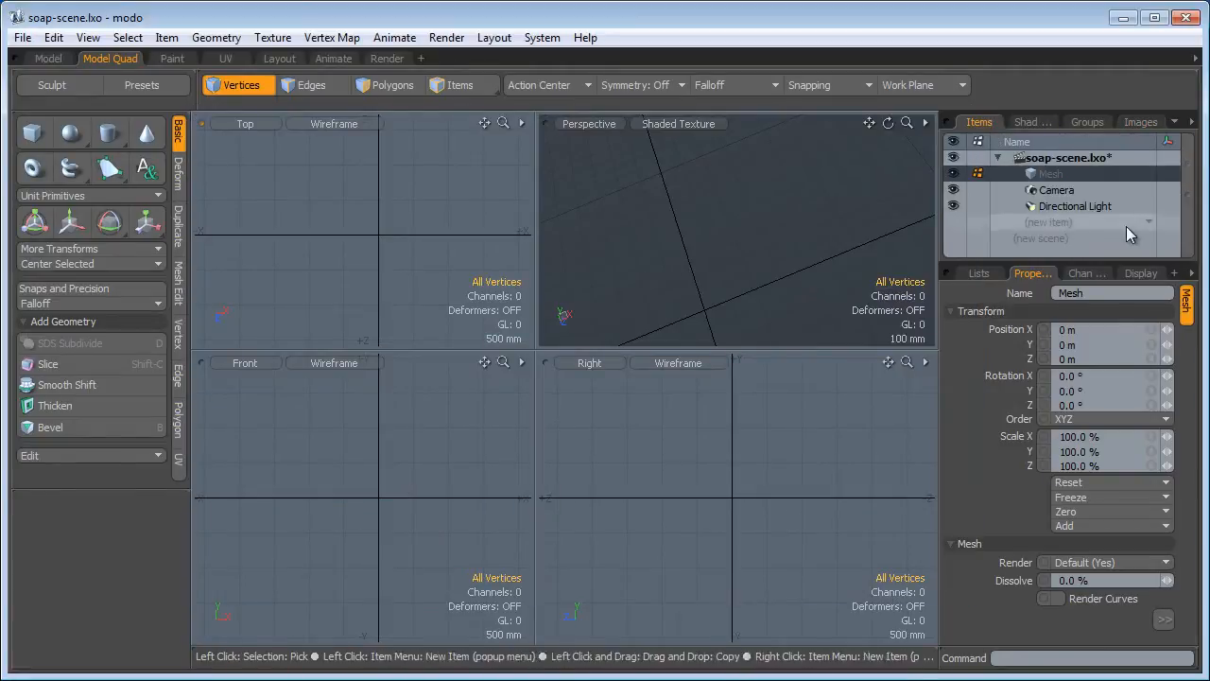
pyautogui.click(1104, 223)
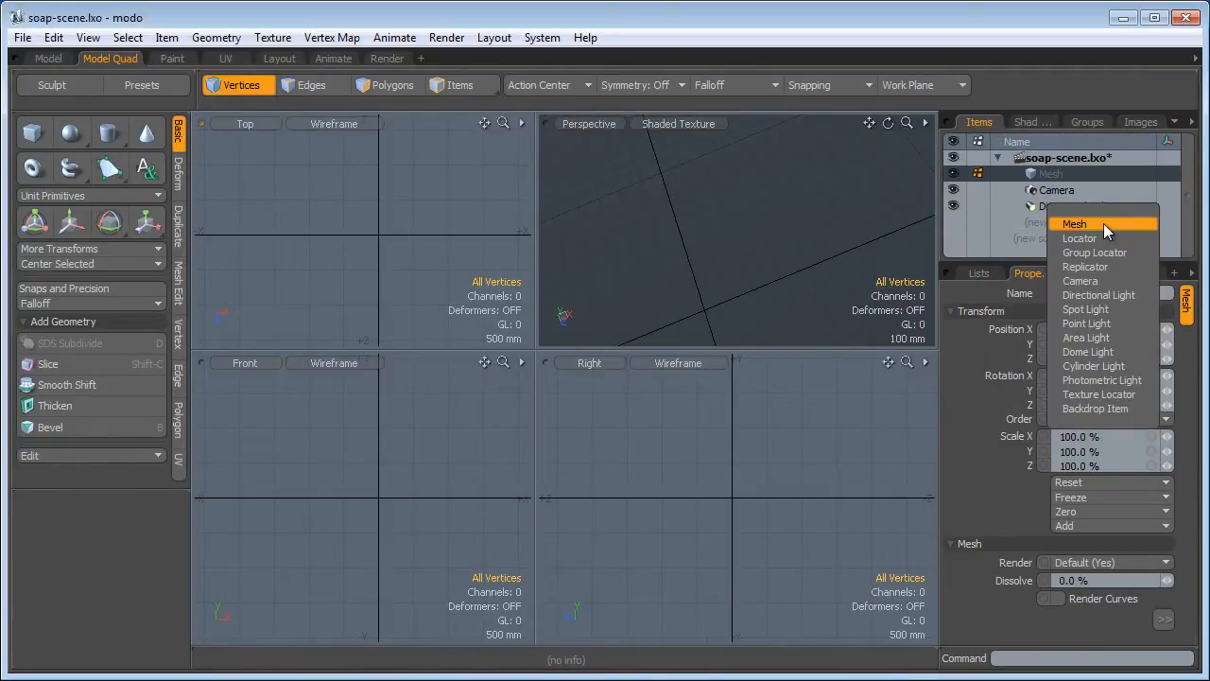
pyautogui.click(1135, 408)
pyautogui.click(1057, 549)
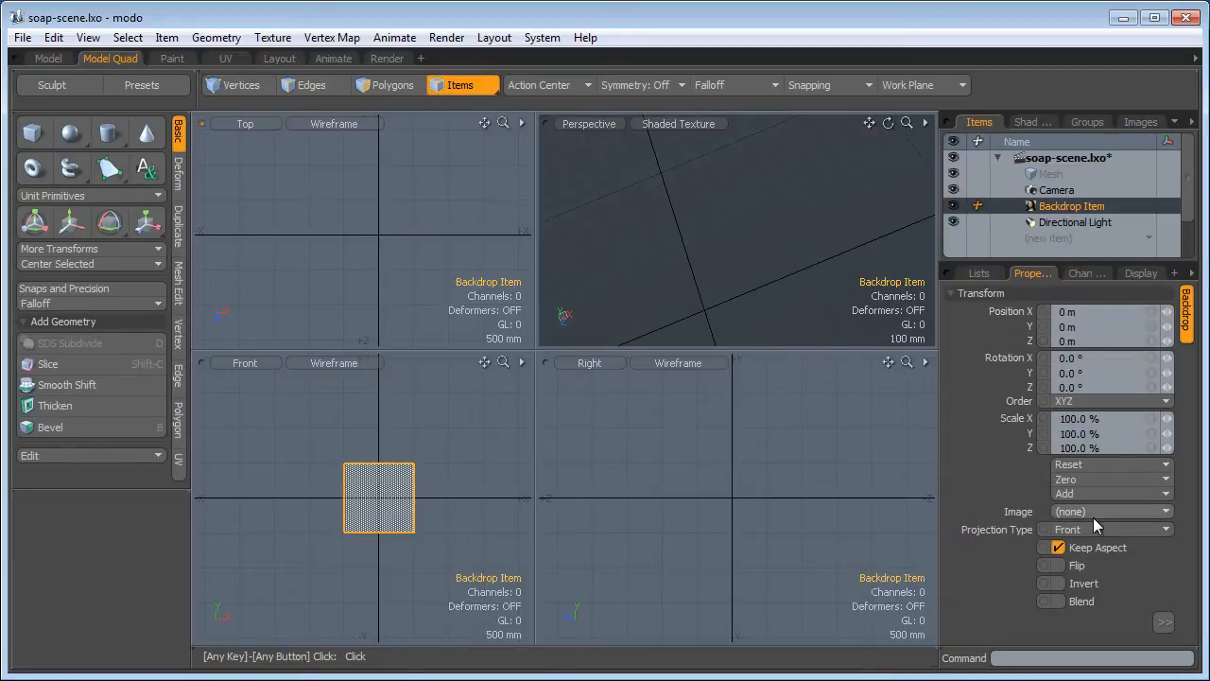
pyautogui.click(1109, 514)
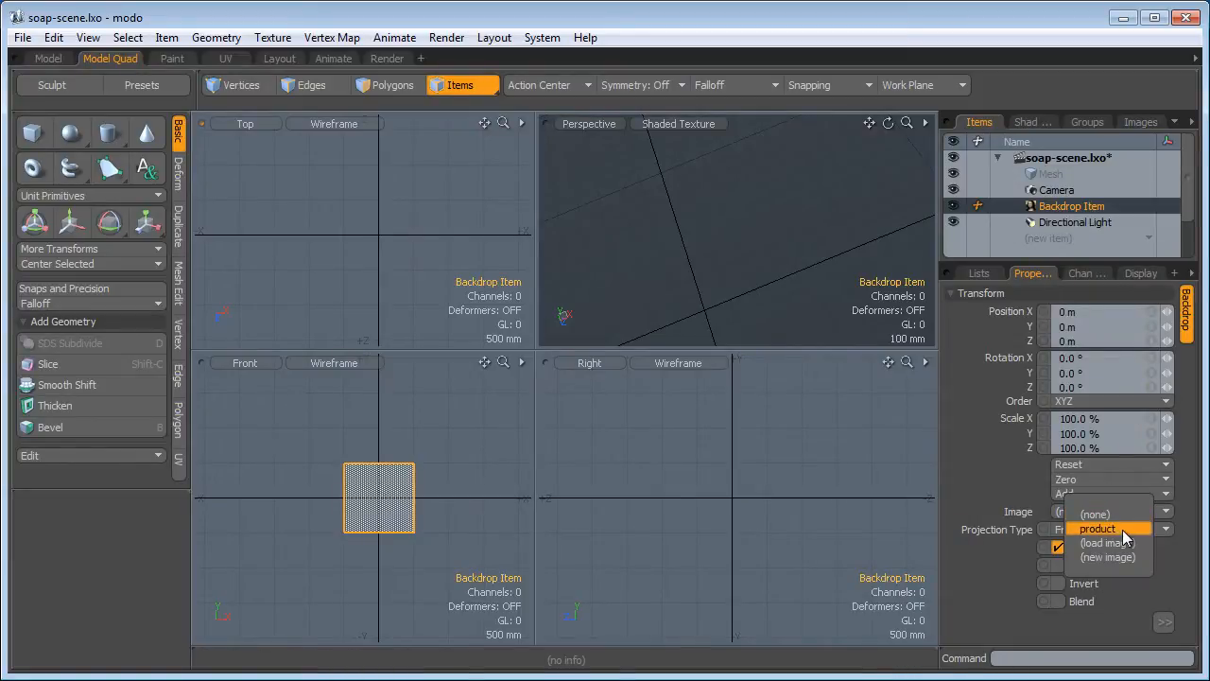
pyautogui.click(1122, 529)
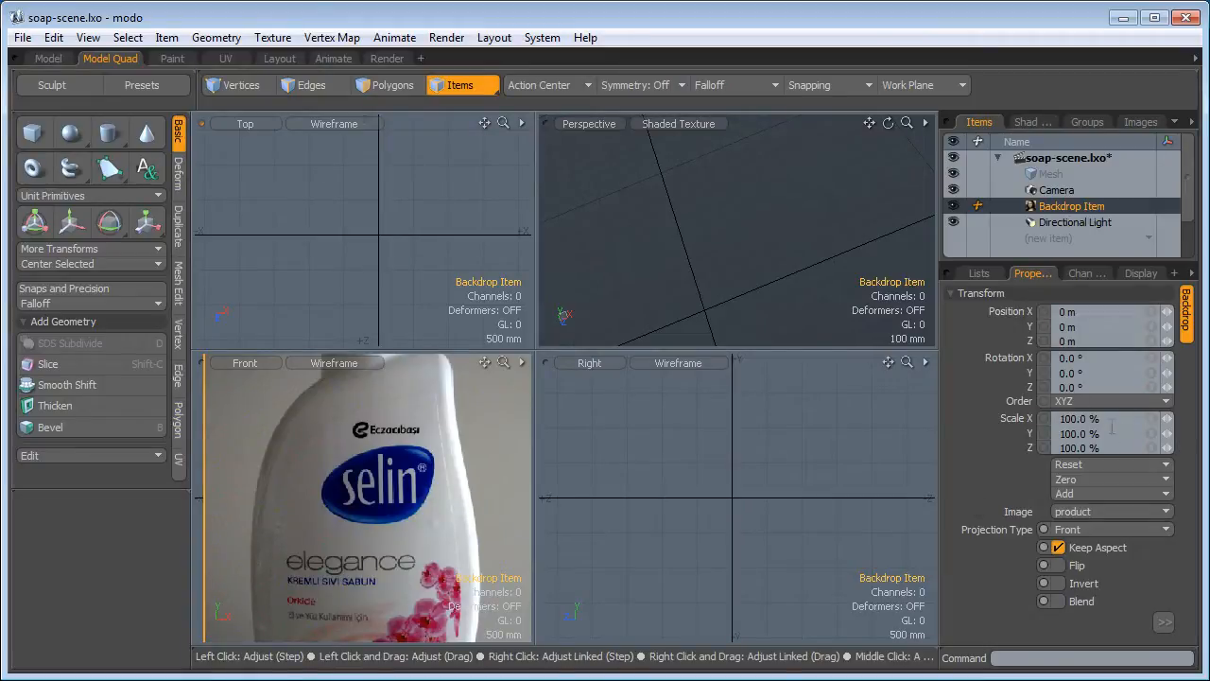
# Link the backdrop's scale axes, scale it uniformly to 25% and dim its image
pyautogui.click(1159, 433)
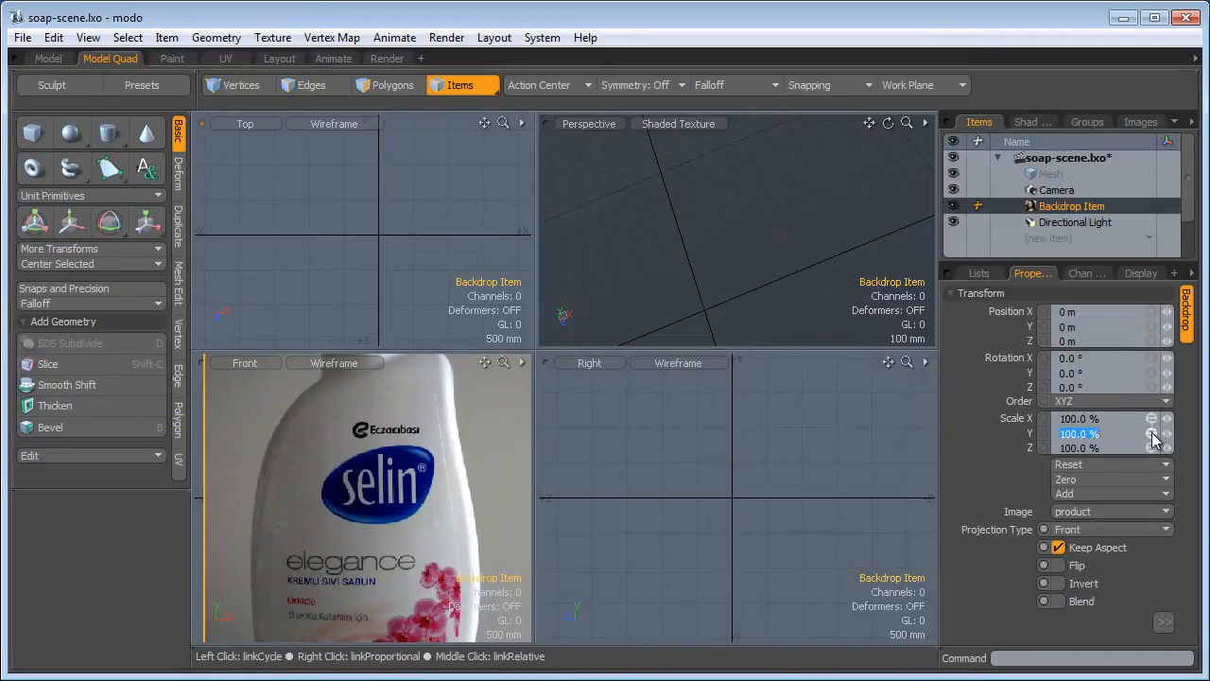
pyautogui.moveTo(1170, 434); pyautogui.dragTo(1094, 434)
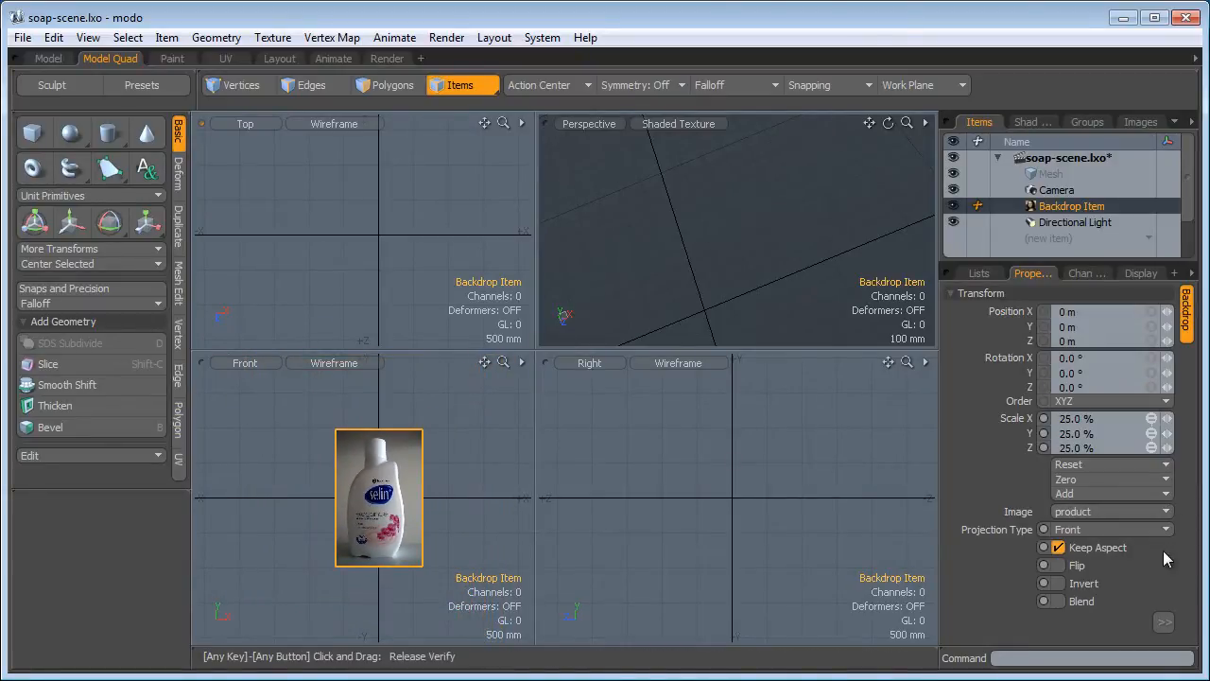
pyautogui.click(1164, 624)
pyautogui.moveTo(1206, 631); pyautogui.dragTo(1209, 631)
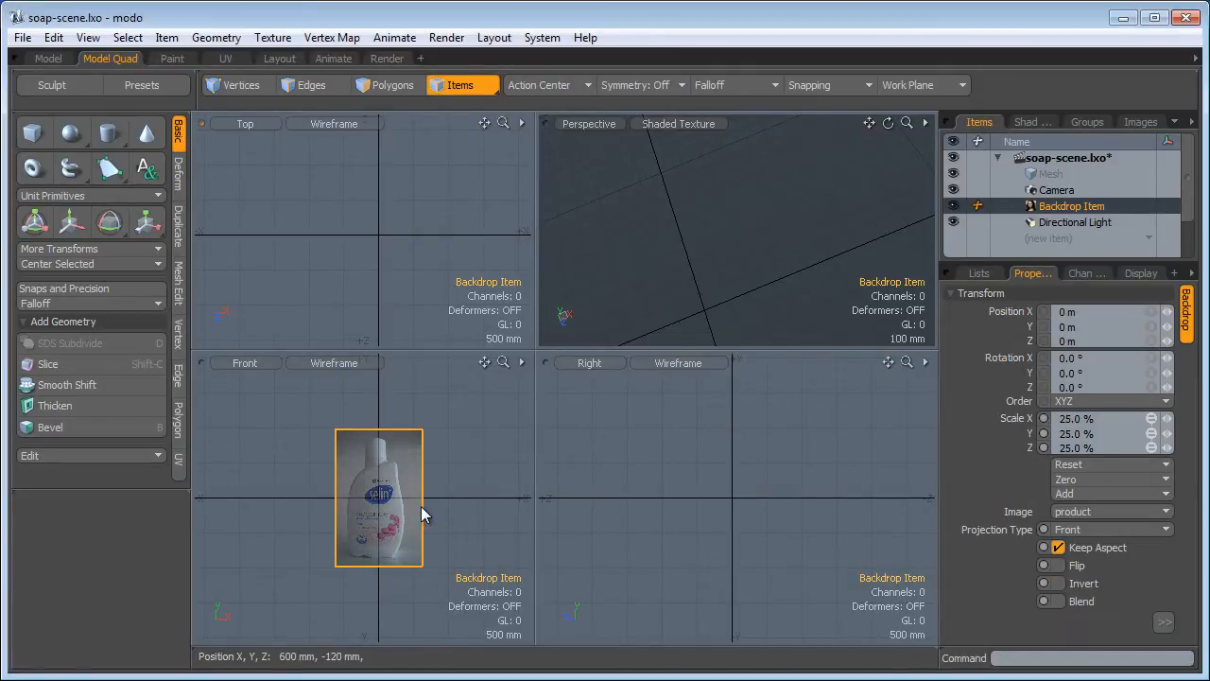
# In the Mesh item, draw a flat 24-sided cylinder disc centred at the origin, radii about 320 mm in X and 200 mm in Z
pyautogui.keyDown('ctrl'); pyautogui.keyDown('alt'); pyautogui.moveTo(423, 503); pyautogui.dragTo(502, 505); pyautogui.keyUp('alt'); pyautogui.keyUp('ctrl')
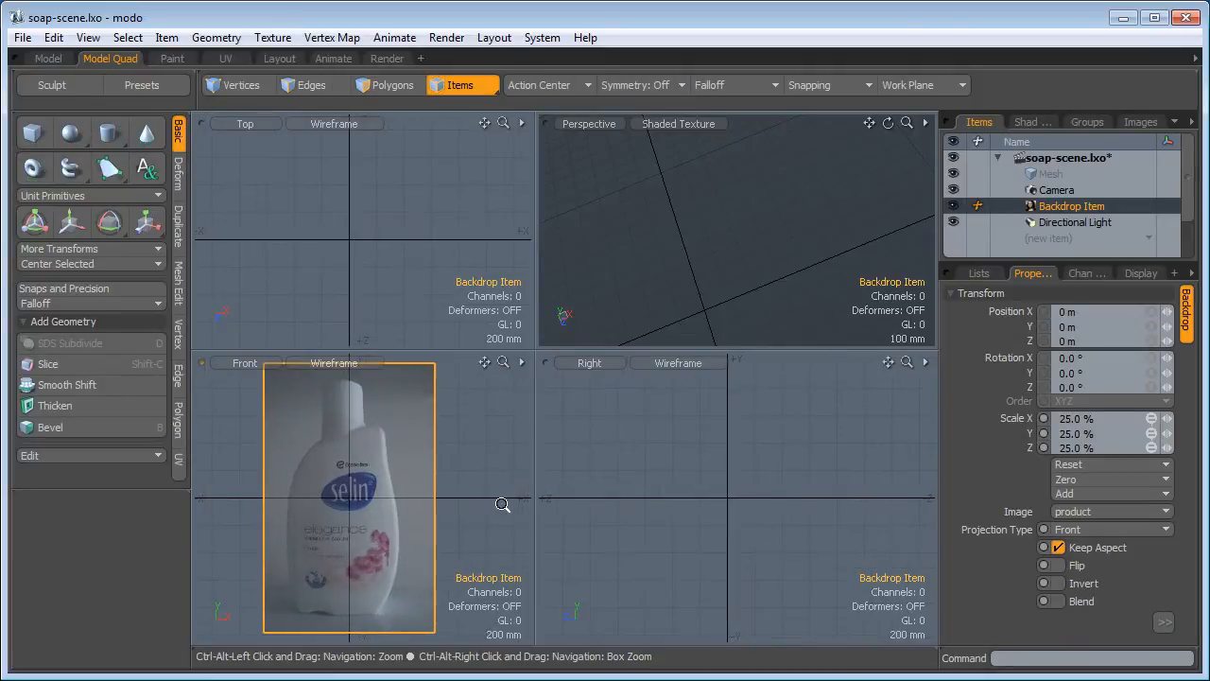
pyautogui.click(1051, 173)
pyautogui.keyDown('ctrl'); pyautogui.keyDown('alt'); pyautogui.moveTo(410, 481); pyautogui.dragTo(417, 487); pyautogui.keyUp('alt'); pyautogui.keyUp('ctrl')
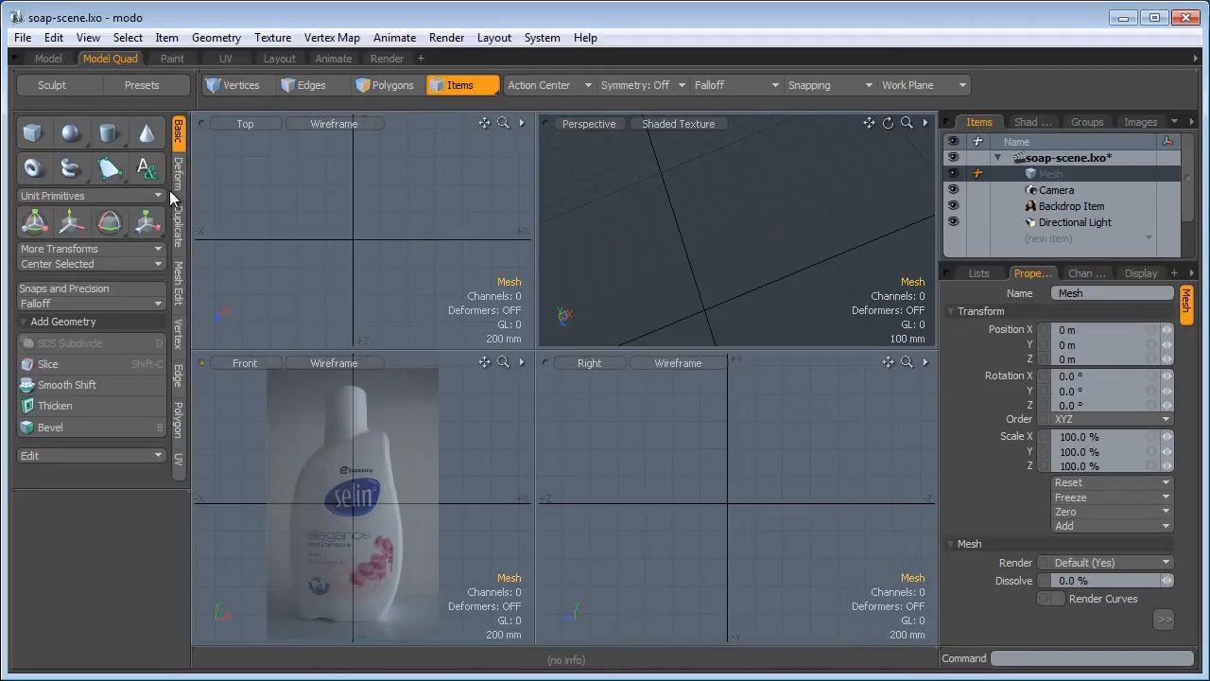
pyautogui.click(110, 133)
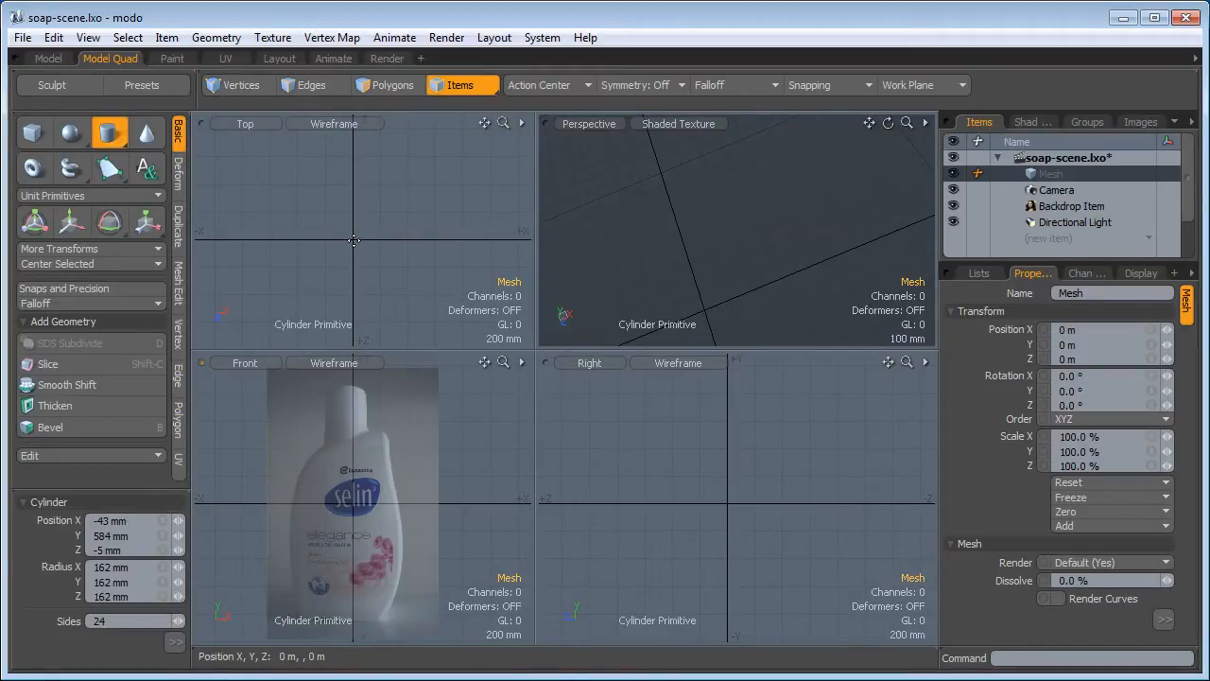
pyautogui.moveTo(353, 241); pyautogui.dragTo(398, 267)
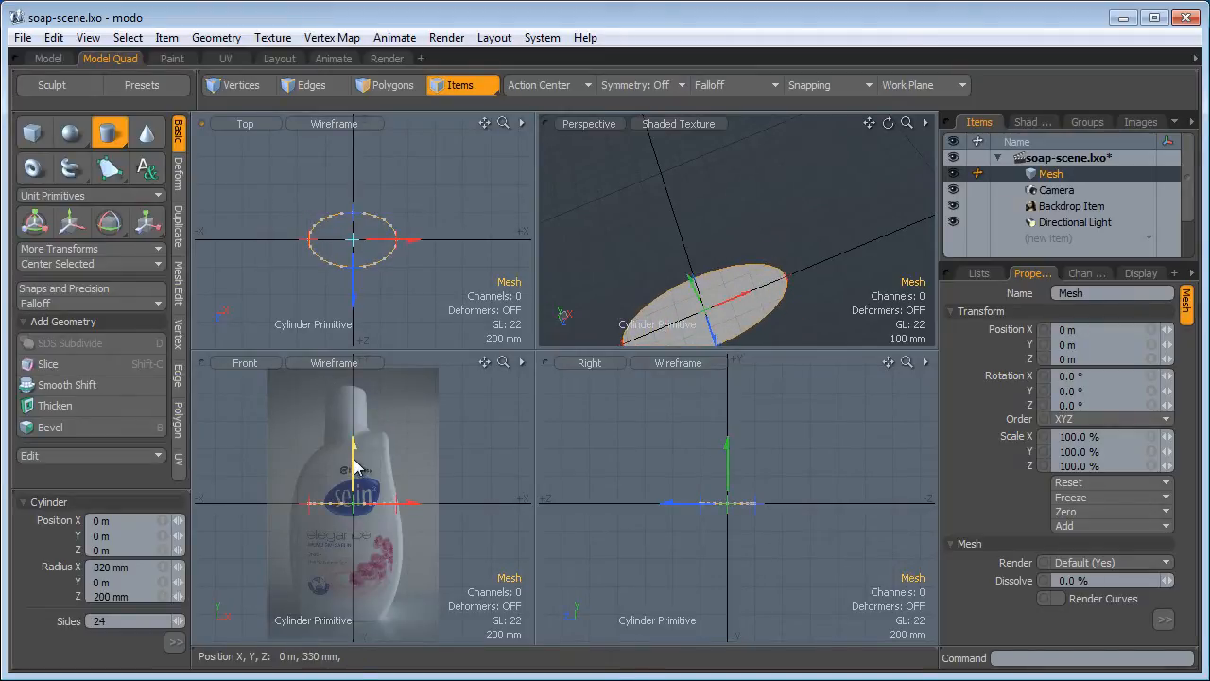
# Move the disc to the bottle's base at about X -80 mm, Y -790 mm, with radii of about 300 mm in X and 250 mm in Z
pyautogui.moveTo(354, 467); pyautogui.dragTo(478, 569)
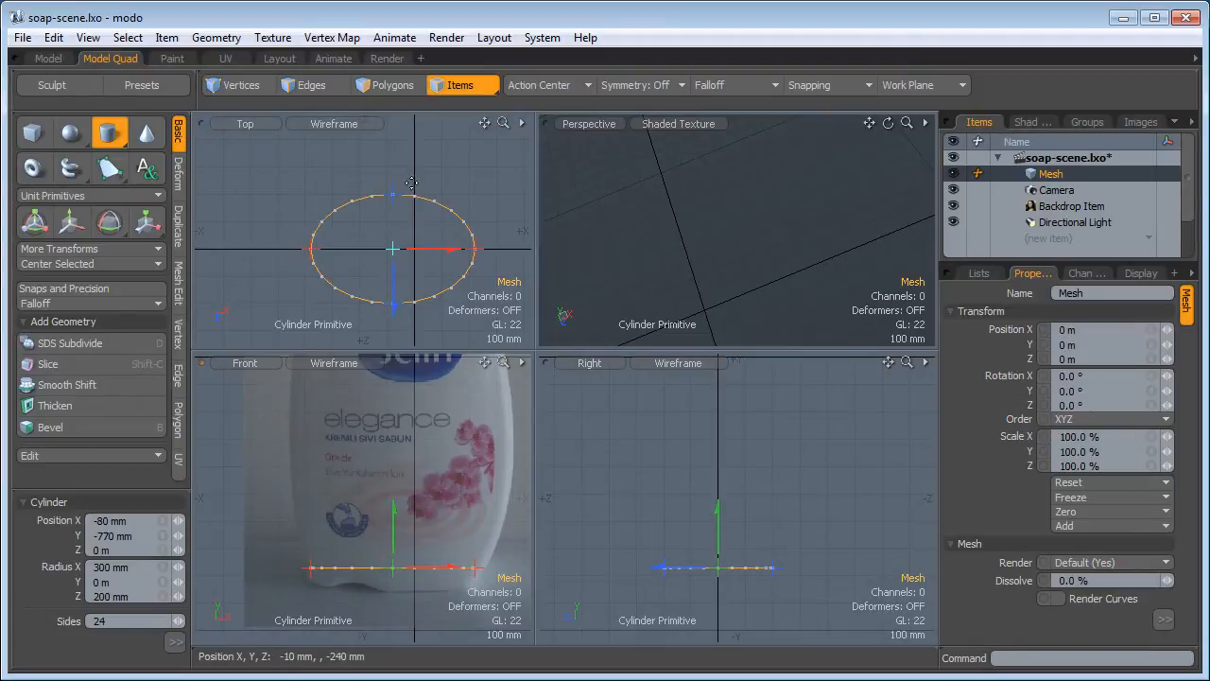
pyautogui.moveTo(397, 194); pyautogui.dragTo(396, 180)
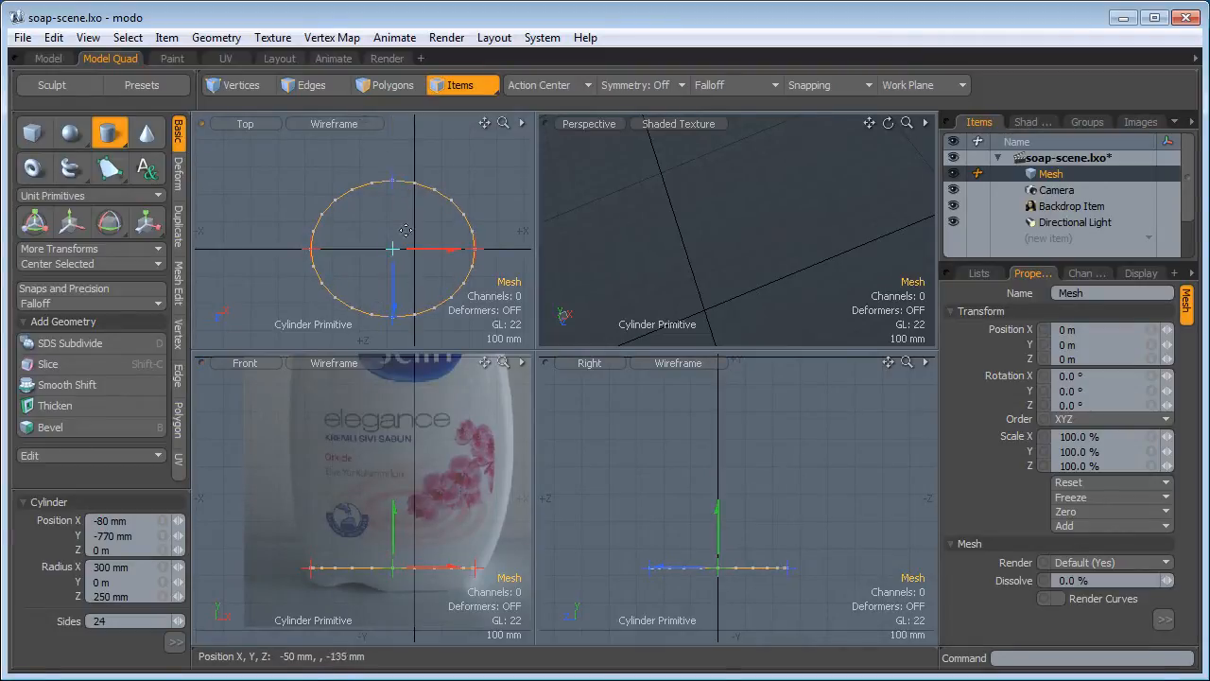
pyautogui.keyDown('ctrl'); pyautogui.keyDown('alt'); pyautogui.moveTo(418, 250); pyautogui.dragTo(433, 250); pyautogui.keyUp('alt'); pyautogui.keyUp('ctrl')
pyautogui.keyDown('alt'); pyautogui.keyDown('shift'); pyautogui.moveTo(422, 251); pyautogui.dragTo(391, 228); pyautogui.keyUp('shift'); pyautogui.keyUp('alt')
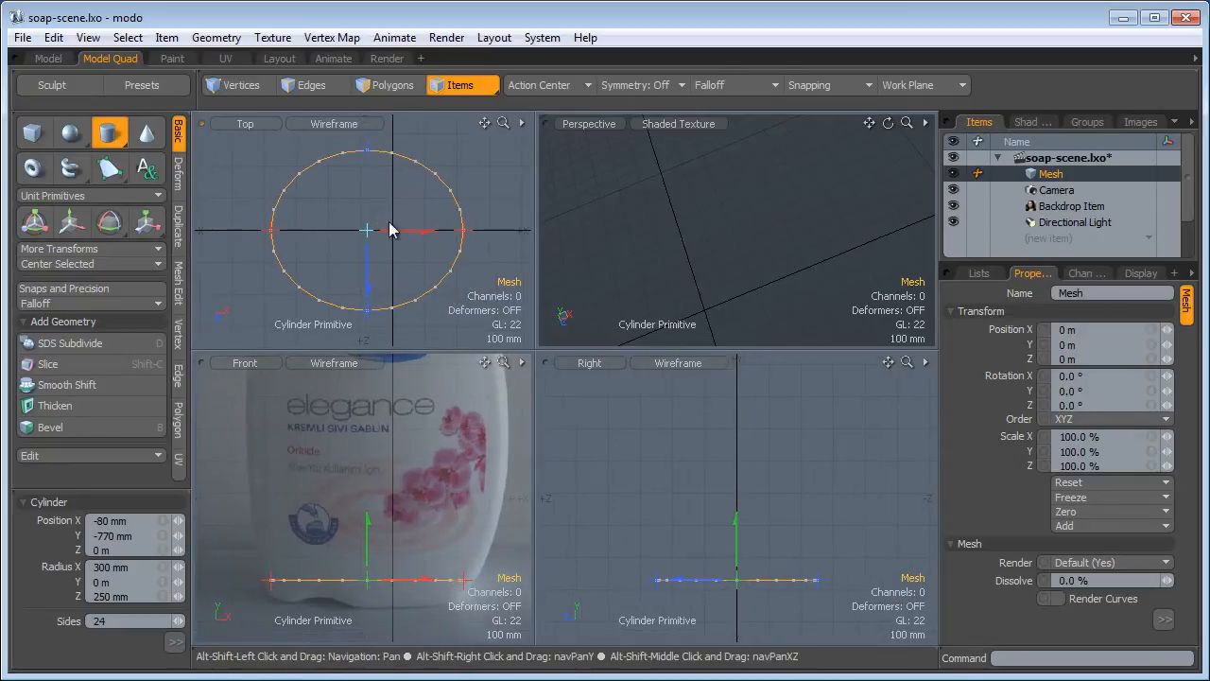
pyautogui.moveTo(368, 520); pyautogui.dragTo(368, 526)
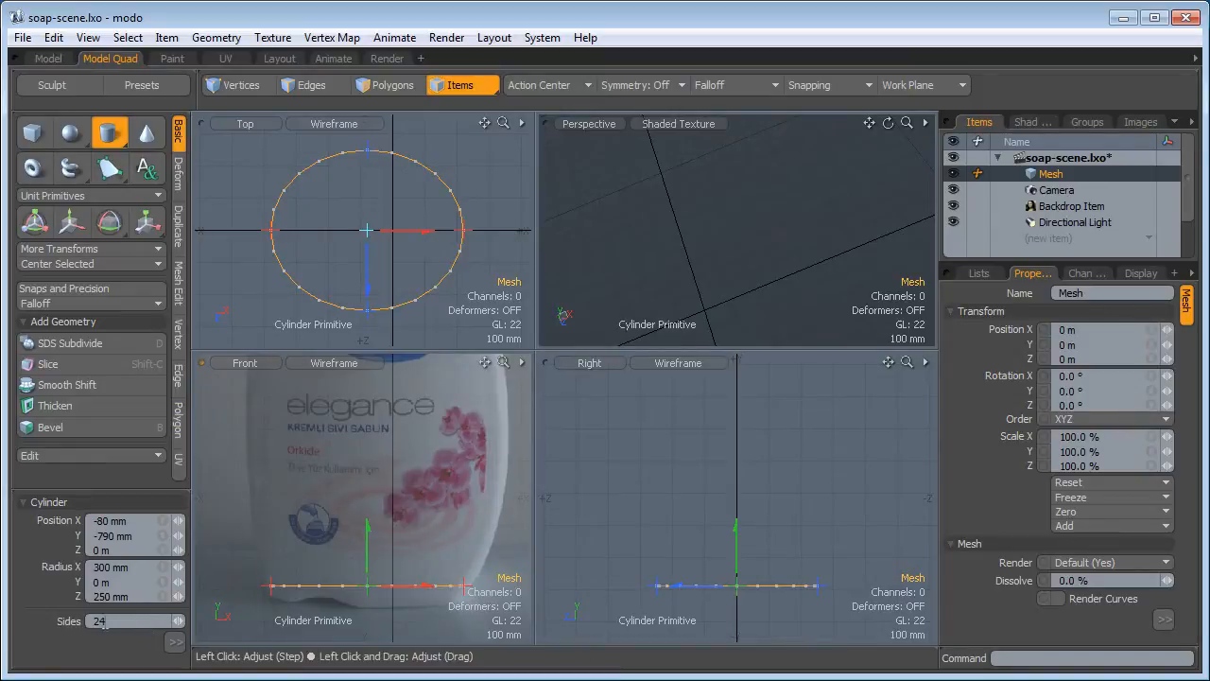
pyautogui.press('space')
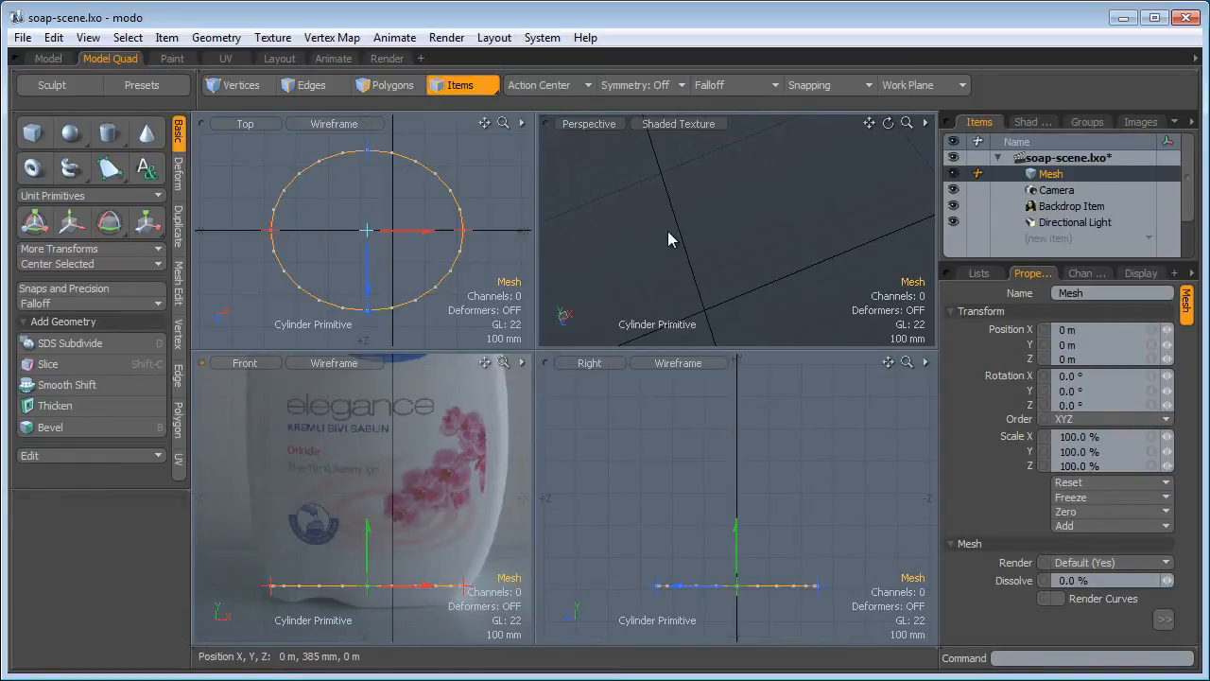
# Select the disc's polygon and bevel it upward about 74.5 mm without inset
pyautogui.press('3')
pyautogui.press('a')
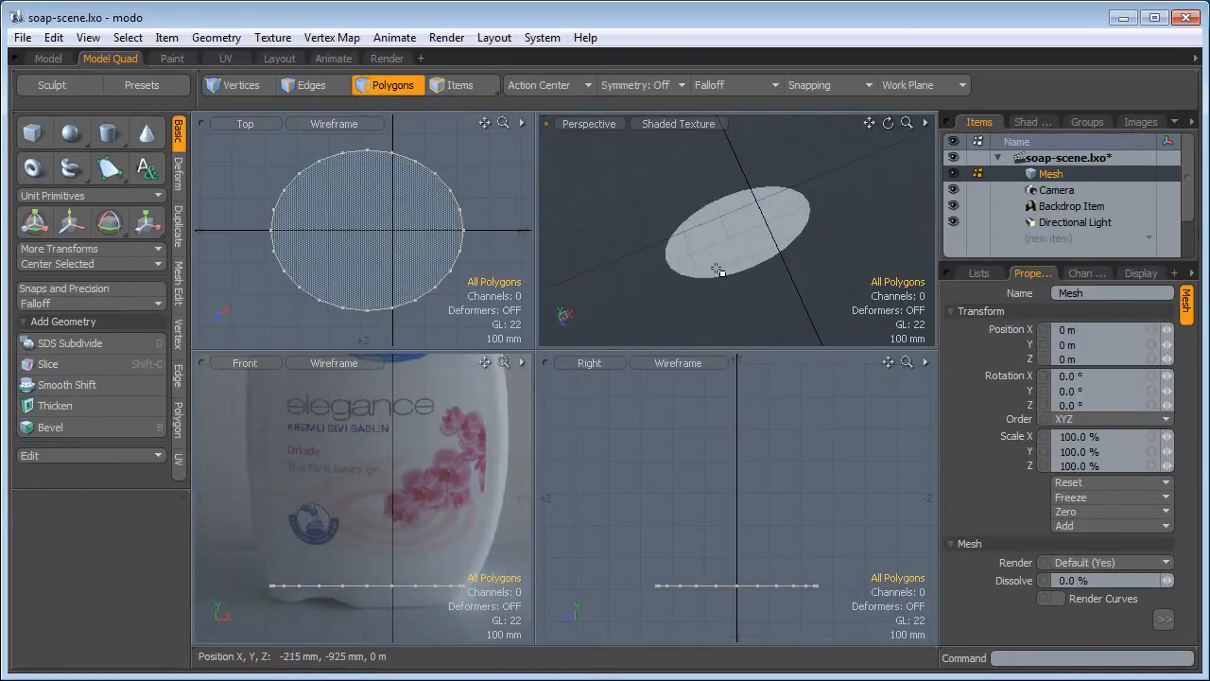
pyautogui.click(729, 246)
pyautogui.scroll(3, 390, 540)
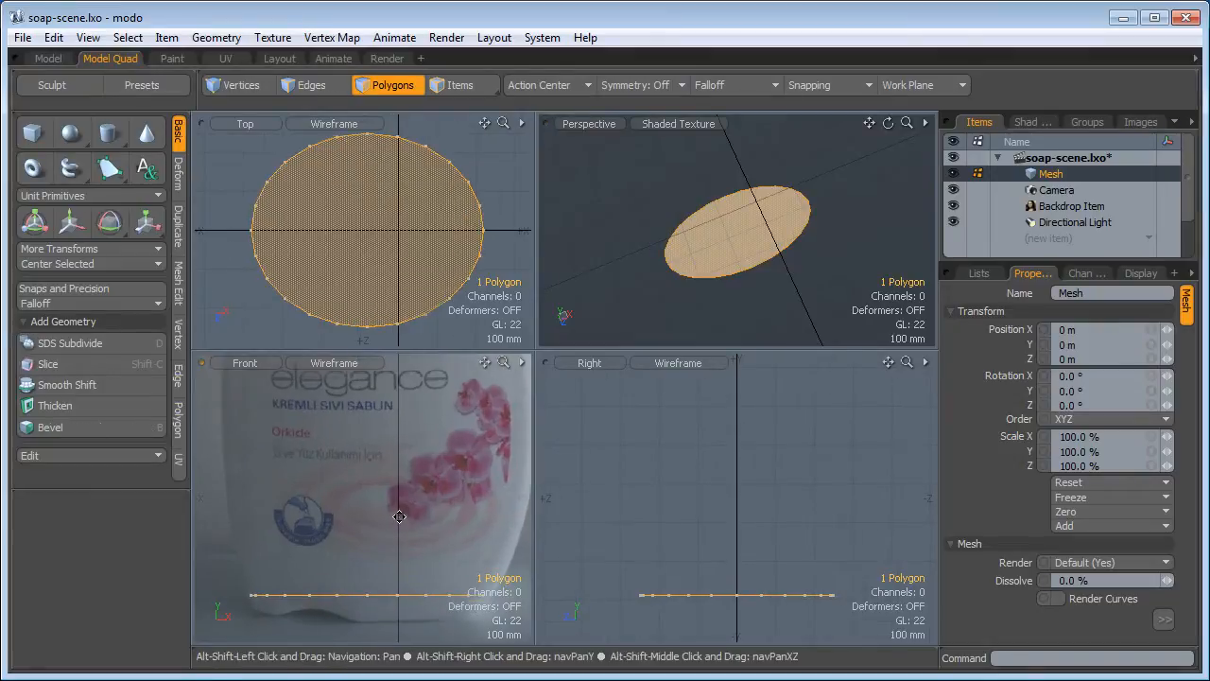
pyautogui.press('b')
pyautogui.click(371, 547)
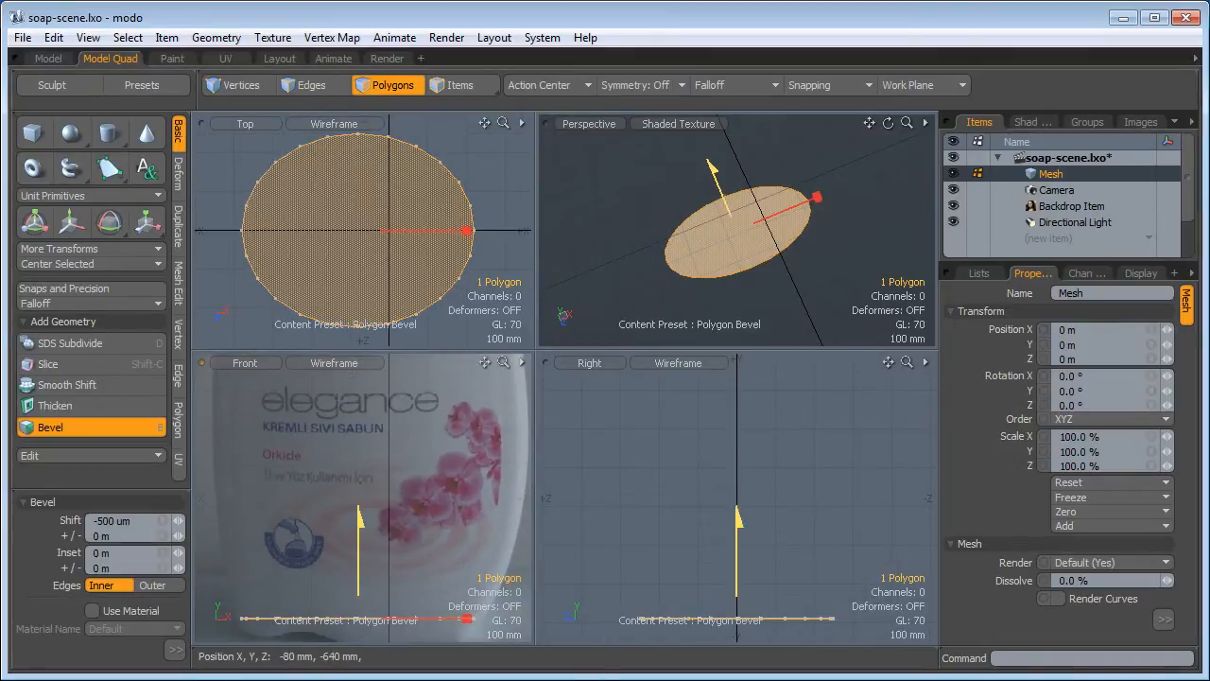
pyautogui.moveTo(358, 561); pyautogui.dragTo(358, 533)
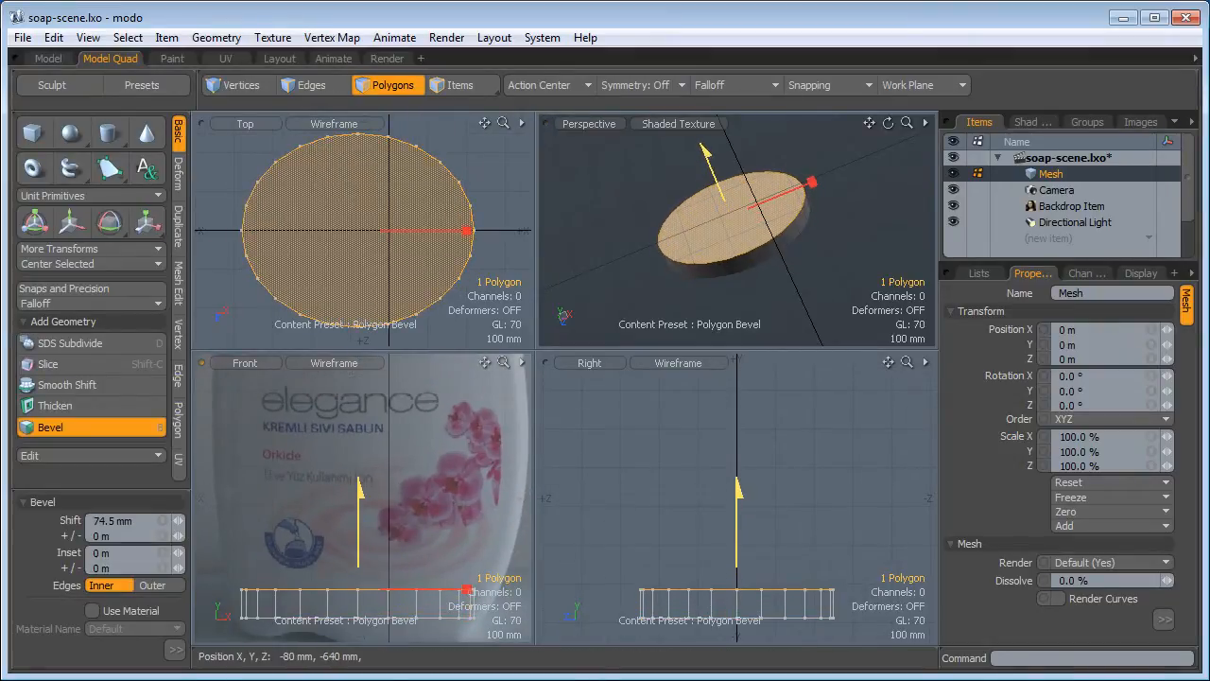
# Scale the top polygon in X to 109% from its left edge and 103.5% from its right edge, following the bottle outline
pyautogui.keyDown('ctrl'); pyautogui.keyDown('alt'); pyautogui.moveTo(414, 563); pyautogui.dragTo(418, 492); pyautogui.keyUp('alt'); pyautogui.keyUp('ctrl')
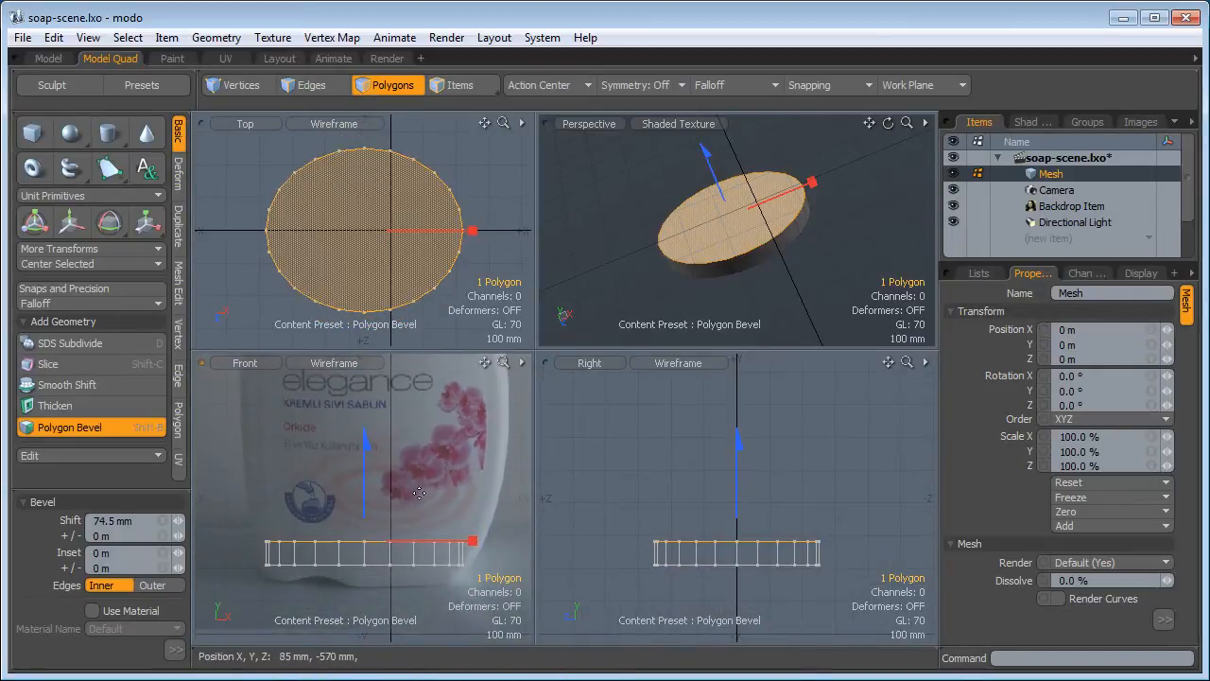
pyautogui.press('r')
pyautogui.click(267, 541)
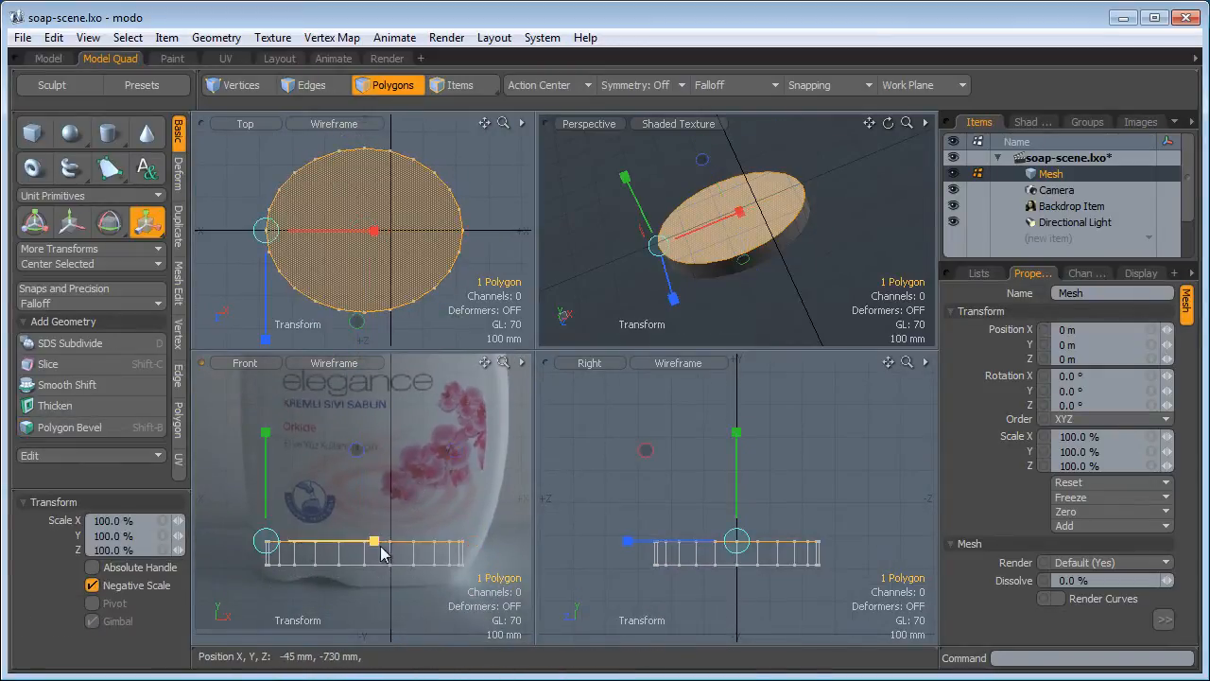
pyautogui.moveTo(378, 547); pyautogui.dragTo(388, 546)
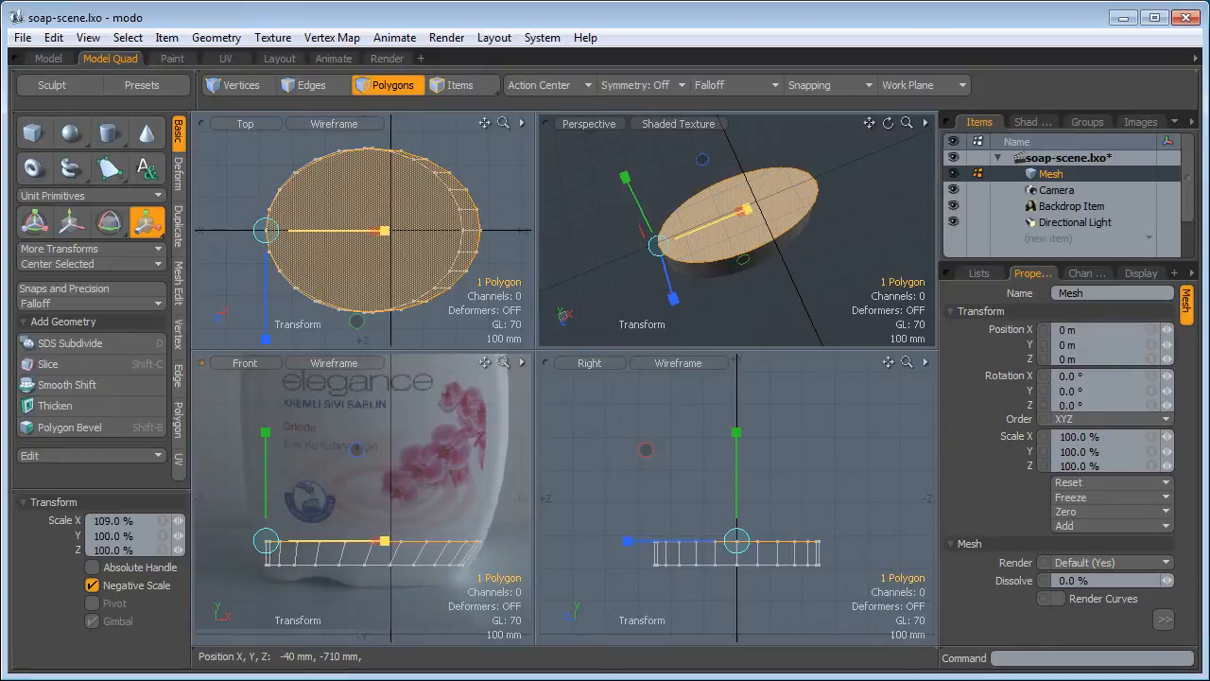
pyautogui.click(481, 542)
pyautogui.moveTo(513, 543); pyautogui.dragTo(517, 543)
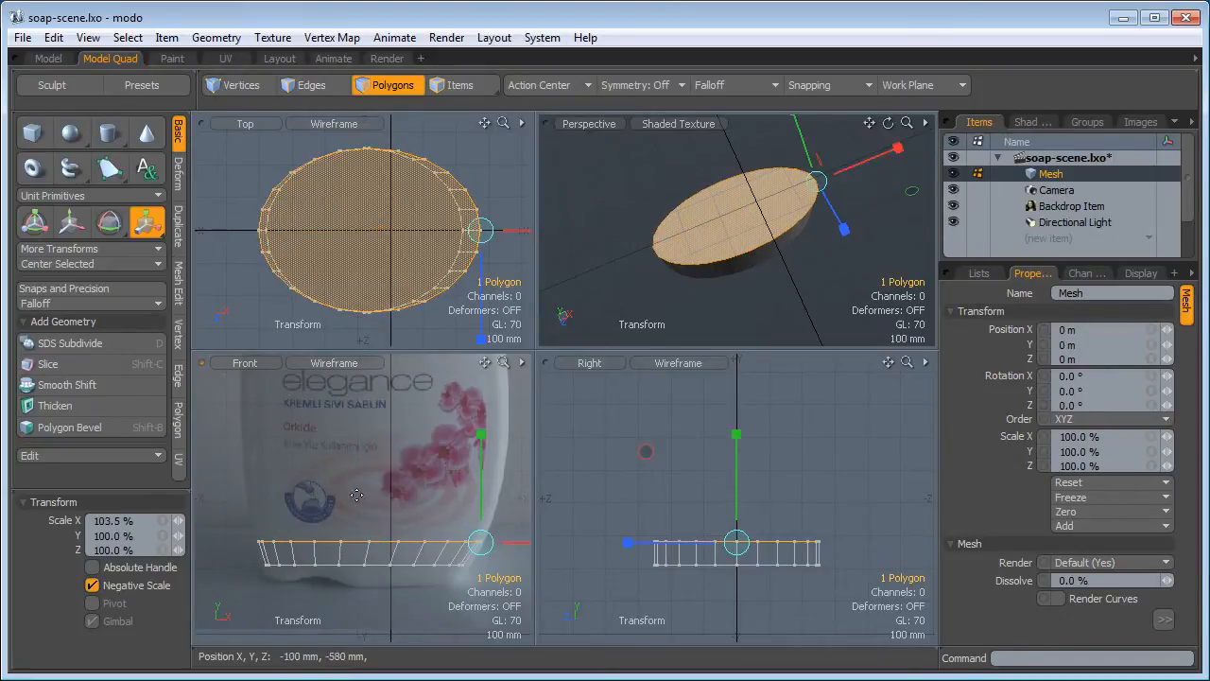
# Bevel the top polygon up another section and widen it in X, 106% from its left edge and slightly from its right edge
pyautogui.keyDown('alt'); pyautogui.keyDown('shift'); pyautogui.moveTo(352, 489); pyautogui.dragTo(370, 514); pyautogui.keyUp('shift'); pyautogui.keyUp('alt')
pyautogui.press('b')
pyautogui.click(356, 534)
pyautogui.press('r')
pyautogui.click(261, 560)
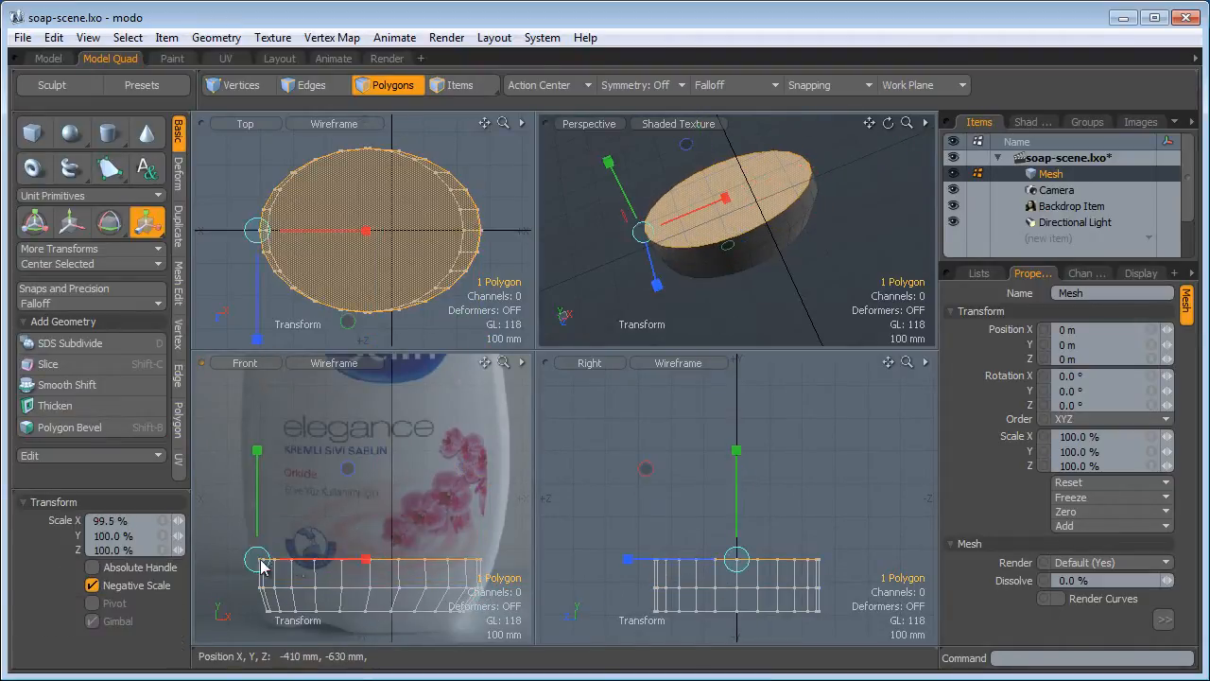
pyautogui.moveTo(370, 559); pyautogui.dragTo(373, 559)
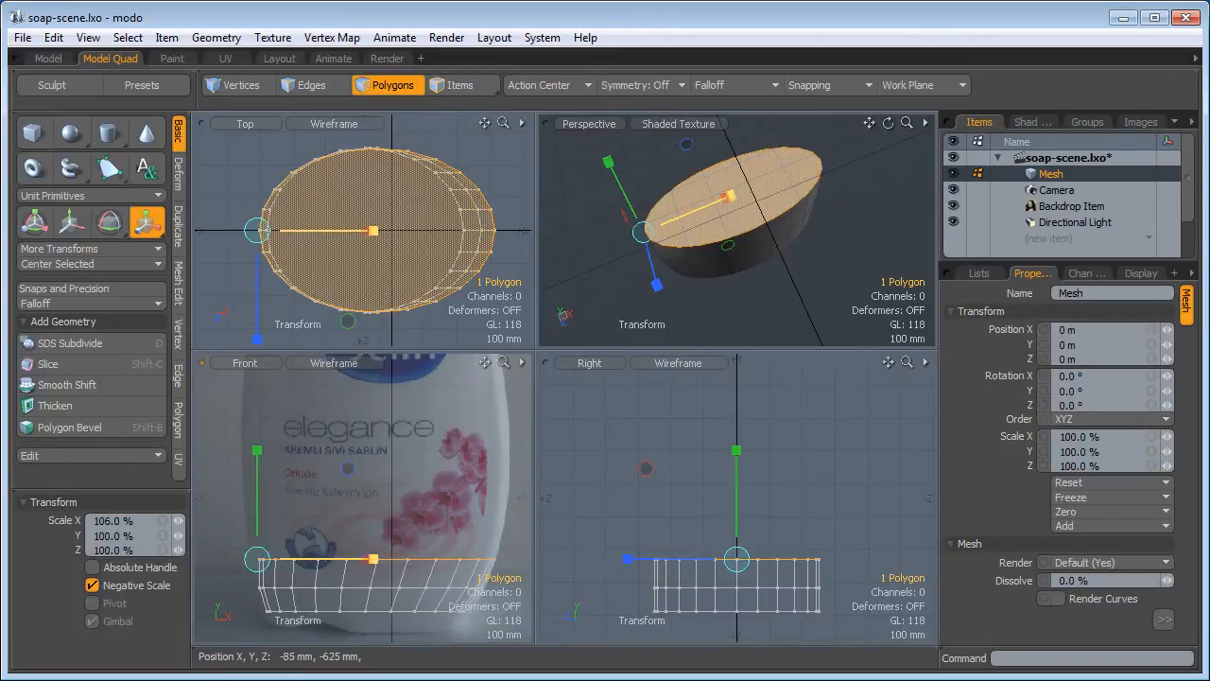
pyautogui.click(497, 559)
pyautogui.moveTo(515, 559); pyautogui.dragTo(482, 521)
# Bevel the top polygon up about 115 mm and scale it in X to 104% from its left edge
pyautogui.press('b')
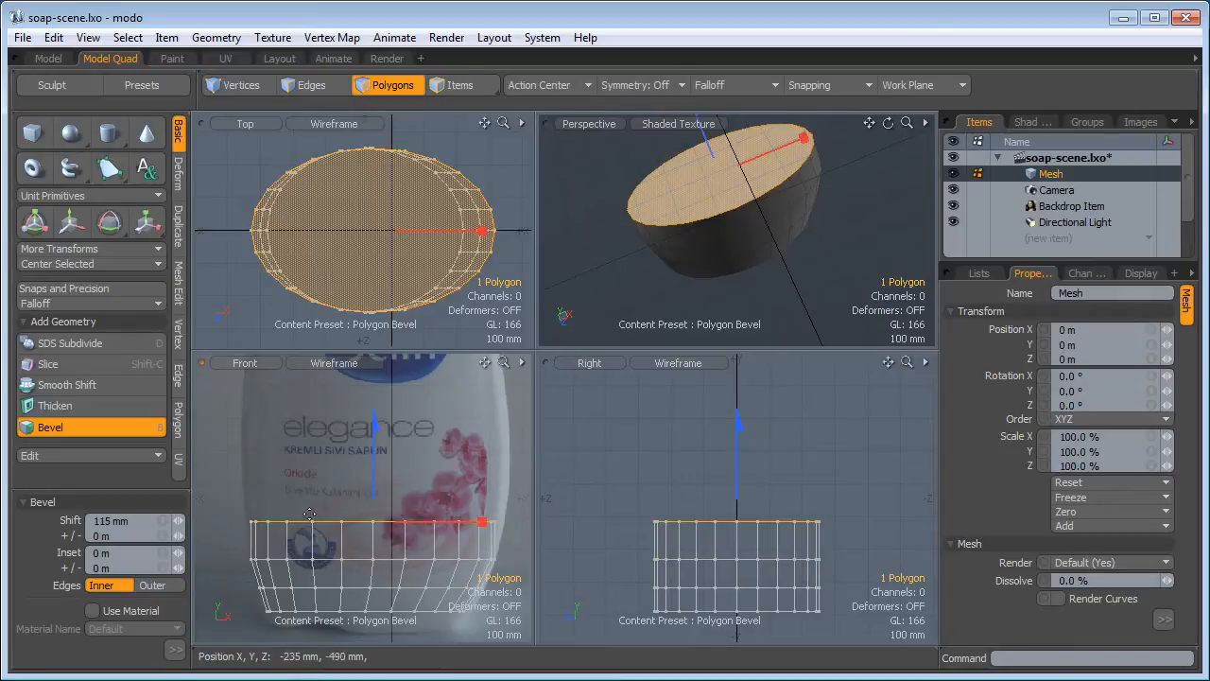
pyautogui.press('r')
pyautogui.click(250, 520)
pyautogui.moveTo(364, 525); pyautogui.dragTo(367, 527)
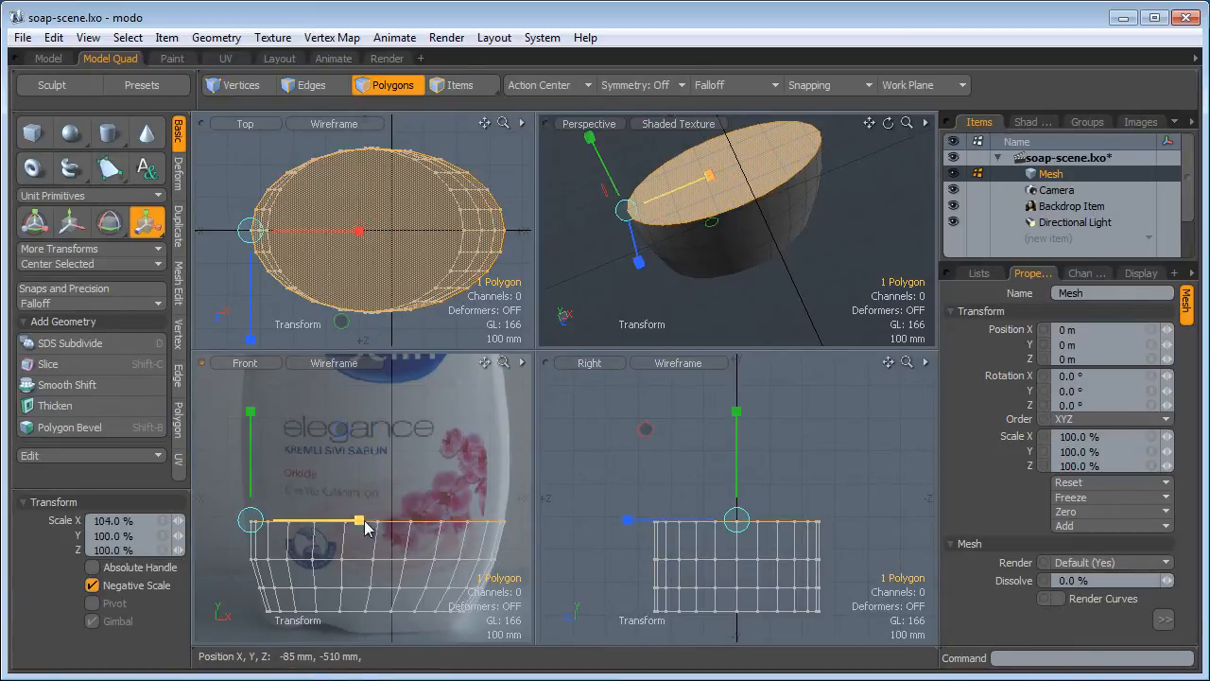
# Scale the top polygon to 102% from its right edge and bevel it up another section
pyautogui.click(514, 525)
pyautogui.moveTo(507, 521); pyautogui.dragTo(510, 521)
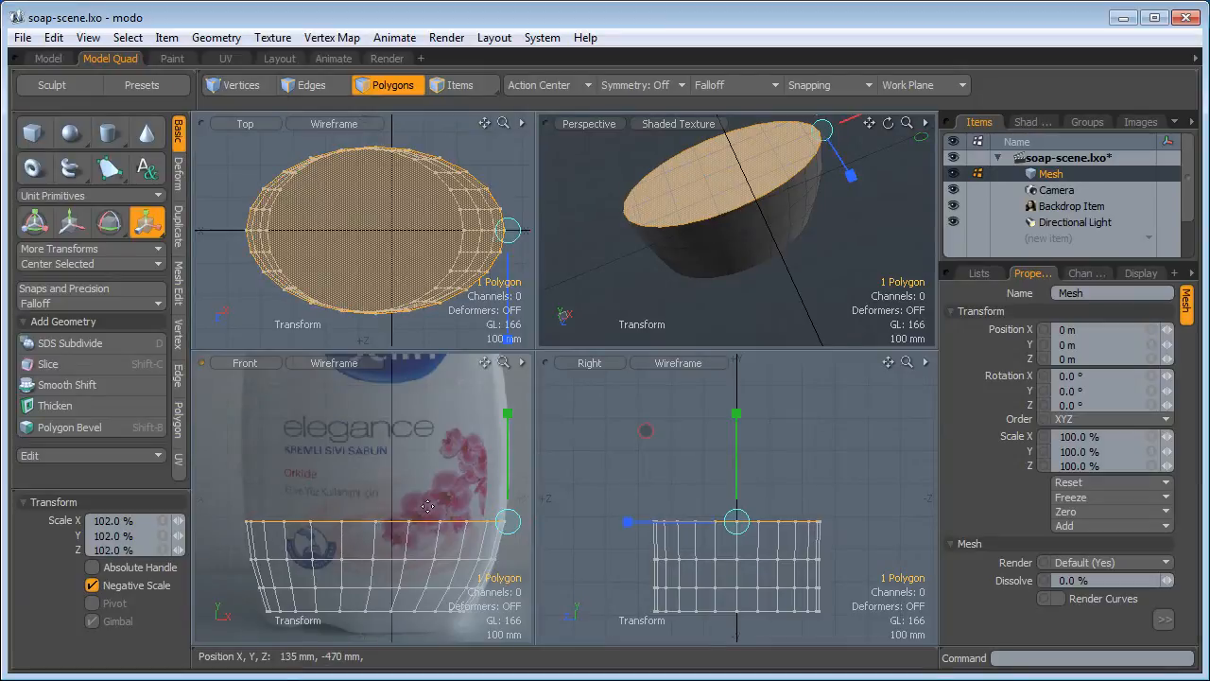
pyautogui.hotkey('shift', 'b')
pyautogui.click(377, 495)
pyautogui.moveTo(378, 492); pyautogui.dragTo(515, 483)
# Fit the top polygon's left and right edges to the bottle outline and bevel it up about 125 mm
pyautogui.press('r')
pyautogui.click(246, 484)
pyautogui.click(509, 484)
pyautogui.keyDown('alt'); pyautogui.keyDown('shift'); pyautogui.moveTo(365, 436); pyautogui.dragTo(372, 462); pyautogui.keyUp('shift'); pyautogui.keyUp('alt')
pyautogui.press('b')
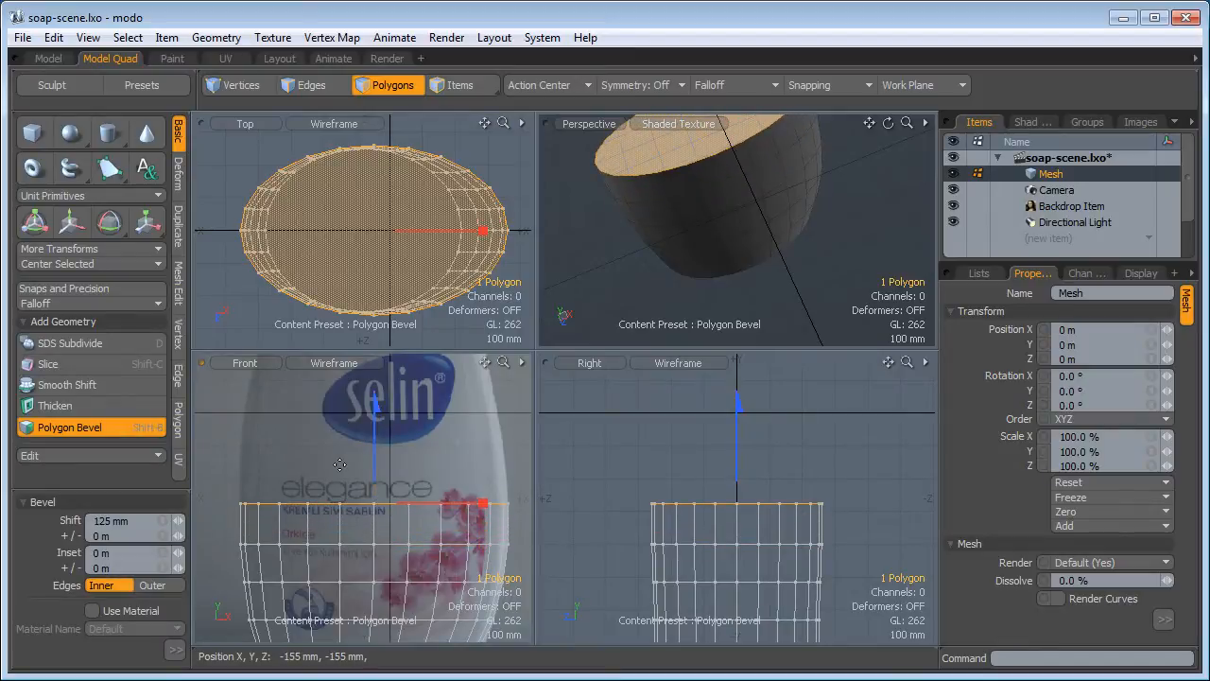
pyautogui.press('space')
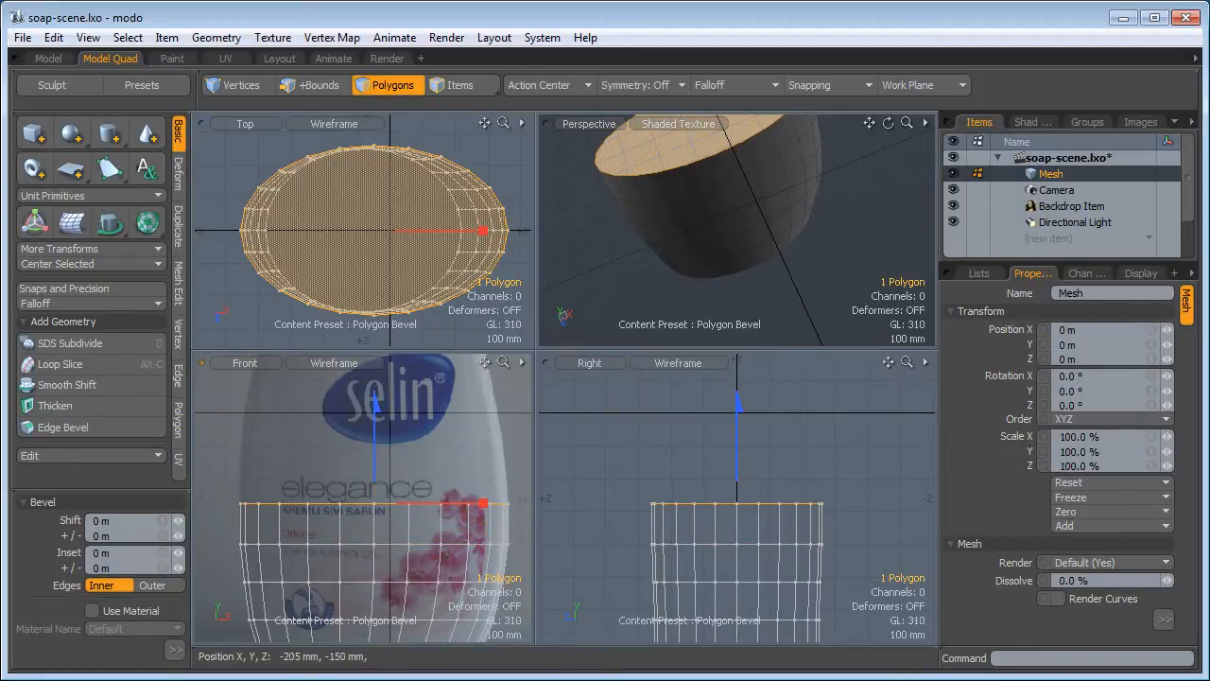
# Bevel the top polygon up about 135 mm and scale it in X to 98.5% from its left edge
pyautogui.press('b')
pyautogui.moveTo(373, 454); pyautogui.dragTo(374, 388)
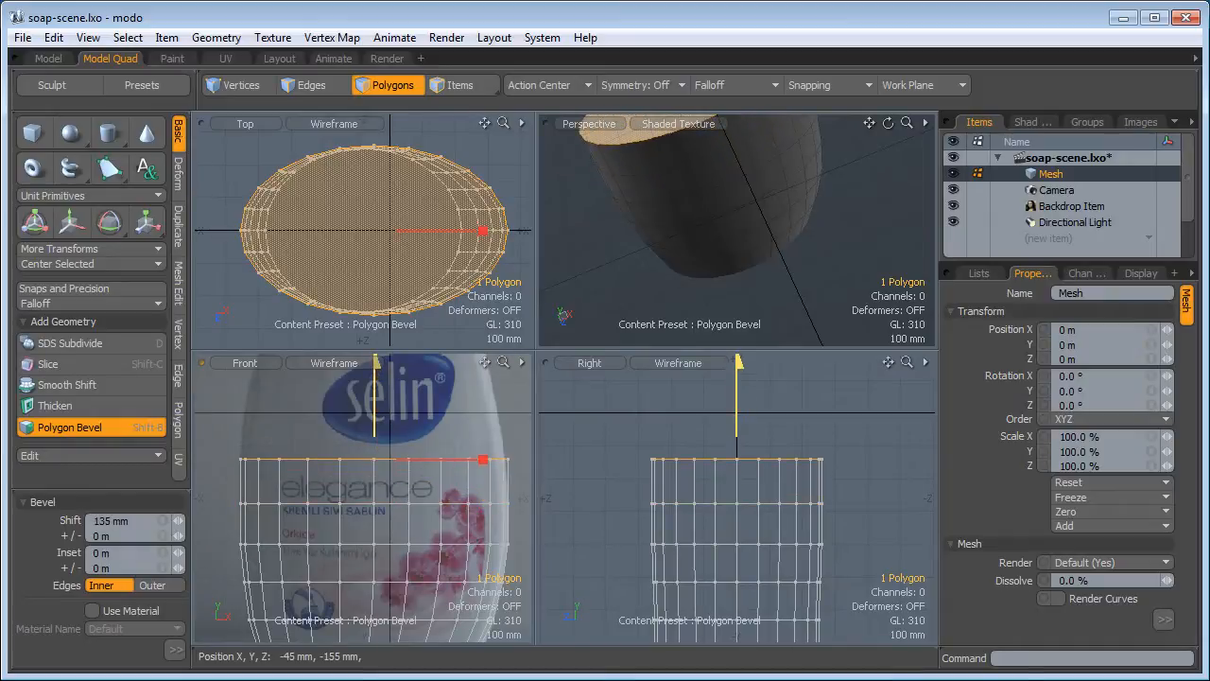
pyautogui.press('y')
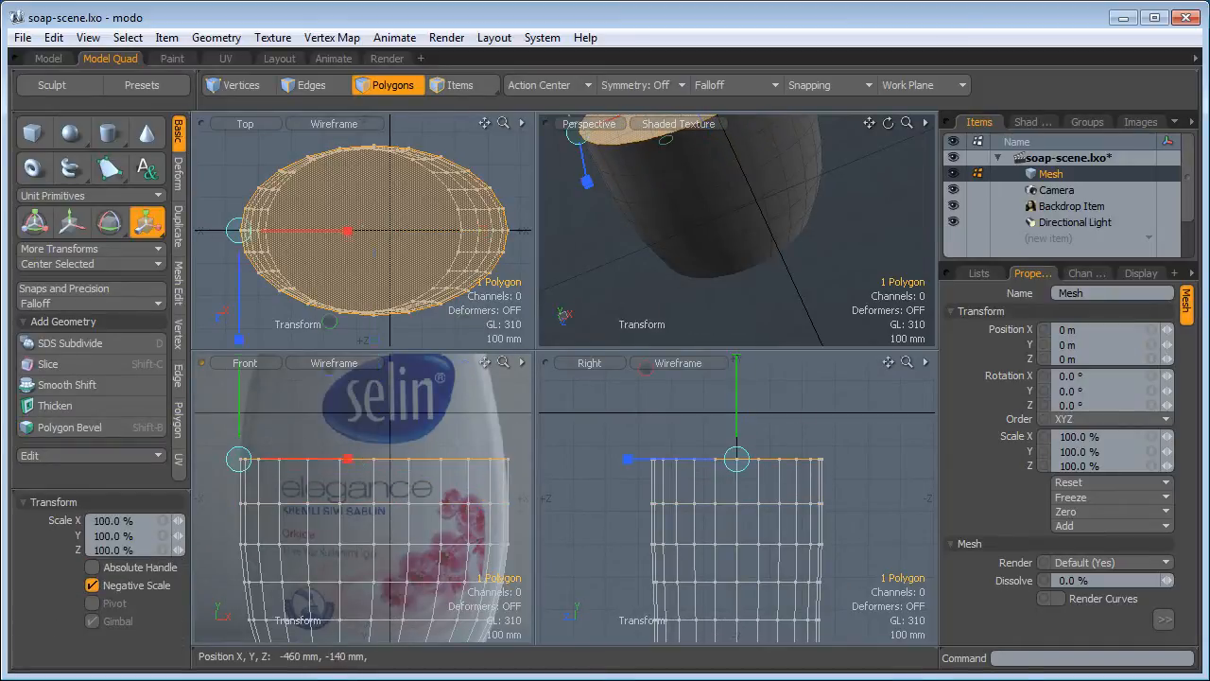
pyautogui.moveTo(342, 465); pyautogui.dragTo(337, 465)
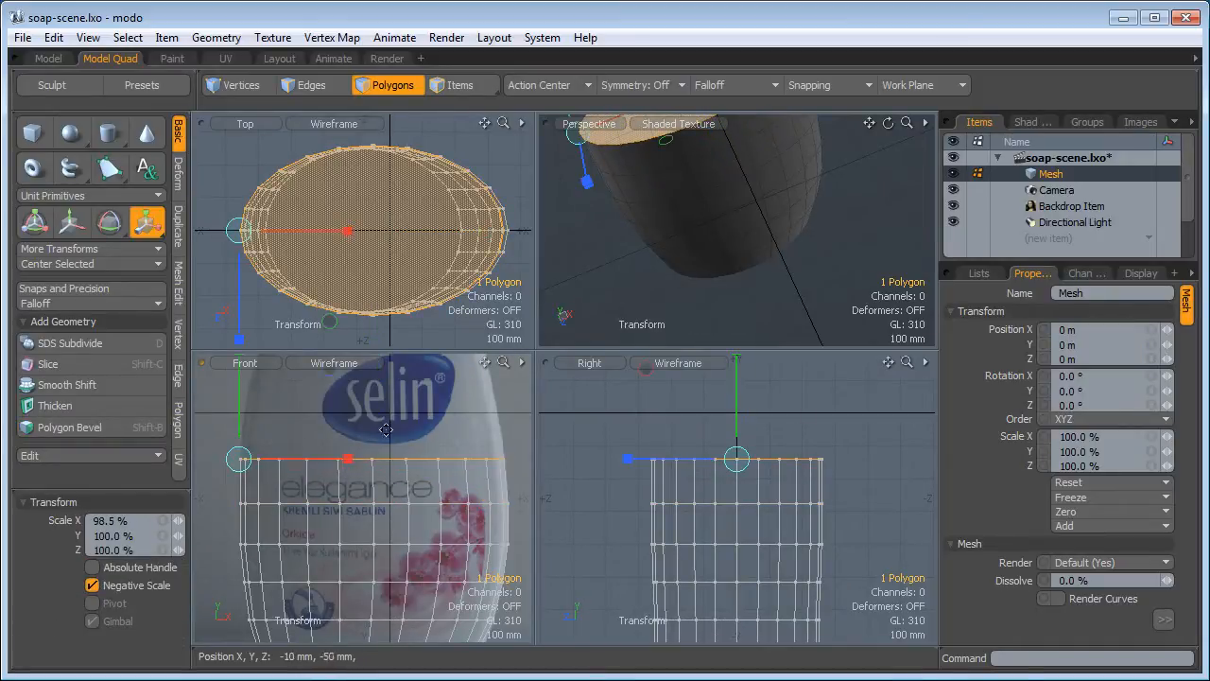
# Bevel the top polygon up another section and scale it in X to 98.5% from its left edge and 98.5% from its right edge
pyautogui.moveTo(389, 436)
pyautogui.keyDown('alt'); pyautogui.keyDown('shift'); pyautogui.mouseDown()
pyautogui.moveTo(390, 470)
pyautogui.moveTo(388, 435)
pyautogui.mouseUp(); pyautogui.keyUp('shift'); pyautogui.keyUp('alt')
pyautogui.press('b')
pyautogui.press('y')
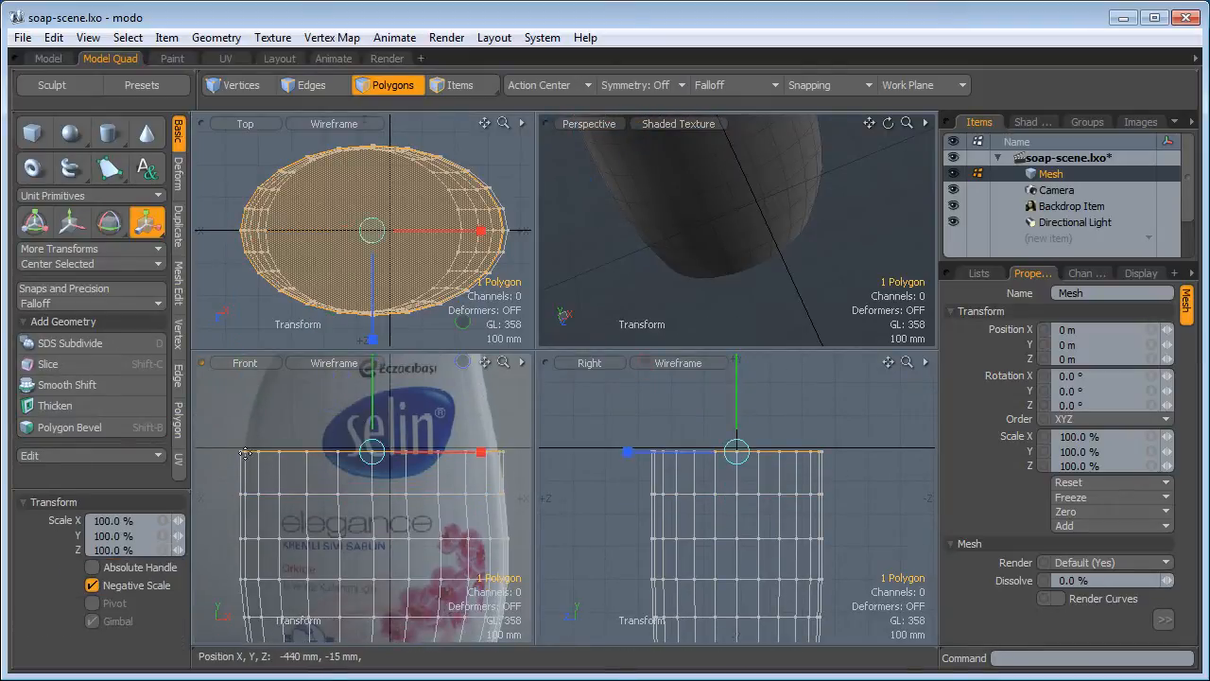
pyautogui.click(241, 451)
pyautogui.moveTo(243, 457); pyautogui.dragTo(241, 456)
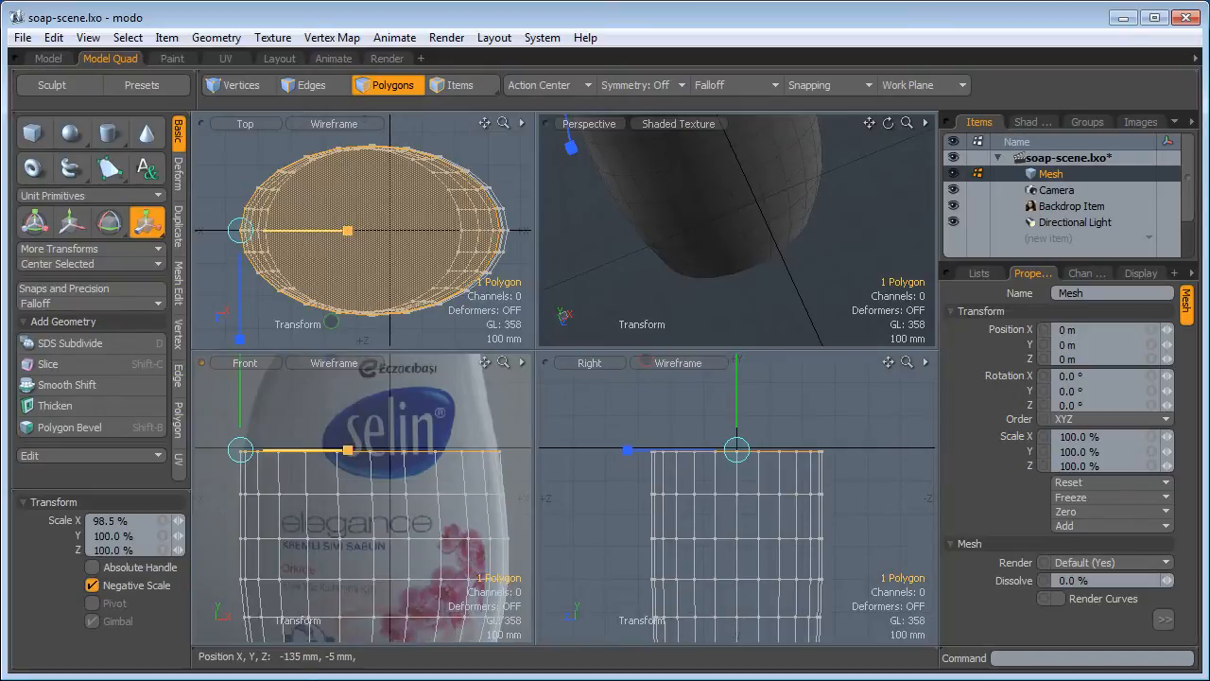
pyautogui.click(490, 454)
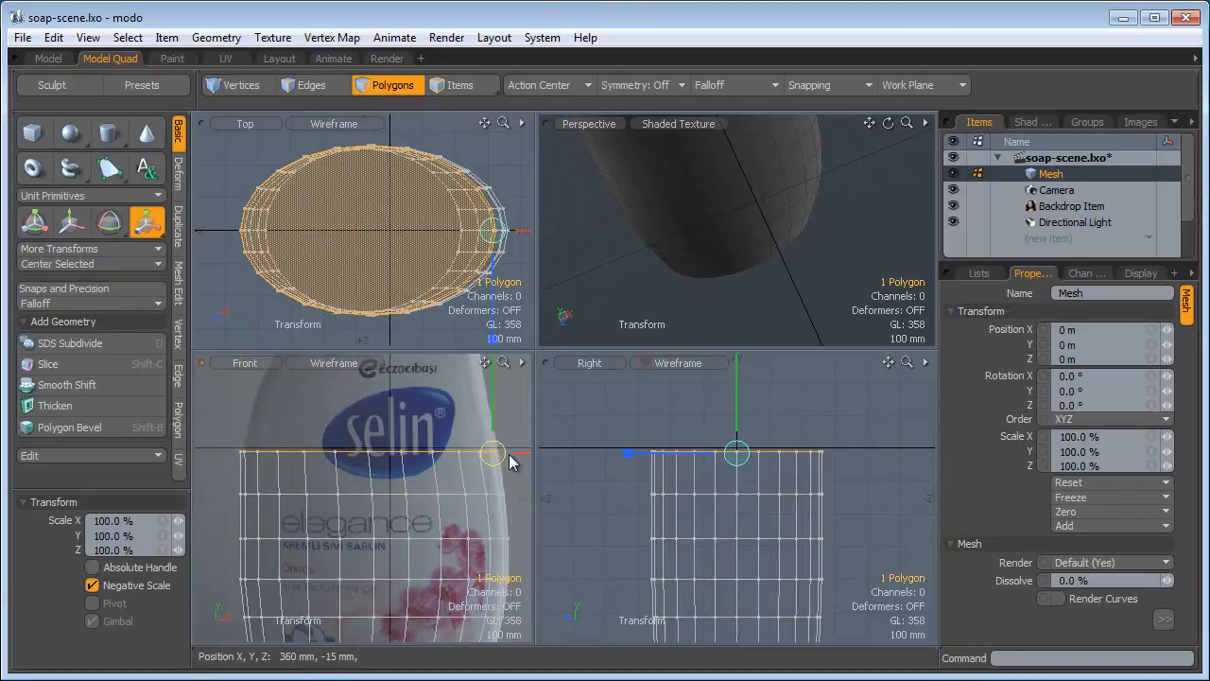
# Bevel the top polygon up about 120 mm and narrow it in X, 97% from its left edge and slightly from its right edge
pyautogui.keyDown('alt'); pyautogui.keyDown('shift'); pyautogui.moveTo(382, 426); pyautogui.dragTo(382, 474); pyautogui.keyUp('shift'); pyautogui.keyUp('alt')
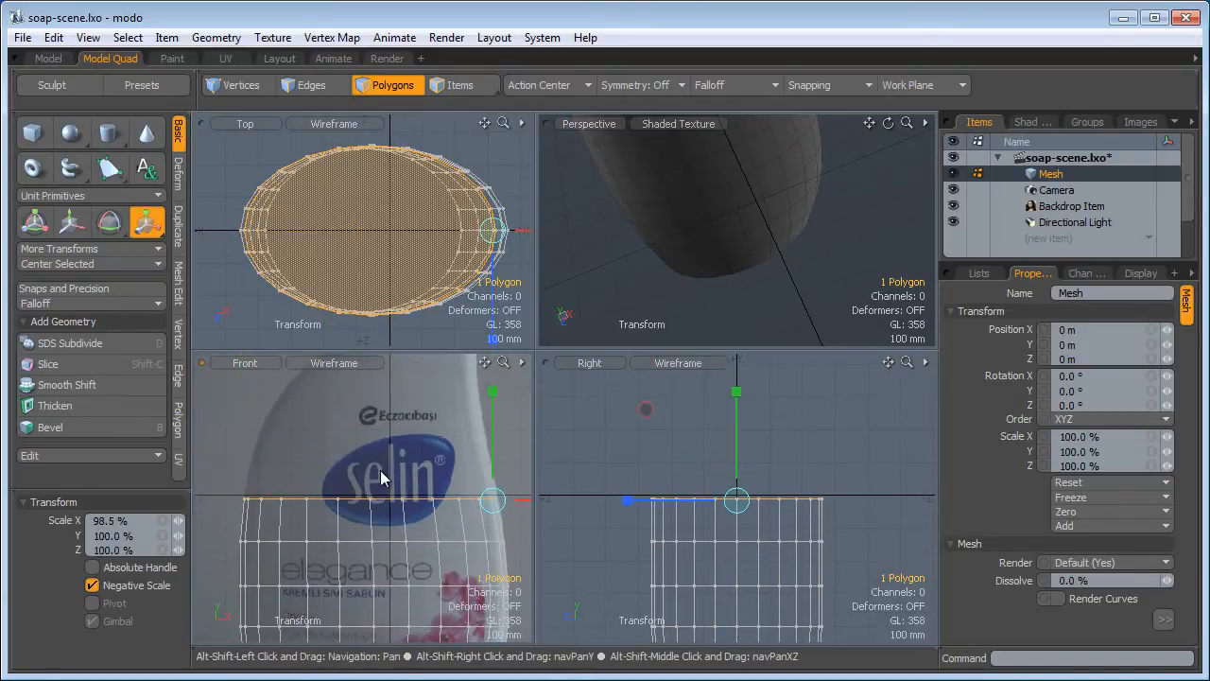
pyautogui.press('b')
pyautogui.click(368, 448)
pyautogui.moveTo(369, 398); pyautogui.dragTo(371, 361)
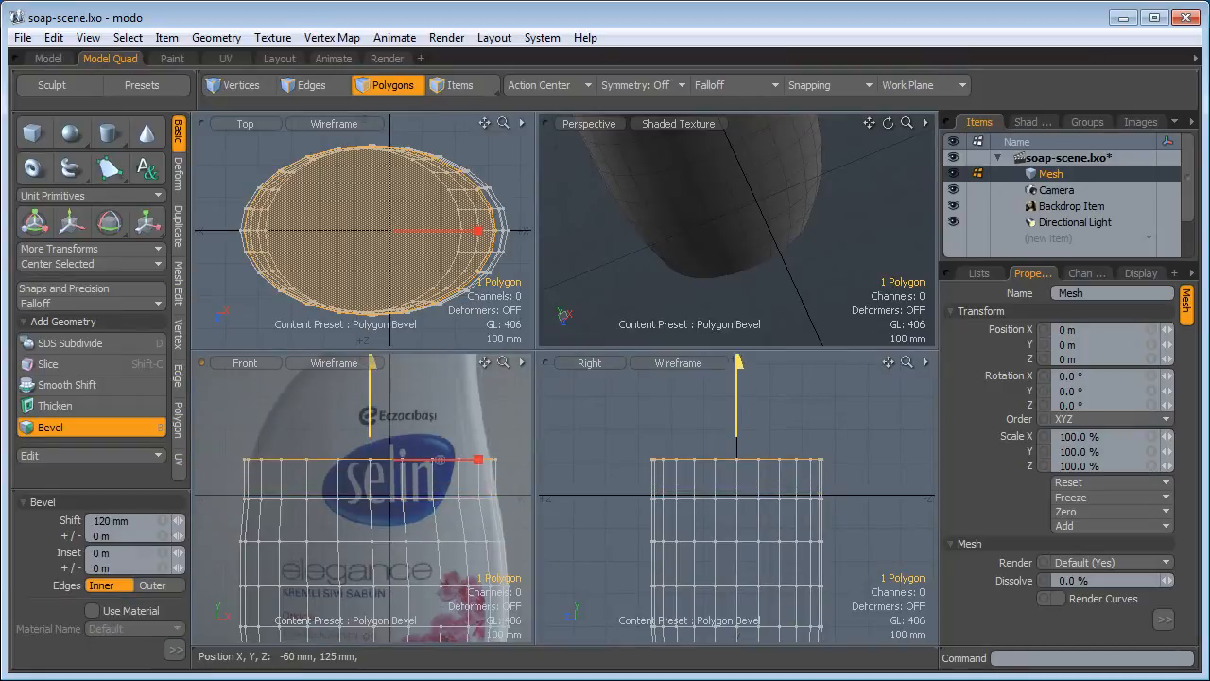
pyautogui.press('r')
pyautogui.click(244, 460)
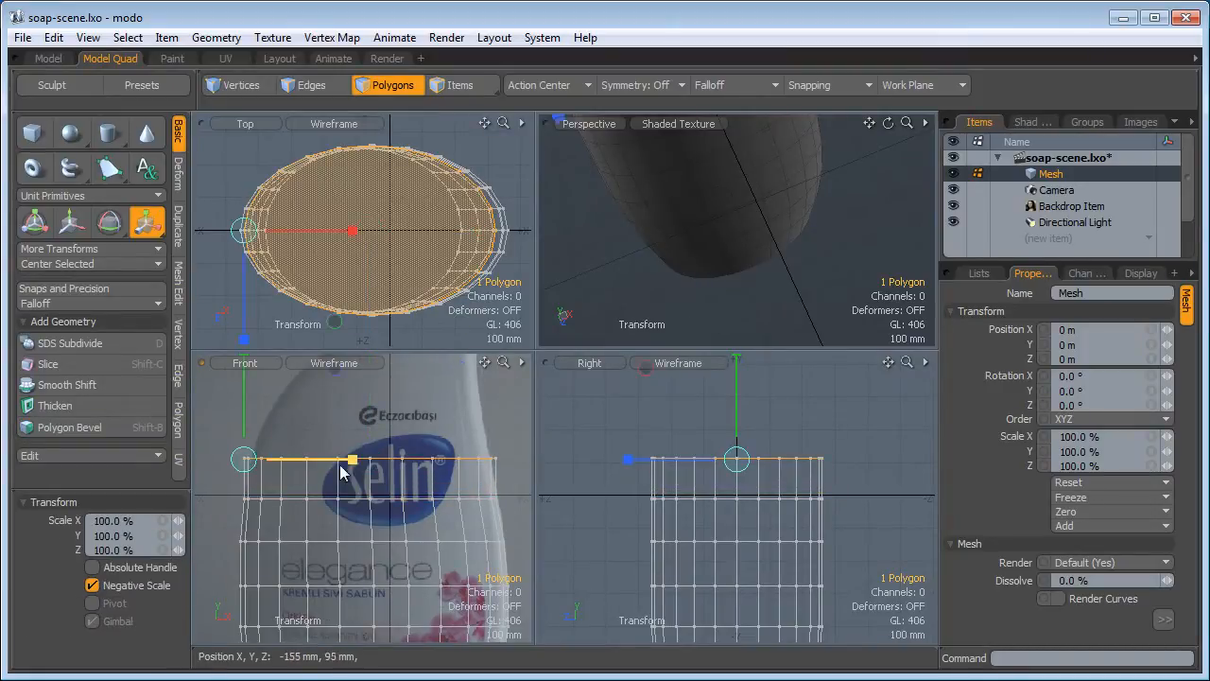
pyautogui.moveTo(353, 463); pyautogui.dragTo(345, 463)
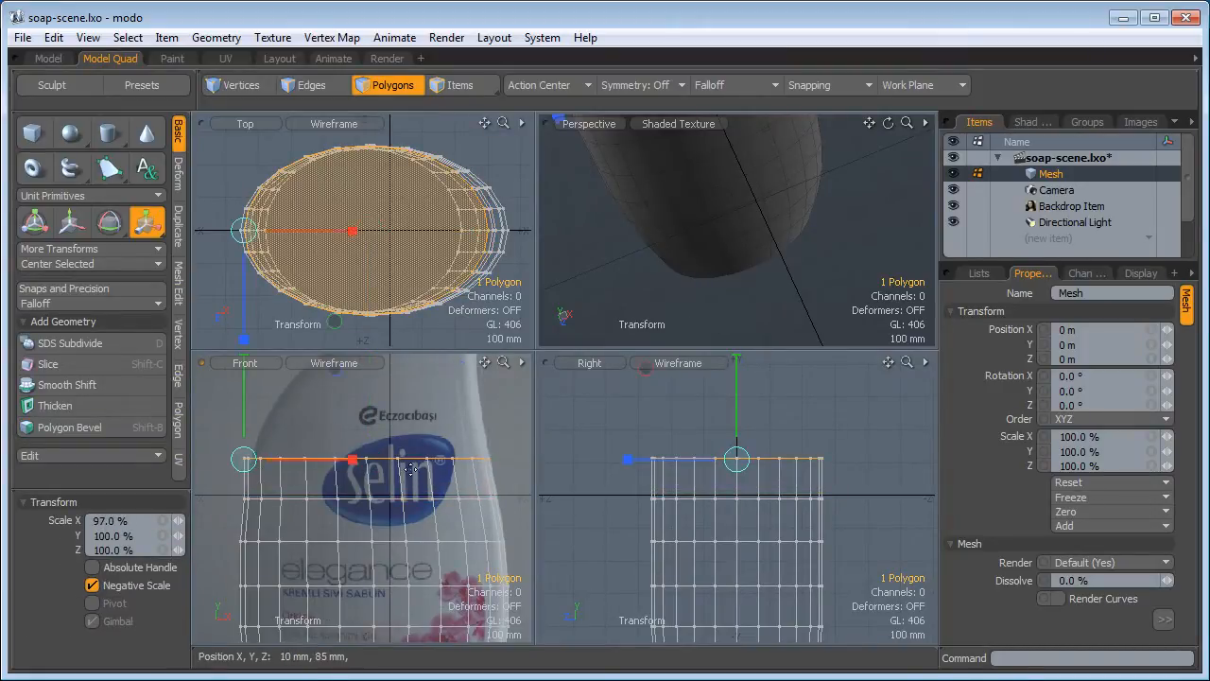
pyautogui.click(492, 459)
# Bevel the top polygon up to the Eczacıbaşı logo and narrow it in X, 97% from its left edge and further from its right edge
pyautogui.moveTo(380, 418); pyautogui.dragTo(361, 461)
pyautogui.press('b')
pyautogui.press('r')
pyautogui.click(254, 461)
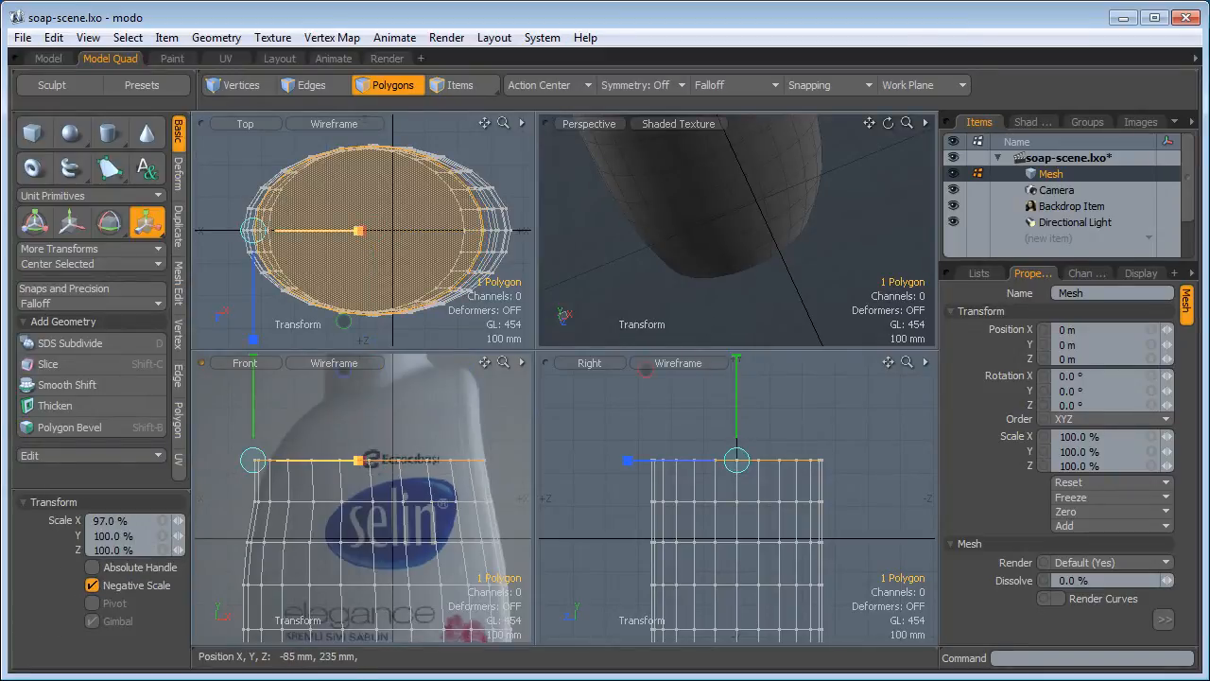
pyautogui.click(483, 460)
pyautogui.moveTo(510, 461); pyautogui.dragTo(496, 460)
# Bevel the top polygon up about 95 mm and narrow it in X, 98.5% from its left edge and further from its right edge
pyautogui.press('b')
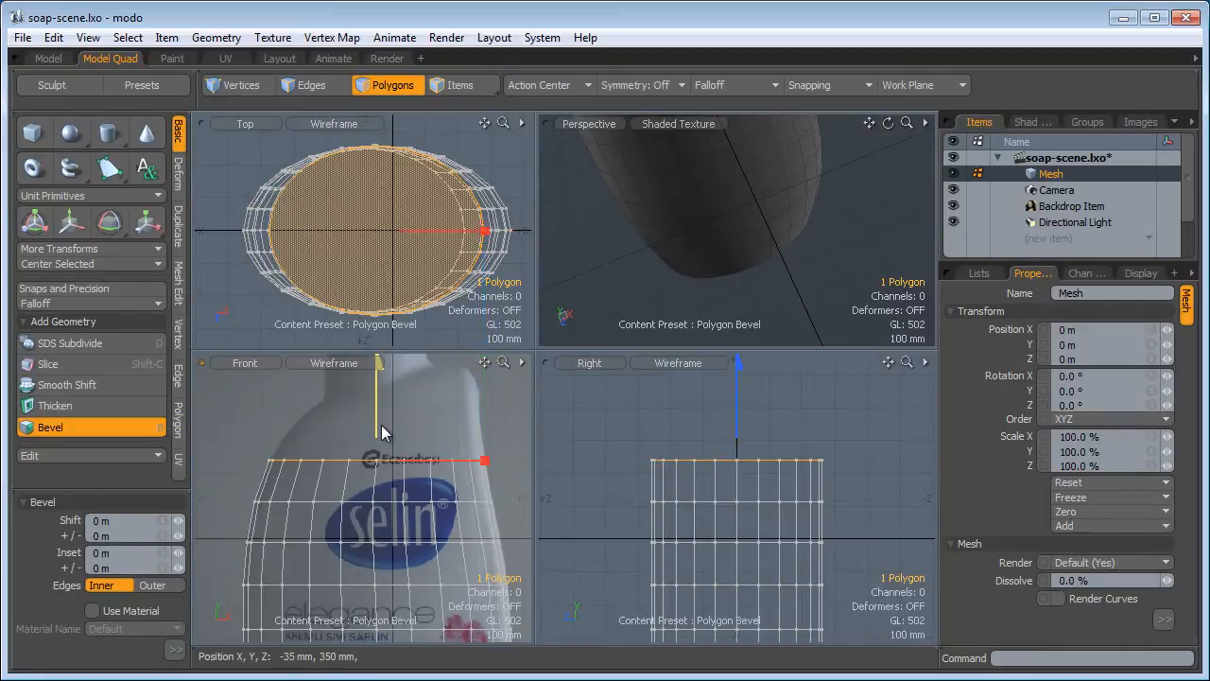
pyautogui.moveTo(376, 427); pyautogui.dragTo(377, 396)
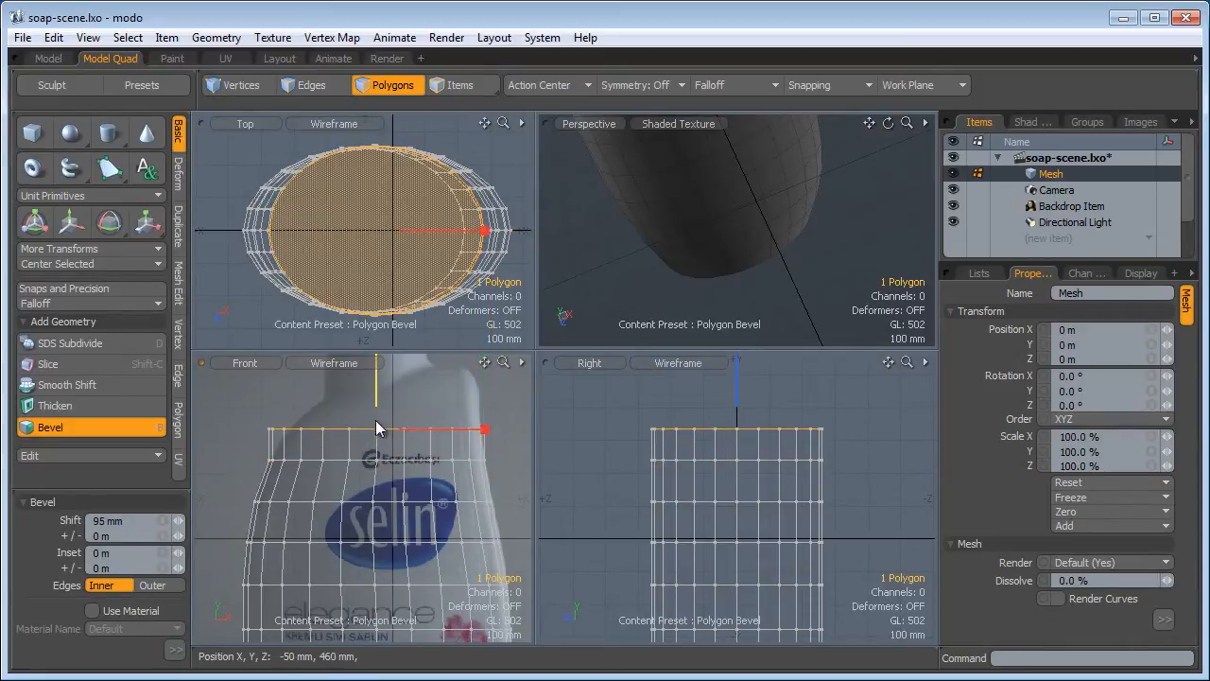
pyautogui.press('r')
pyautogui.click(272, 429)
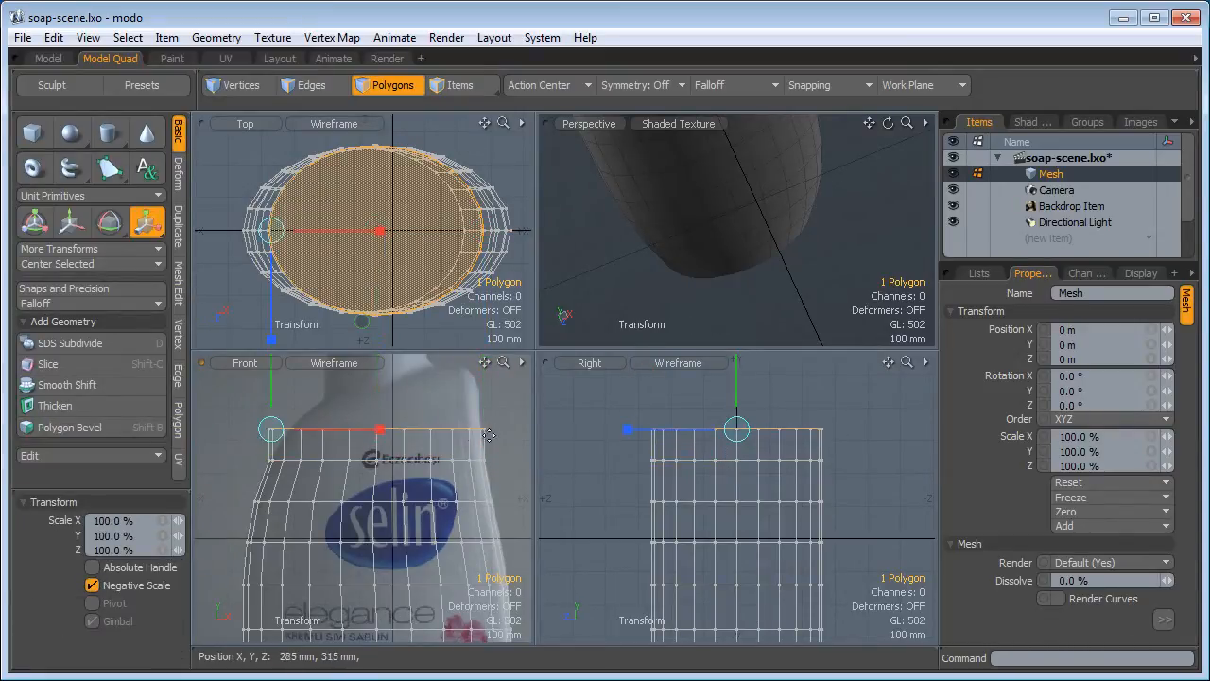
pyautogui.moveTo(381, 427); pyautogui.dragTo(378, 425)
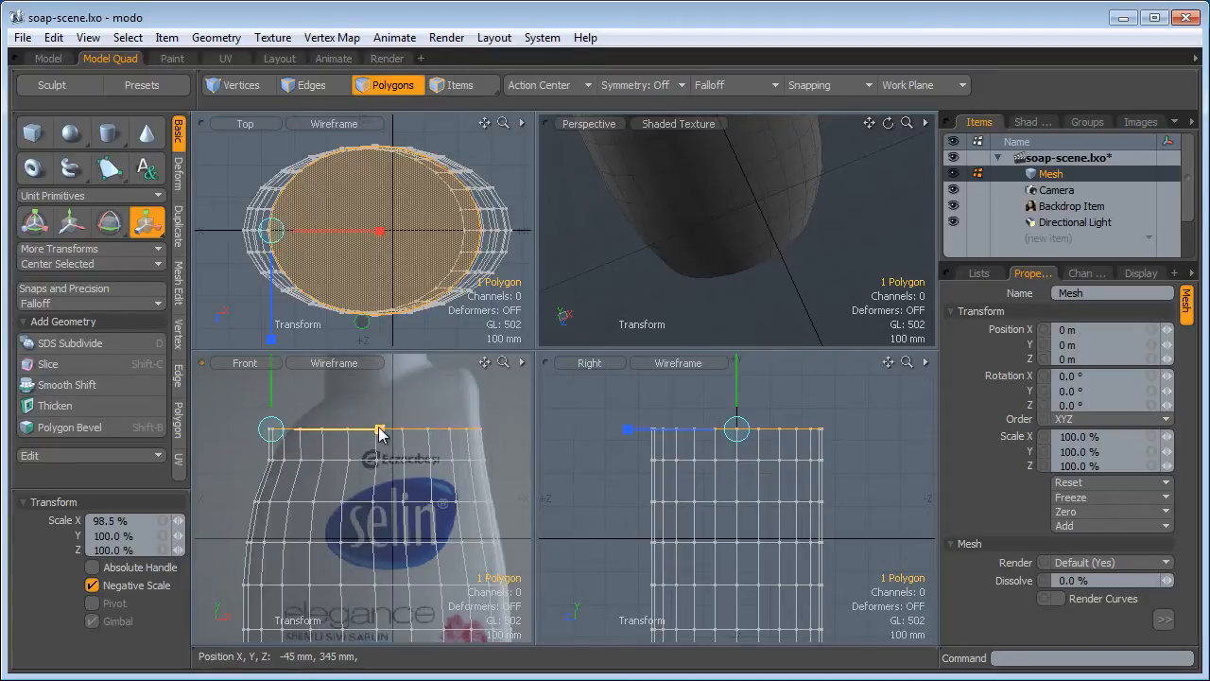
pyautogui.click(481, 425)
pyautogui.moveTo(270, 433); pyautogui.dragTo(292, 433)
# Bevel the top polygon up to the shoulder and narrow it in X from its right edge to follow the sloping left outline
pyautogui.keyDown('alt'); pyautogui.keyDown('shift'); pyautogui.moveTo(407, 401); pyautogui.dragTo(385, 476); pyautogui.keyUp('shift'); pyautogui.keyUp('alt')
pyautogui.press('b')
pyautogui.press('r')
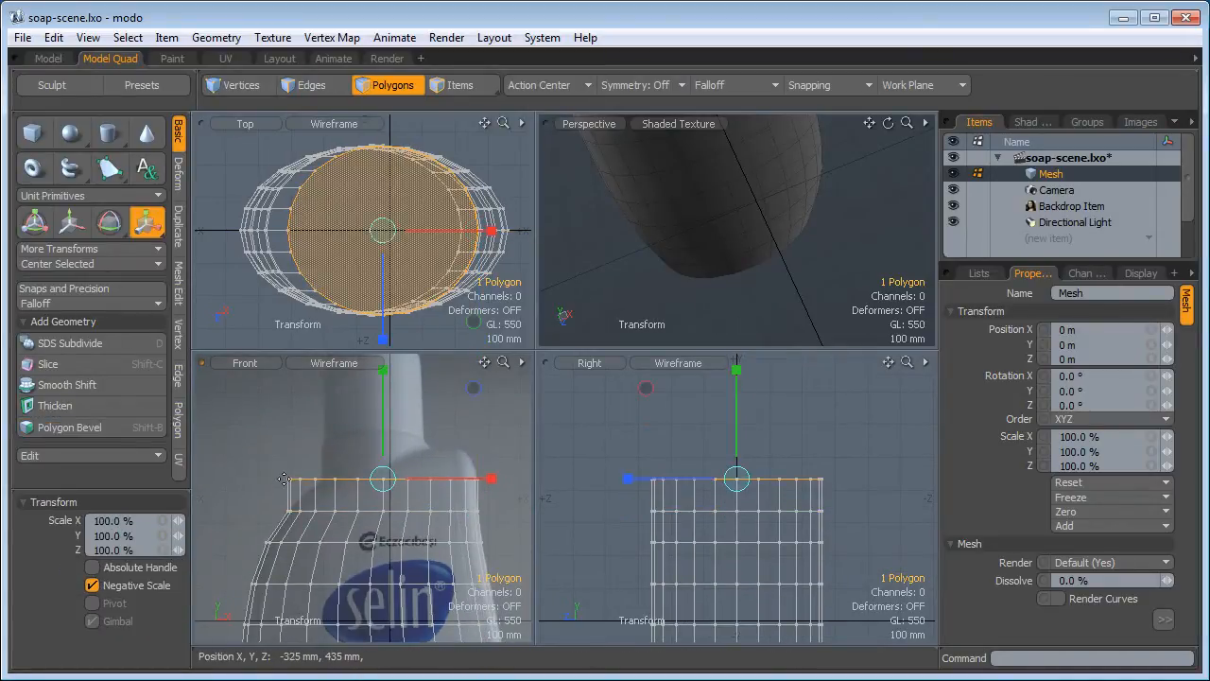
pyautogui.click(479, 480)
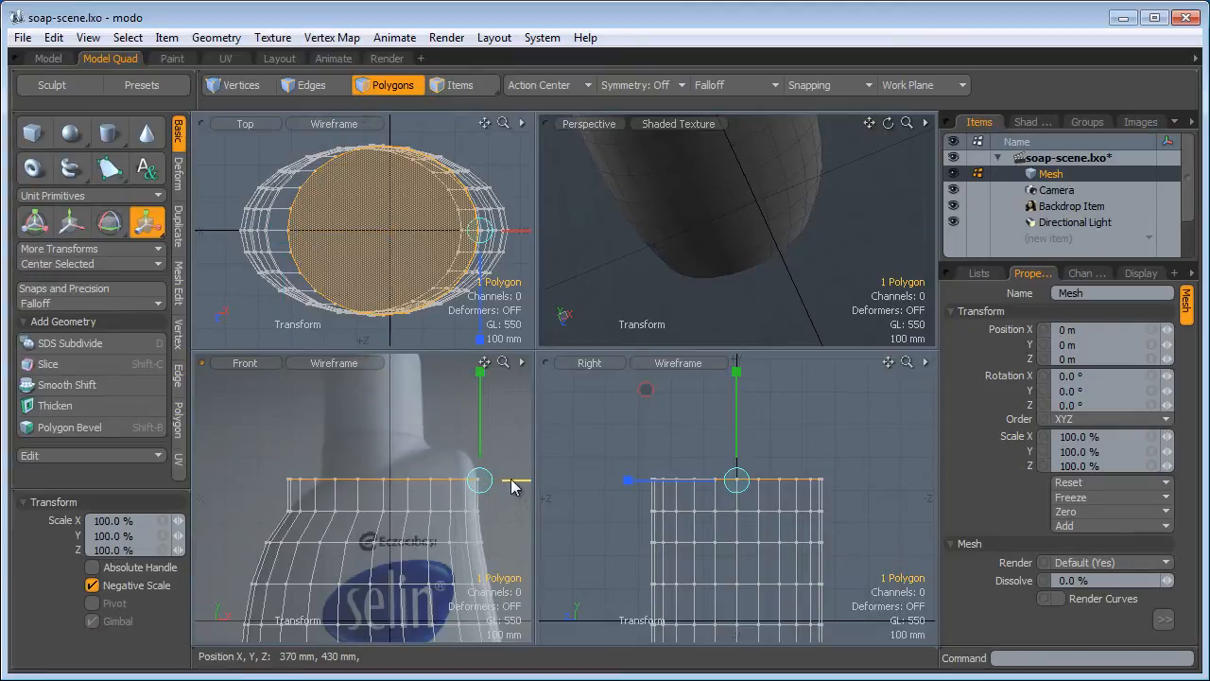
pyautogui.moveTo(511, 480); pyautogui.dragTo(478, 481)
pyautogui.moveTo(494, 481); pyautogui.dragTo(496, 480)
# Move the top polygon down 5 mm in Y and scale it in X to 98.5% from its left edge
pyautogui.press('w')
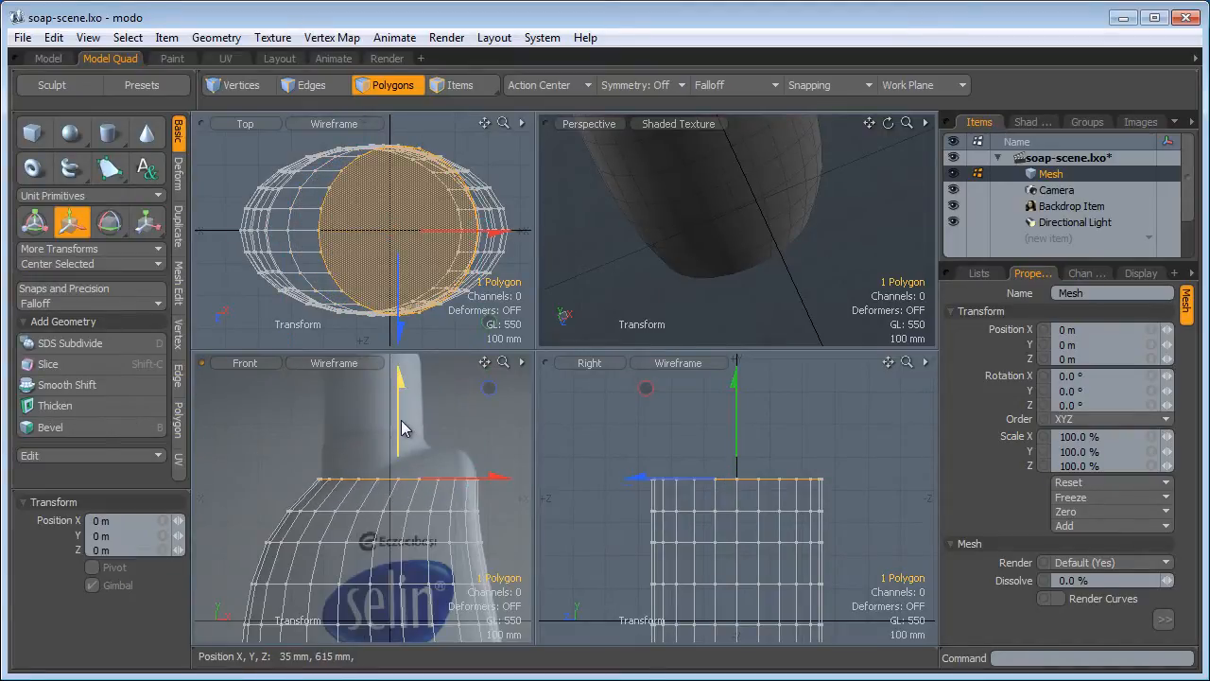
pyautogui.moveTo(401, 428); pyautogui.dragTo(402, 431)
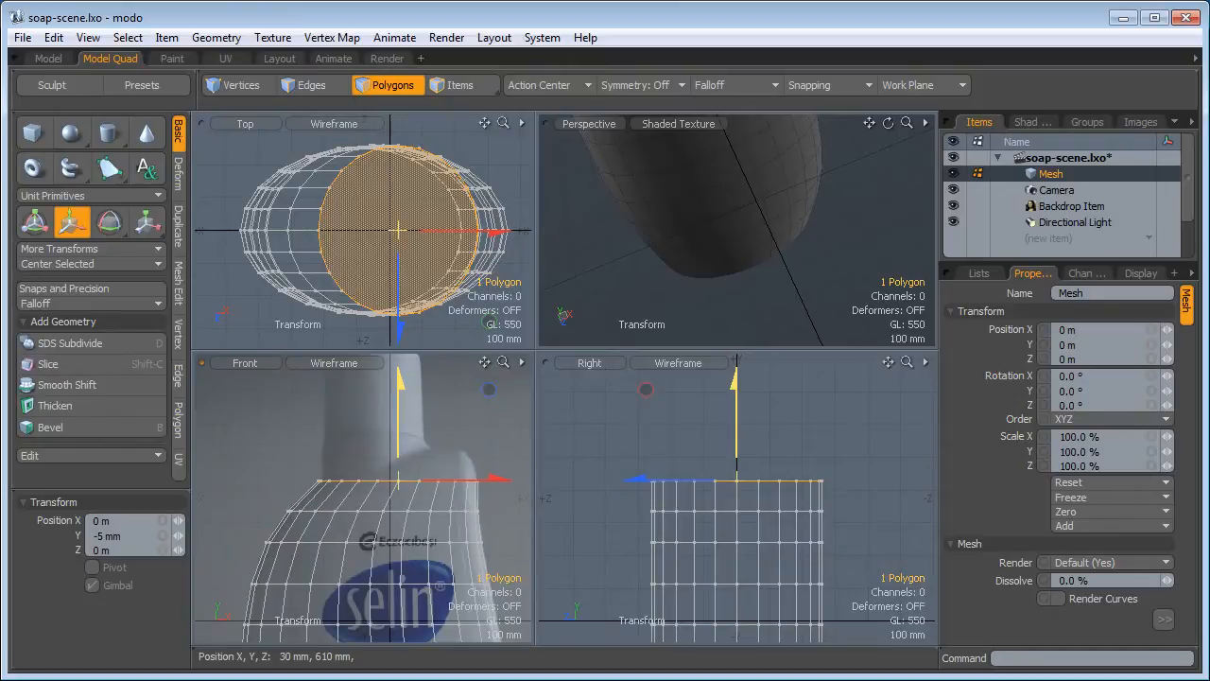
pyautogui.press('r')
pyautogui.click(315, 481)
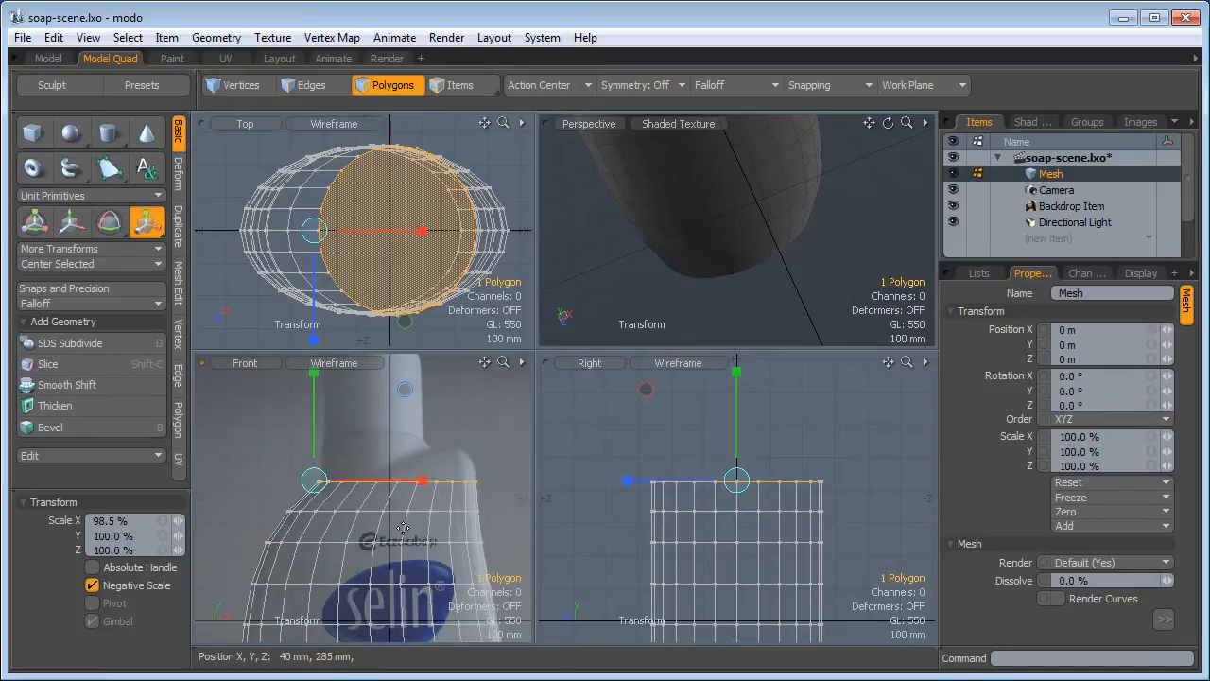
pyautogui.press('space')
# Select the horizontal edge loop just below the elegance lettering and scale it from its right edge to fit the bottle outline
pyautogui.keyDown('ctrl'); pyautogui.keyDown('alt'); pyautogui.moveTo(407, 551); pyautogui.dragTo(336, 568); pyautogui.keyUp('alt'); pyautogui.keyUp('ctrl')
pyautogui.keyDown('alt'); pyautogui.keyDown('shift'); pyautogui.moveTo(365, 634); pyautogui.dragTo(460, 527); pyautogui.keyUp('shift'); pyautogui.keyUp('alt')
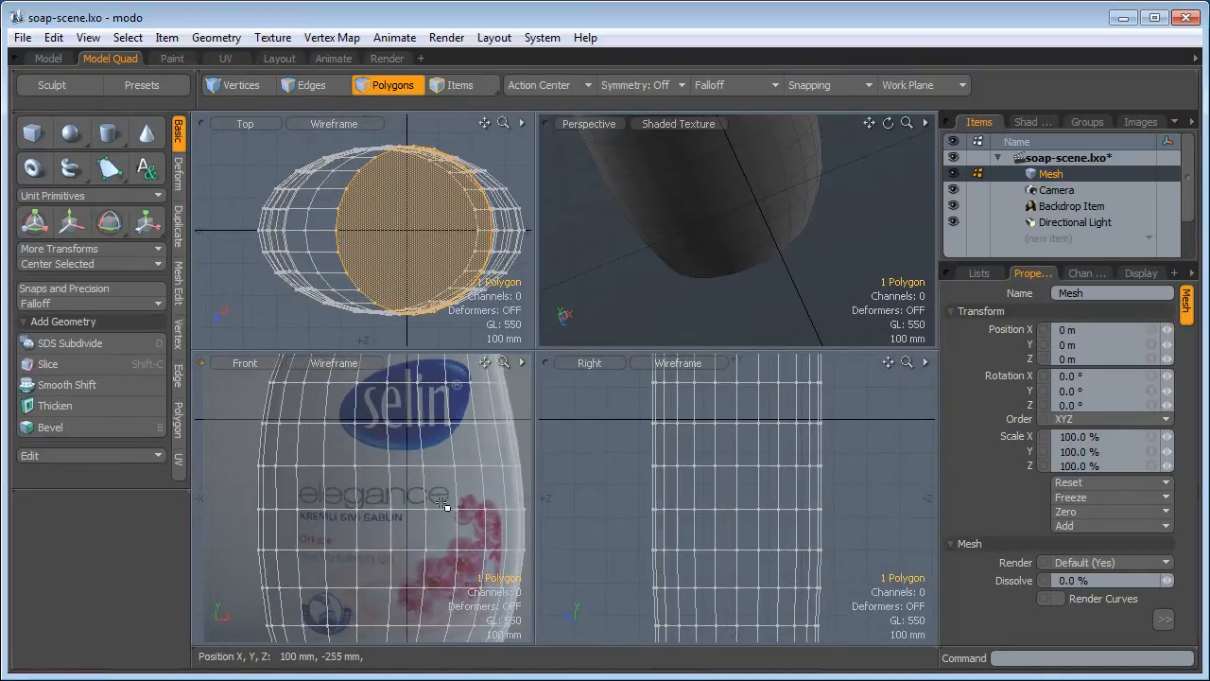
pyautogui.click(311, 85)
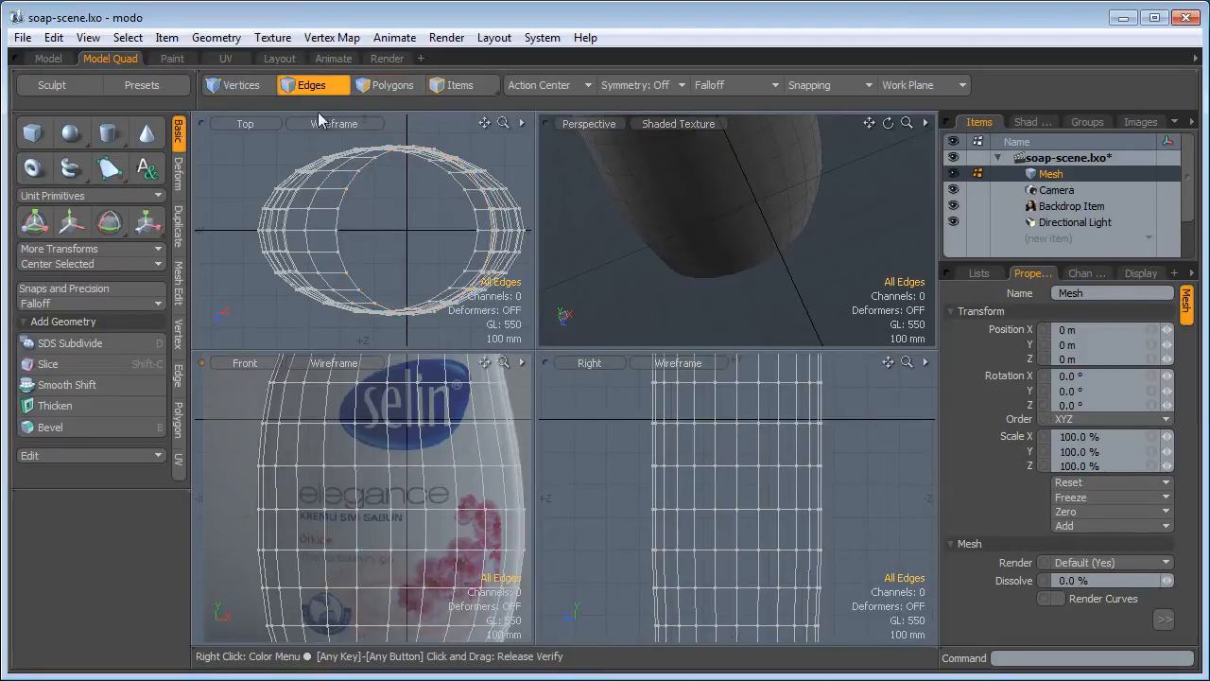
pyautogui.doubleClick(376, 510)
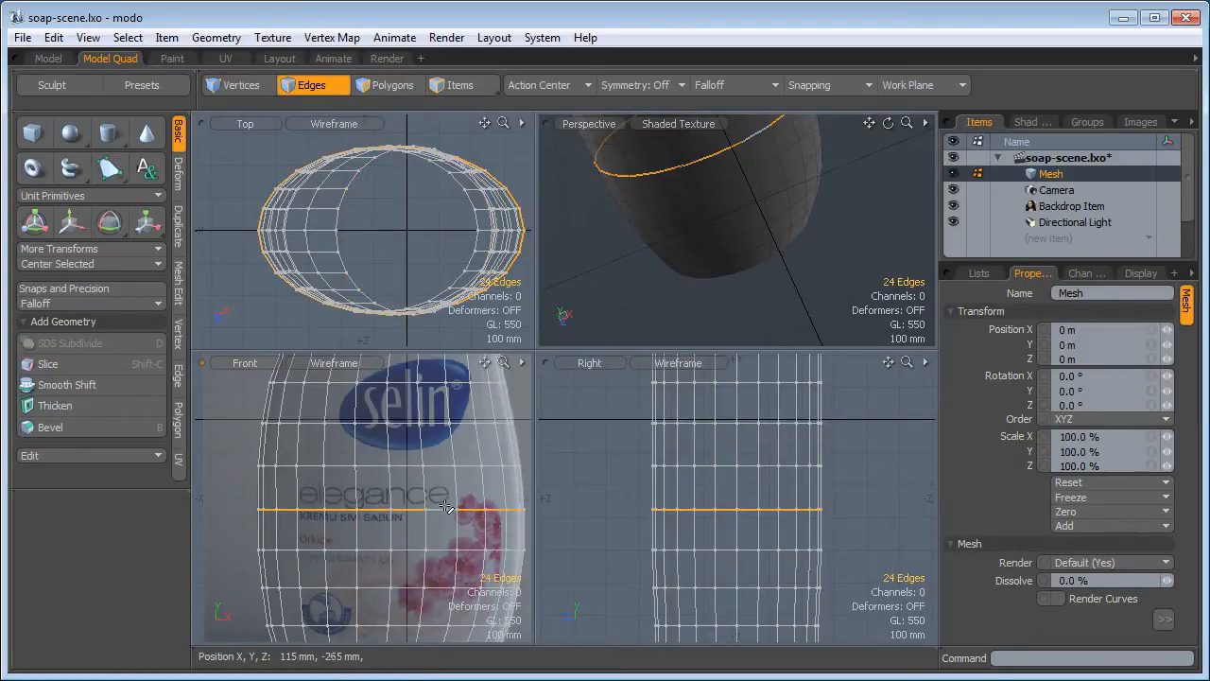
pyautogui.keyDown('alt'); pyautogui.keyDown('shift'); pyautogui.moveTo(446, 507); pyautogui.dragTo(413, 509); pyautogui.keyUp('shift'); pyautogui.keyUp('alt')
pyautogui.press('r')
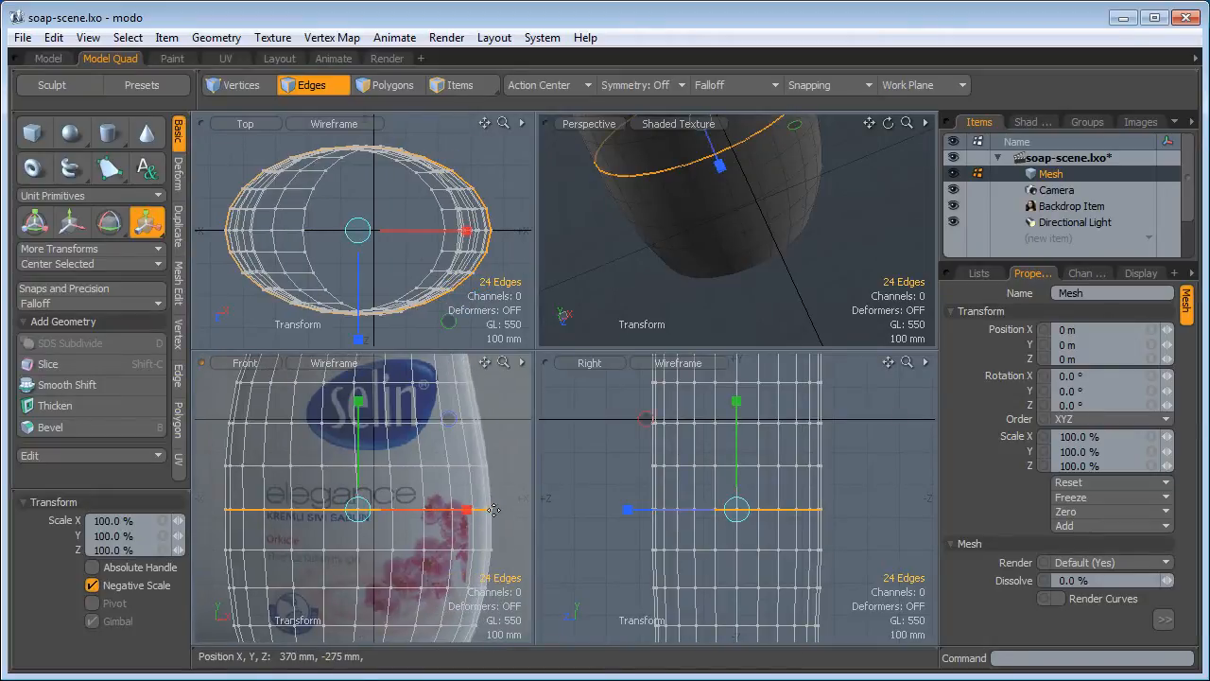
pyautogui.click(494, 511)
pyautogui.moveTo(493, 510); pyautogui.dragTo(389, 478)
pyautogui.press('q')
pyautogui.click(502, 483)
# Select the polygon capping the top of the bottle body and bevel it upward about 105 mm
pyautogui.keyDown('alt'); pyautogui.keyDown('shift'); pyautogui.moveTo(405, 377); pyautogui.dragTo(404, 472); pyautogui.keyUp('shift'); pyautogui.keyUp('alt')
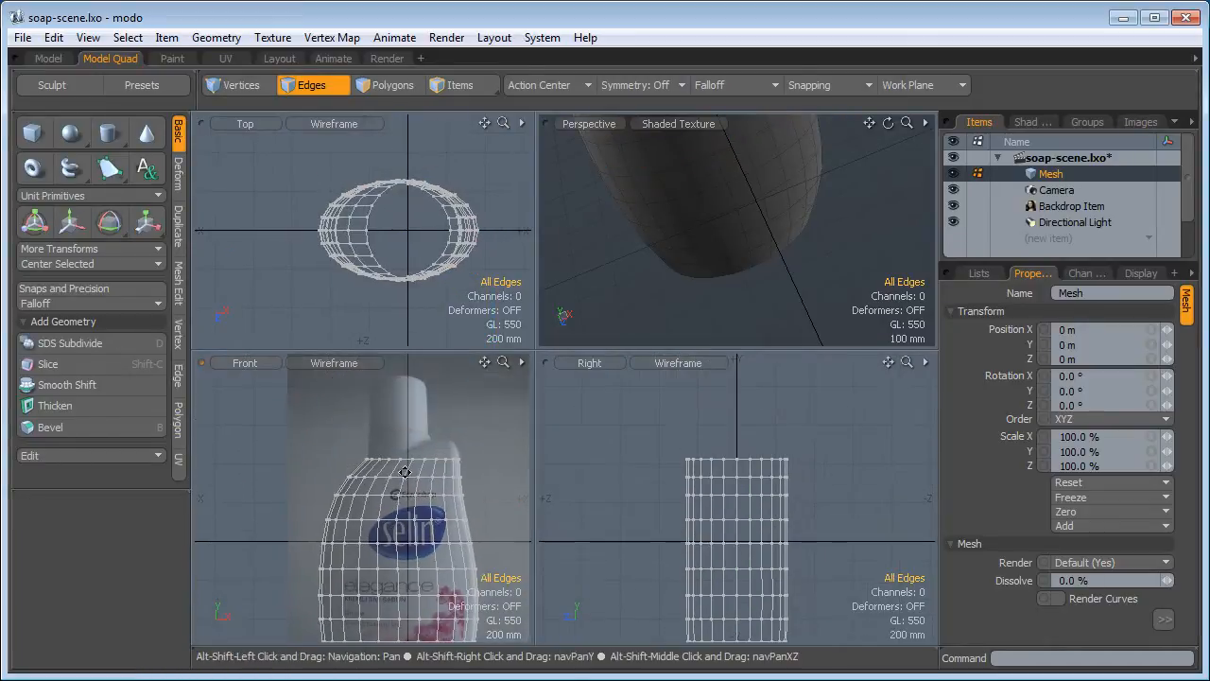
pyautogui.keyDown('alt'); pyautogui.moveTo(640, 275); pyautogui.dragTo(715, 311); pyautogui.keyUp('alt')
pyautogui.keyDown('alt'); pyautogui.keyDown('shift'); pyautogui.moveTo(726, 159); pyautogui.dragTo(741, 290); pyautogui.keyUp('shift'); pyautogui.keyUp('alt')
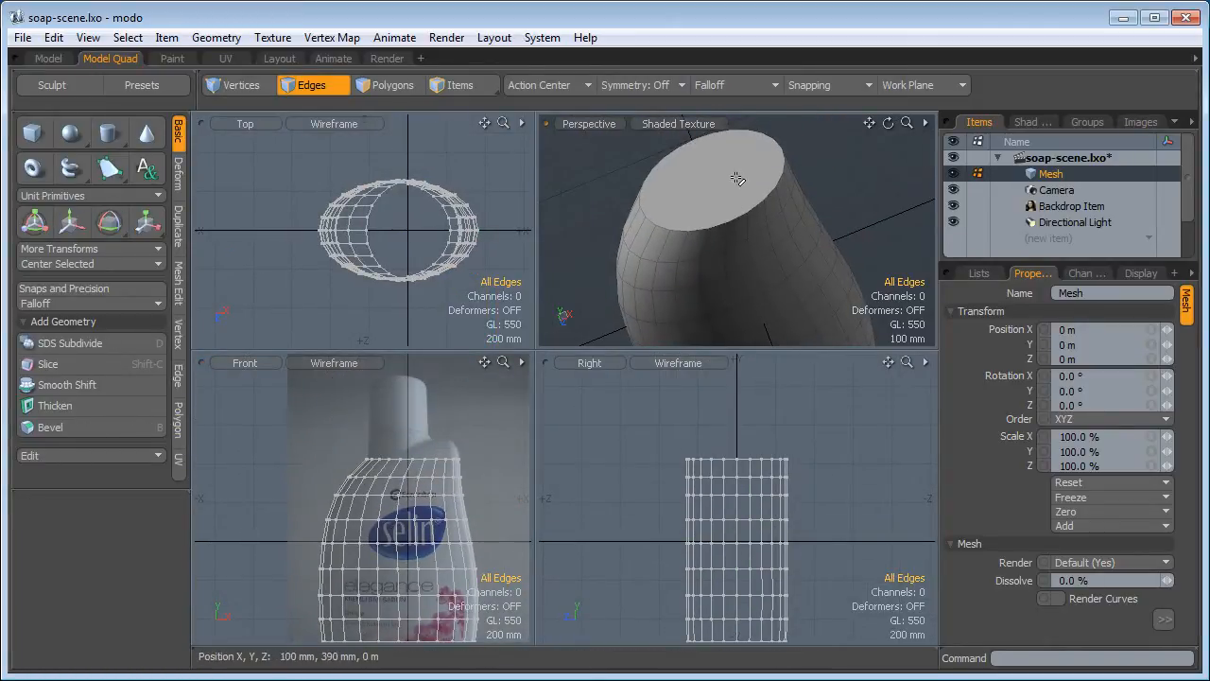
pyautogui.press('3')
pyautogui.click(704, 212)
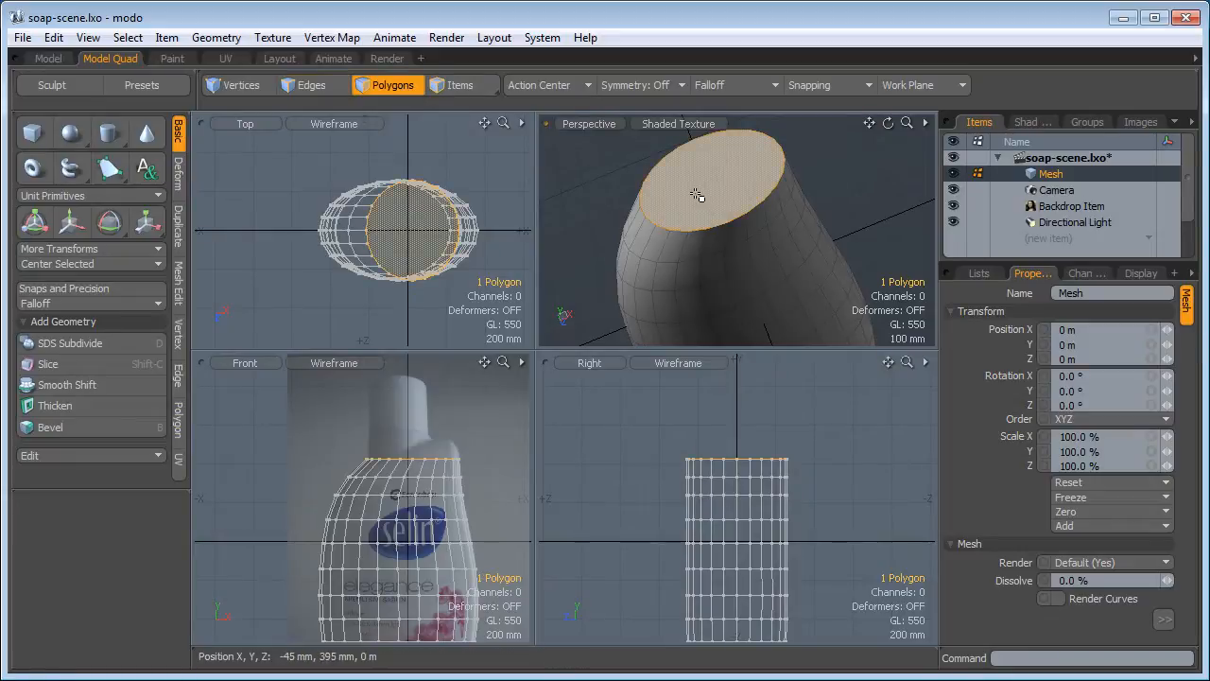
pyautogui.keyDown('ctrl'); pyautogui.keyDown('alt'); pyautogui.moveTo(397, 493); pyautogui.dragTo(455, 433); pyautogui.keyUp('alt'); pyautogui.keyUp('ctrl')
pyautogui.keyDown('alt'); pyautogui.moveTo(455, 433); pyautogui.dragTo(408, 447); pyautogui.keyUp('alt')
pyautogui.press('b')
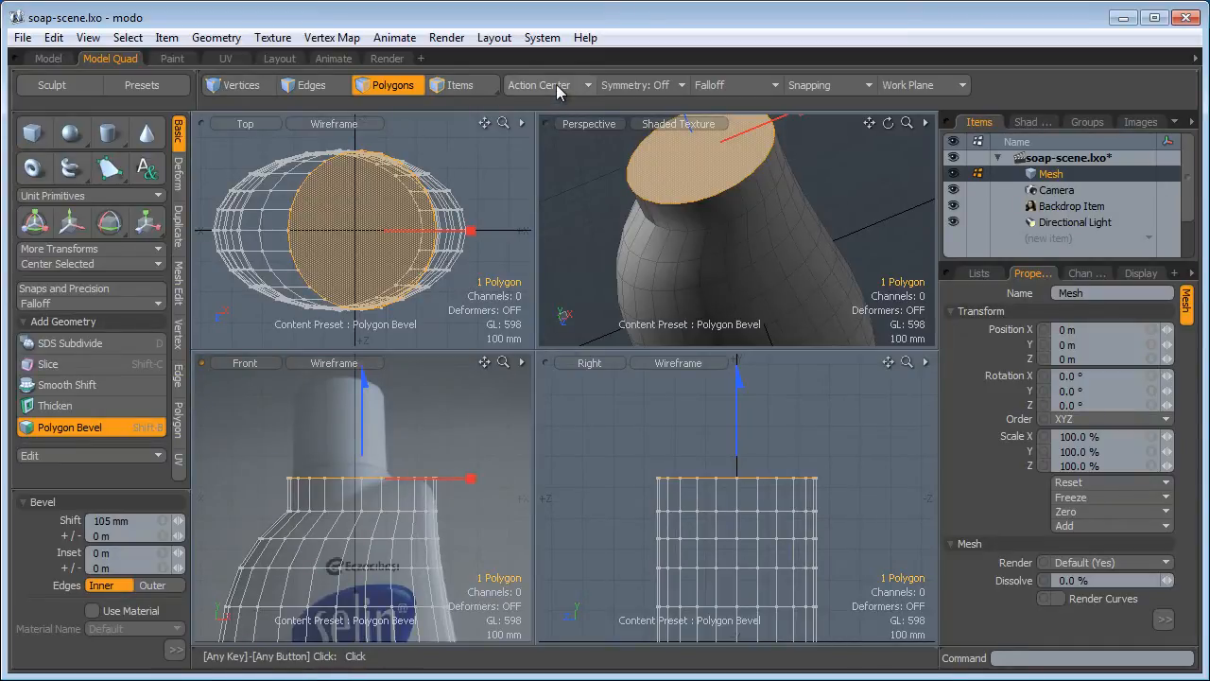
# Activate the Transform tool on the top polygon and set its action center to Local
pyautogui.press('y')
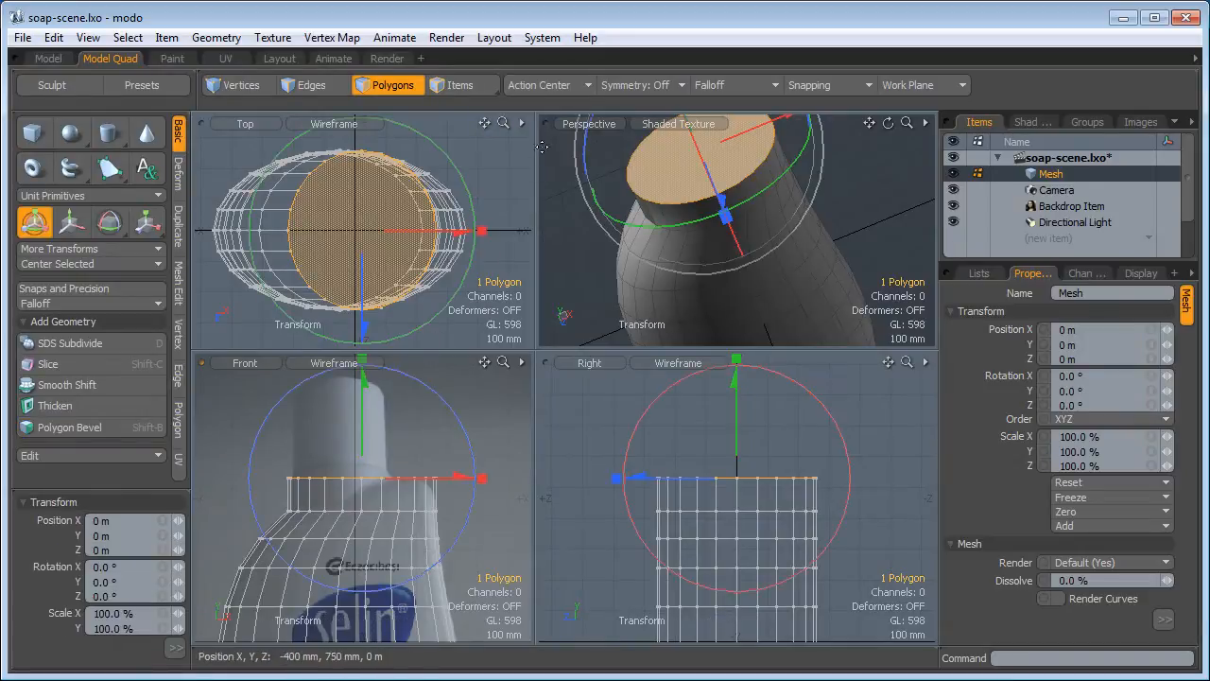
pyautogui.click(556, 92)
pyautogui.click(553, 94)
pyautogui.click(568, 80)
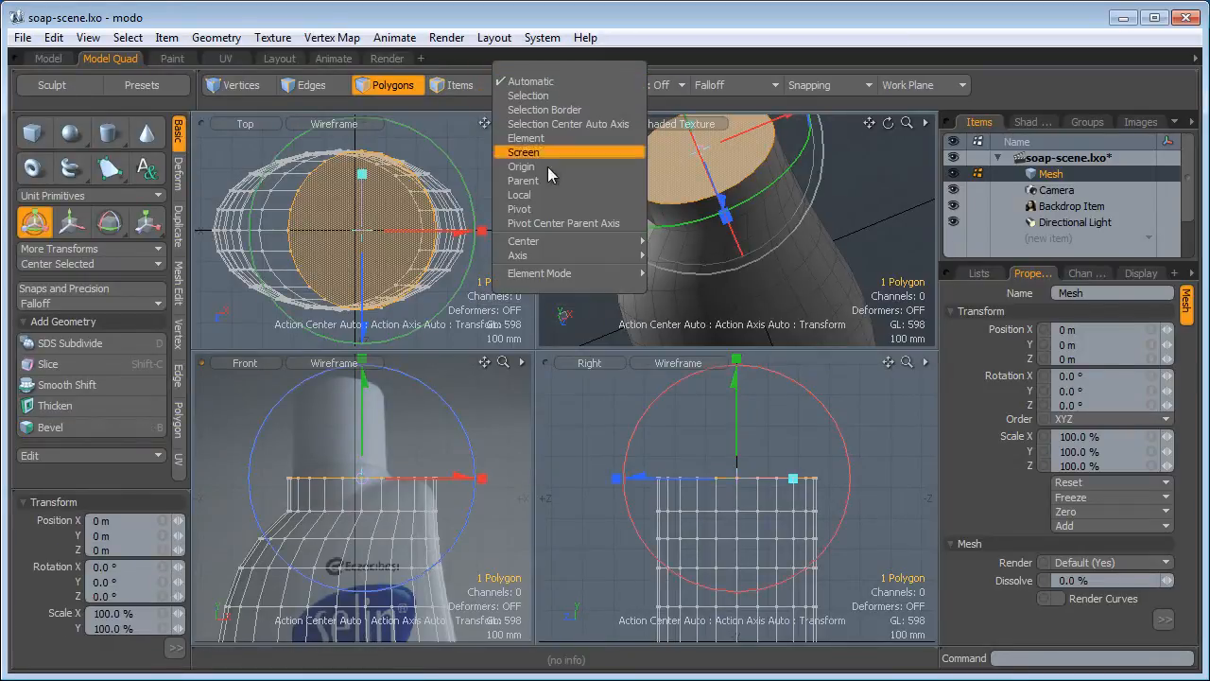
pyautogui.click(559, 194)
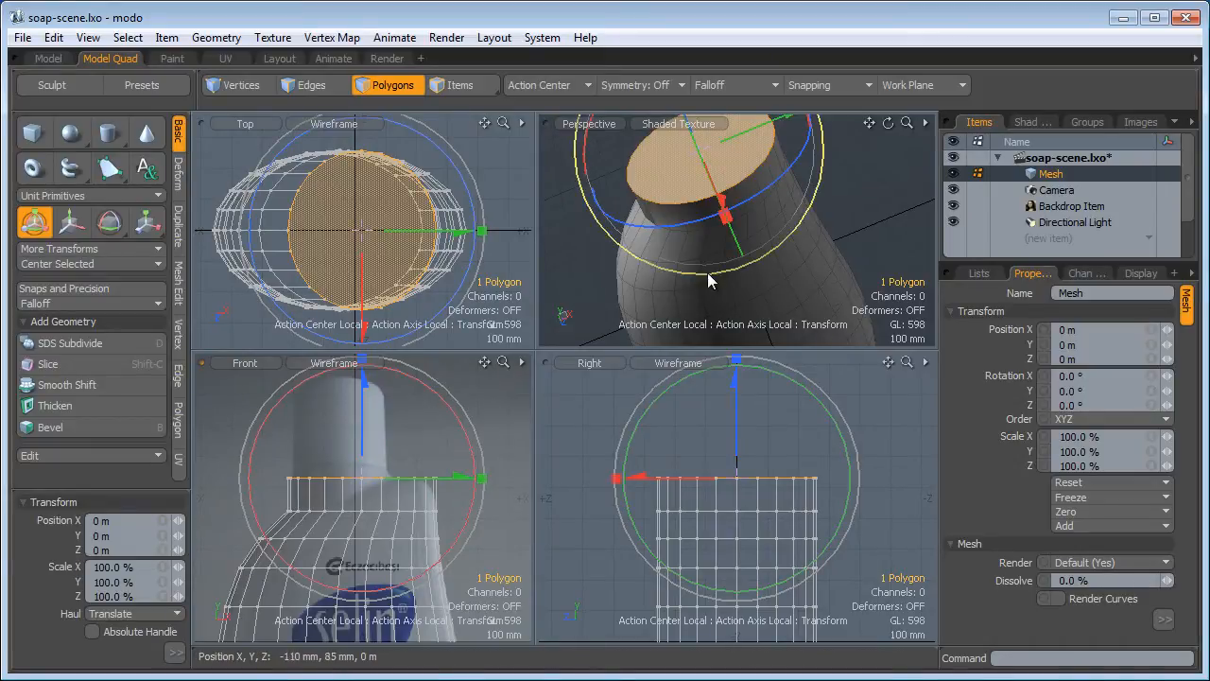
pyautogui.keyDown('alt'); pyautogui.moveTo(637, 275); pyautogui.dragTo(754, 227); pyautogui.keyUp('alt')
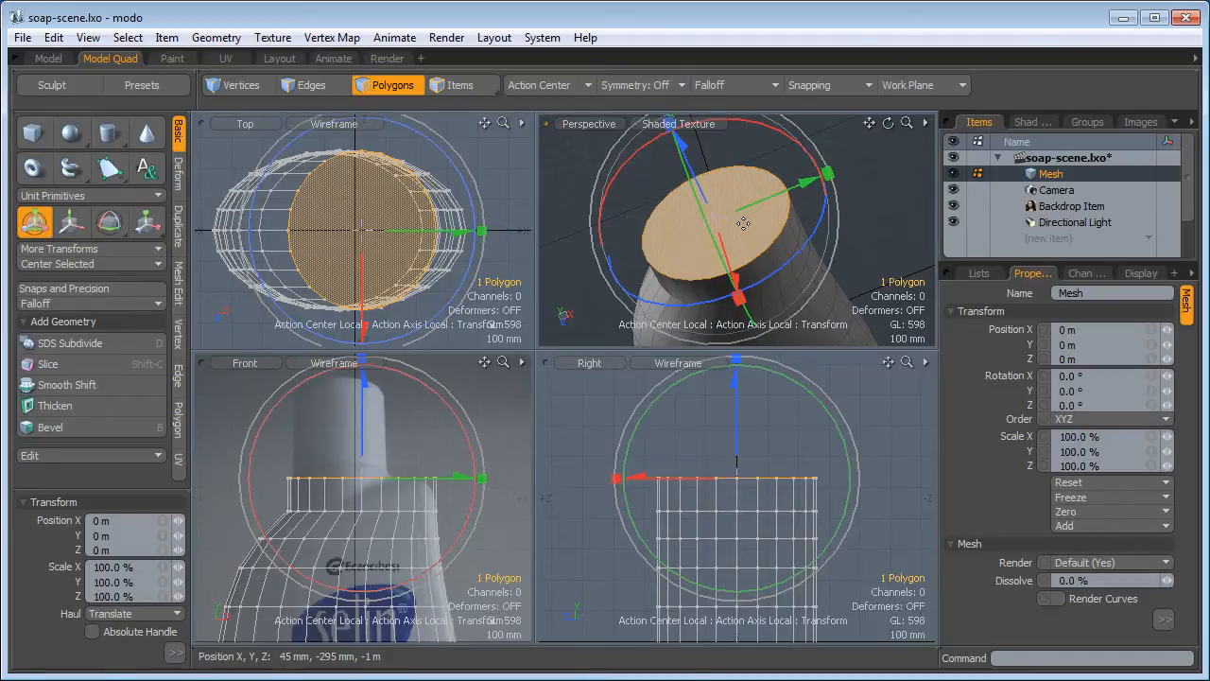
# Tilt the top polygon to match the bottle's sloping shoulder and move it about -11.9 mm in Y and -23.3 mm in Z along its local axes
pyautogui.moveTo(424, 445)
pyautogui.keyDown('ctrl'); pyautogui.keyDown('alt'); pyautogui.mouseDown()
pyautogui.moveTo(410, 442)
pyautogui.moveTo(399, 485)
pyautogui.moveTo(448, 461)
pyautogui.moveTo(423, 442)
pyautogui.mouseUp(); pyautogui.keyUp('alt'); pyautogui.keyUp('ctrl')
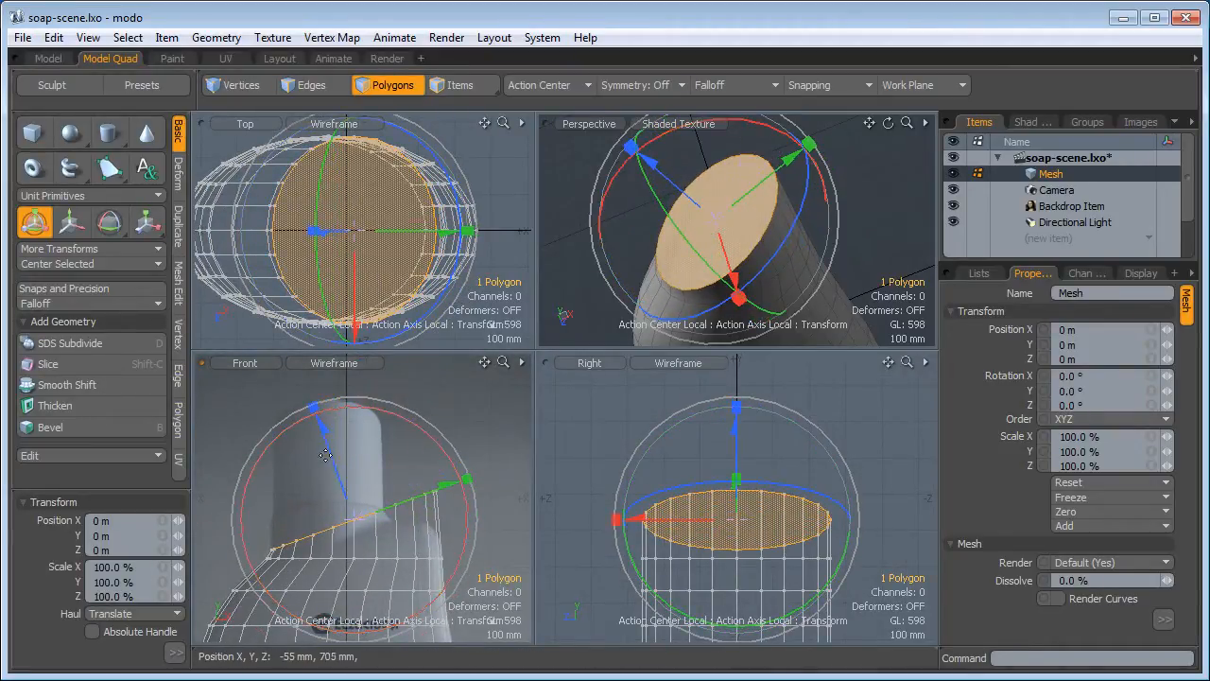
pyautogui.moveTo(327, 455); pyautogui.dragTo(328, 460)
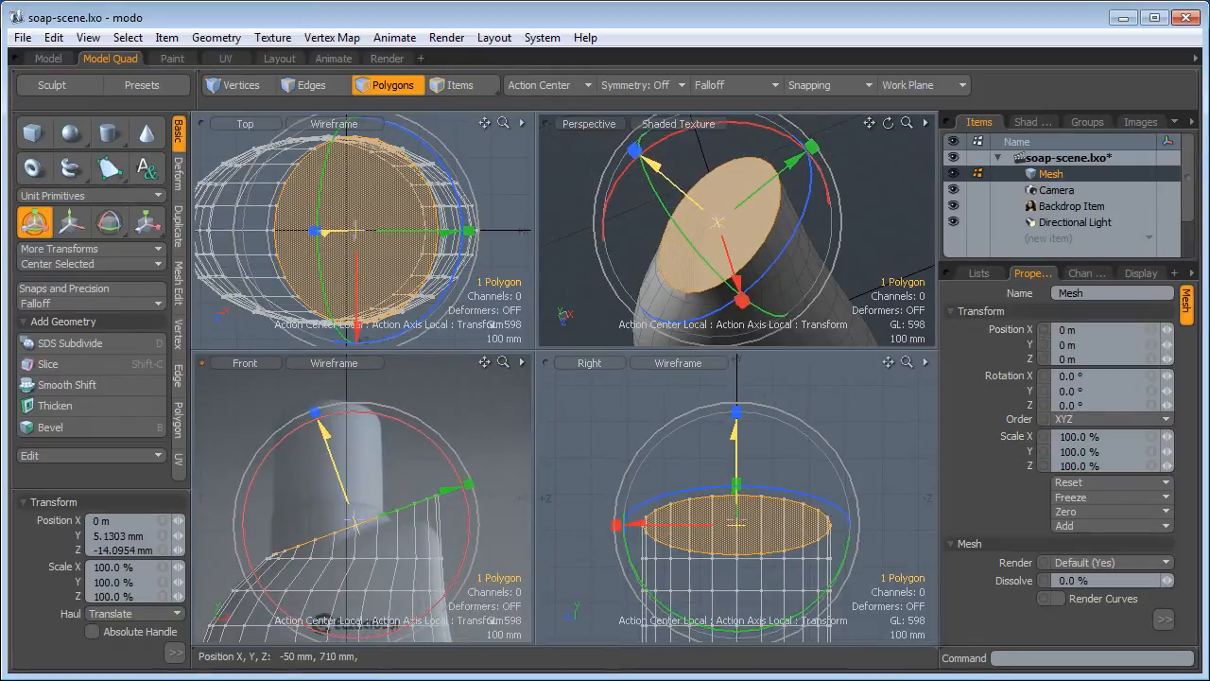
pyautogui.moveTo(446, 499); pyautogui.dragTo(438, 498)
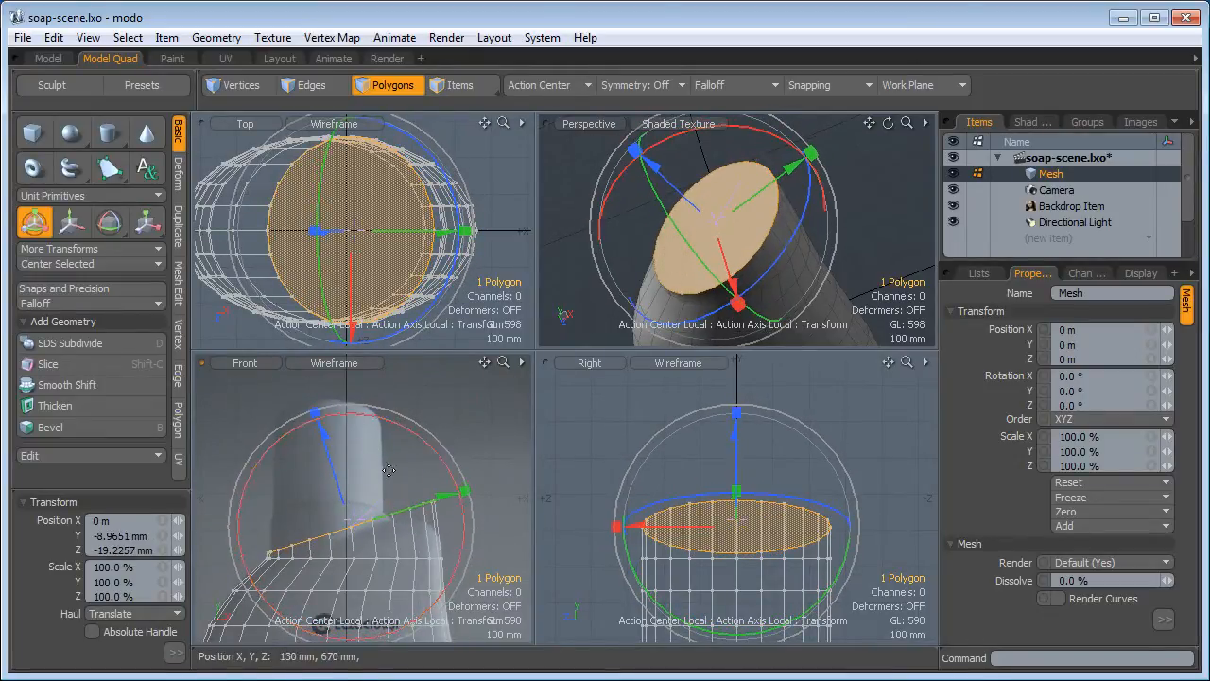
pyautogui.moveTo(327, 456); pyautogui.dragTo(328, 459)
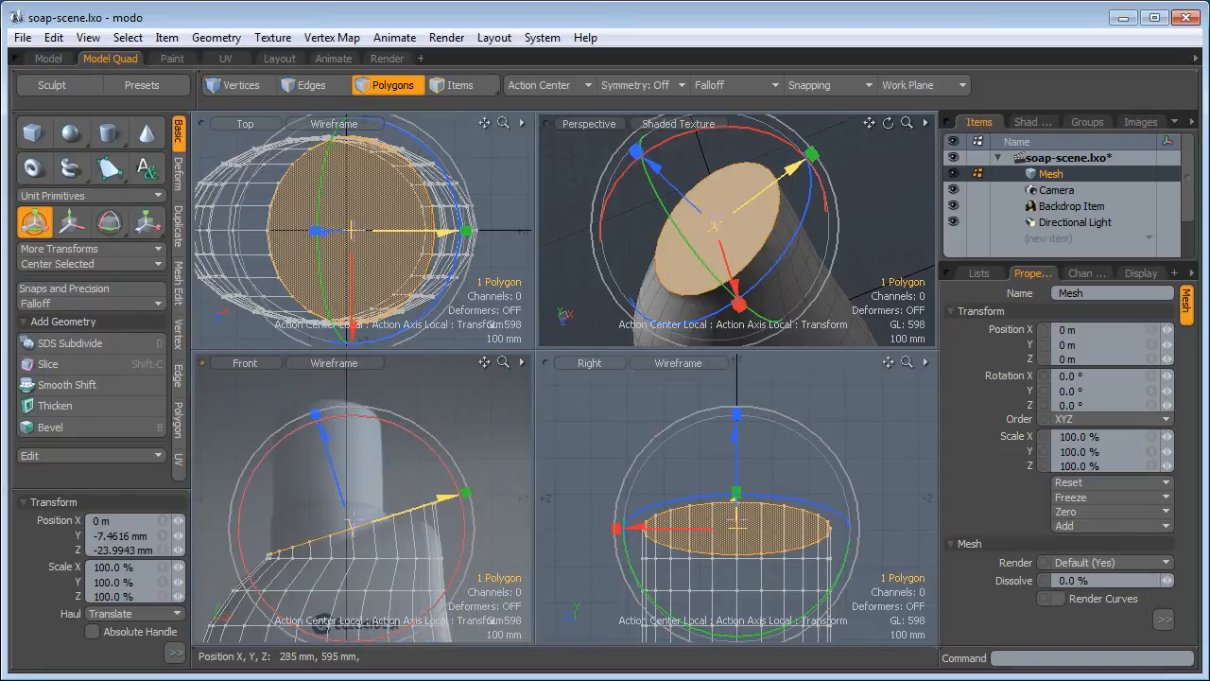
pyautogui.keyDown('ctrl'); pyautogui.keyDown('alt'); pyautogui.moveTo(326, 545); pyautogui.dragTo(410, 542); pyautogui.keyUp('alt'); pyautogui.keyUp('ctrl')
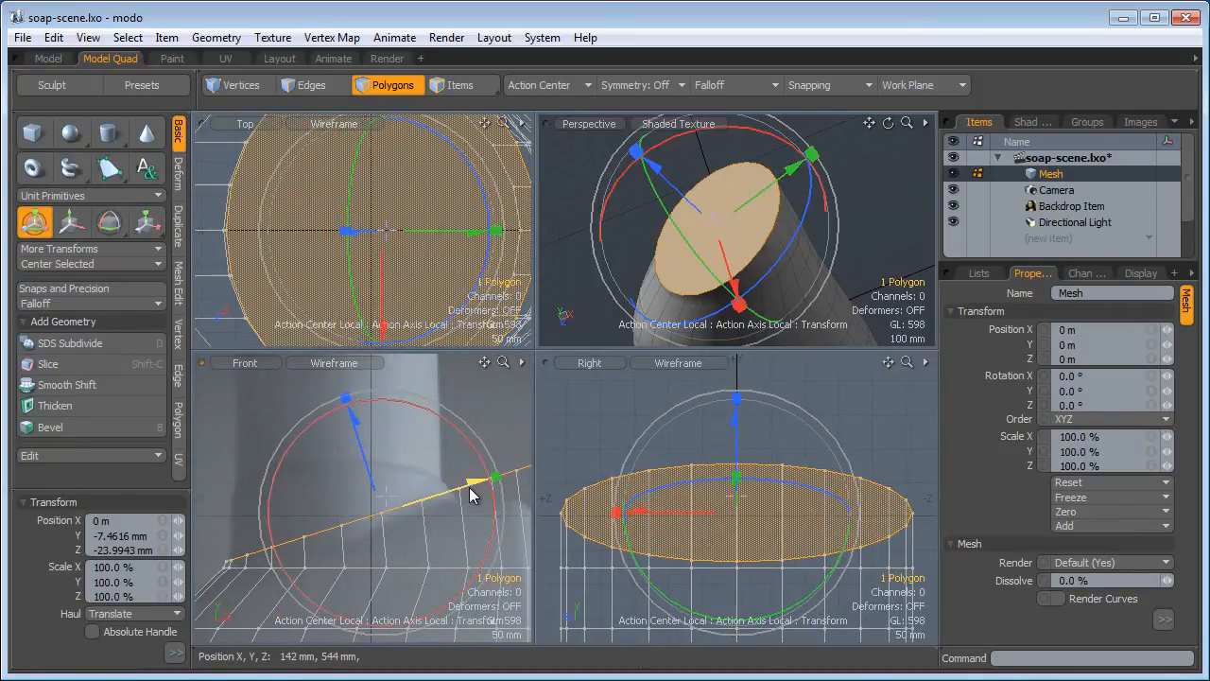
pyautogui.moveTo(473, 495); pyautogui.dragTo(462, 499)
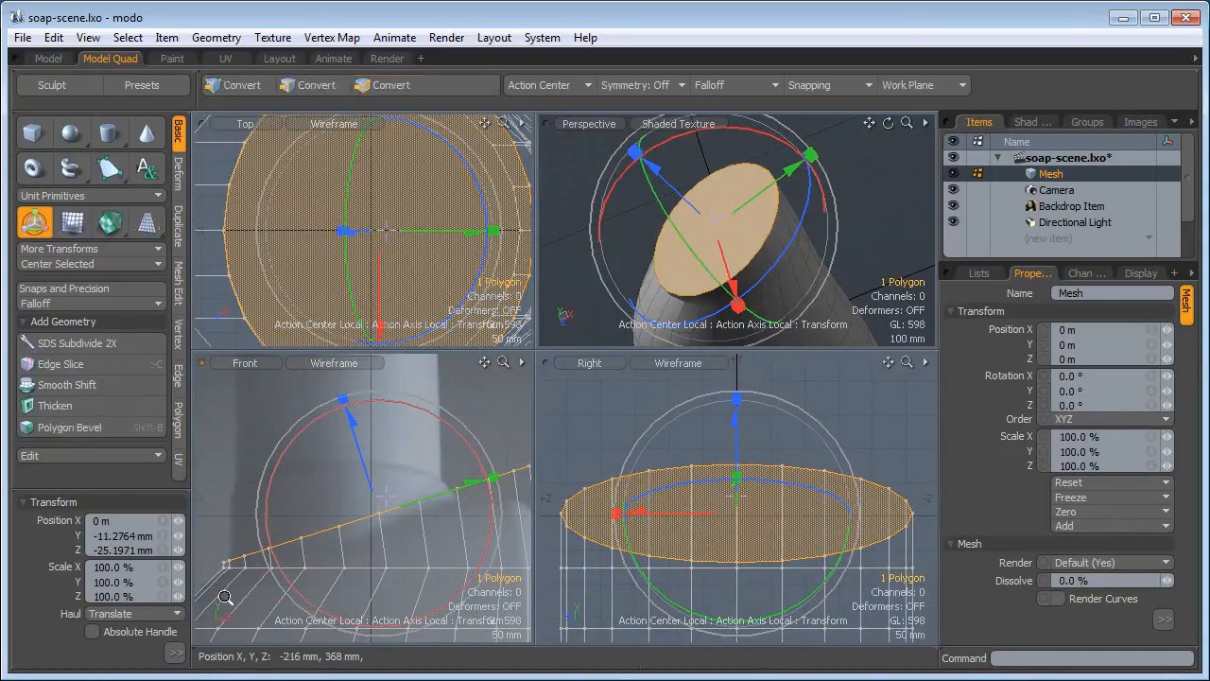
pyautogui.keyDown('ctrl'); pyautogui.keyDown('alt'); pyautogui.moveTo(226, 596); pyautogui.dragTo(311, 561); pyautogui.keyUp('alt'); pyautogui.keyUp('ctrl')
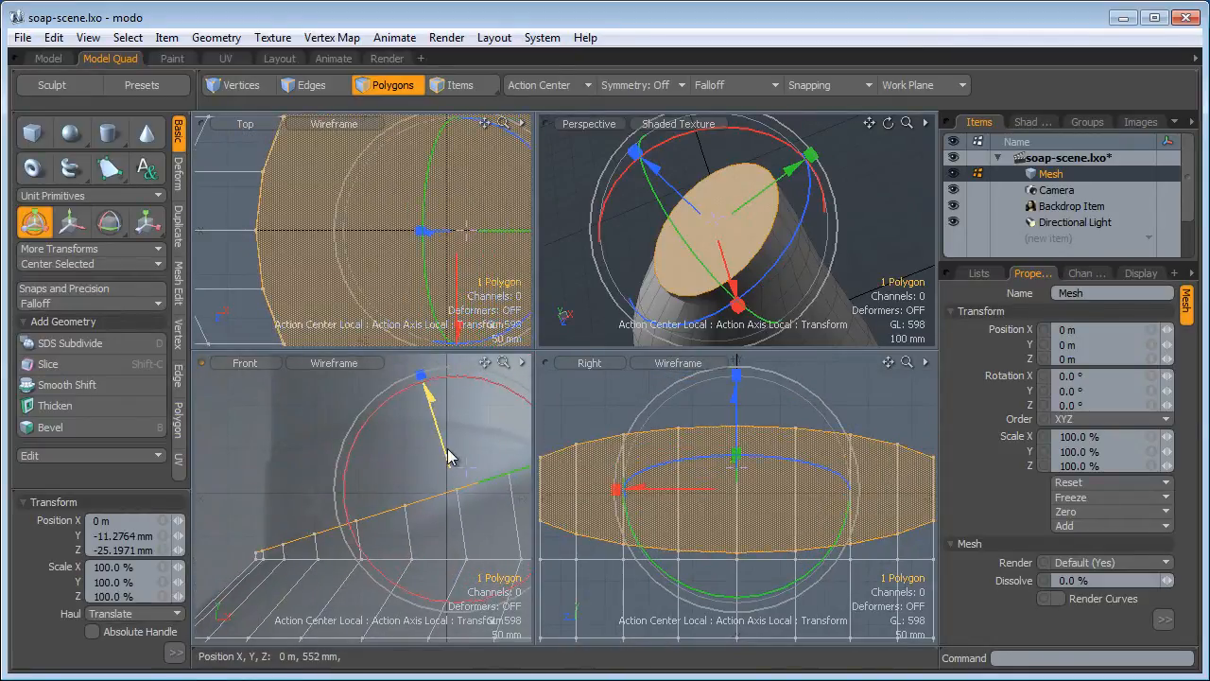
pyautogui.moveTo(447, 449); pyautogui.dragTo(336, 499)
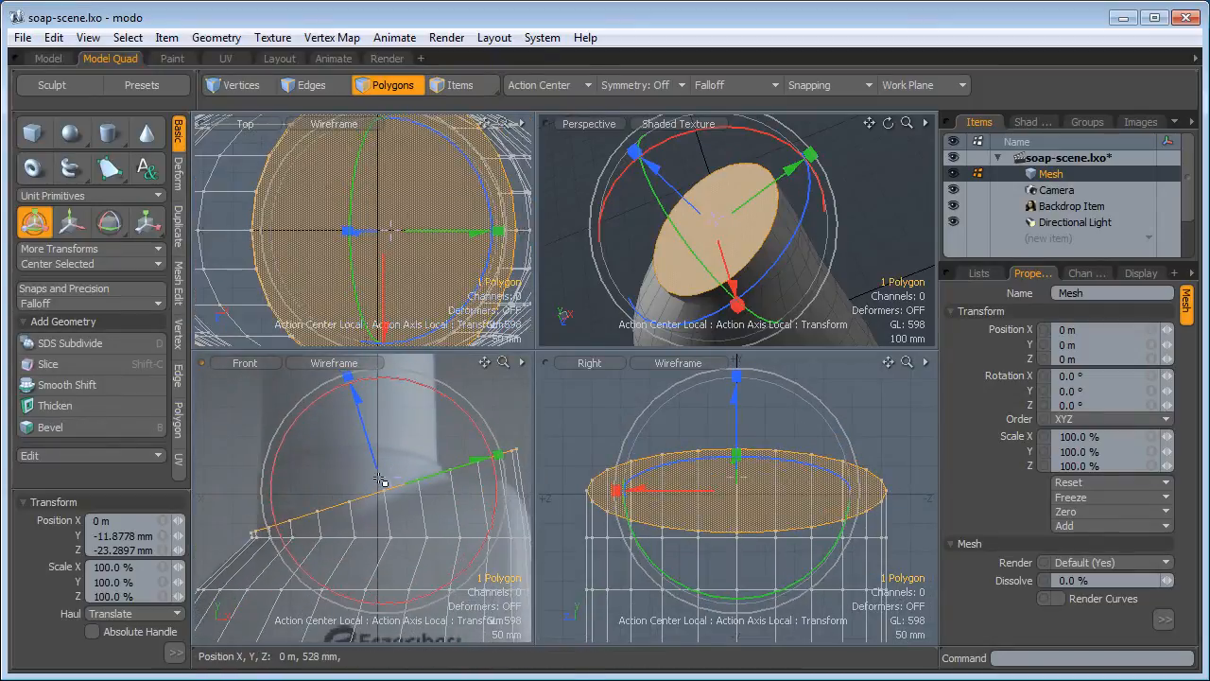
pyautogui.press('q')
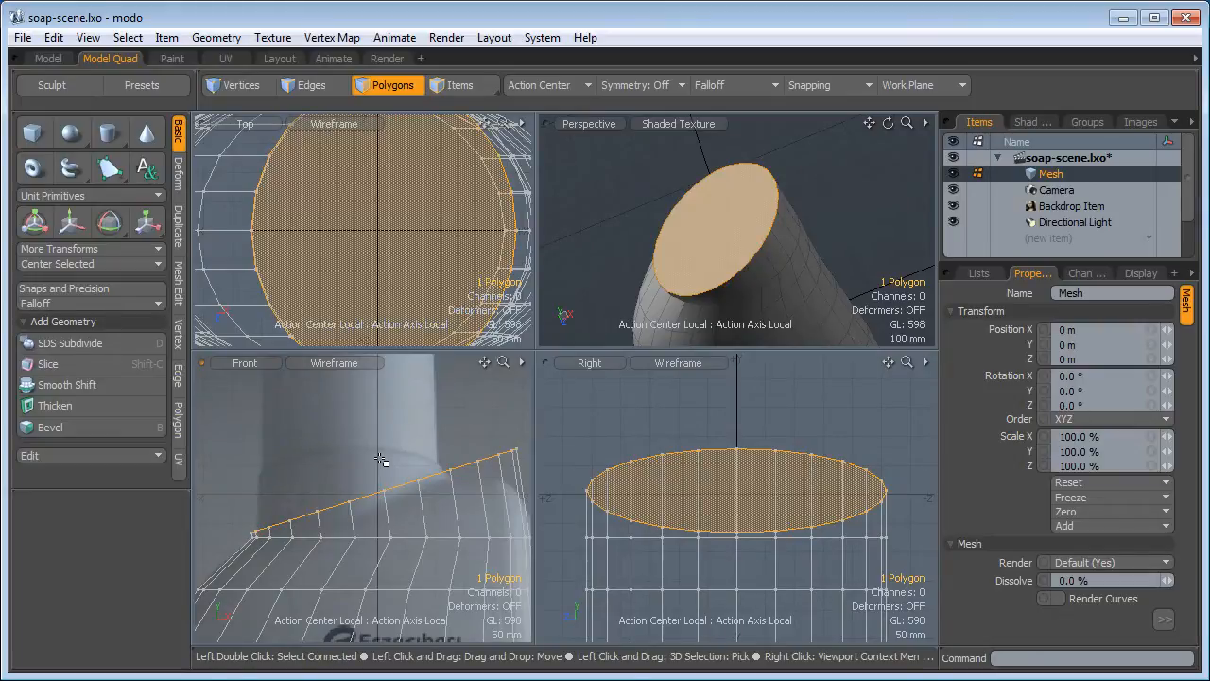
# Convert the bottle mesh to a subdivision surface and delete the polygon capping its top
pyautogui.click(623, 199)
pyautogui.keyDown('ctrl'); pyautogui.keyDown('alt'); pyautogui.moveTo(684, 228); pyautogui.dragTo(640, 225); pyautogui.keyUp('alt'); pyautogui.keyUp('ctrl')
pyautogui.click(710, 232)
pyautogui.click(661, 228)
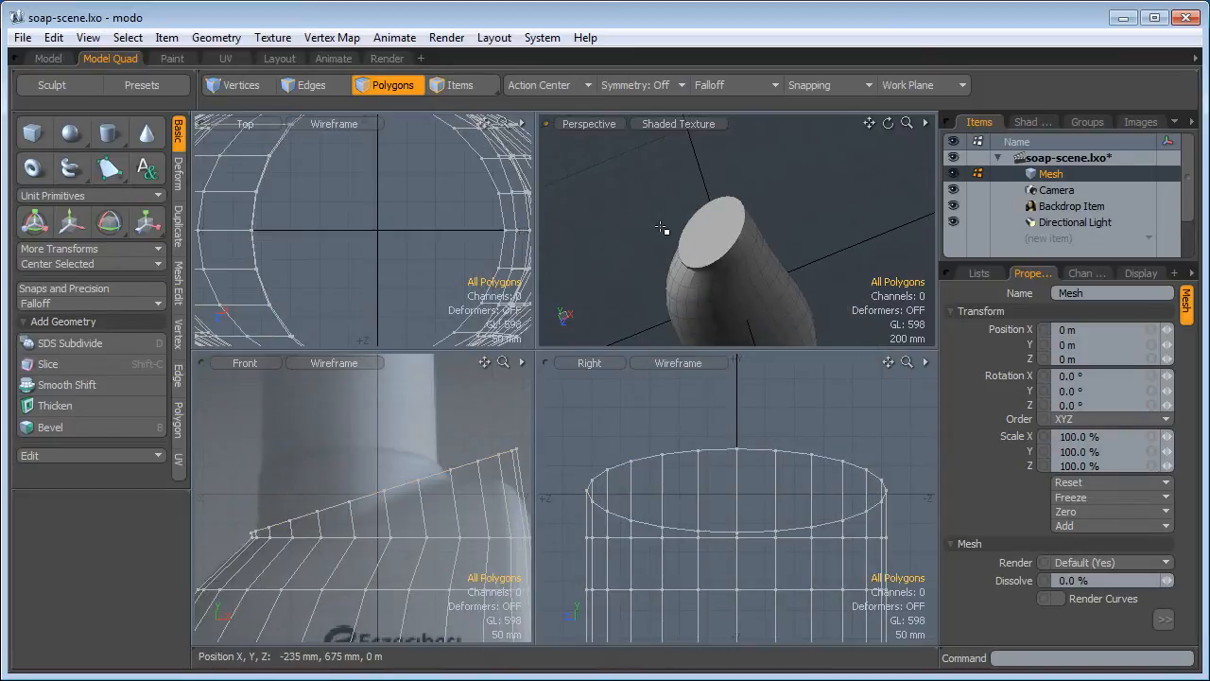
pyautogui.press('Tab')
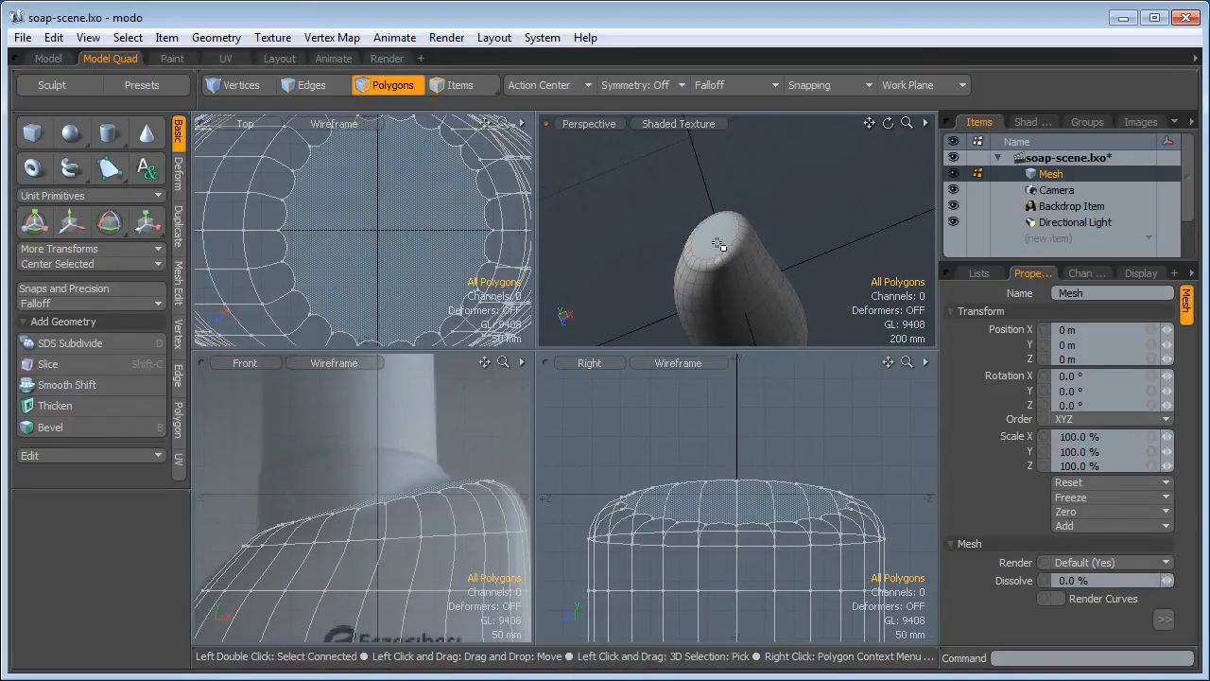
pyautogui.click(721, 243)
pyautogui.press('Delete')
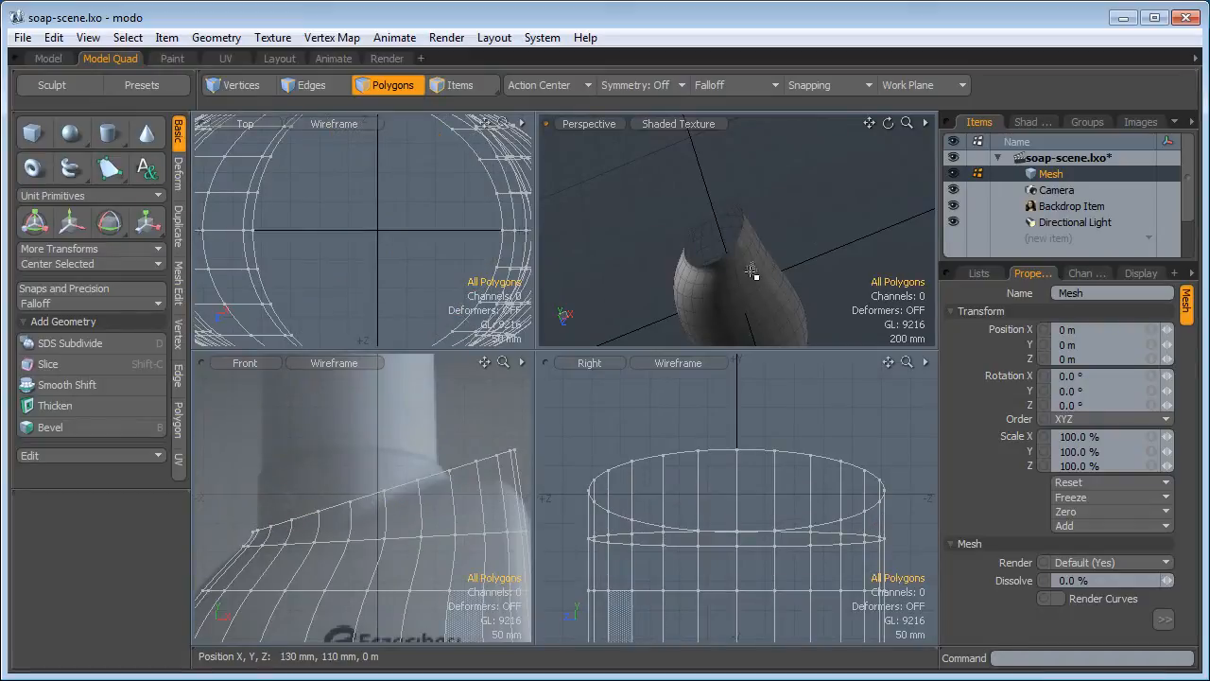
pyautogui.keyDown('alt'); pyautogui.moveTo(753, 274); pyautogui.dragTo(742, 225); pyautogui.keyUp('alt')
# Switch to the single perspective layout and select three adjacent vertical edge loops on one narrow side of the bottle
pyautogui.click(64, 58)
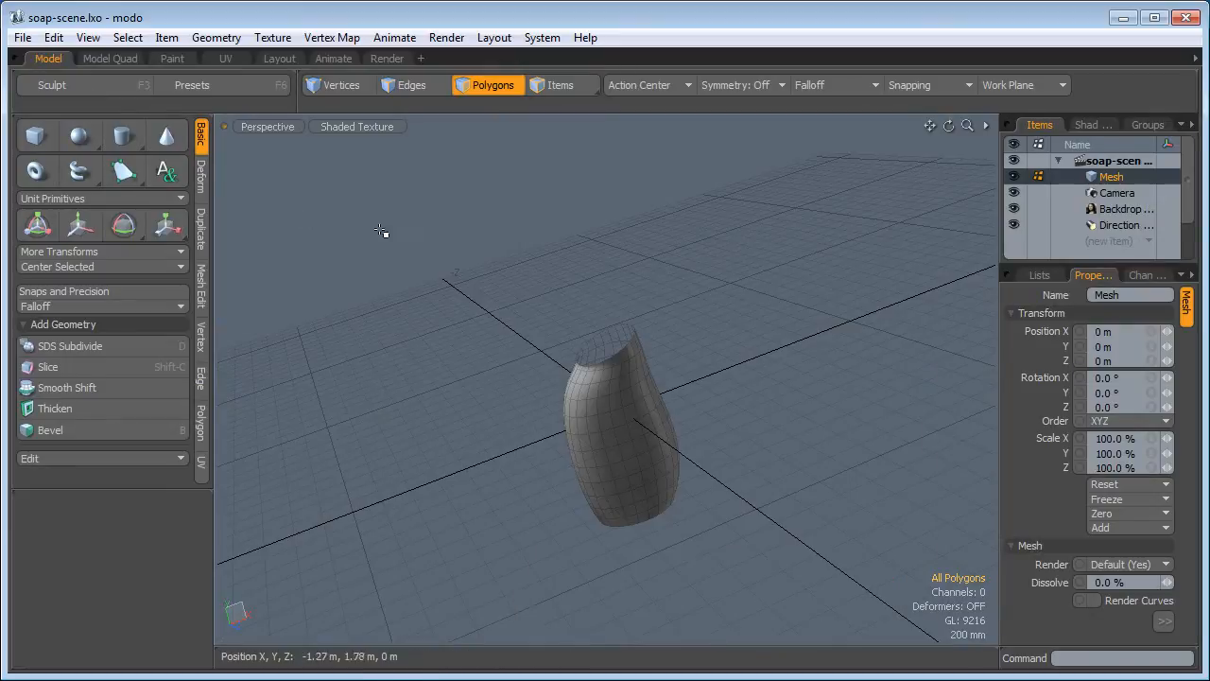
pyautogui.keyDown('ctrl'); pyautogui.keyDown('alt'); pyautogui.moveTo(384, 233); pyautogui.dragTo(677, 363); pyautogui.keyUp('alt'); pyautogui.keyUp('ctrl')
pyautogui.press('3')
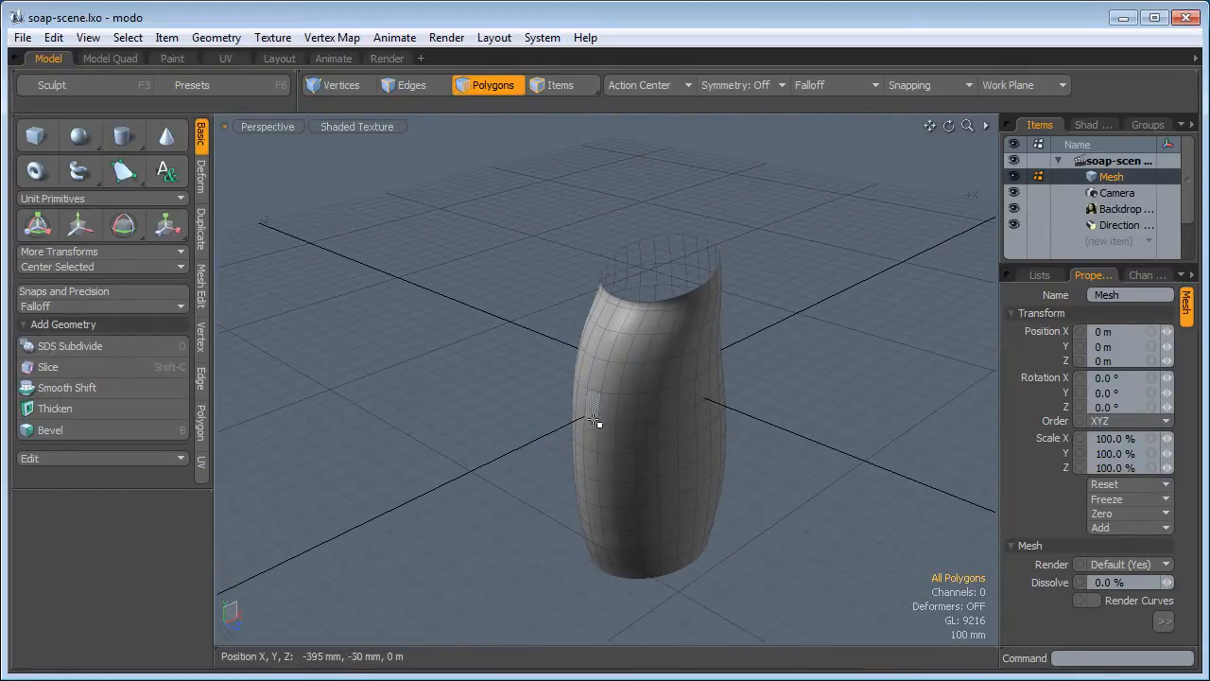
pyautogui.keyDown('alt'); pyautogui.moveTo(592, 376); pyautogui.dragTo(675, 425); pyautogui.keyUp('alt')
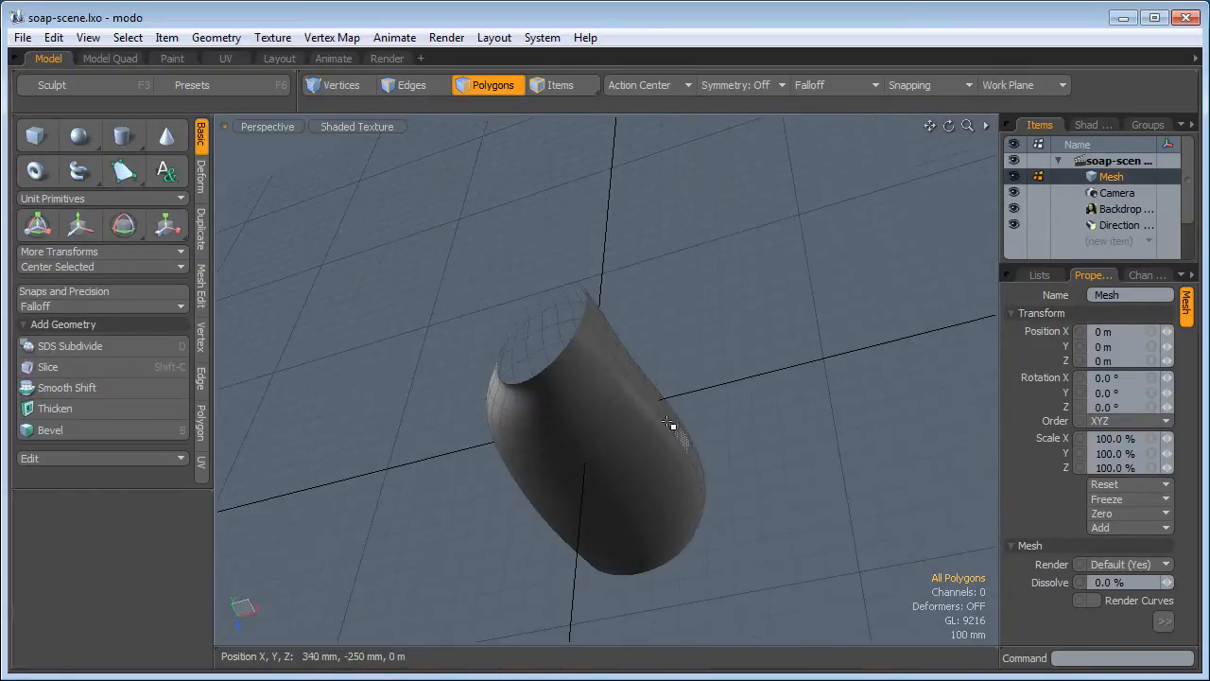
pyautogui.keyDown('alt'); pyautogui.moveTo(530, 485); pyautogui.dragTo(649, 406); pyautogui.keyUp('alt')
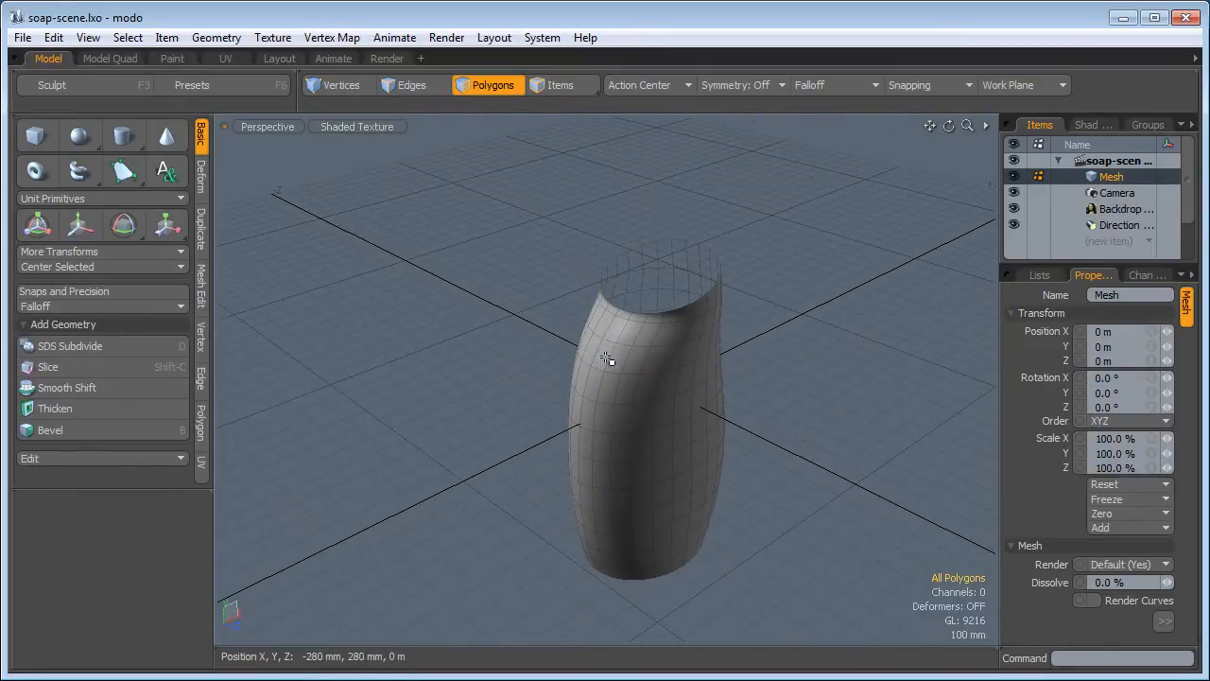
pyautogui.keyDown('alt'); pyautogui.moveTo(608, 356); pyautogui.dragTo(567, 312); pyautogui.keyUp('alt')
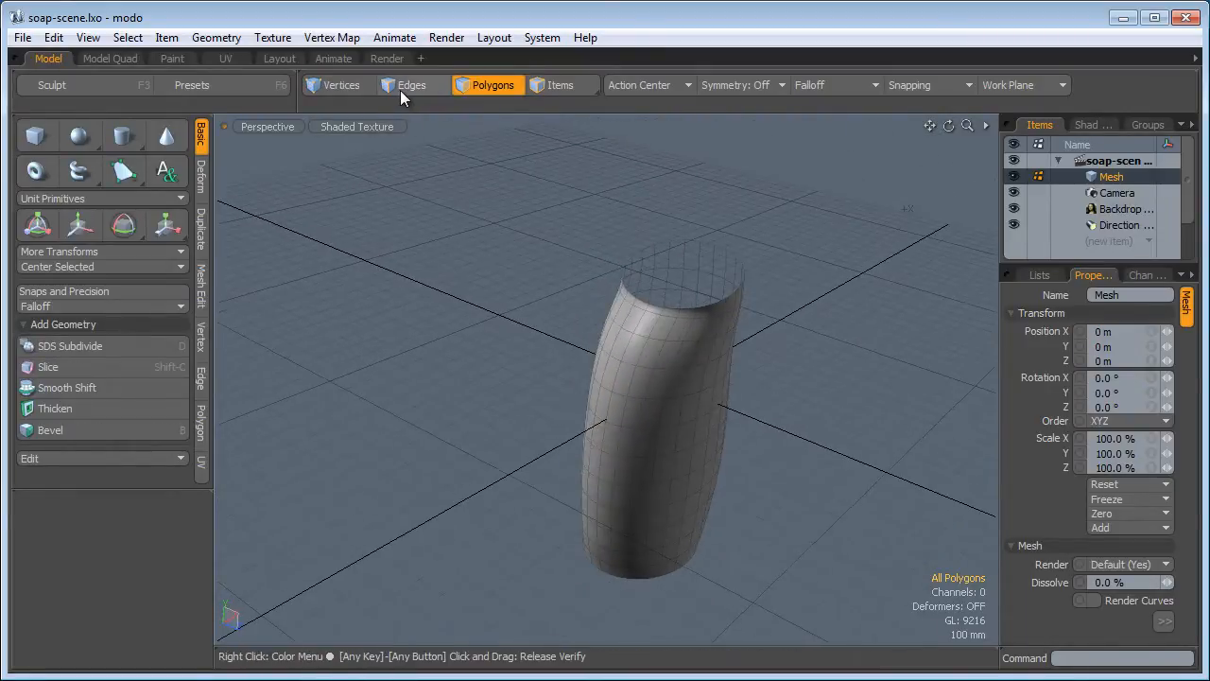
pyautogui.click(407, 85)
pyautogui.keyDown('ctrl'); pyautogui.keyDown('alt'); pyautogui.moveTo(619, 364); pyautogui.dragTo(684, 370); pyautogui.keyUp('alt'); pyautogui.keyUp('ctrl')
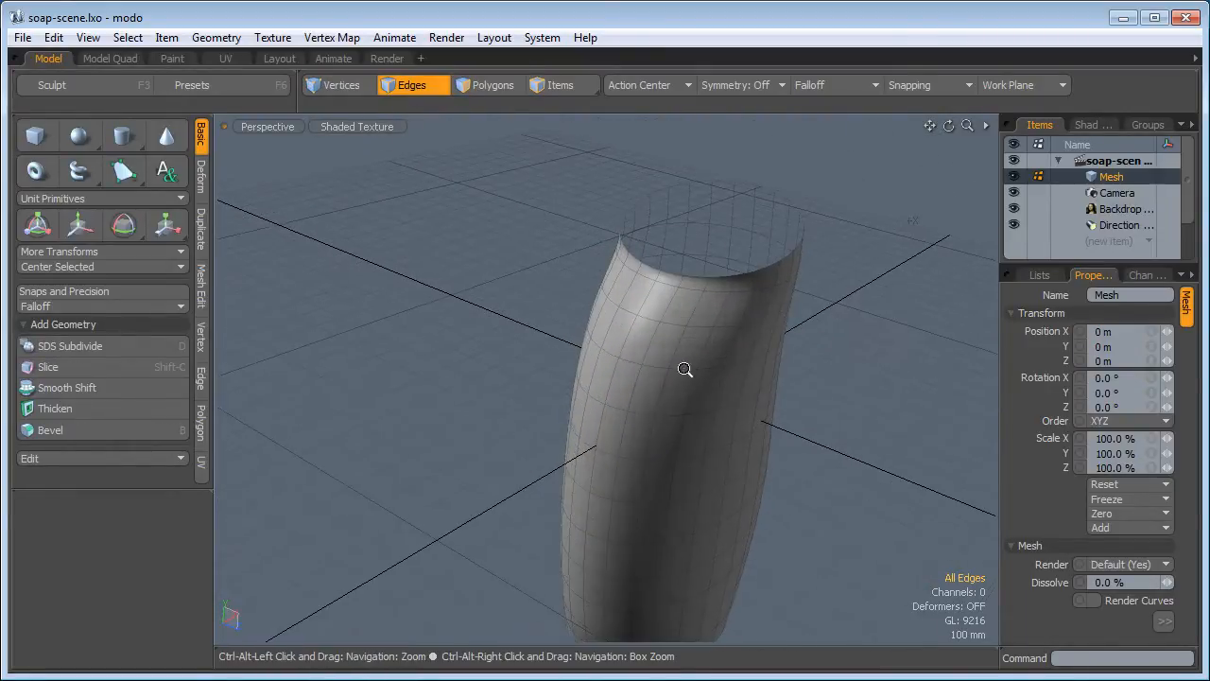
pyautogui.doubleClick(628, 300)
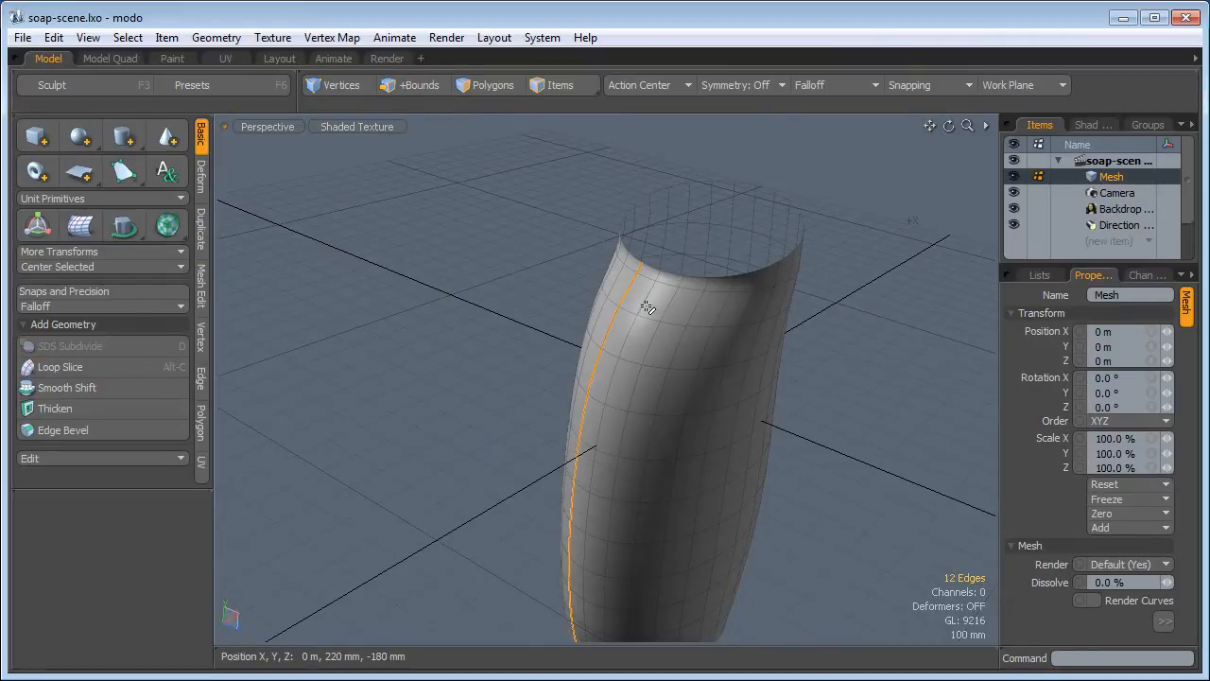
pyautogui.keyDown('shift'); pyautogui.doubleClick(647, 308); pyautogui.keyUp('shift')
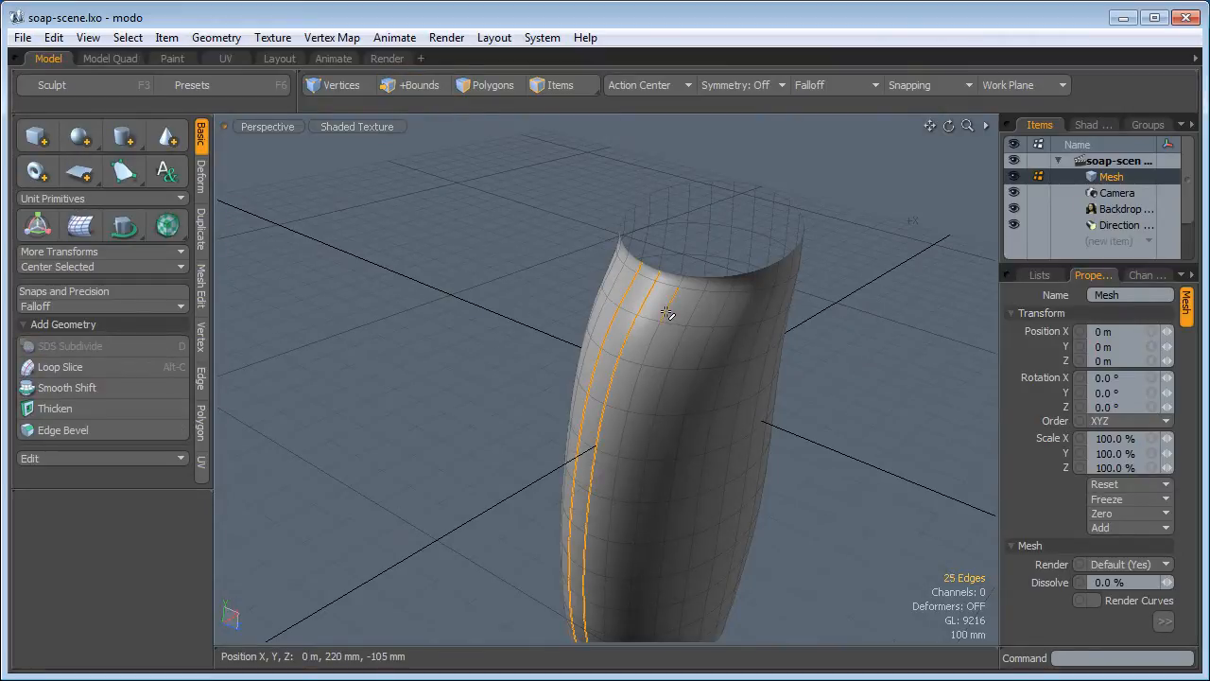
pyautogui.keyDown('shift'); pyautogui.doubleClick(668, 313); pyautogui.keyUp('shift')
# Add the three matching vertical edge loops on the opposite narrow side to the selection and remove all the selected edges
pyautogui.keyDown('alt'); pyautogui.moveTo(729, 324); pyautogui.dragTo(504, 428); pyautogui.keyUp('alt')
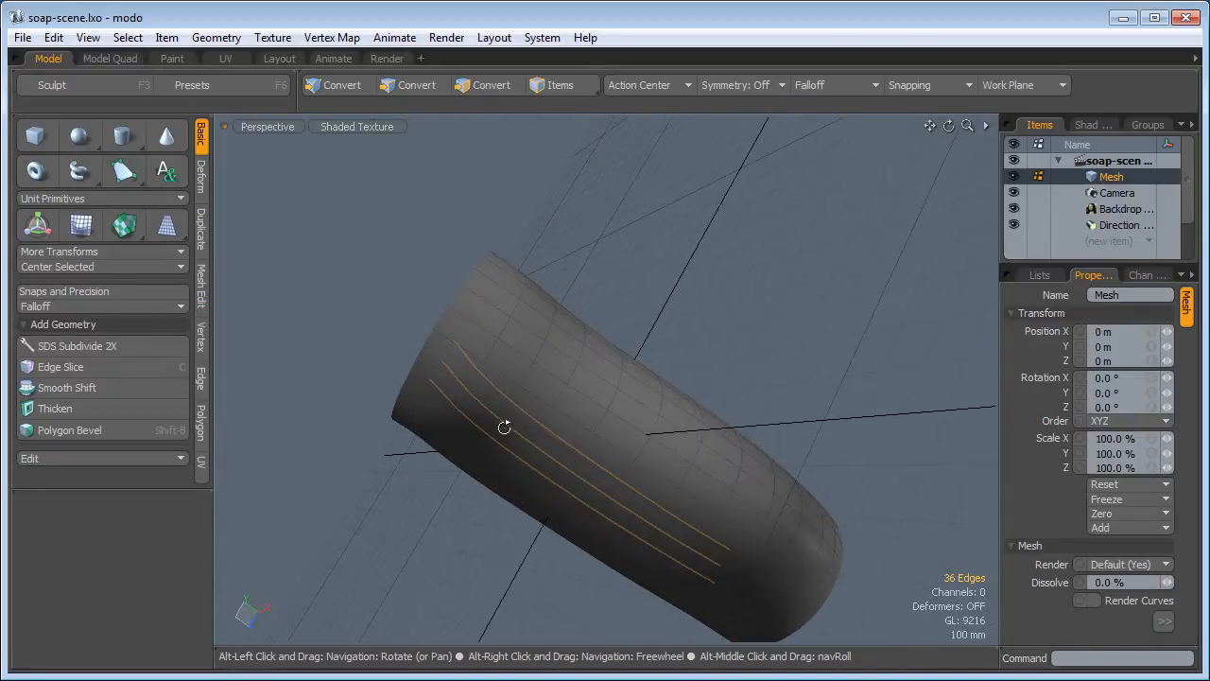
pyautogui.keyDown('shift'); pyautogui.doubleClick(479, 357); pyautogui.keyUp('shift')
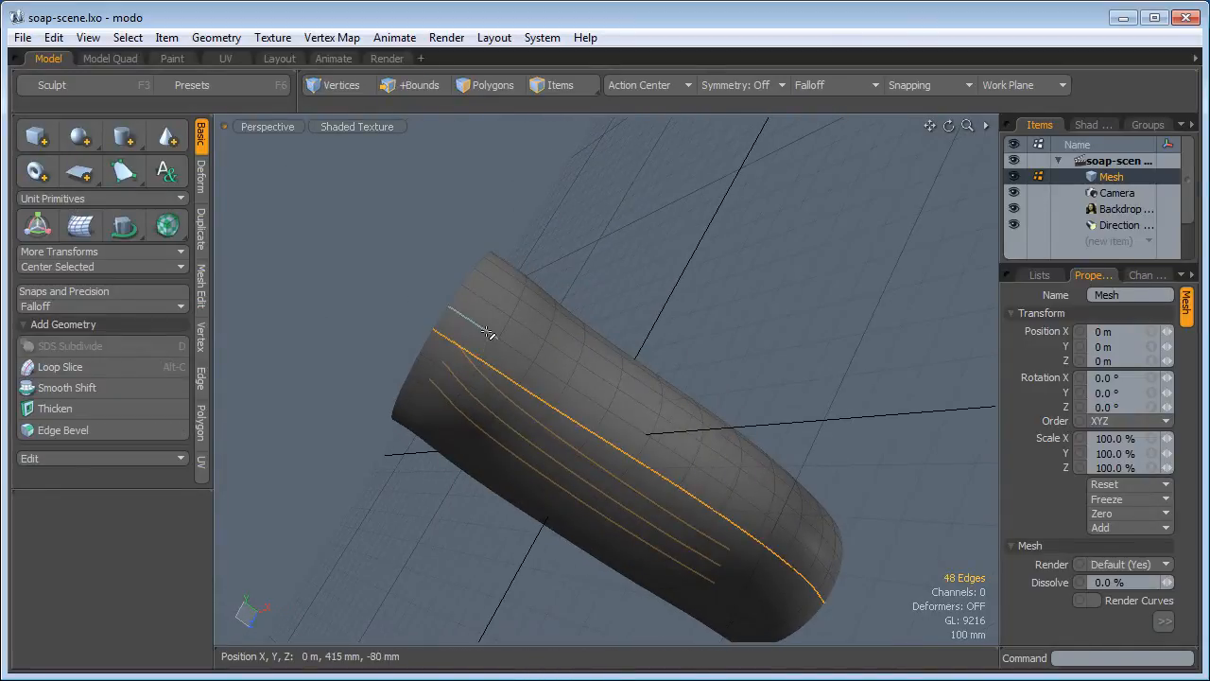
pyautogui.keyDown('shift'); pyautogui.doubleClick(490, 327); pyautogui.keyUp('shift')
pyautogui.keyDown('shift'); pyautogui.doubleClick(502, 321); pyautogui.keyUp('shift')
pyautogui.keyDown('alt'); pyautogui.moveTo(502, 419); pyautogui.dragTo(862, 300); pyautogui.keyUp('alt')
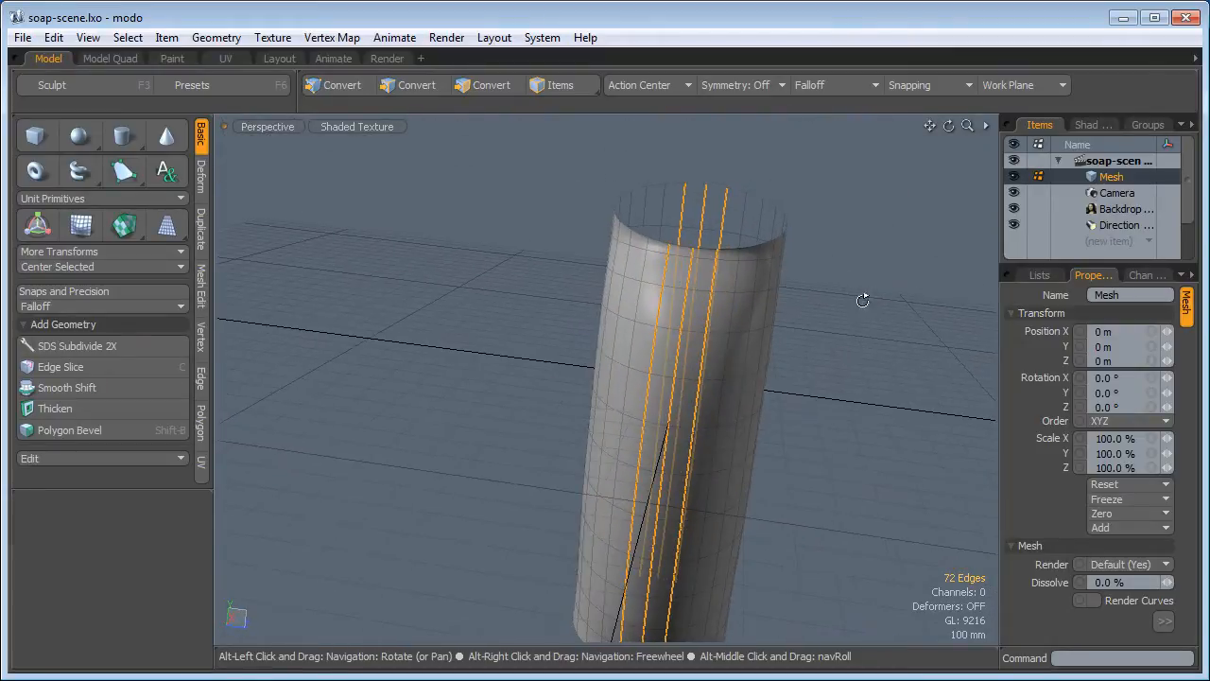
pyautogui.click(201, 379)
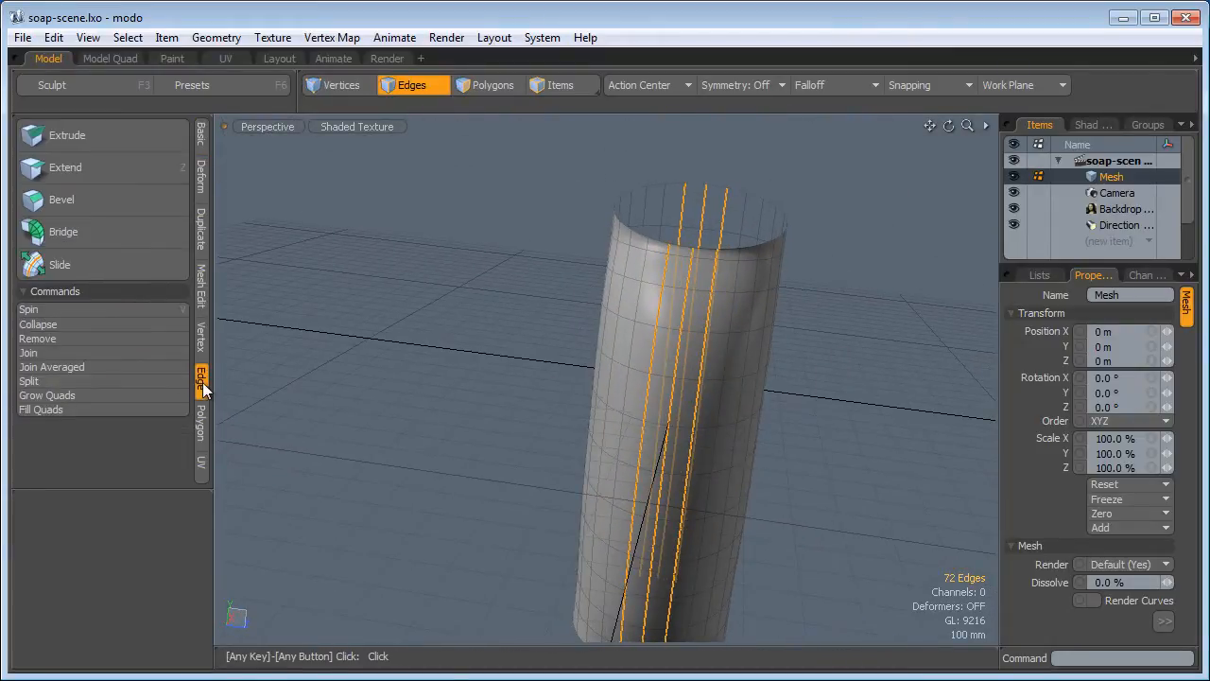
pyautogui.click(112, 339)
pyautogui.click(531, 402)
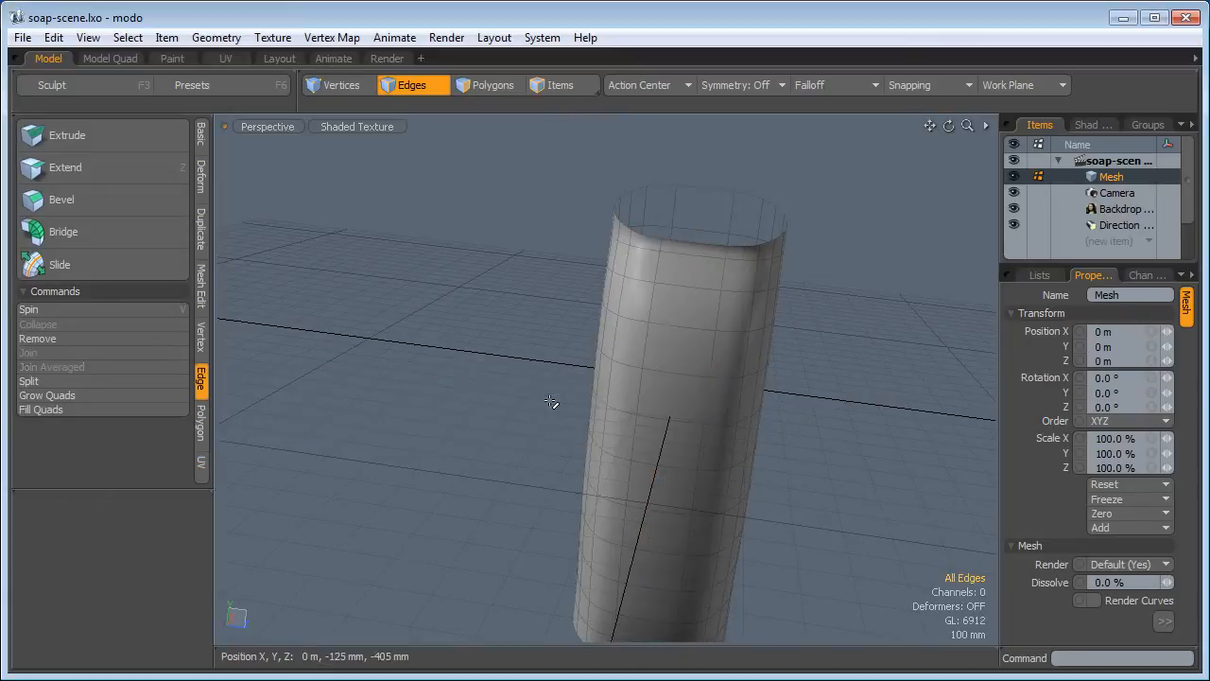
# Select upper polygons of the wide vertical strip on one narrow side and Loop Slice the strip once at 50%
pyautogui.keyDown('alt'); pyautogui.moveTo(554, 405); pyautogui.dragTo(369, 240); pyautogui.keyUp('alt')
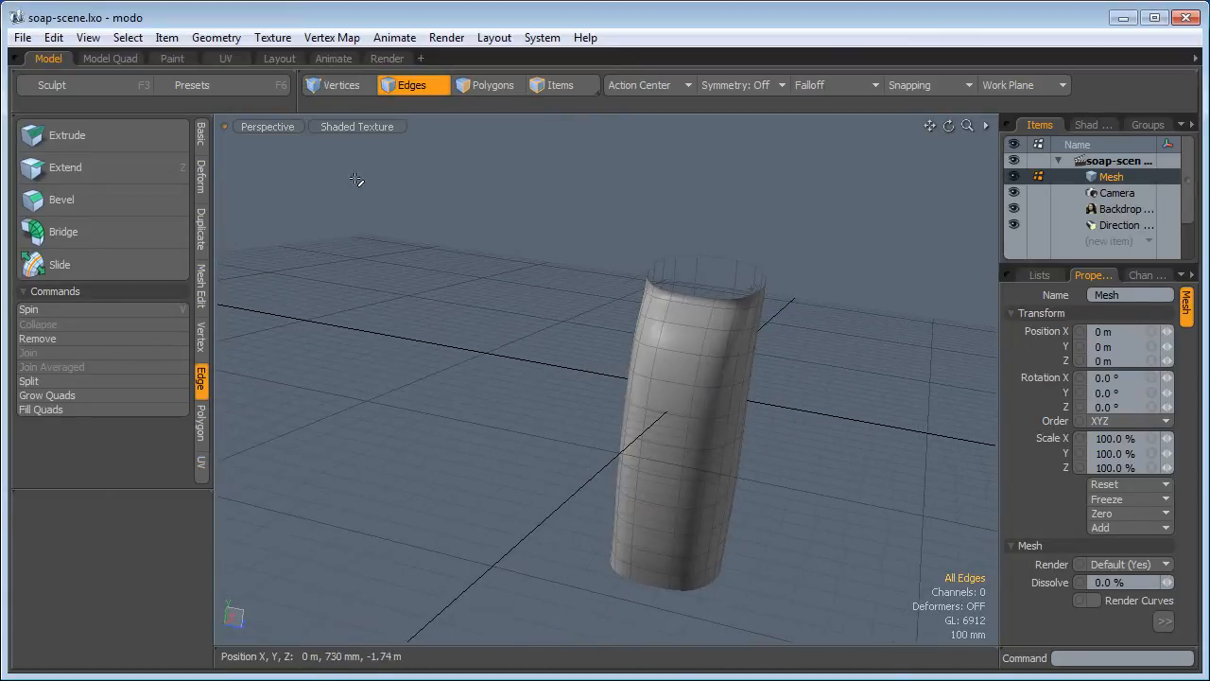
pyautogui.click(492, 85)
pyautogui.moveTo(678, 373); pyautogui.dragTo(686, 304)
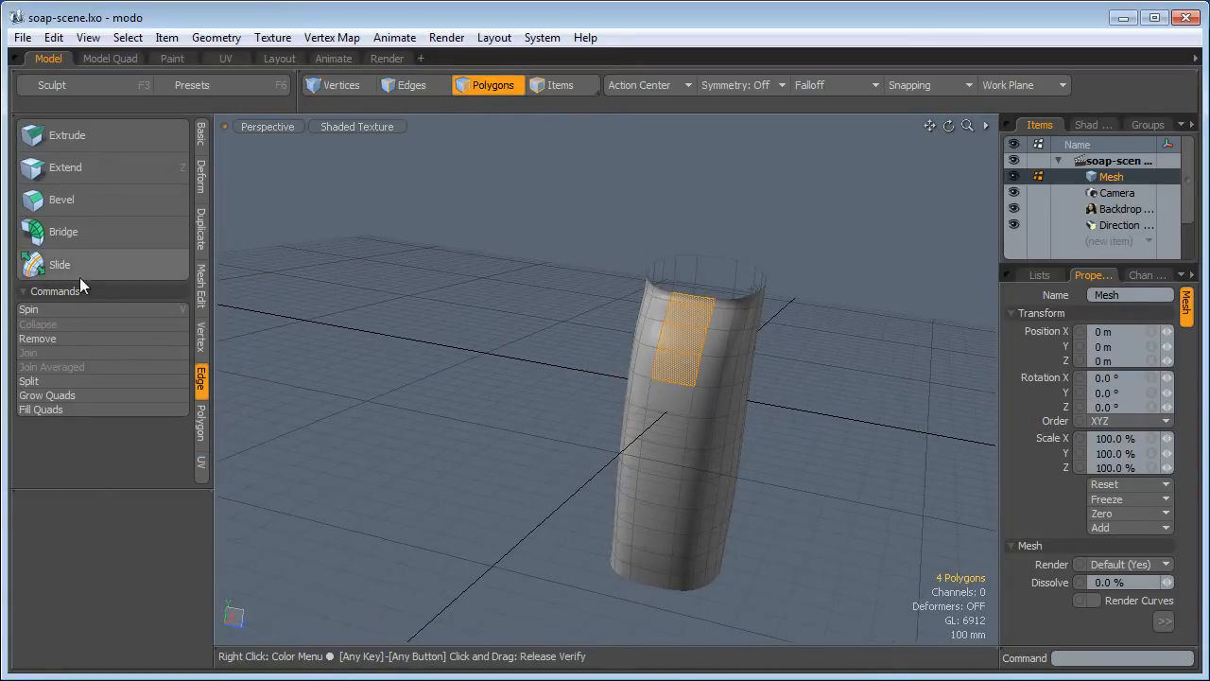
pyautogui.click(201, 287)
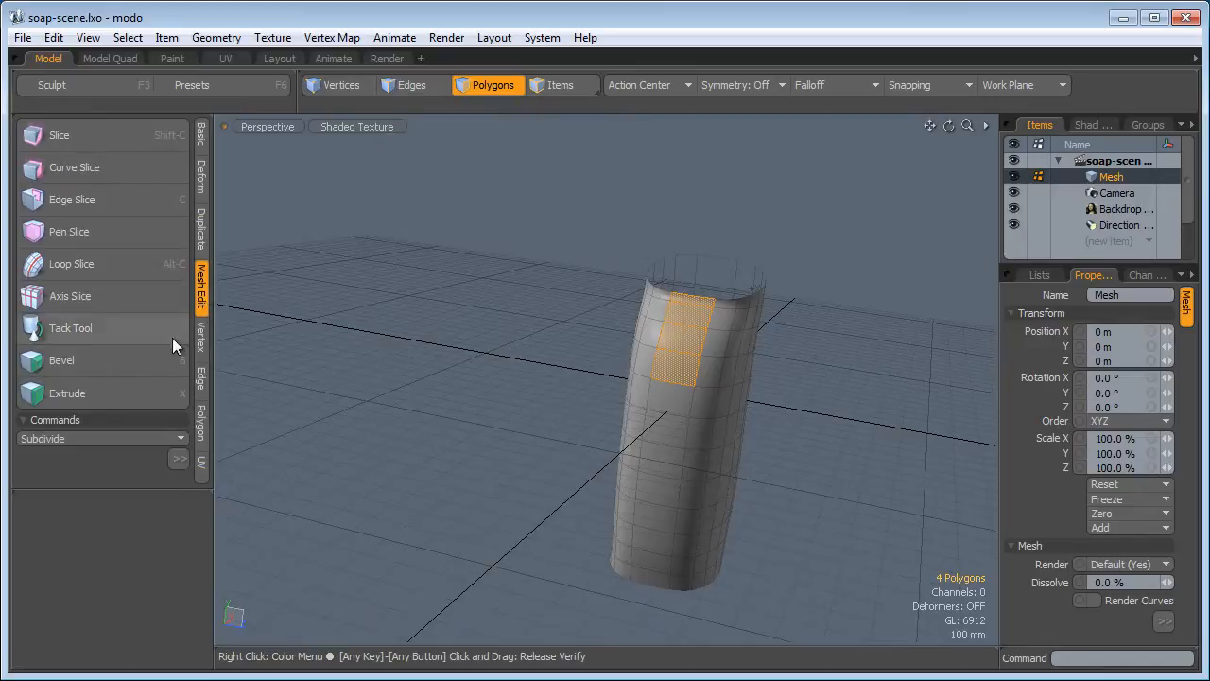
pyautogui.click(96, 265)
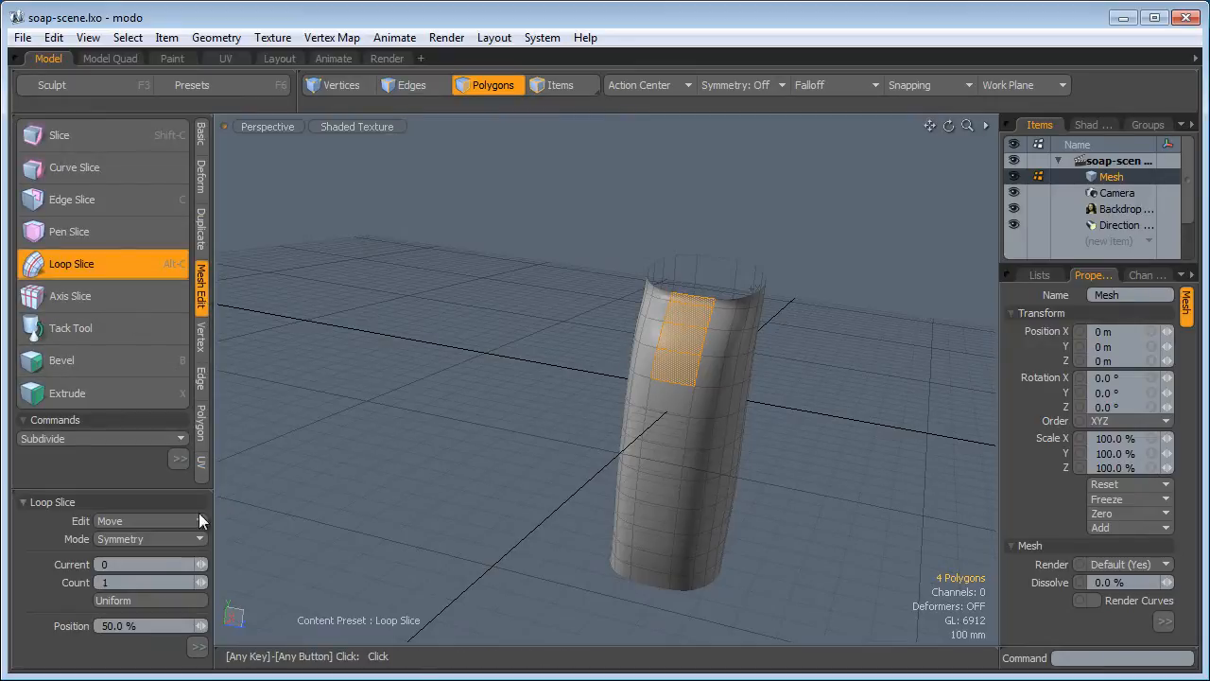
pyautogui.click(458, 460)
pyautogui.press('space')
pyautogui.click(475, 454)
# Loop Slice the wide polygon strip on the opposite narrow side of the bottle once at 50%
pyautogui.keyDown('alt'); pyautogui.moveTo(753, 485); pyautogui.dragTo(645, 513); pyautogui.keyUp('alt')
pyautogui.moveTo(579, 389); pyautogui.dragTo(509, 274)
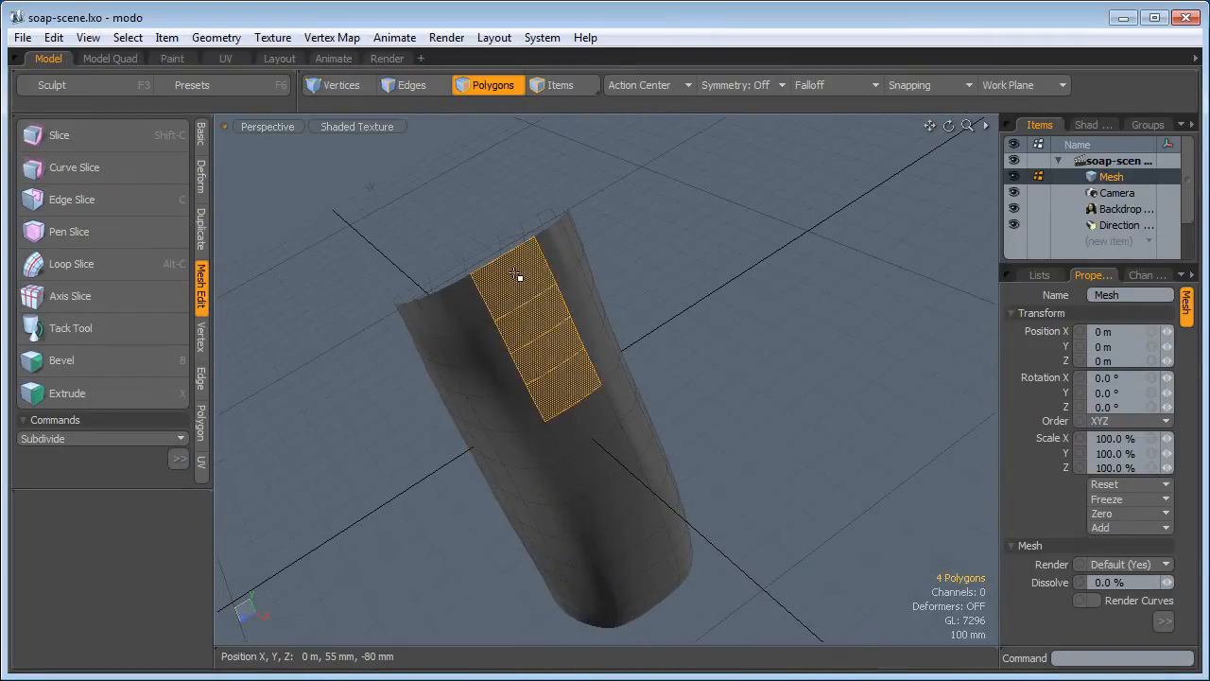
pyautogui.click(88, 272)
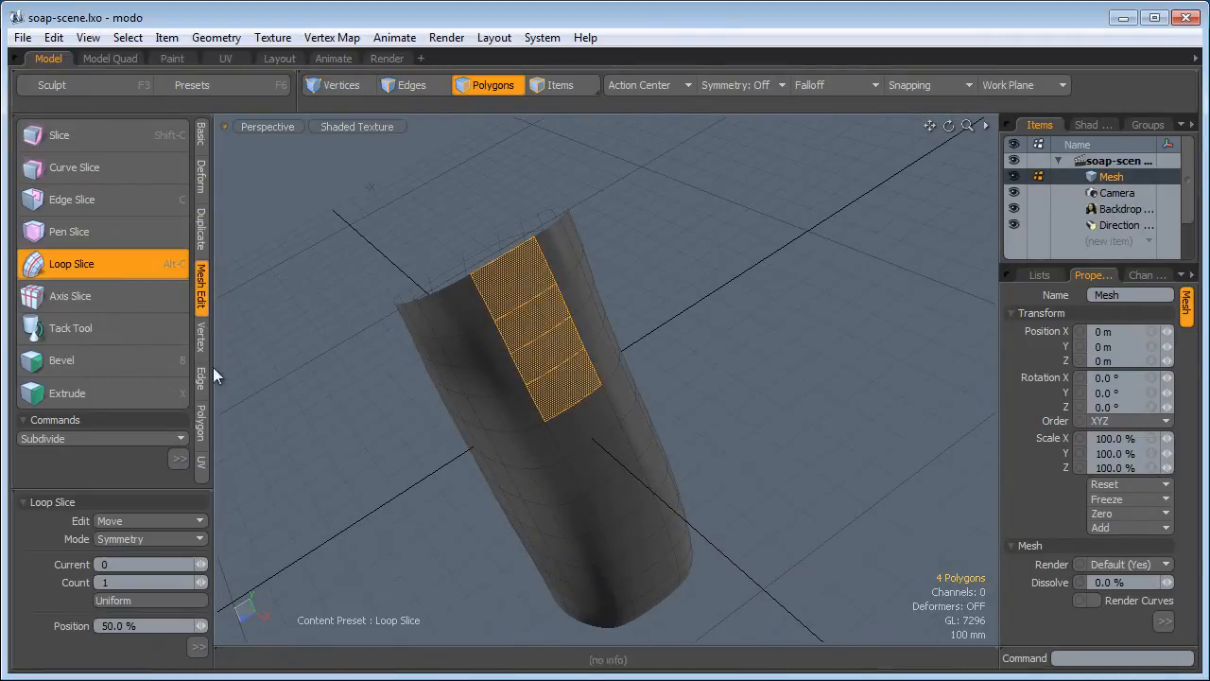
pyautogui.click(301, 440)
pyautogui.press('space')
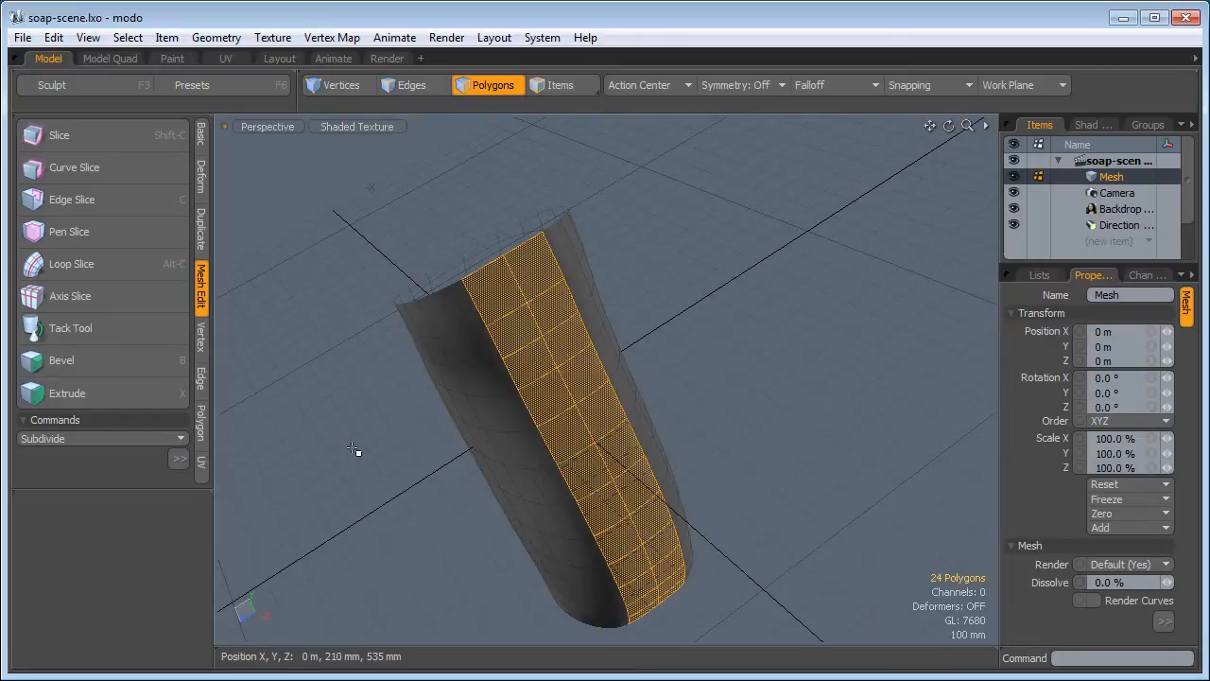
pyautogui.click(353, 450)
# Inspect the bottle body from the front, then return to the four-view layout and compare the mesh with the backdrop outline
pyautogui.keyDown('alt'); pyautogui.moveTo(410, 460); pyautogui.dragTo(652, 452); pyautogui.keyUp('alt')
pyautogui.press('shift')
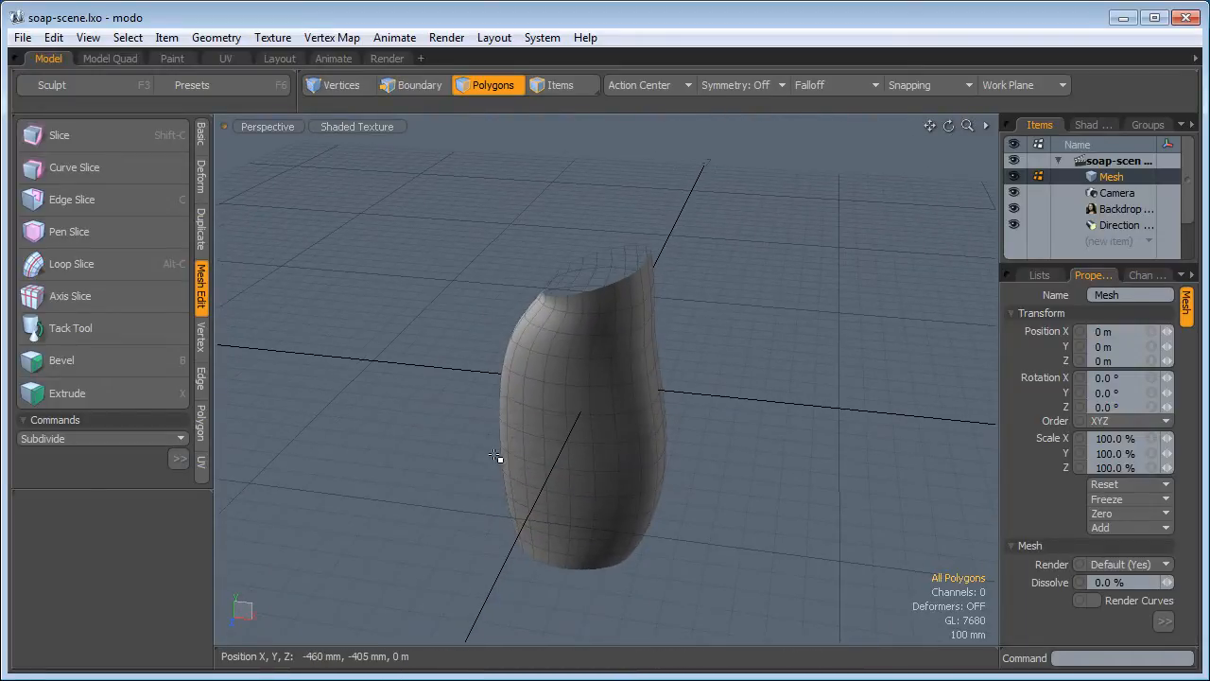
pyautogui.keyDown('alt'); pyautogui.moveTo(610, 424); pyautogui.dragTo(628, 452); pyautogui.keyUp('alt')
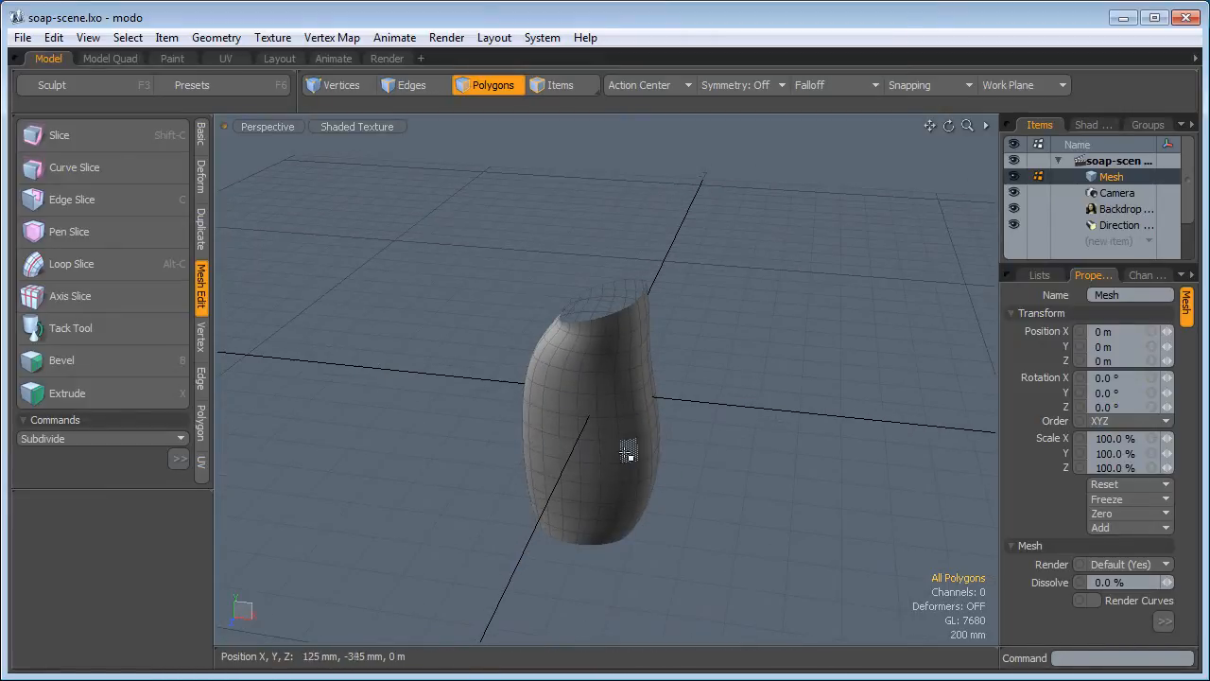
pyautogui.click(106, 65)
pyautogui.keyDown('ctrl'); pyautogui.keyDown('alt'); pyautogui.moveTo(460, 448); pyautogui.dragTo(335, 433); pyautogui.keyUp('alt'); pyautogui.keyUp('ctrl')
pyautogui.keyDown('alt'); pyautogui.moveTo(441, 542); pyautogui.dragTo(413, 526); pyautogui.keyUp('alt')
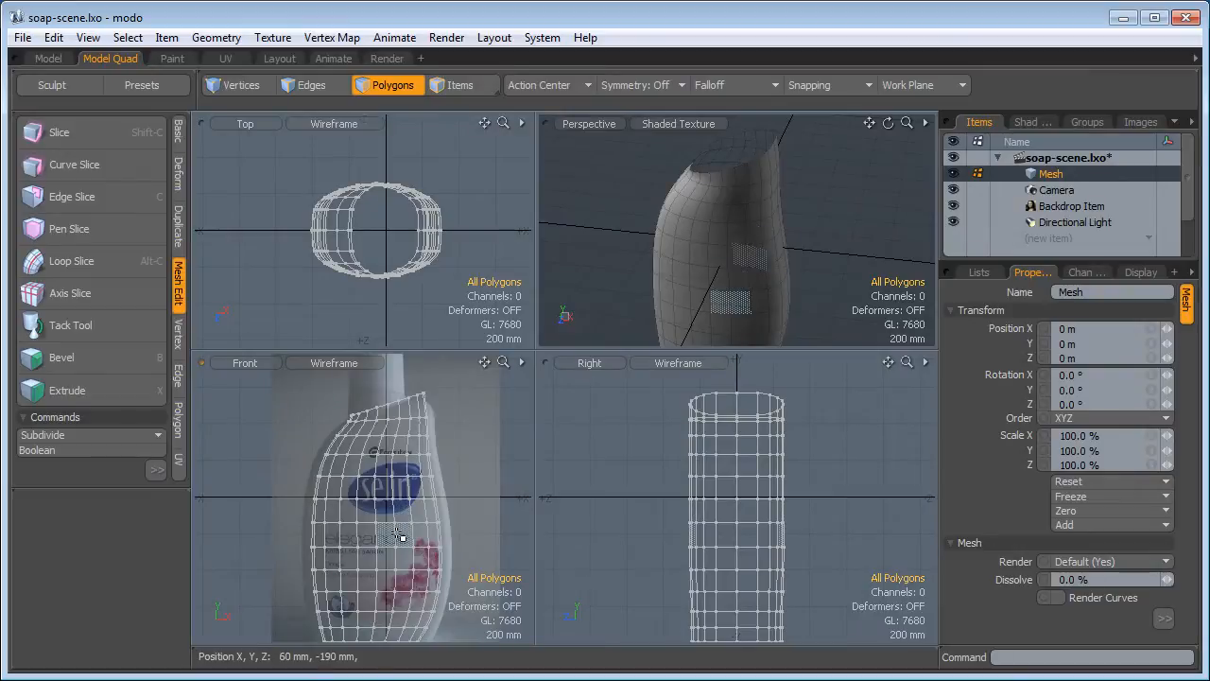
# Scale the whole bottle mesh to 115.5% along X so its width follows the bottle outline on the backdrop
pyautogui.press('y')
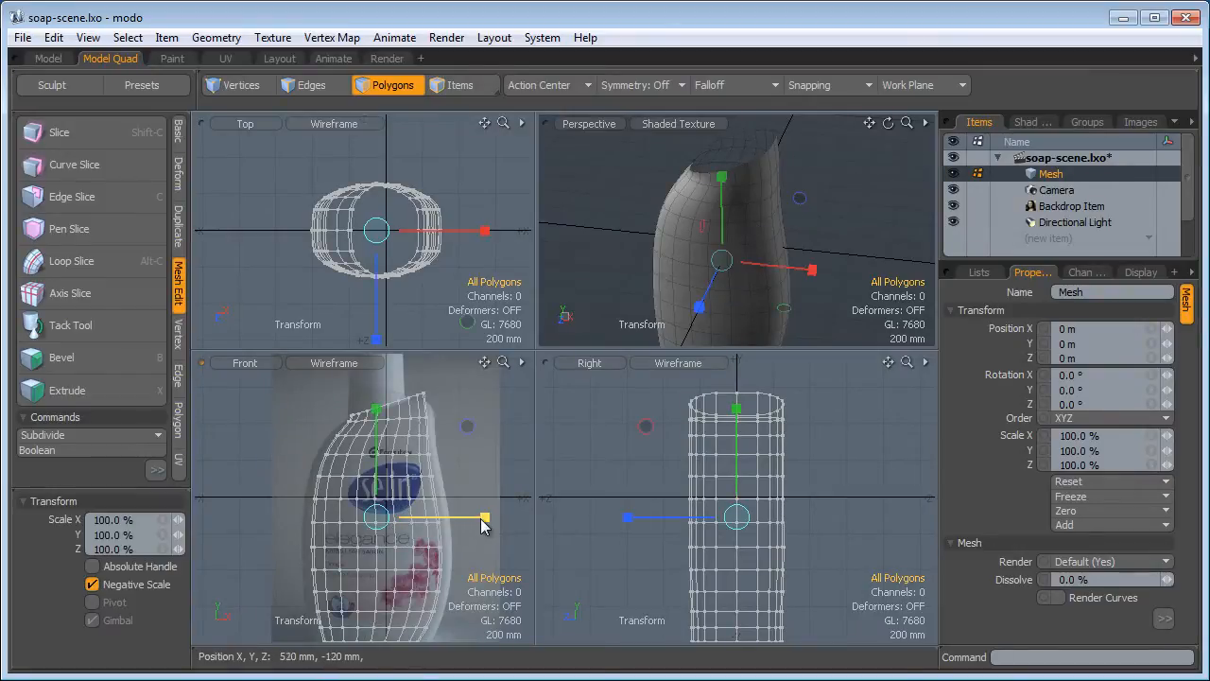
pyautogui.moveTo(485, 519); pyautogui.dragTo(501, 518)
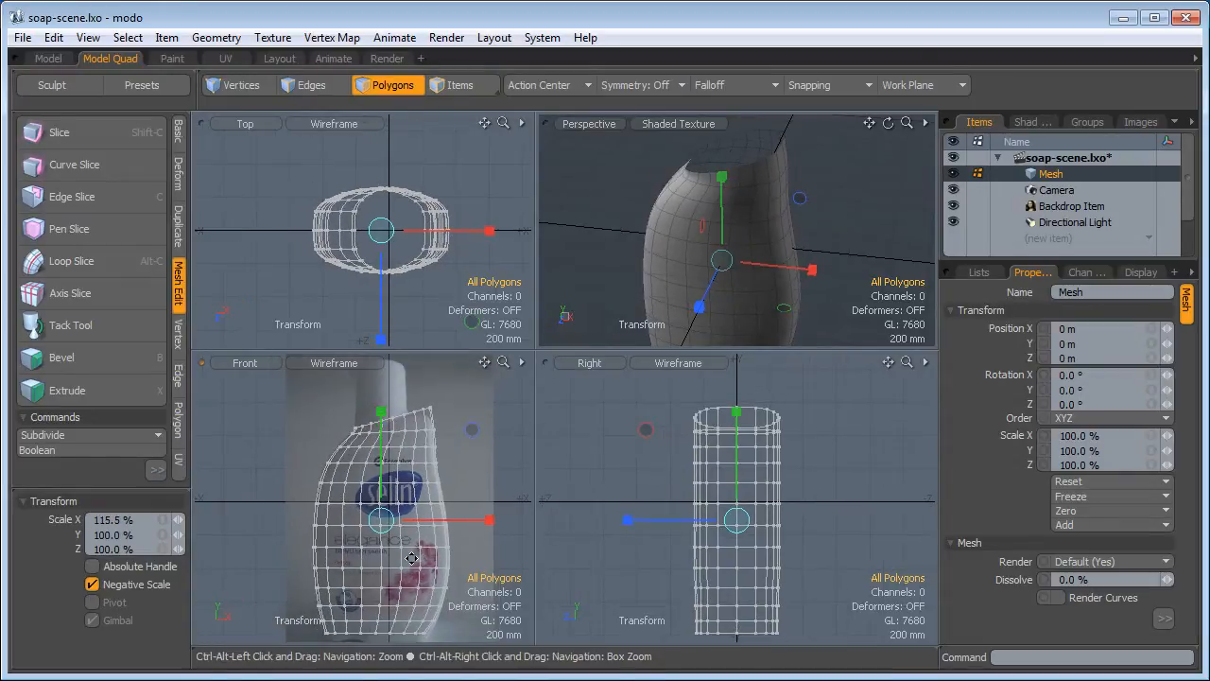
pyautogui.keyDown('alt'); pyautogui.keyDown('shift'); pyautogui.moveTo(411, 557); pyautogui.dragTo(410, 544); pyautogui.keyUp('shift'); pyautogui.keyUp('alt')
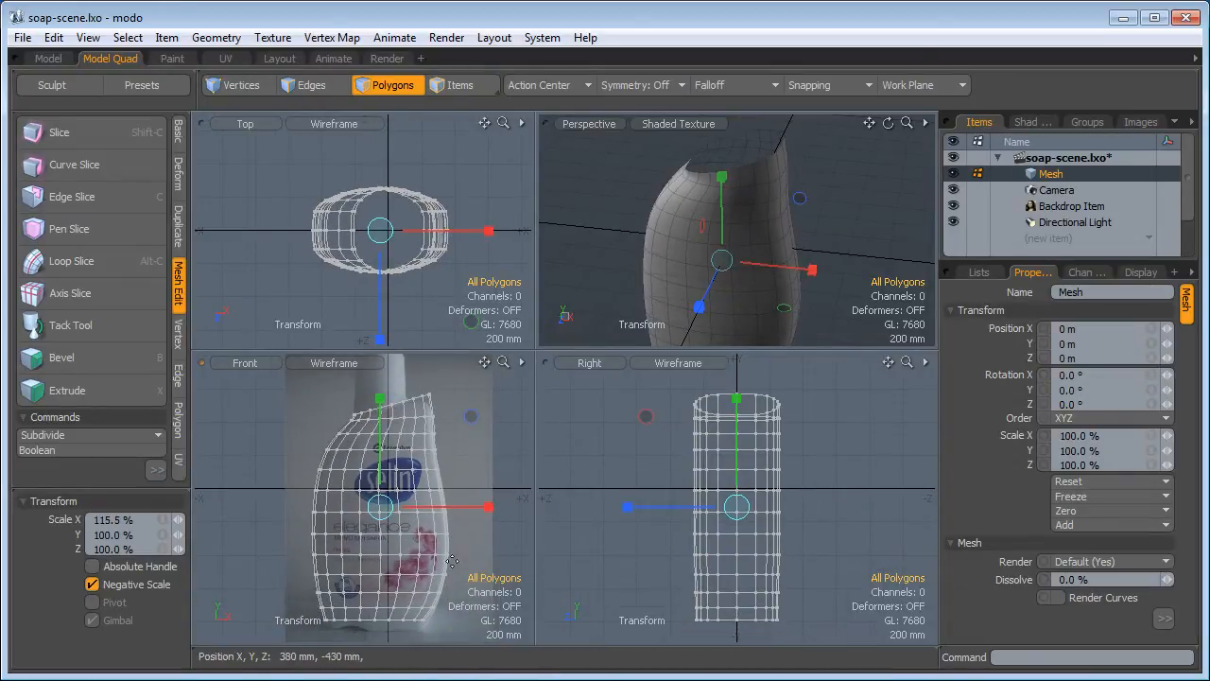
pyautogui.press('space')
# Examine the bottle's open top against the neck on the backdrop, highlighting the polygon ring around the rim and clearing the selection
pyautogui.keyDown('alt'); pyautogui.moveTo(697, 262); pyautogui.dragTo(725, 273); pyautogui.keyUp('alt')
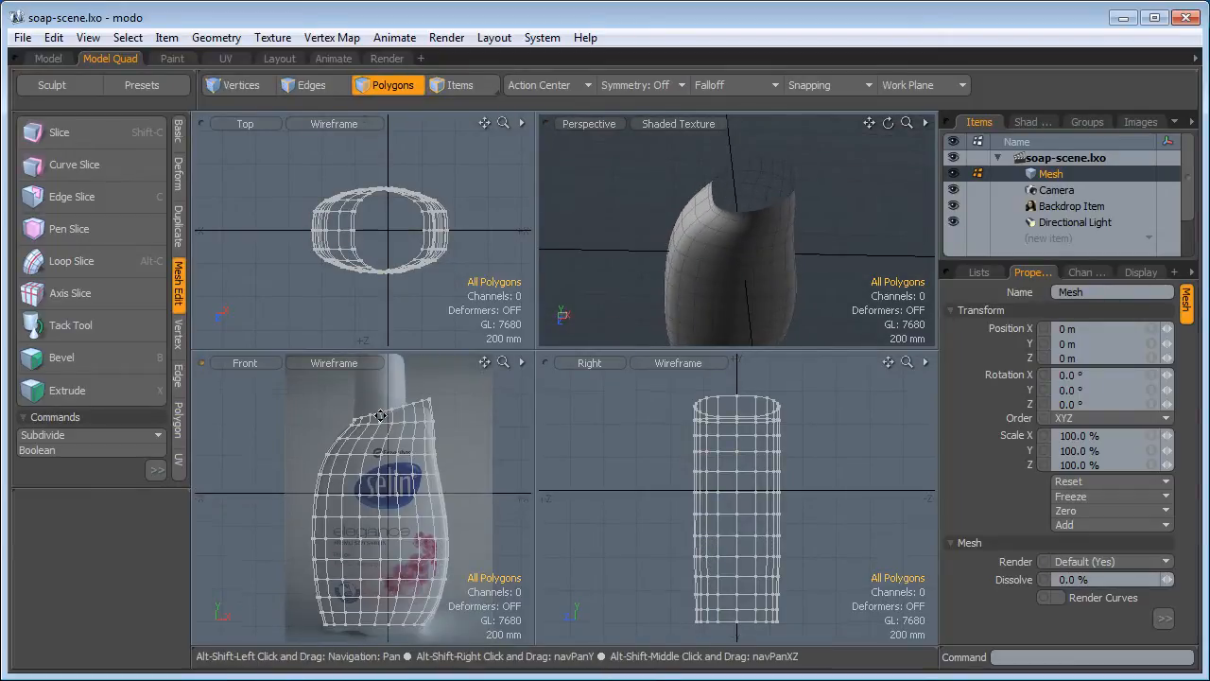
pyautogui.keyDown('alt'); pyautogui.keyDown('shift'); pyautogui.moveTo(380, 416); pyautogui.dragTo(382, 445); pyautogui.keyUp('shift'); pyautogui.keyUp('alt')
pyautogui.keyDown('alt'); pyautogui.moveTo(396, 427); pyautogui.dragTo(398, 433); pyautogui.keyUp('alt')
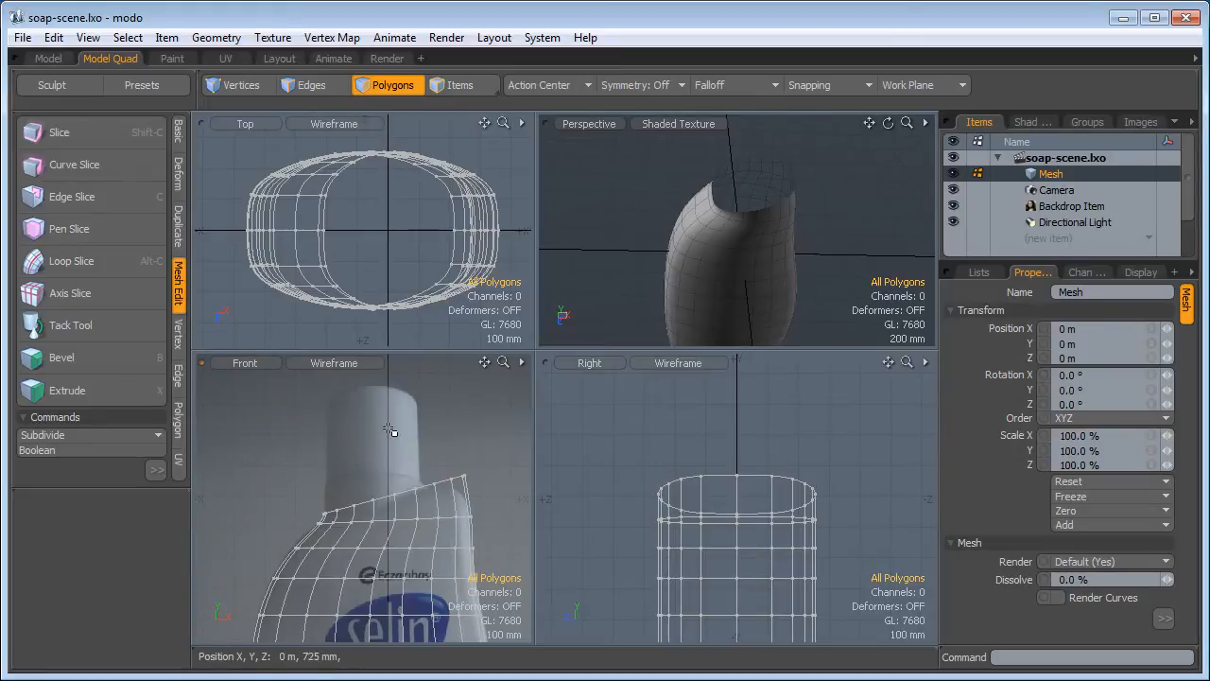
pyautogui.moveTo(754, 238)
pyautogui.keyDown('ctrl'); pyautogui.keyDown('alt'); pyautogui.mouseDown()
pyautogui.moveTo(718, 209)
pyautogui.moveTo(754, 233)
pyautogui.moveTo(769, 227)
pyautogui.mouseUp(); pyautogui.keyUp('alt'); pyautogui.keyUp('ctrl')
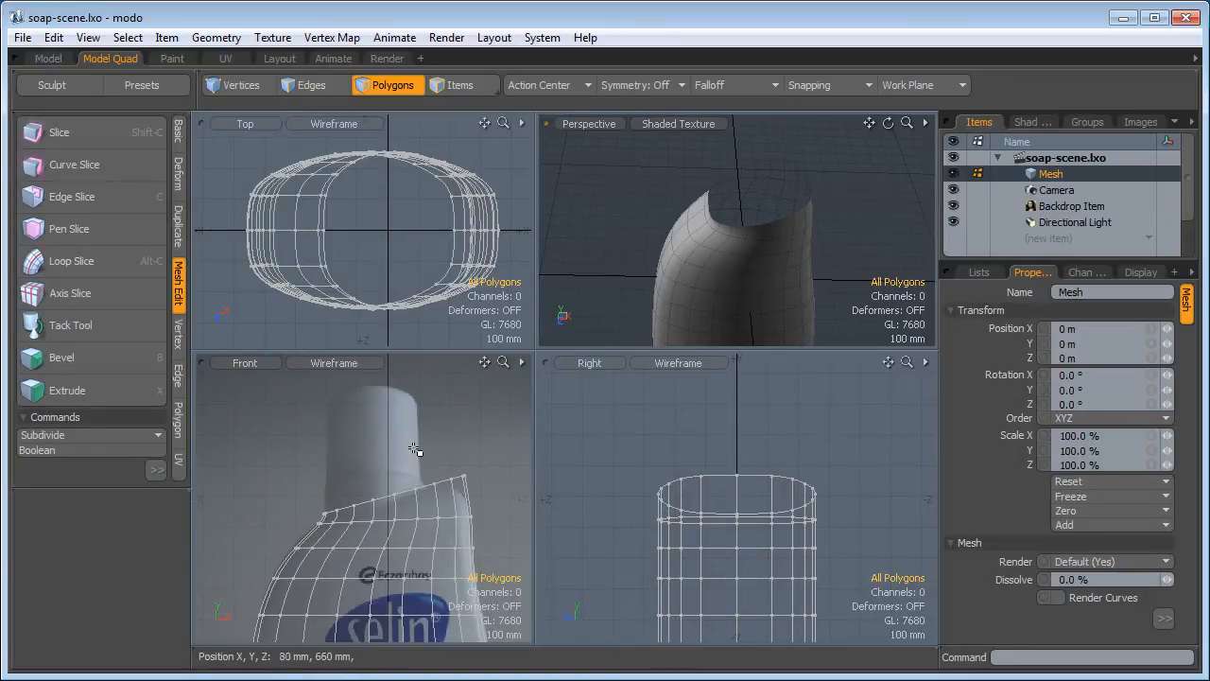
pyautogui.click(179, 128)
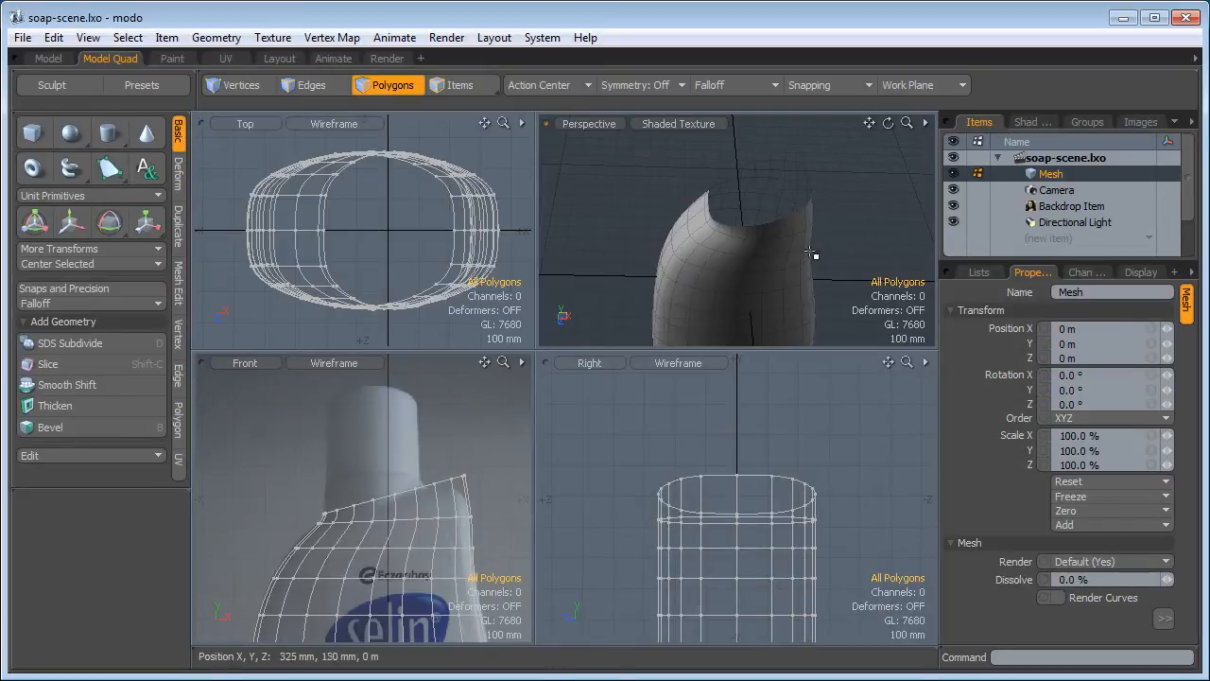
pyautogui.moveTo(764, 242)
pyautogui.keyDown('ctrl'); pyautogui.keyDown('alt'); pyautogui.mouseDown()
pyautogui.moveTo(777, 236)
pyautogui.moveTo(754, 256)
pyautogui.mouseUp(); pyautogui.keyUp('alt'); pyautogui.keyUp('ctrl')
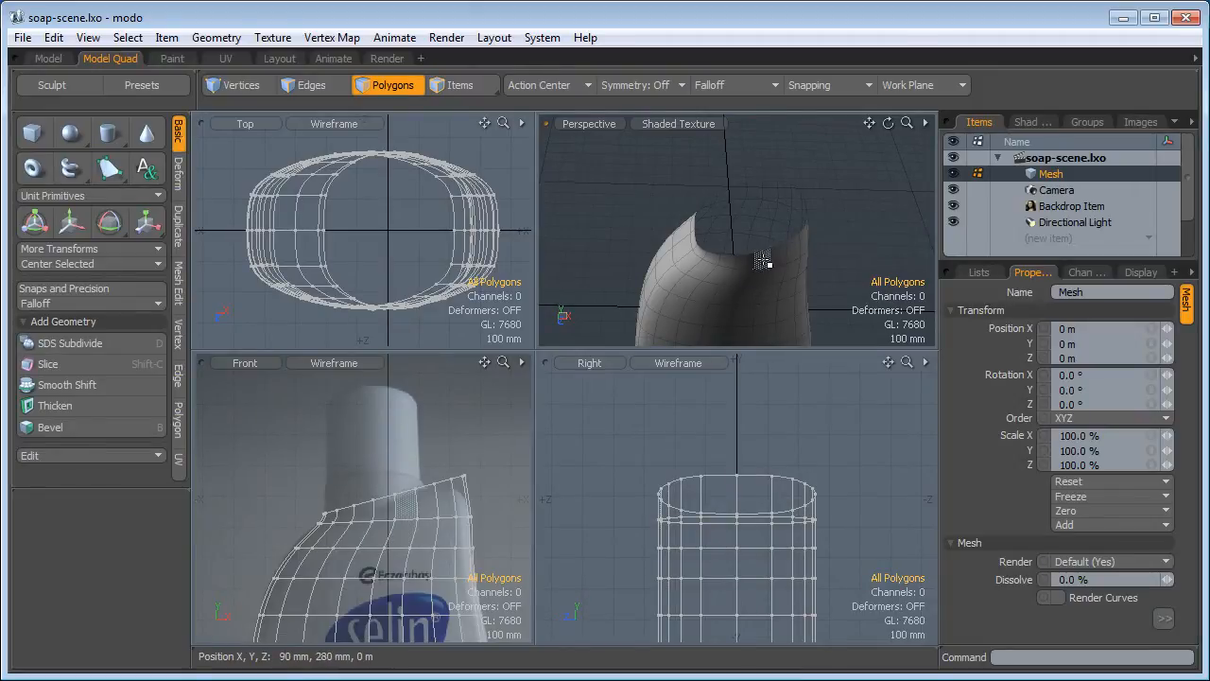
pyautogui.moveTo(763, 261); pyautogui.dragTo(800, 244)
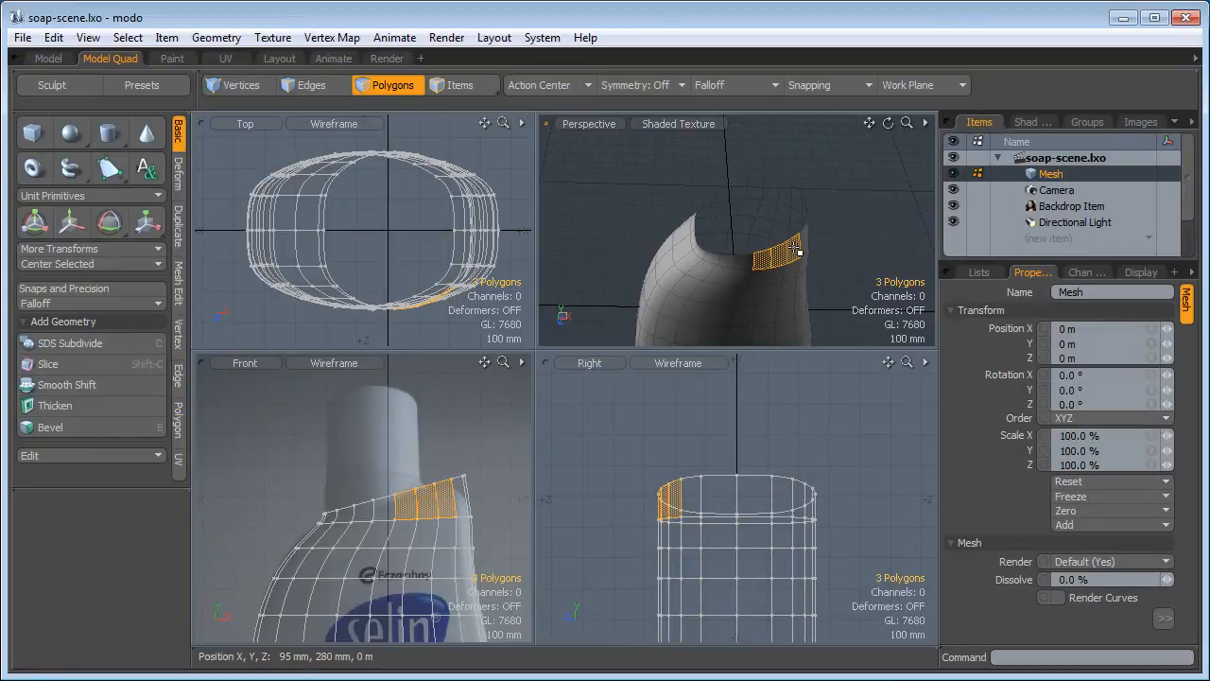
pyautogui.press('l')
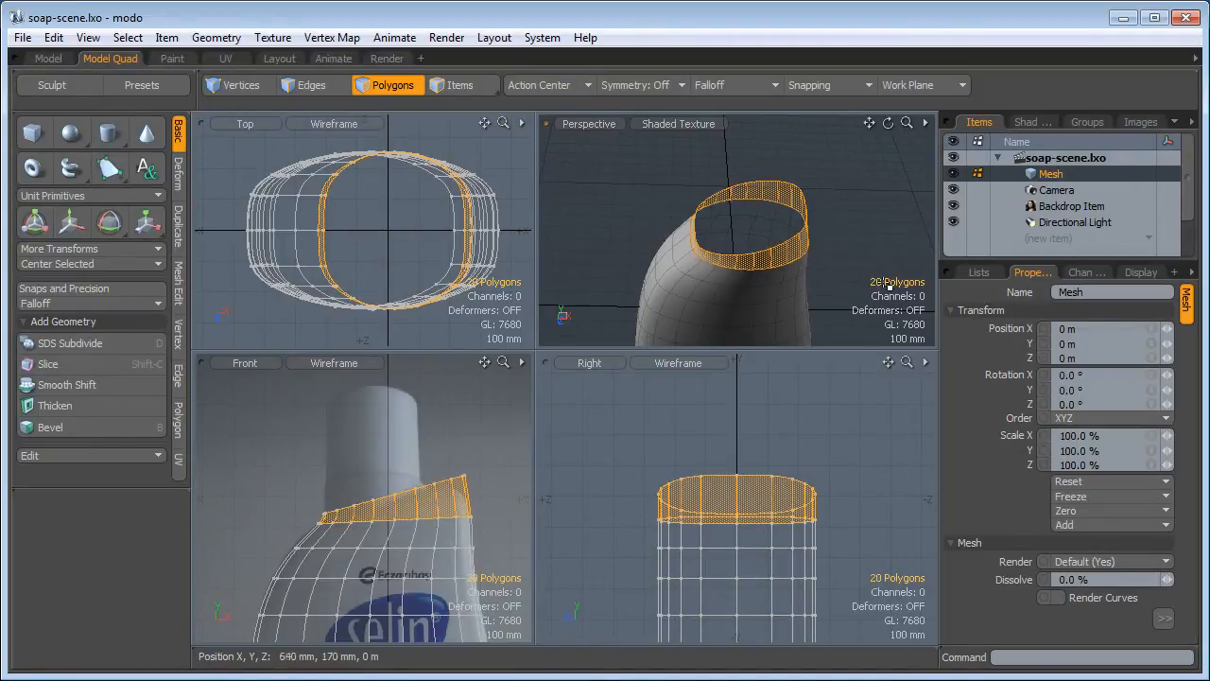
pyautogui.click(857, 223)
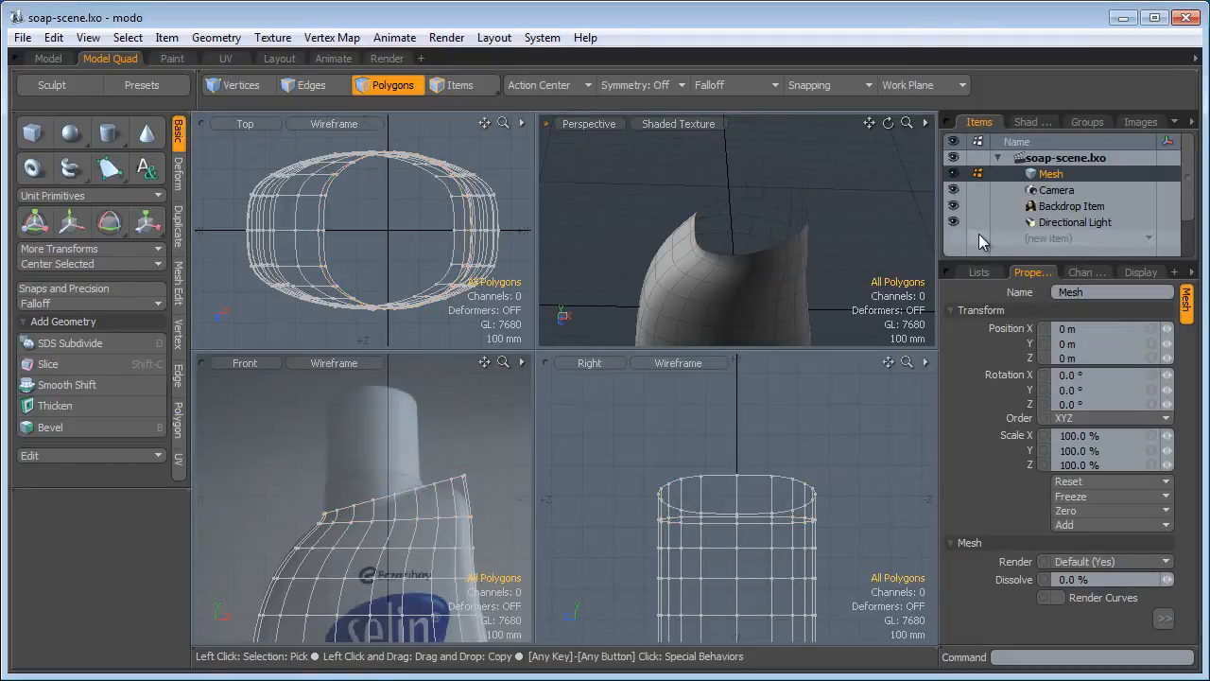
# Add a new mesh item and draw a flat cylinder disc about 170 by 155 mm in radius with 20 sides inside the bottle opening
pyautogui.click(1052, 236)
pyautogui.click(1053, 237)
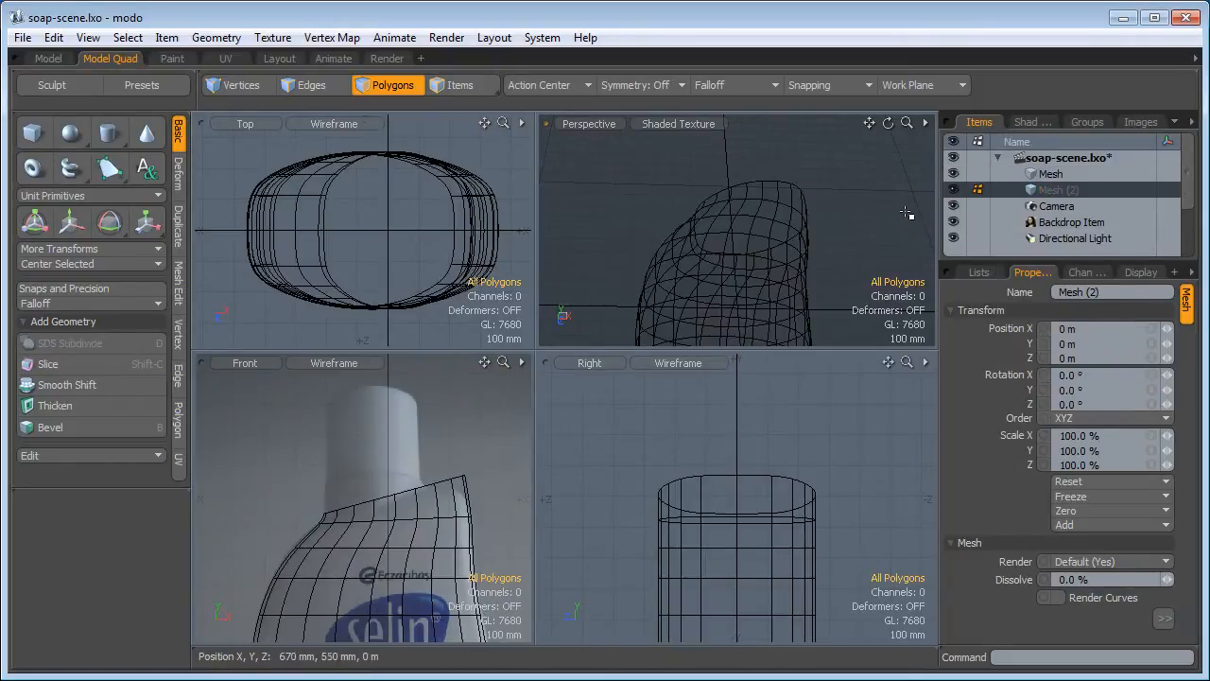
pyautogui.click(119, 137)
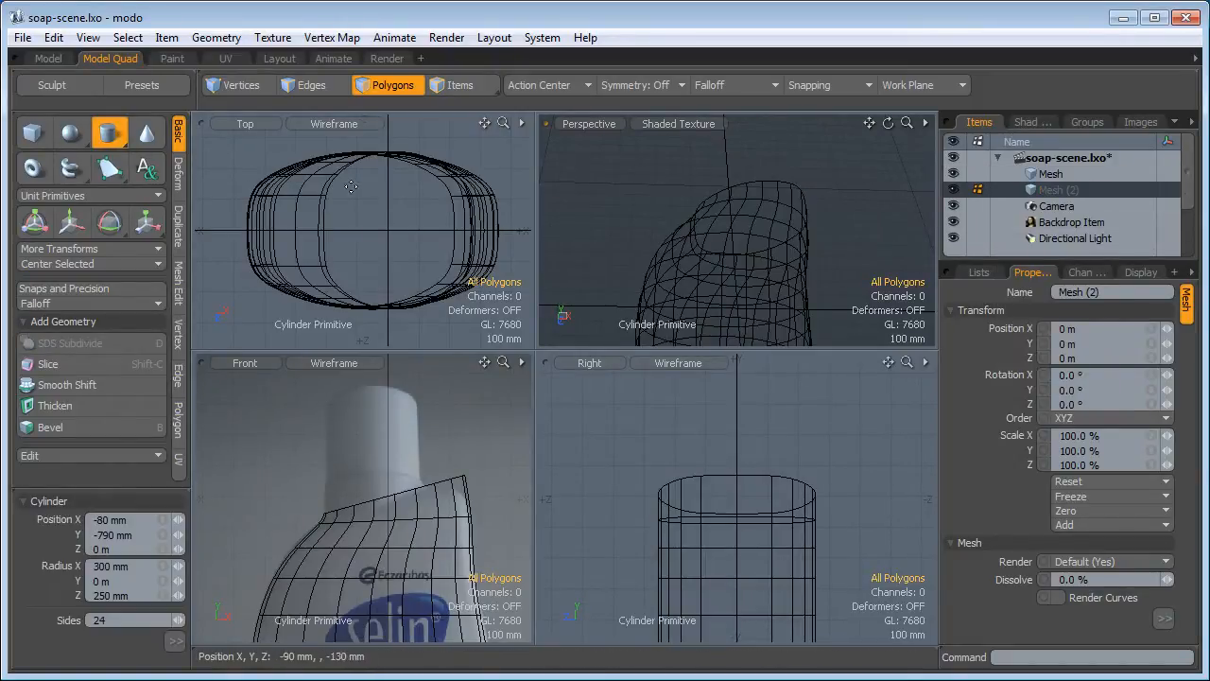
pyautogui.moveTo(390, 230); pyautogui.dragTo(442, 278)
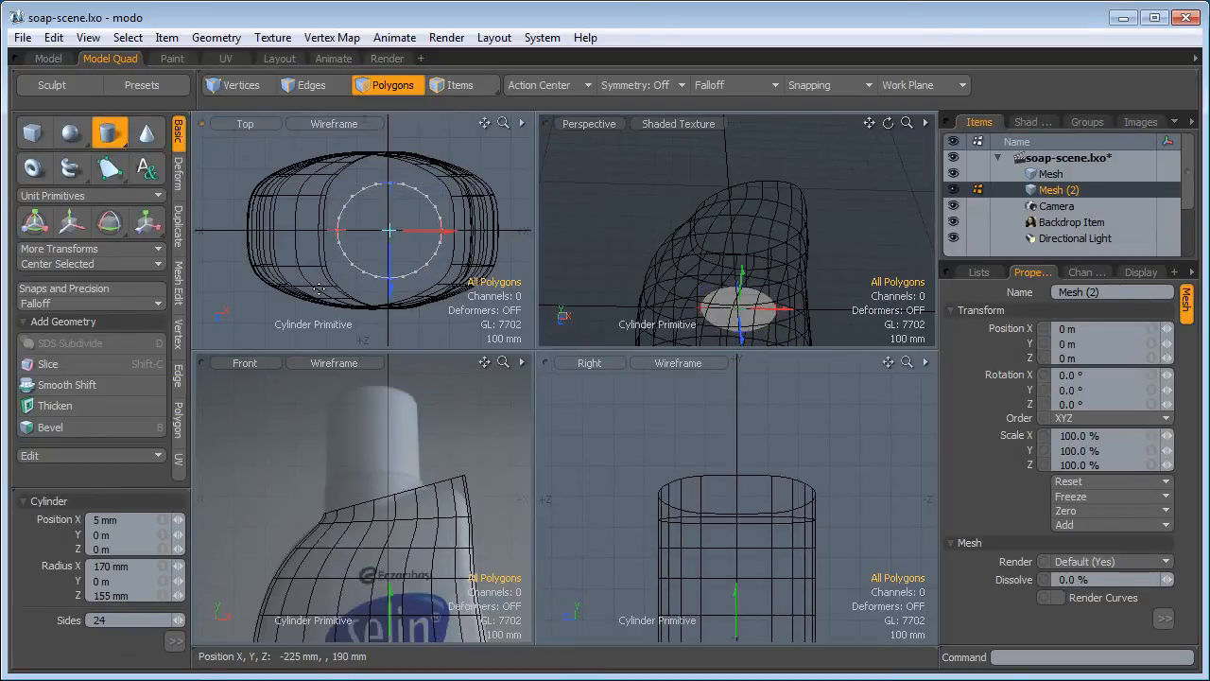
pyautogui.moveTo(178, 620); pyautogui.dragTo(171, 620)
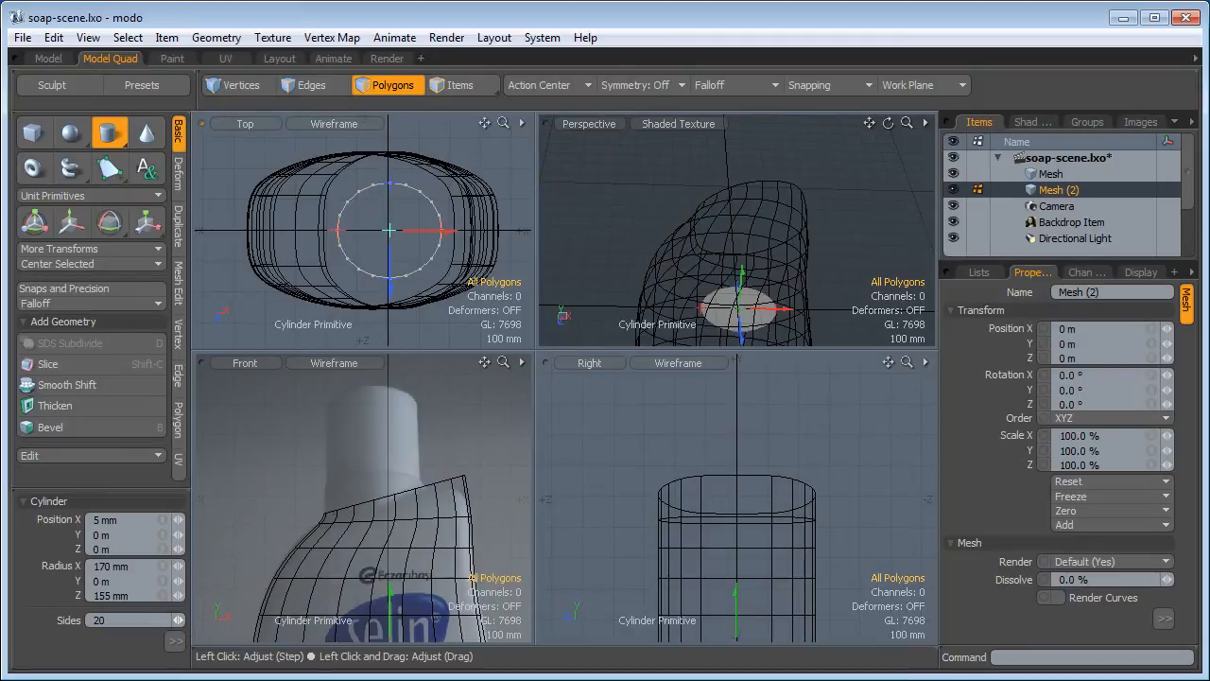
# Raise the disc to about X -15 mm, Y 555 mm at the bottle neck and set all three cylinder radii to 161 mm
pyautogui.moveTo(390, 603); pyautogui.dragTo(391, 434)
pyautogui.keyDown('ctrl'); pyautogui.keyDown('alt'); pyautogui.moveTo(399, 509); pyautogui.dragTo(431, 471); pyautogui.keyUp('alt'); pyautogui.keyUp('ctrl')
pyautogui.click(160, 583)
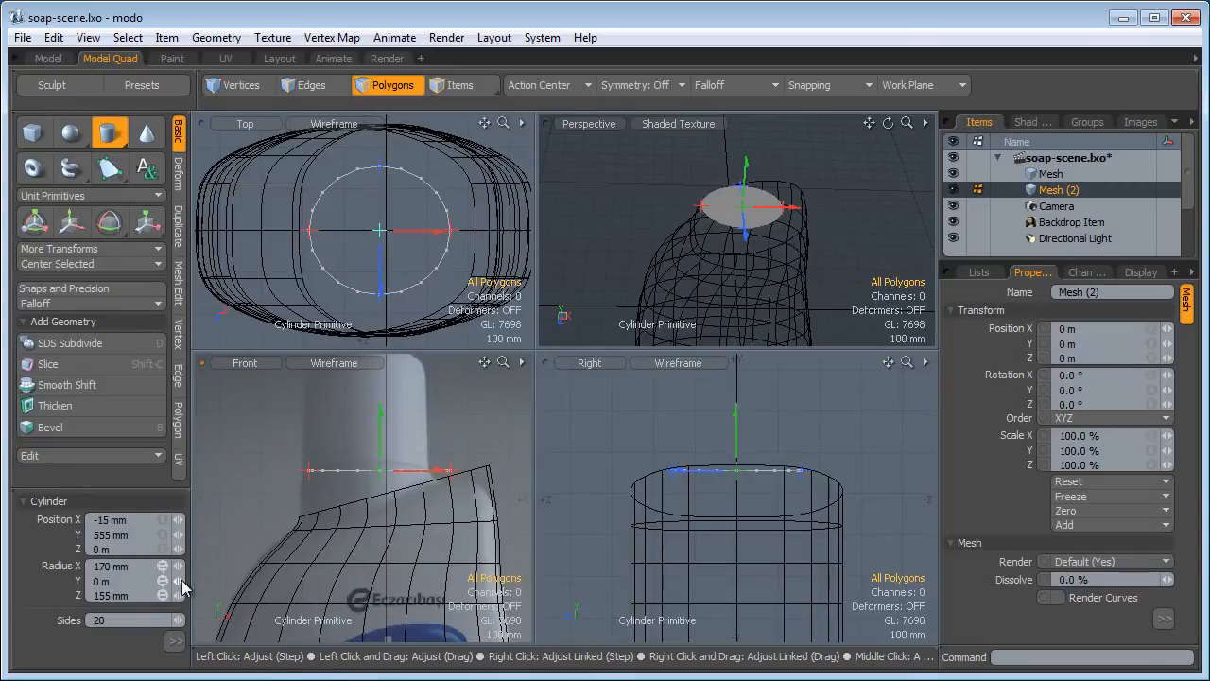
pyautogui.moveTo(178, 582); pyautogui.dragTo(176, 582)
pyautogui.click(163, 580)
pyautogui.click(163, 580)
pyautogui.click(162, 581)
pyautogui.click(179, 581)
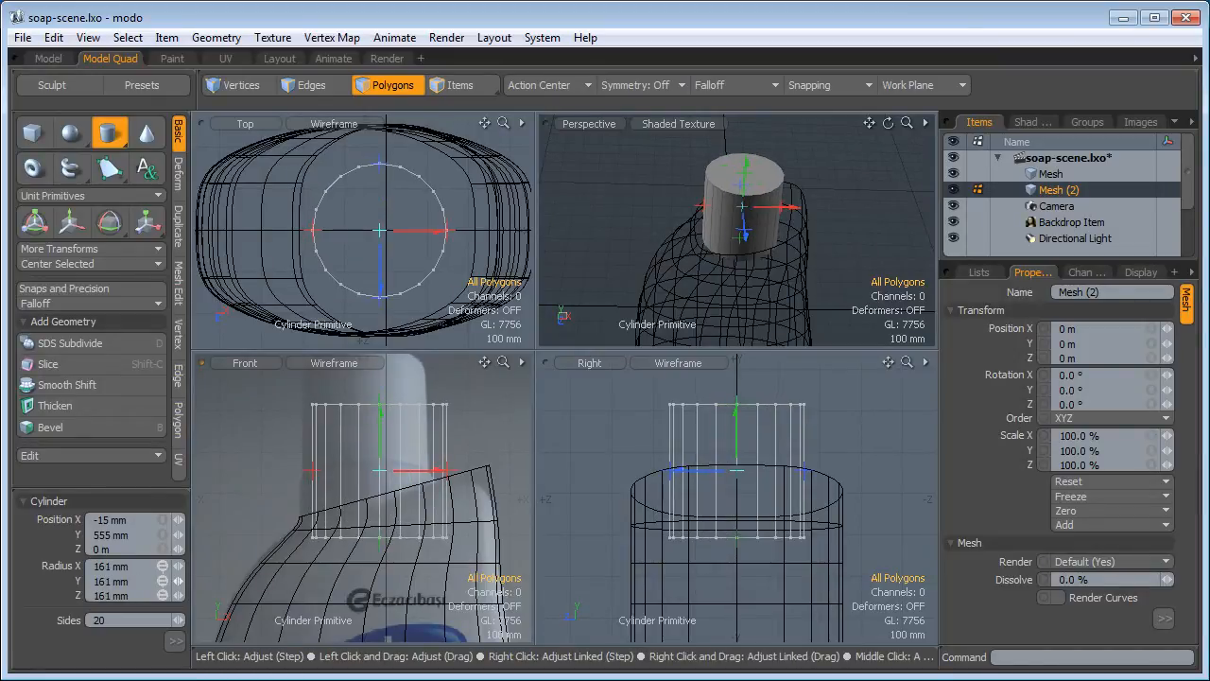
# Shift the cylinder to X -37 mm over the backdrop neck and lower its upper end until the Y radius is 90 mm
pyautogui.keyDown('ctrl'); pyautogui.keyDown('alt'); pyautogui.moveTo(314, 476); pyautogui.dragTo(336, 476); pyautogui.keyUp('alt'); pyautogui.keyUp('ctrl')
pyautogui.moveTo(443, 470); pyautogui.dragTo(346, 426)
pyautogui.click(334, 362)
pyautogui.press('Escape')
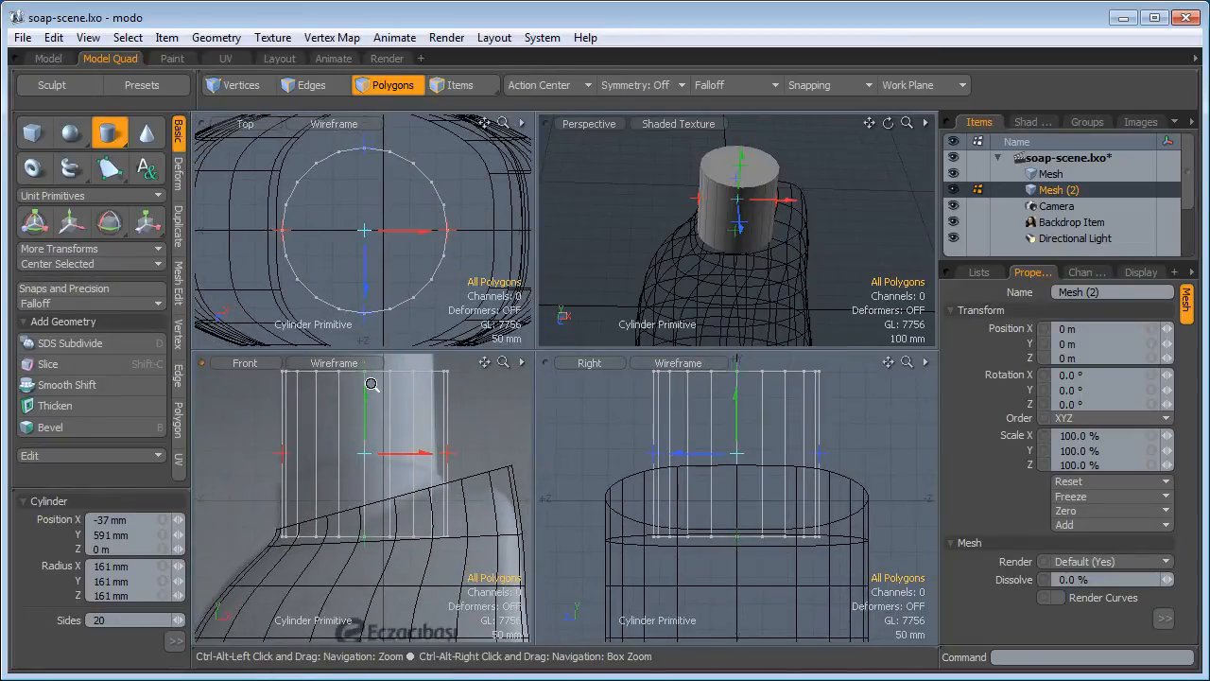
pyautogui.moveTo(367, 379); pyautogui.dragTo(368, 442)
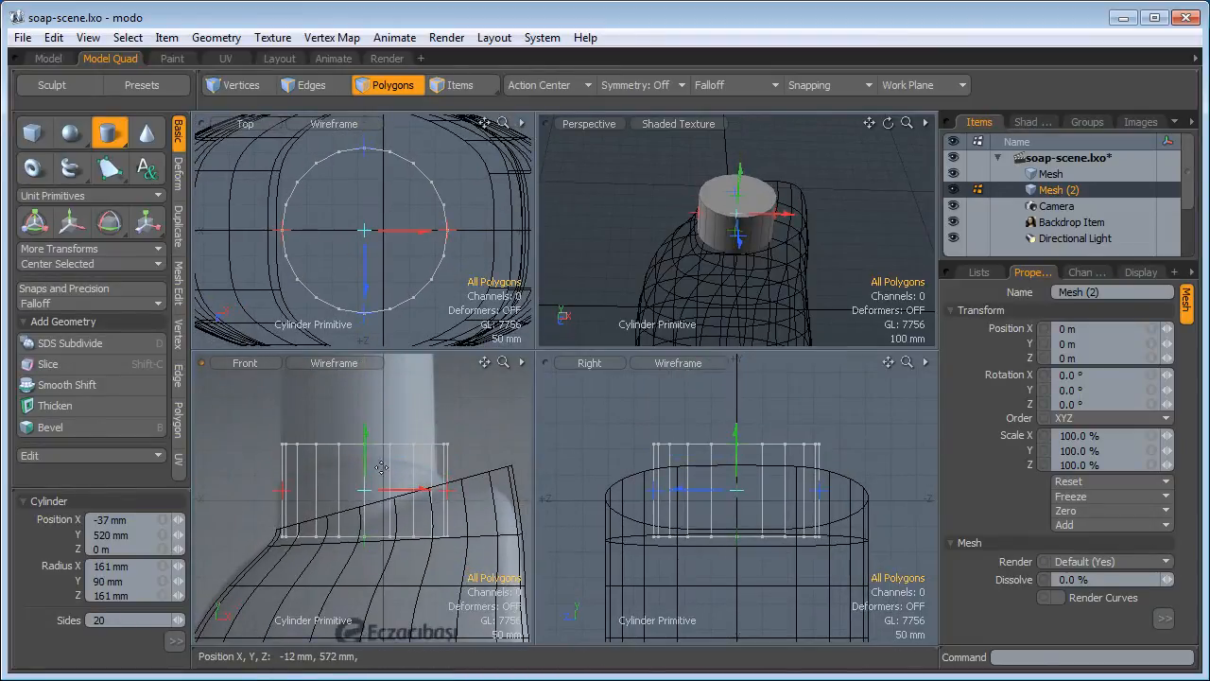
# Fine-tune the neck cylinder's position to X -39 mm, Y 534 mm and finish the primitive
pyautogui.keyDown('ctrl'); pyautogui.keyDown('alt'); pyautogui.moveTo(404, 518); pyautogui.dragTo(414, 517); pyautogui.keyUp('alt'); pyautogui.keyUp('ctrl')
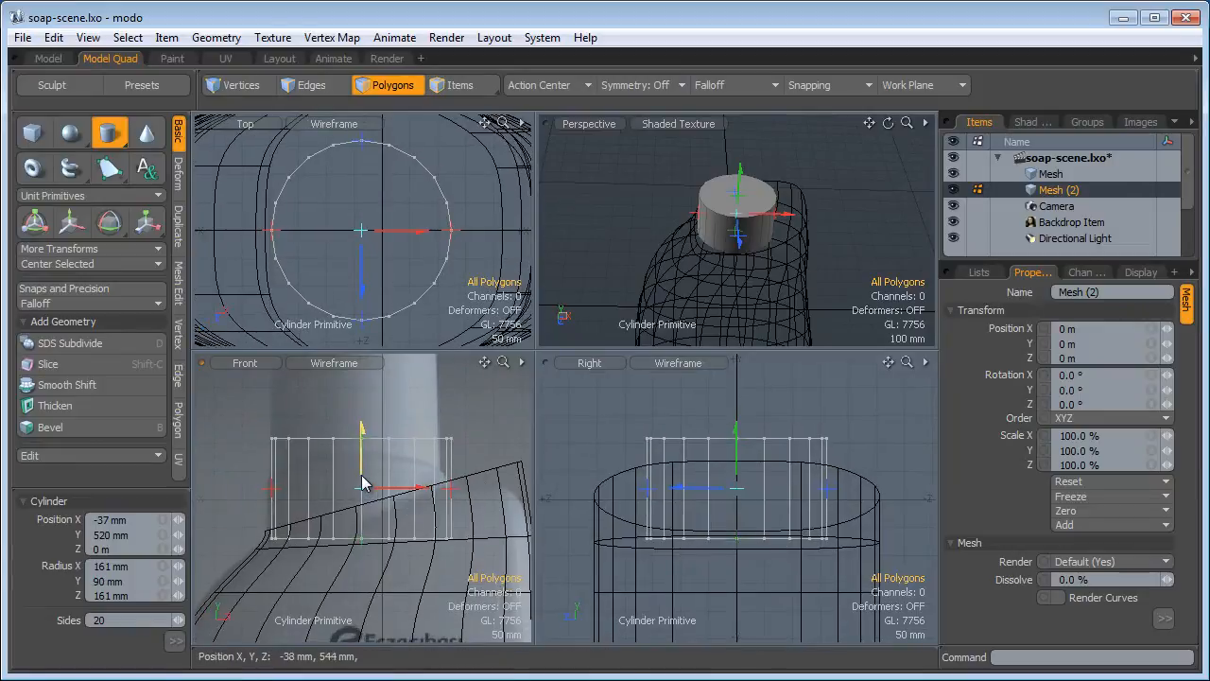
pyautogui.moveTo(361, 472); pyautogui.dragTo(361, 464)
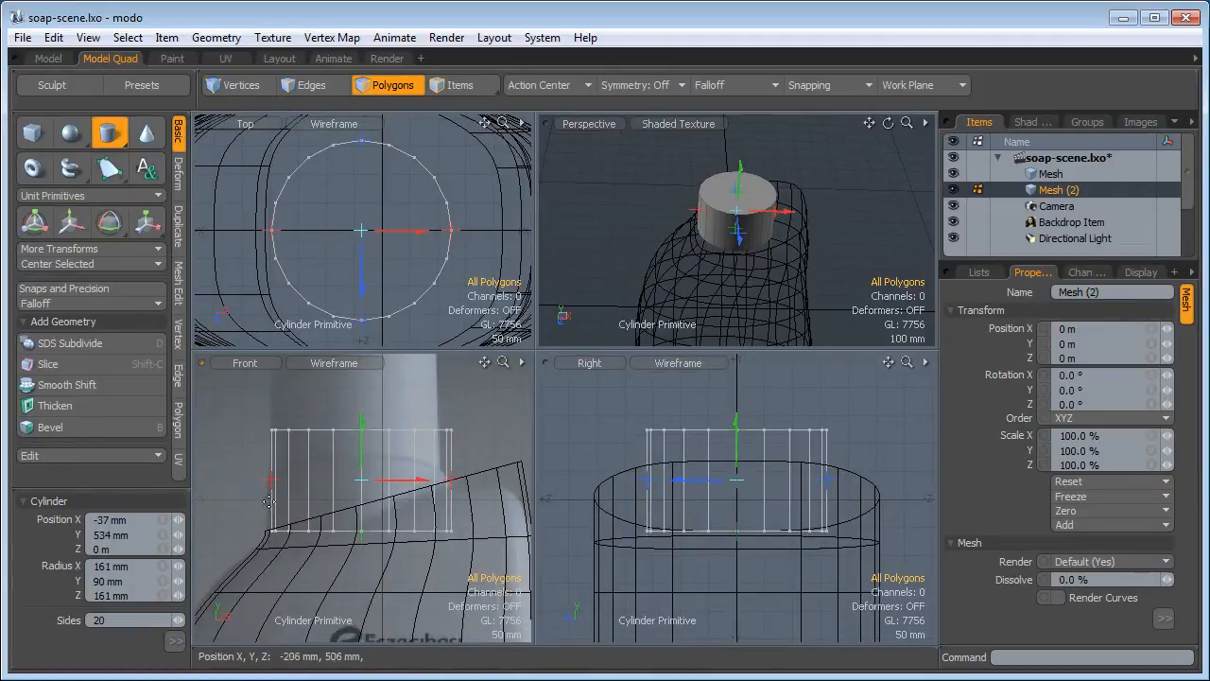
pyautogui.moveTo(378, 228)
pyautogui.keyDown('ctrl'); pyautogui.keyDown('alt'); pyautogui.mouseDown()
pyautogui.moveTo(410, 227)
pyautogui.moveTo(364, 228)
pyautogui.mouseUp(); pyautogui.keyUp('alt'); pyautogui.keyUp('ctrl')
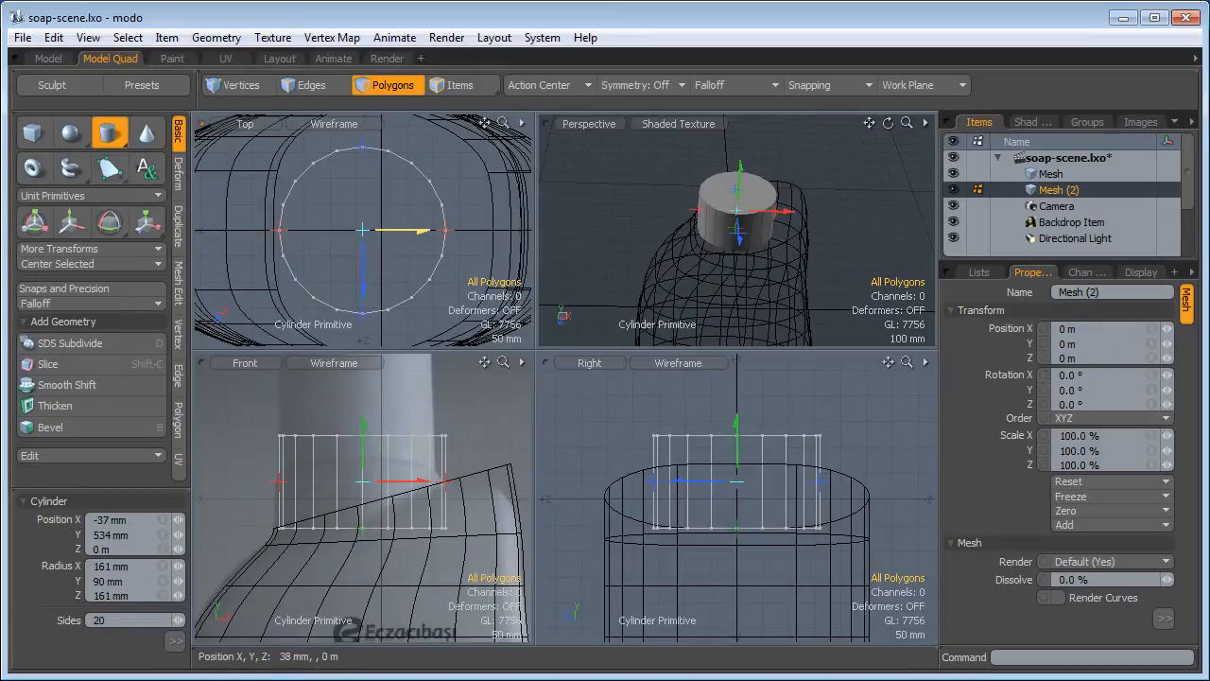
pyautogui.moveTo(416, 481); pyautogui.dragTo(413, 481)
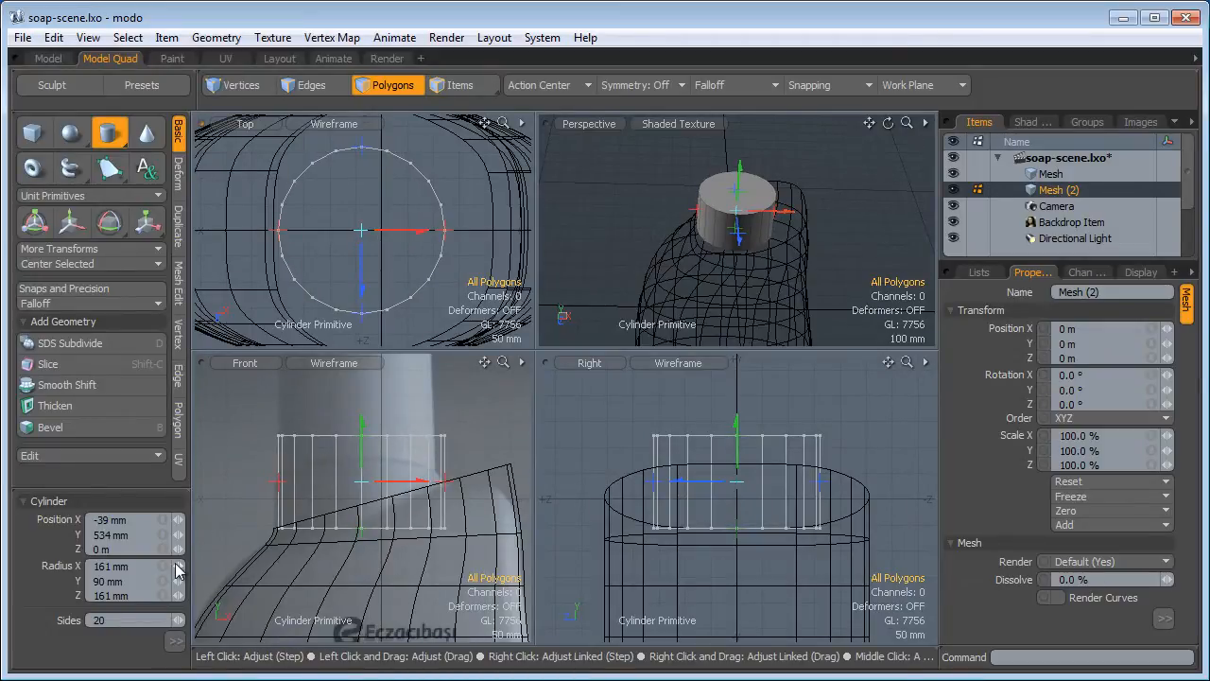
pyautogui.press('q')
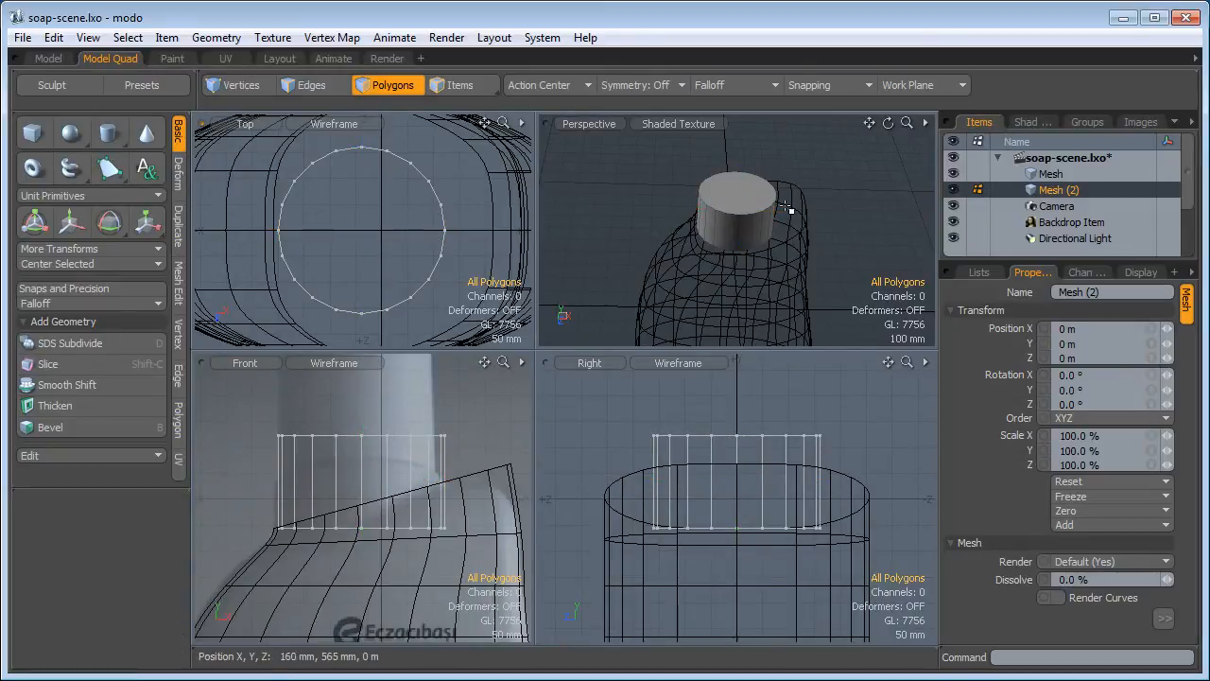
# Make the bottle body the active mesh, hide the neck cylinder item and switch off the body's subdivision smoothing
pyautogui.click(999, 179)
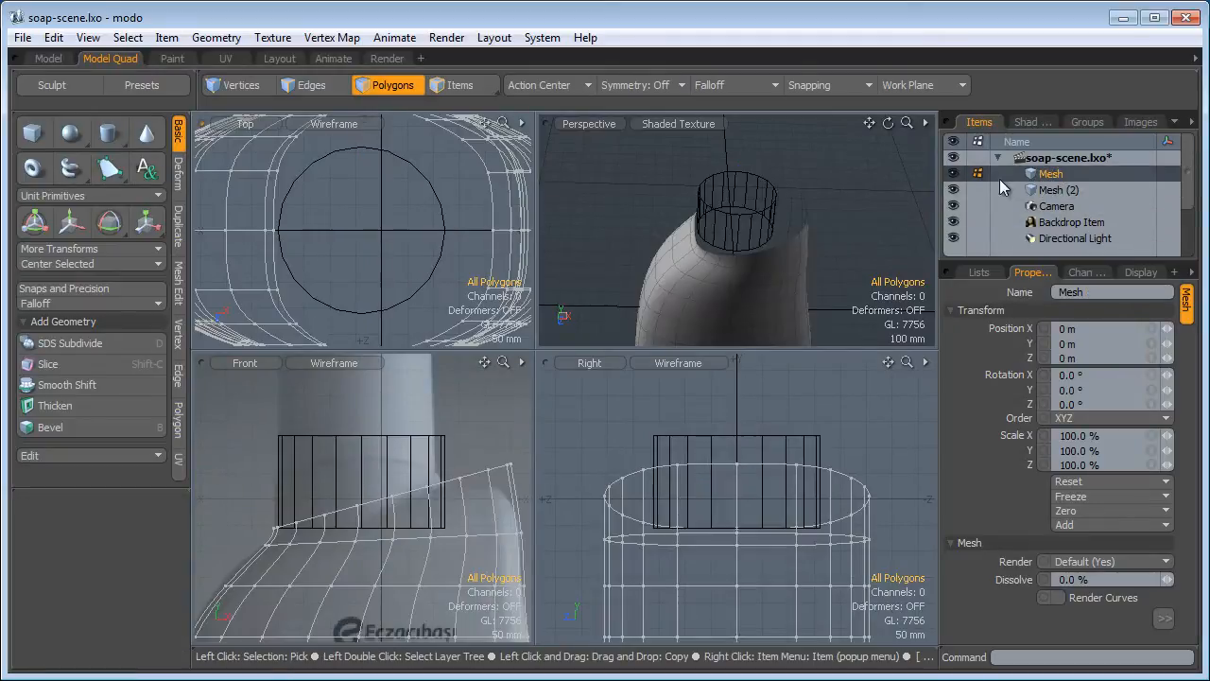
pyautogui.click(953, 189)
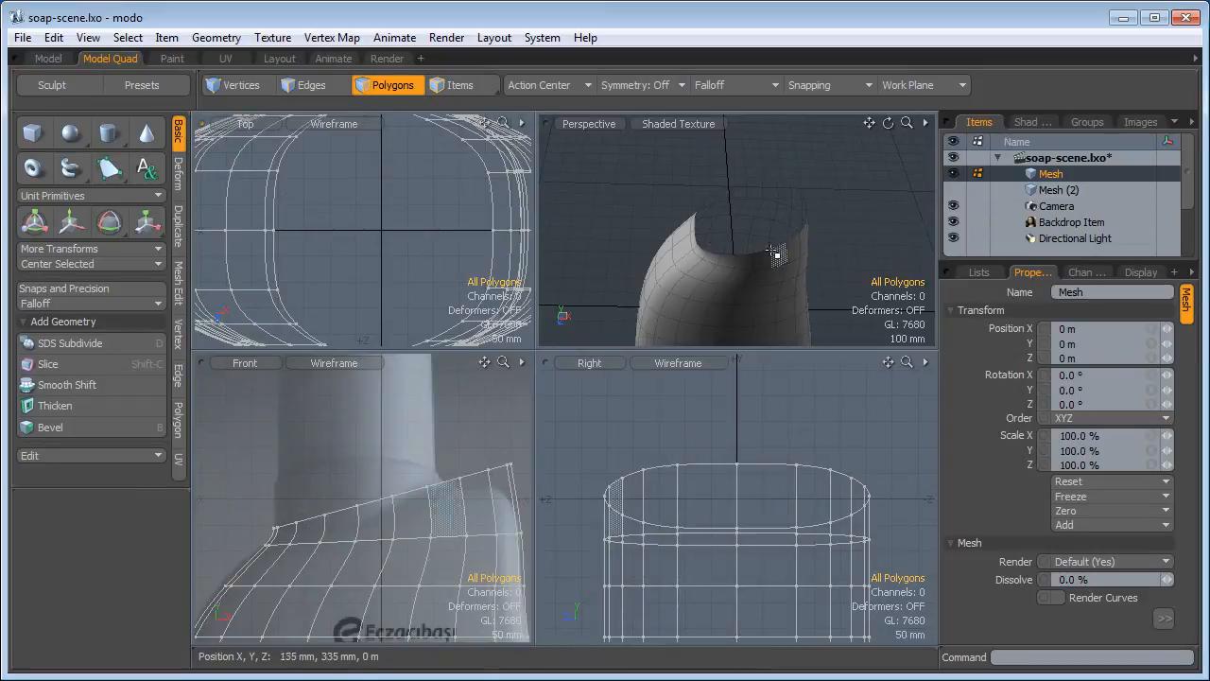
pyautogui.press('Tab')
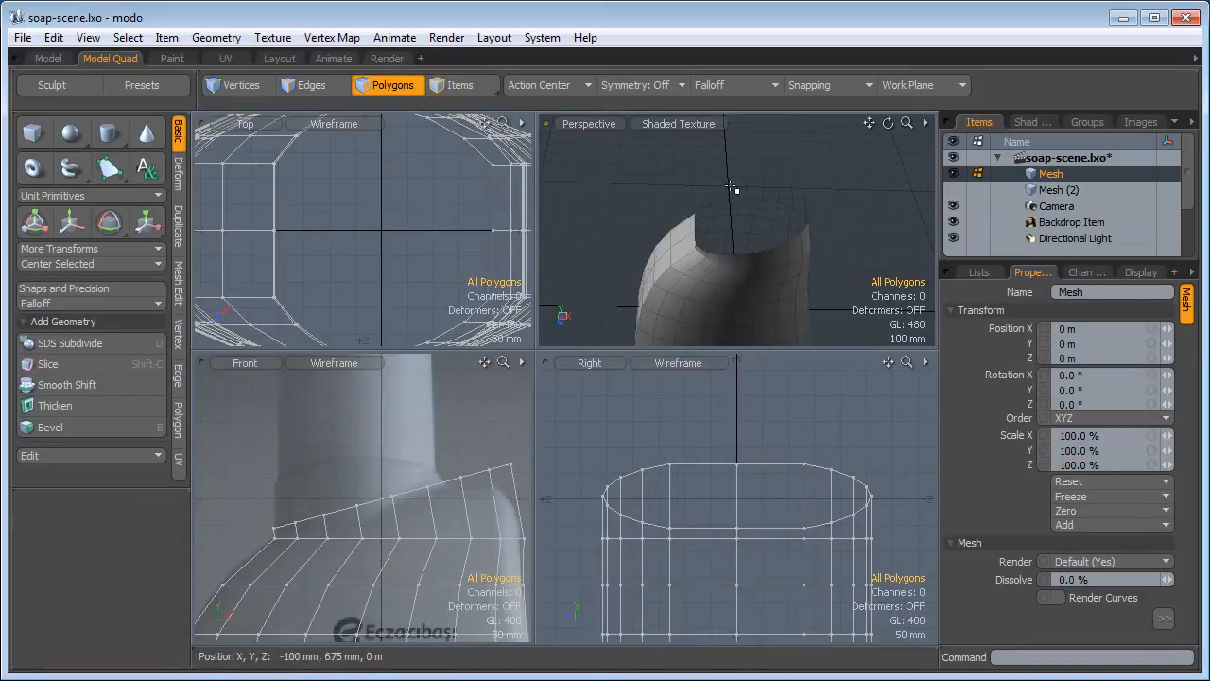
# Select the edge loop around the bottle's open rim, close it with a single polygon and clear the selection
pyautogui.click(340, 91)
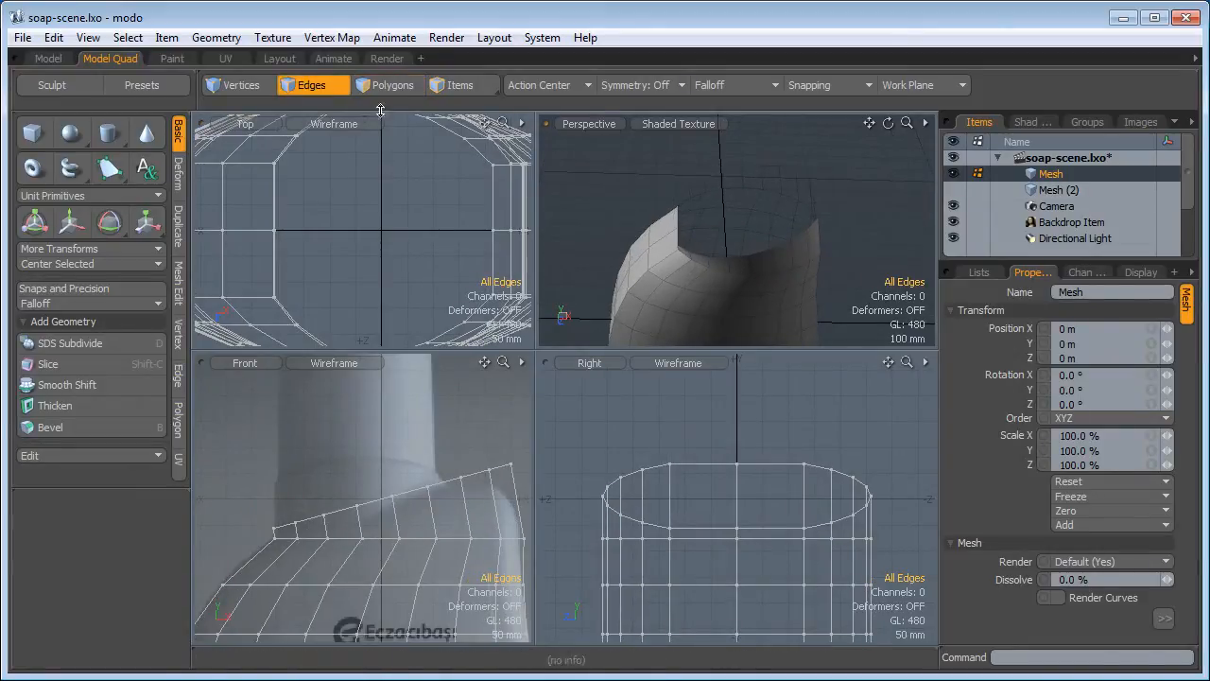
pyautogui.doubleClick(766, 254)
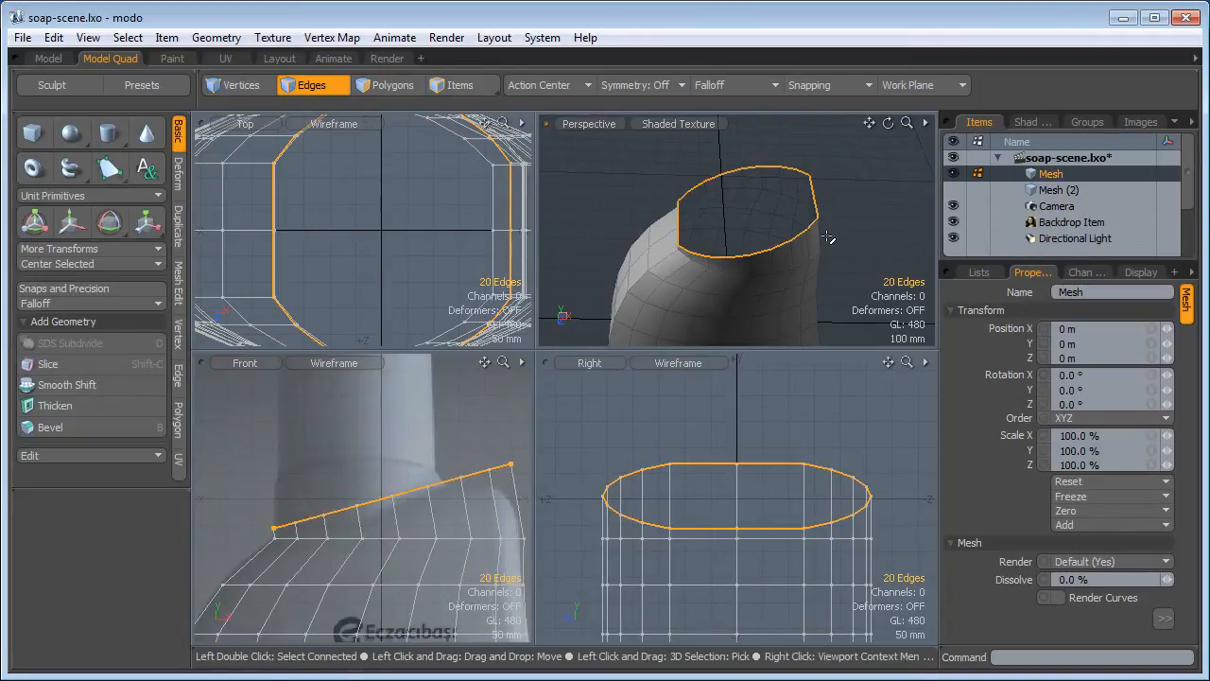
pyautogui.press('p')
pyautogui.click(924, 225)
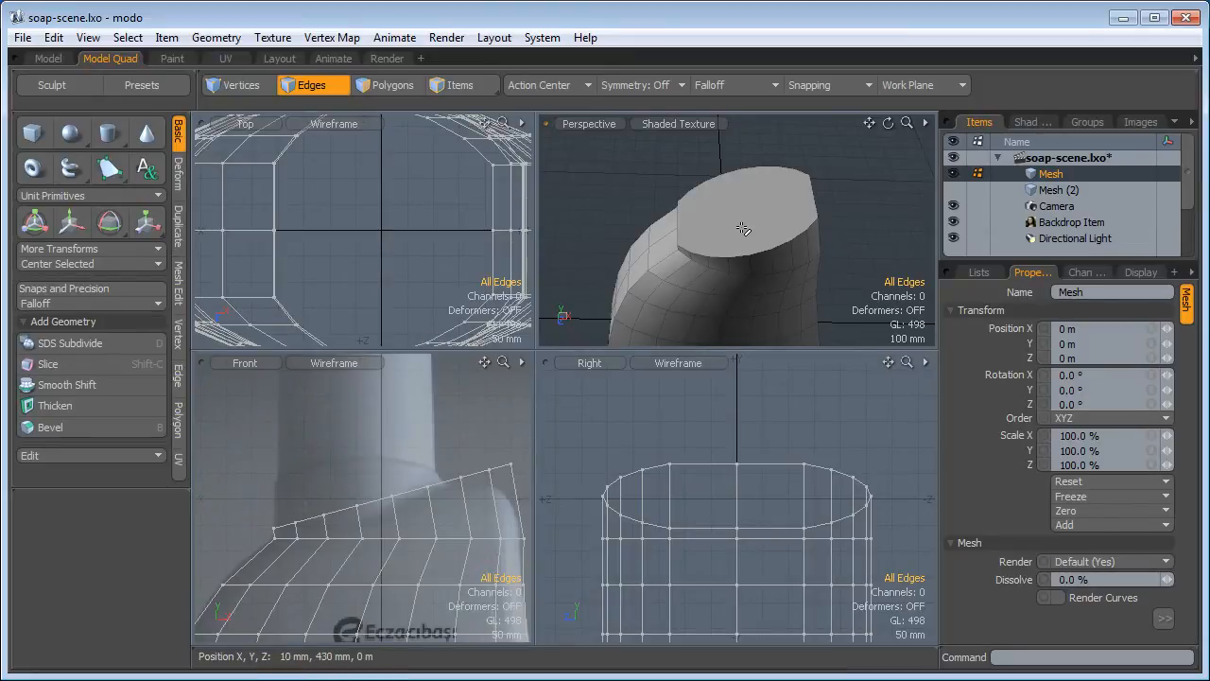
# Show the neck cylinder item again, make it active and nudge the cylinder slightly in the positive X direction
pyautogui.click(953, 189)
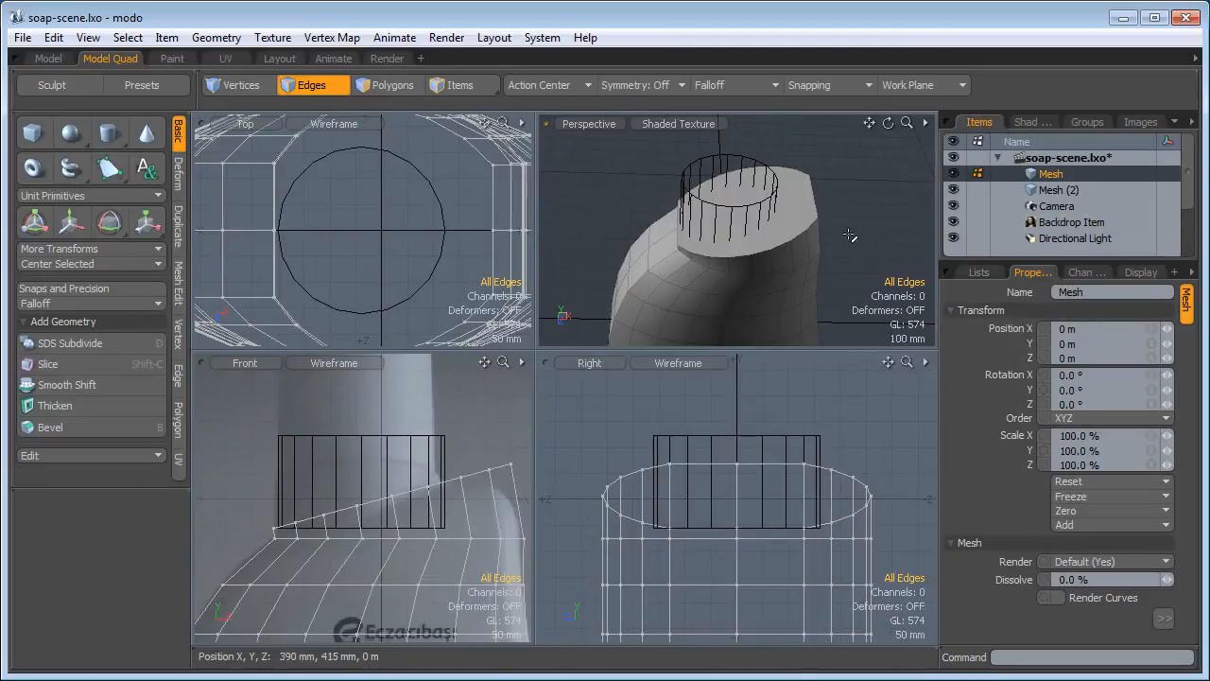
pyautogui.keyDown('ctrl'); pyautogui.keyDown('alt'); pyautogui.moveTo(331, 253); pyautogui.dragTo(401, 251); pyautogui.keyUp('alt'); pyautogui.keyUp('ctrl')
pyautogui.click(1057, 189)
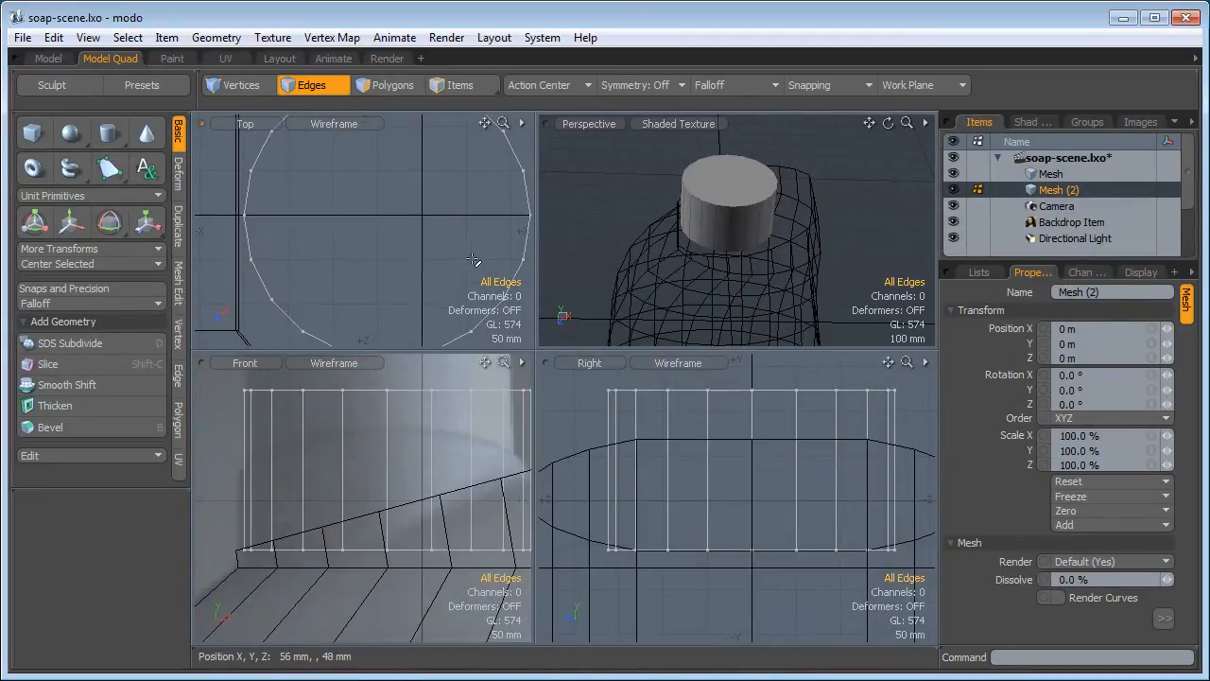
pyautogui.press('w')
pyautogui.moveTo(424, 218); pyautogui.dragTo(426, 217)
pyautogui.press('q')
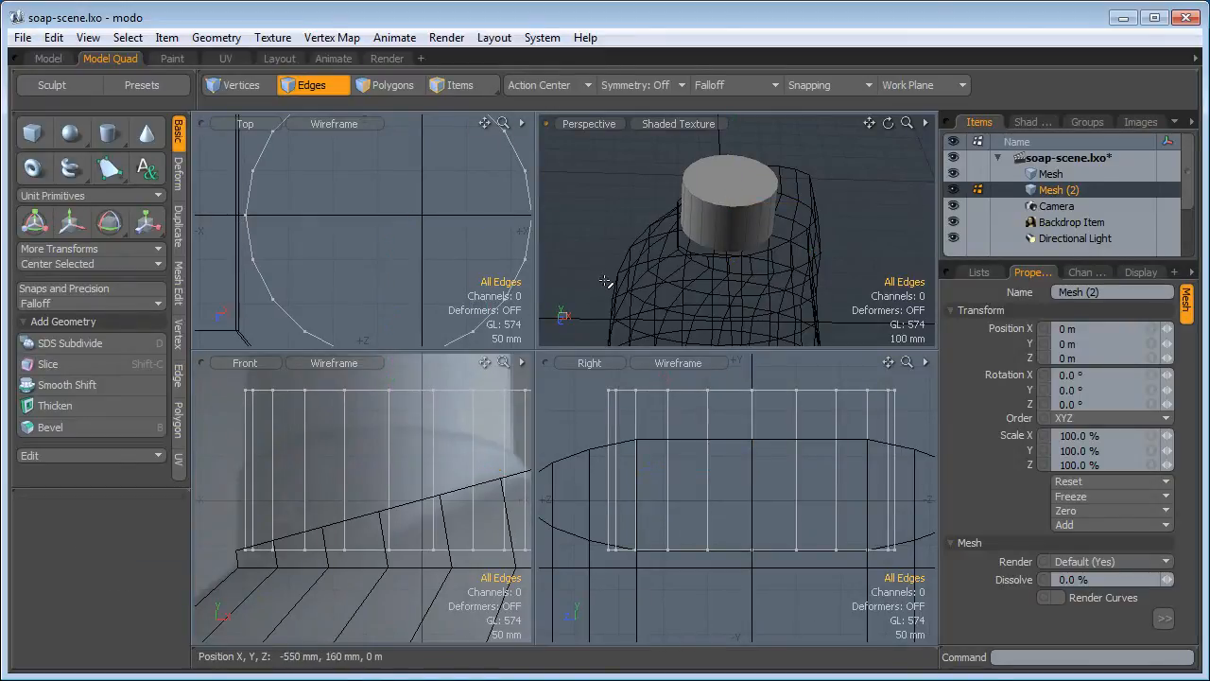
# Make the bottle body active and stencil the background cylinder's outline into its cap with Solid Drill, using the Default material
pyautogui.click(1051, 174)
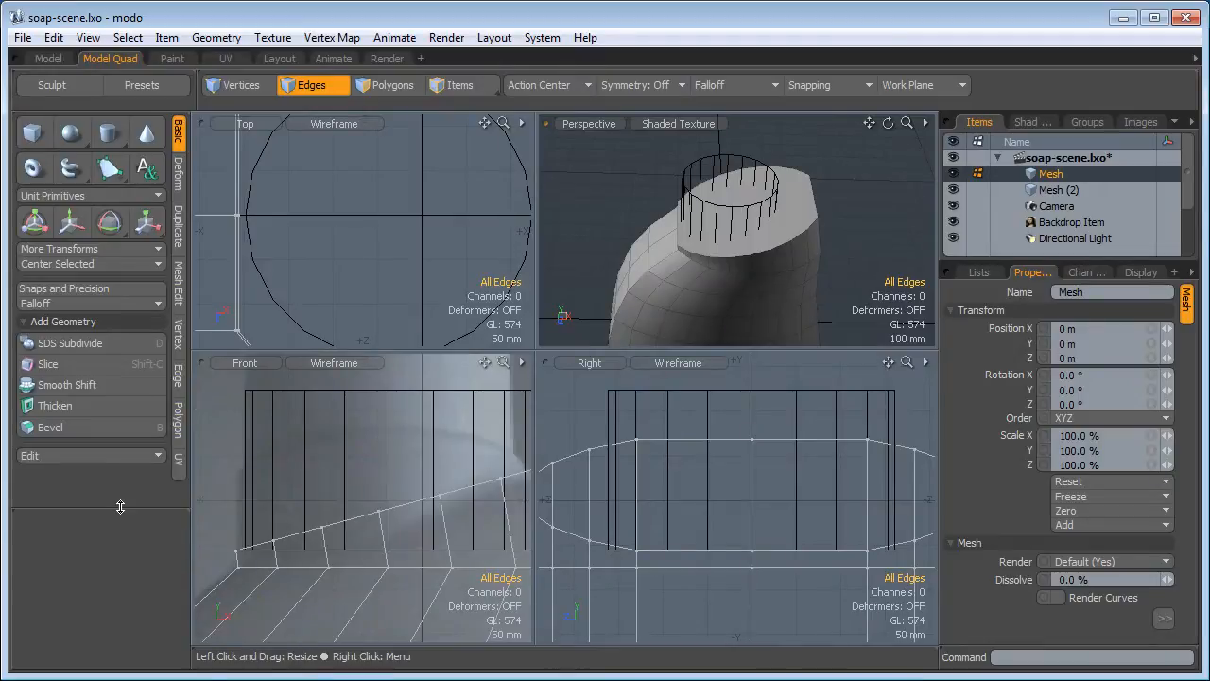
pyautogui.click(183, 295)
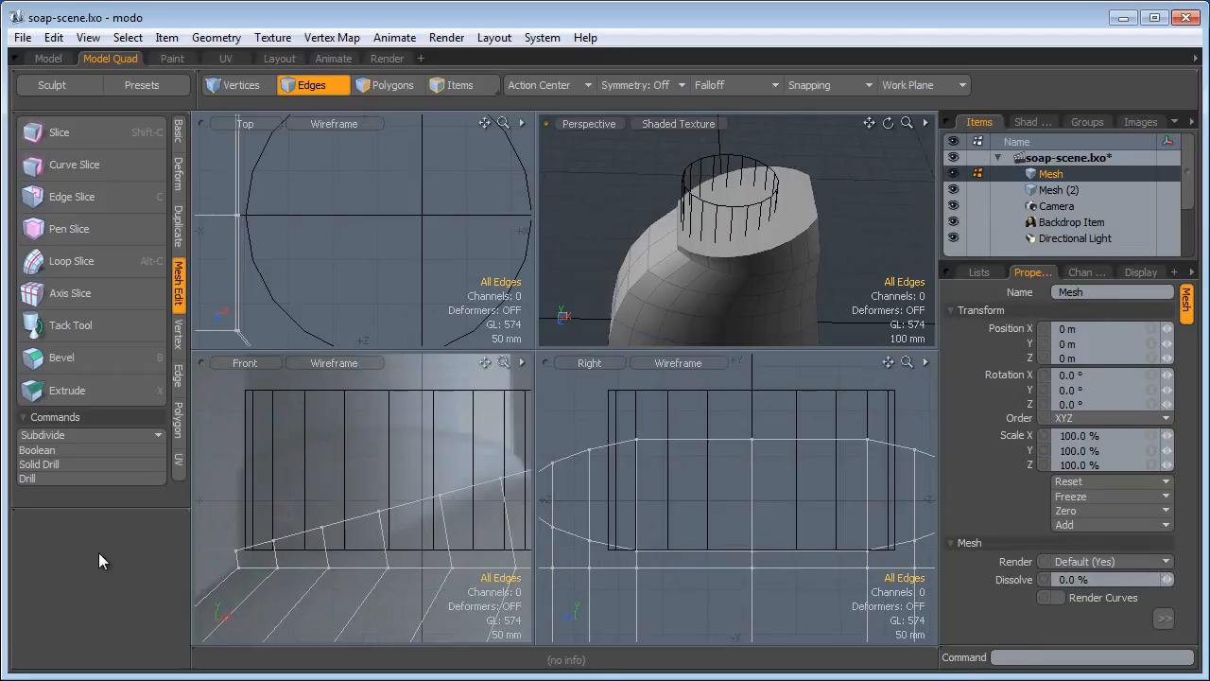
pyautogui.click(86, 465)
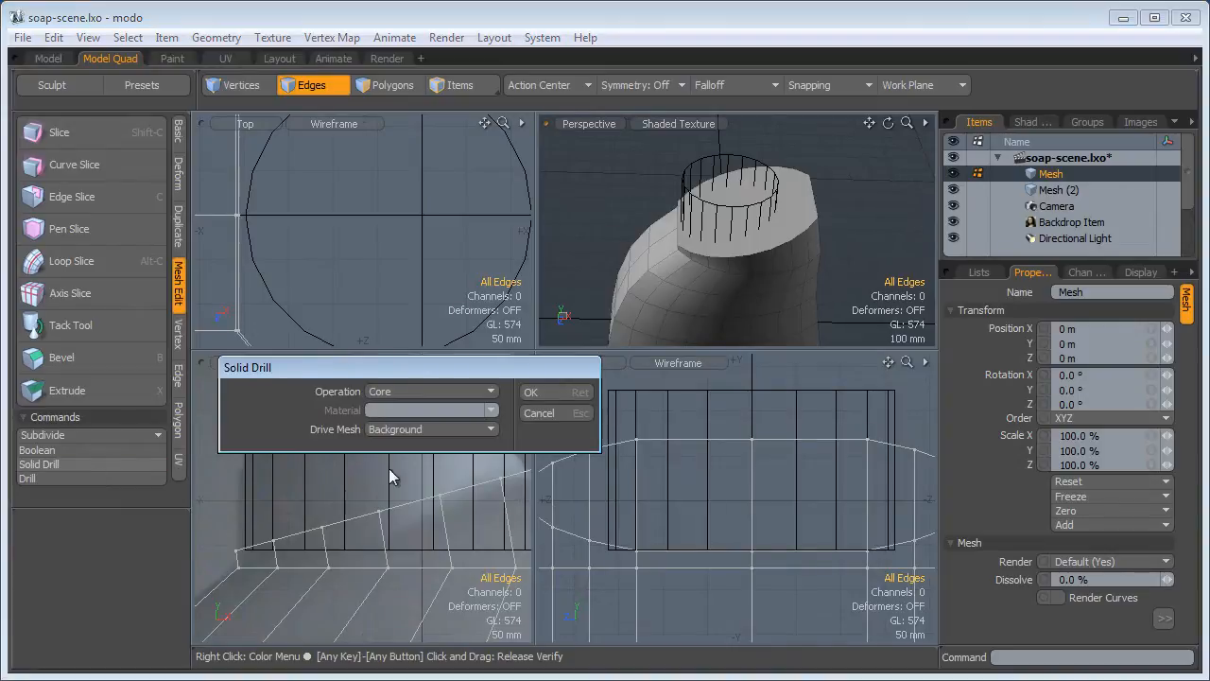
pyautogui.click(492, 388)
pyautogui.click(501, 419)
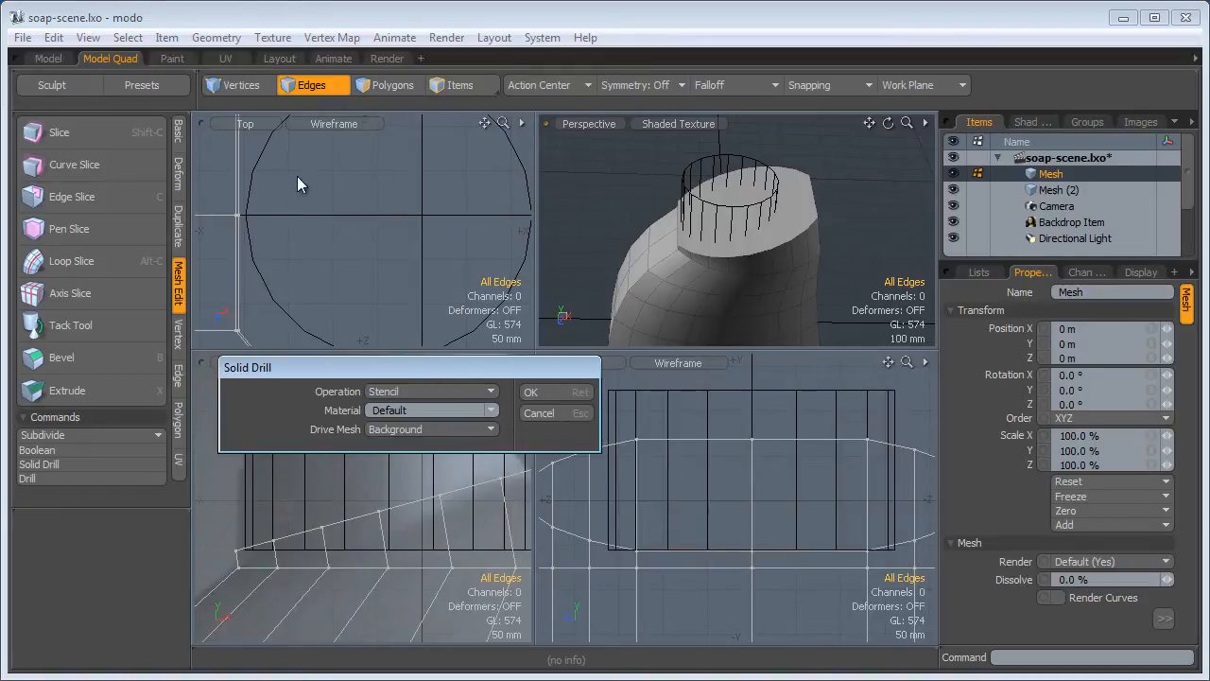
pyautogui.click(555, 393)
pyautogui.keyDown('ctrl'); pyautogui.keyDown('alt'); pyautogui.moveTo(445, 256); pyautogui.dragTo(395, 207); pyautogui.keyUp('alt'); pyautogui.keyUp('ctrl')
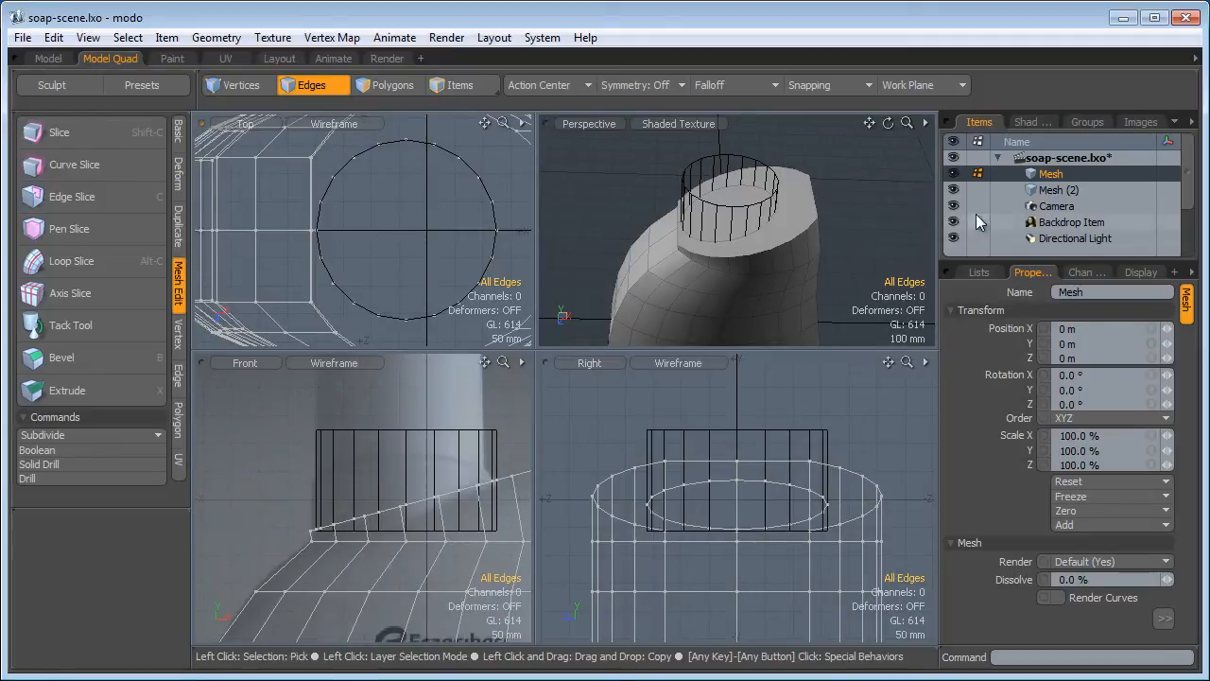
# Hide the neck cylinder item and show the bottle body in a single perspective view with wireframe shading
pyautogui.click(952, 191)
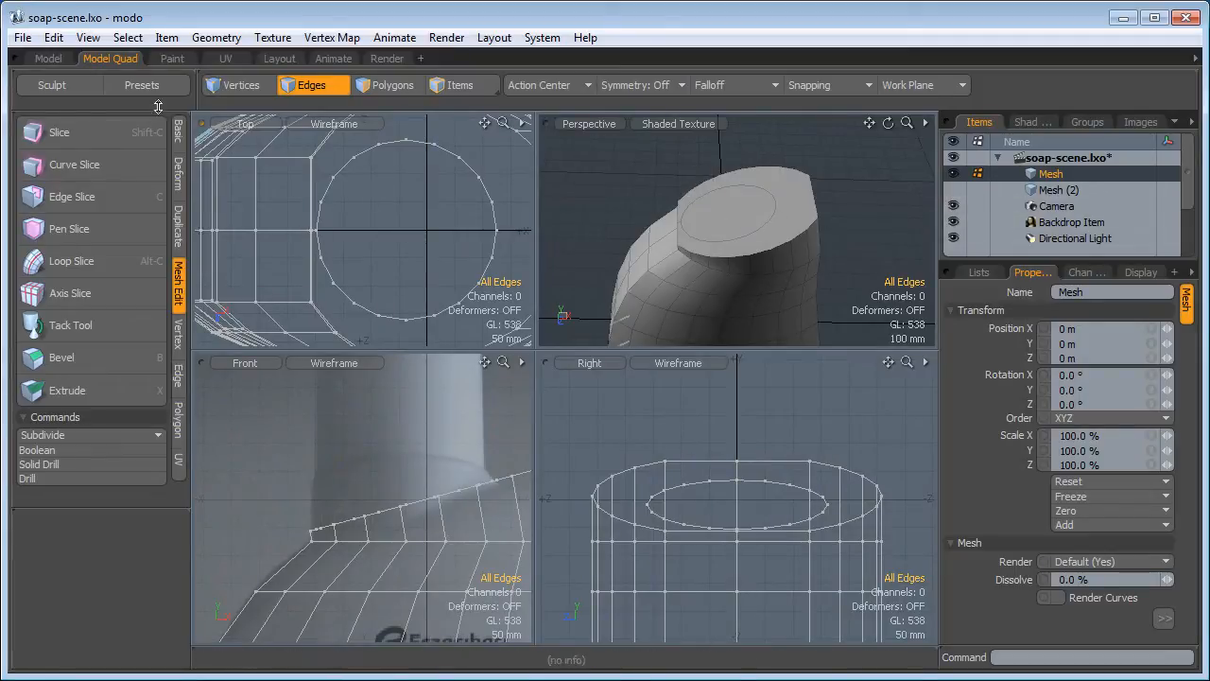
pyautogui.click(43, 59)
pyautogui.keyDown('ctrl'); pyautogui.keyDown('alt'); pyautogui.moveTo(621, 378); pyautogui.dragTo(645, 464); pyautogui.keyUp('alt'); pyautogui.keyUp('ctrl')
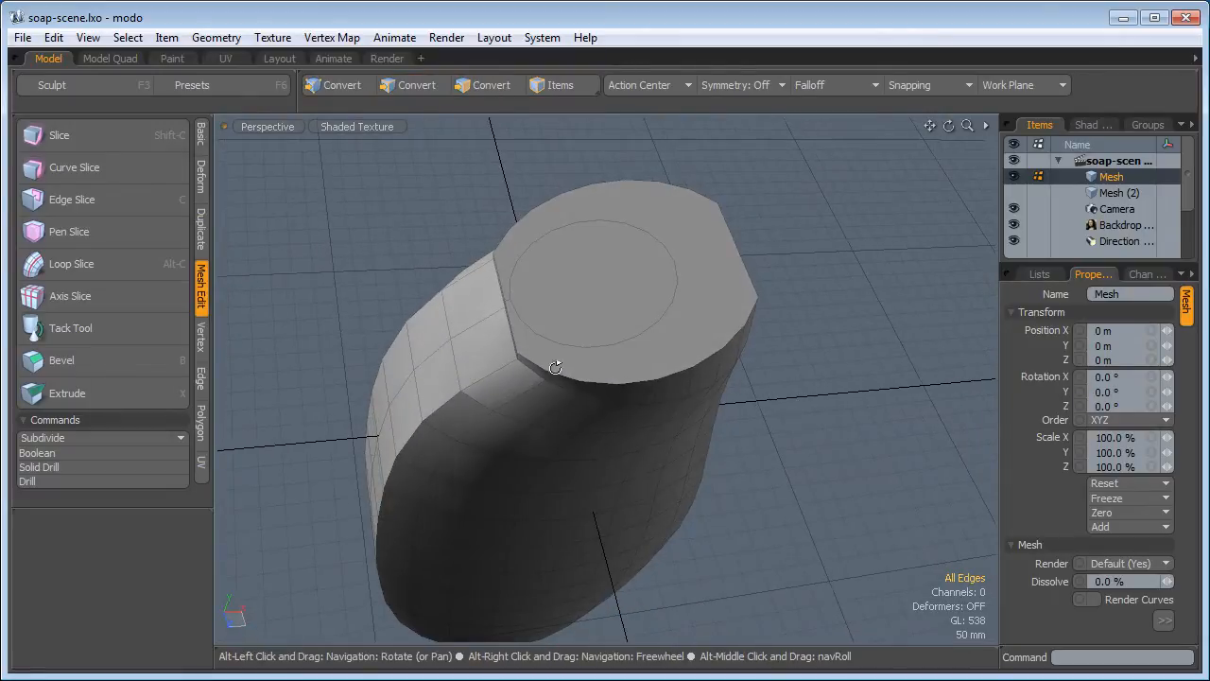
pyautogui.click(346, 126)
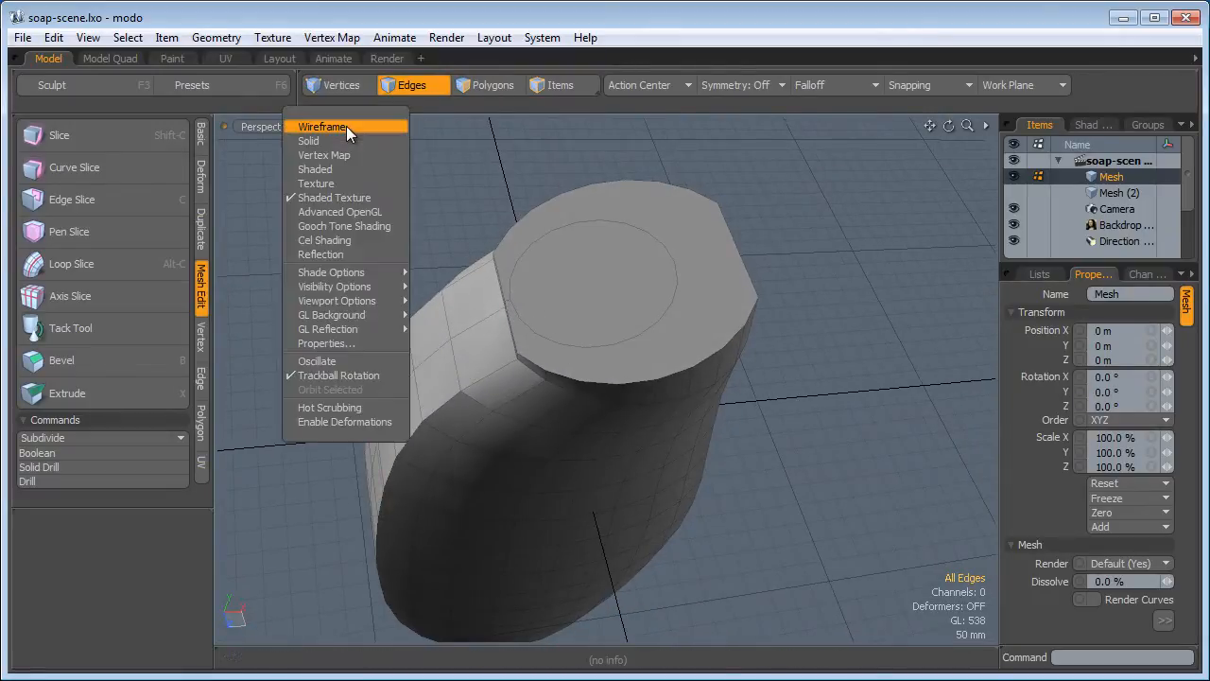
pyautogui.click(346, 126)
pyautogui.keyDown('alt'); pyautogui.moveTo(541, 369); pyautogui.dragTo(574, 375); pyautogui.keyUp('alt')
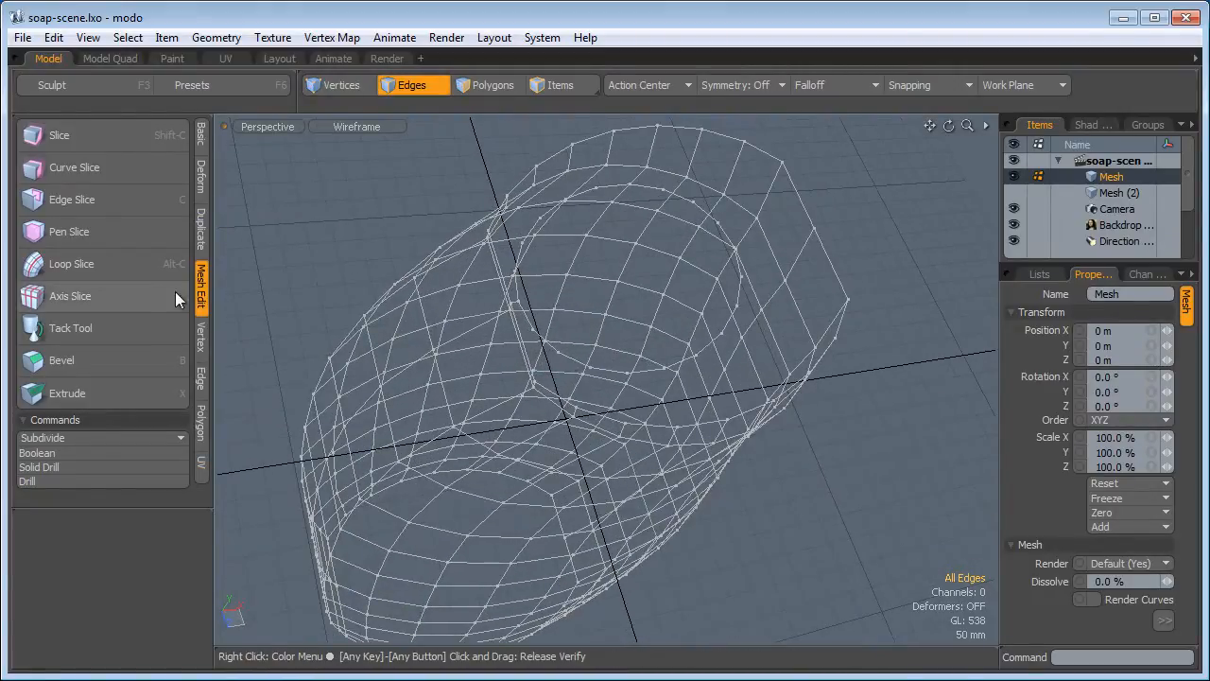
# Start connecting the stencilled neck circle's vertices to the rim vertices beside the flat rim edge with Edge Slice, splitting the polygons
pyautogui.click(99, 200)
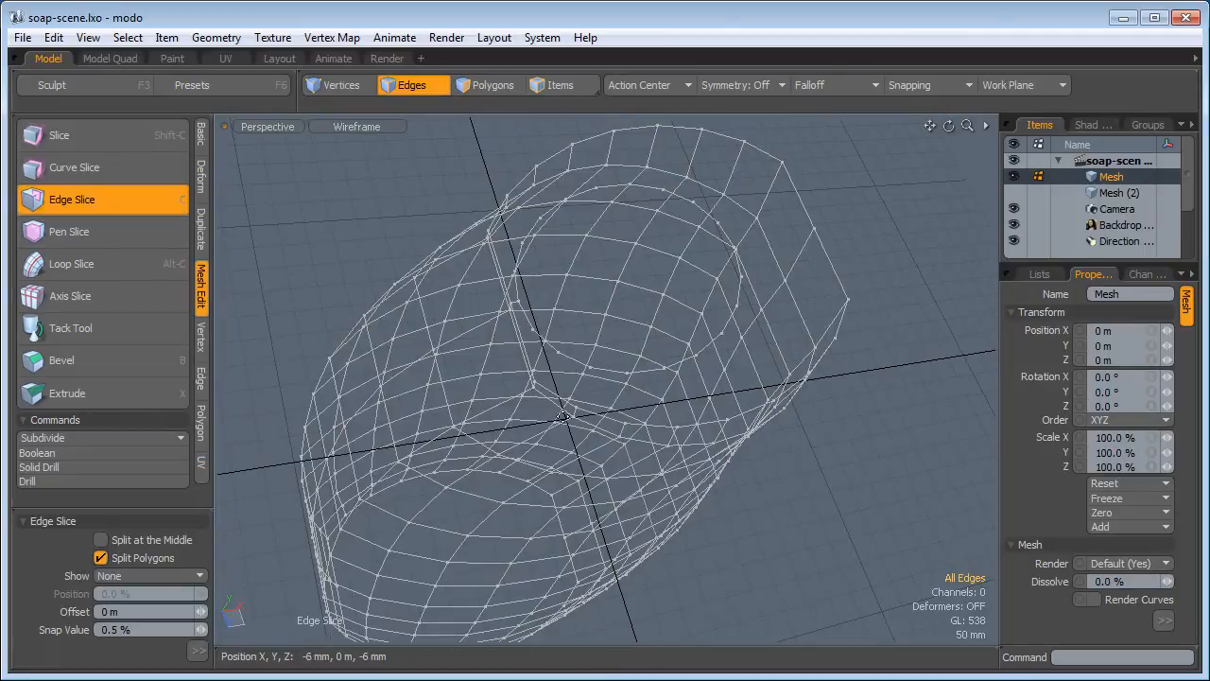
pyautogui.keyDown('alt'); pyautogui.moveTo(529, 374); pyautogui.dragTo(575, 397); pyautogui.keyUp('alt')
pyautogui.click(535, 324)
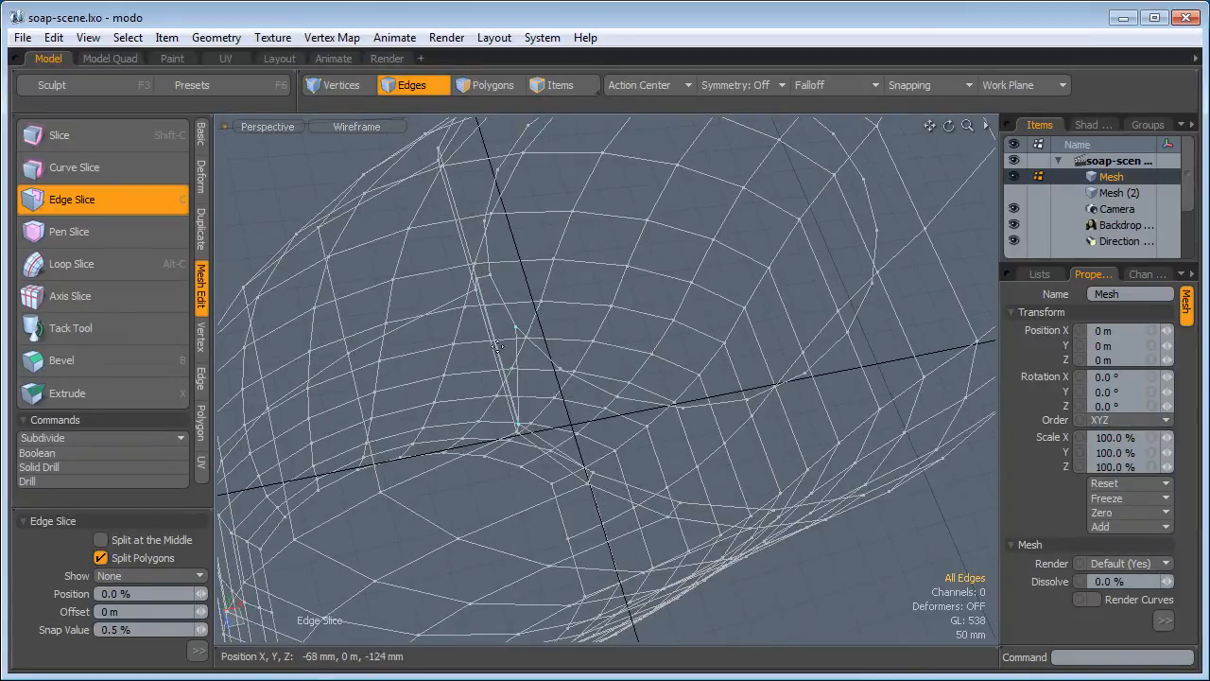
pyautogui.keyDown('alt'); pyautogui.moveTo(530, 342); pyautogui.dragTo(574, 342); pyautogui.keyUp('alt')
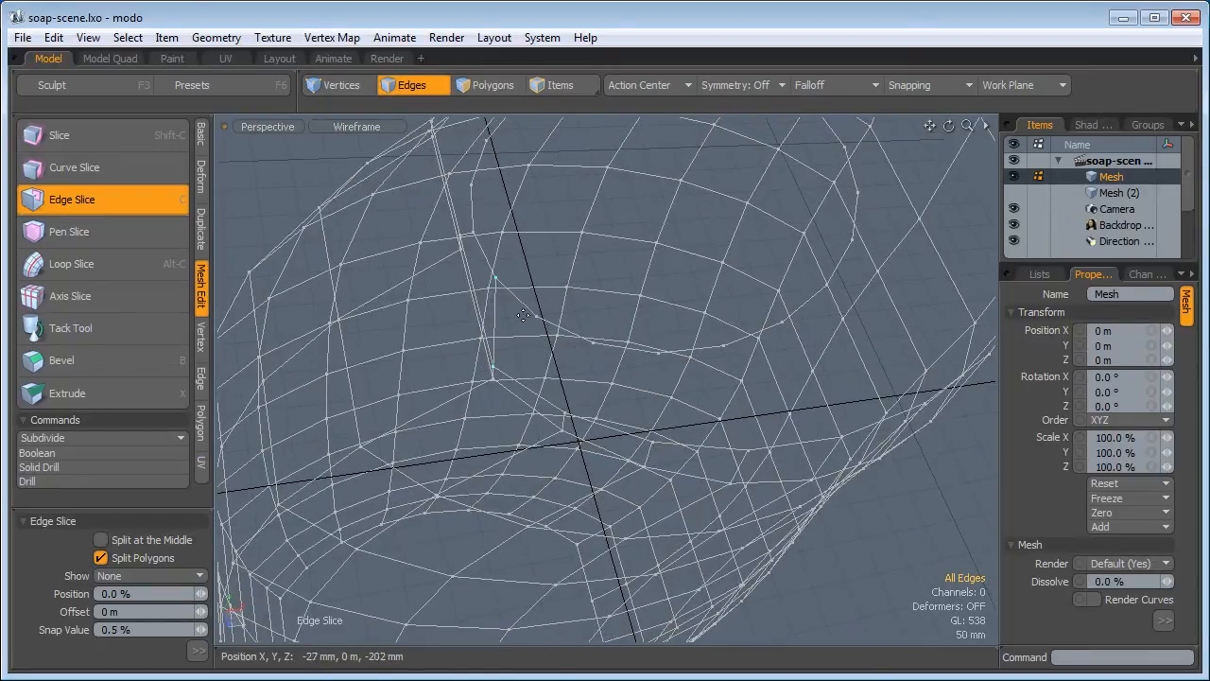
pyautogui.press('ctrl')
pyautogui.press('2')
pyautogui.keyDown('ctrl'); pyautogui.keyDown('alt'); pyautogui.moveTo(559, 384); pyautogui.dragTo(573, 380); pyautogui.keyUp('alt'); pyautogui.keyUp('ctrl')
pyautogui.keyDown('alt'); pyautogui.moveTo(573, 380); pyautogui.dragTo(555, 335); pyautogui.keyUp('alt')
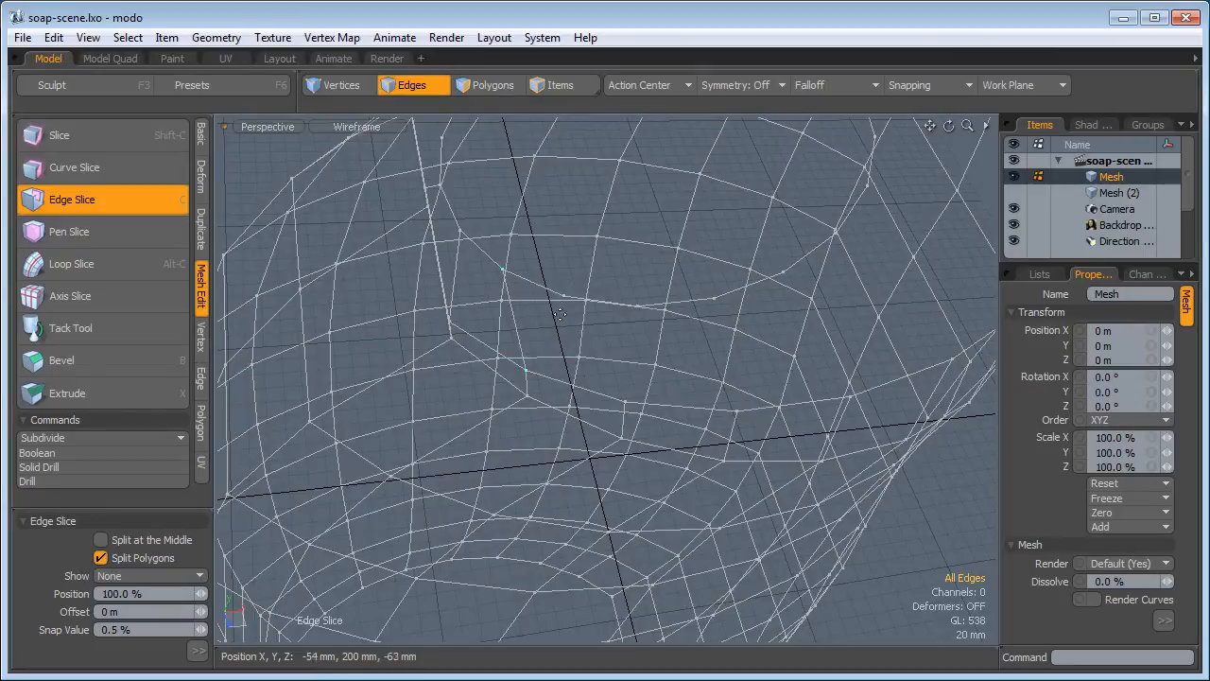
# Continue the Edge Slice cuts along the cap's front side, joining successive neck-circle vertices to nearby rim vertices
pyautogui.keyDown('alt'); pyautogui.moveTo(560, 314); pyautogui.dragTo(554, 375); pyautogui.keyUp('alt')
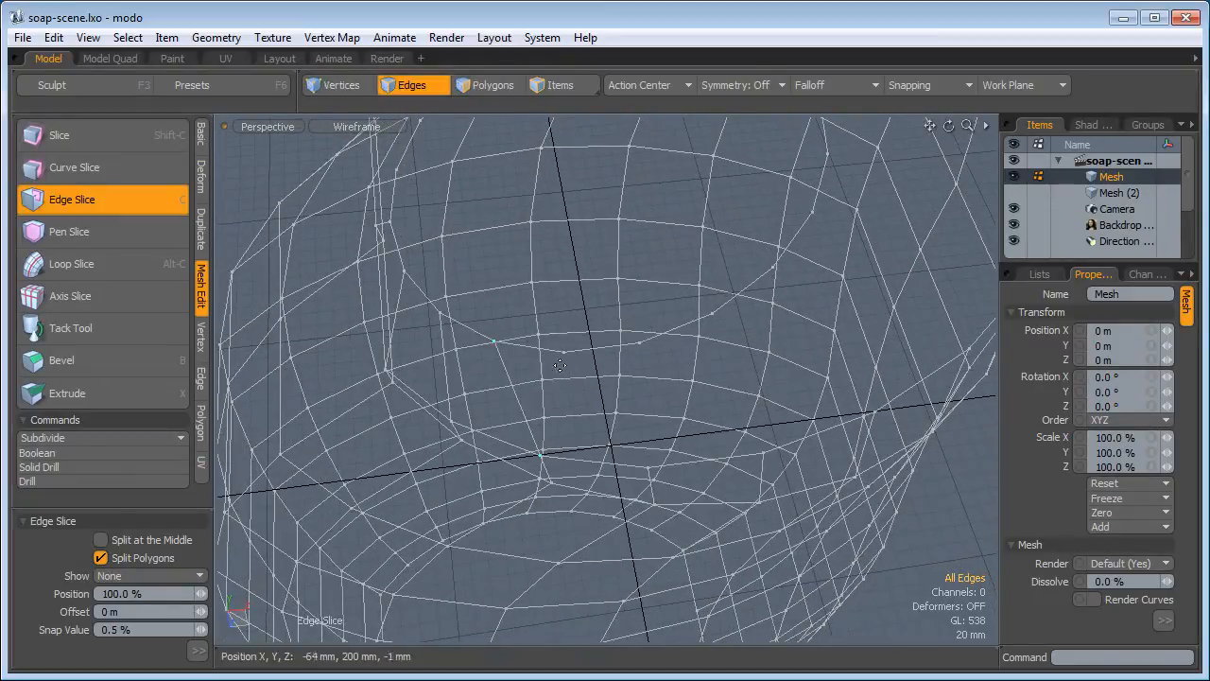
pyautogui.press('shift')
pyautogui.keyDown('alt'); pyautogui.moveTo(565, 358); pyautogui.dragTo(573, 366); pyautogui.keyUp('alt')
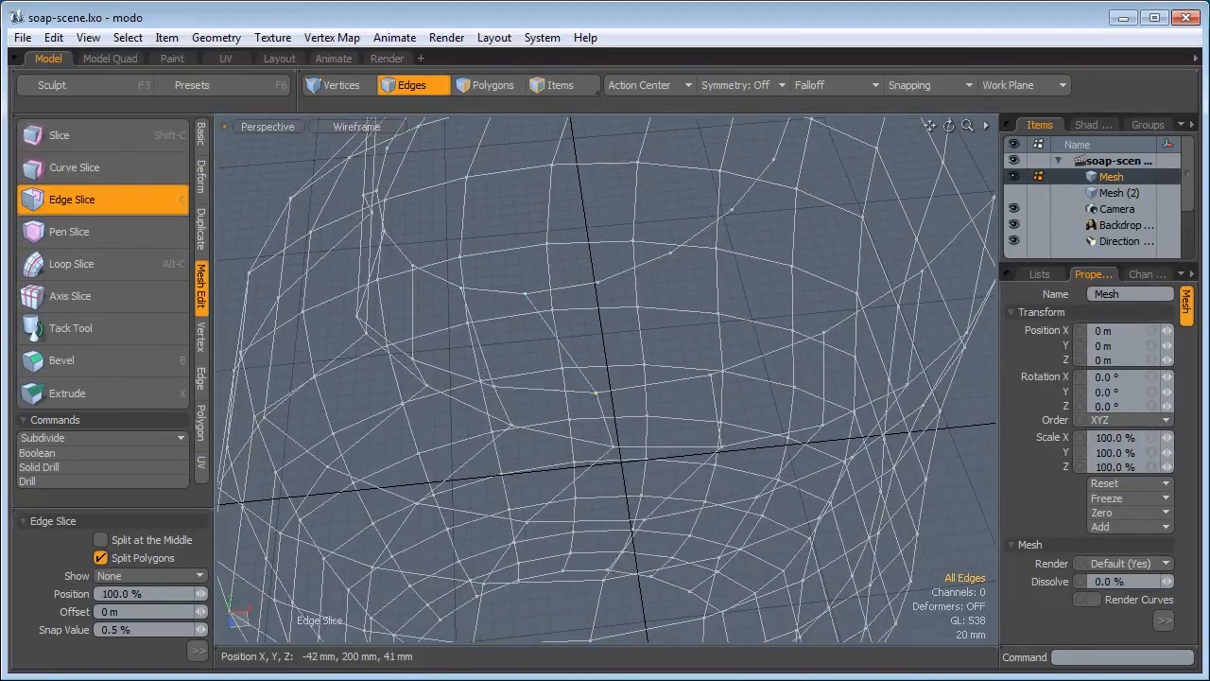
pyautogui.press('shift')
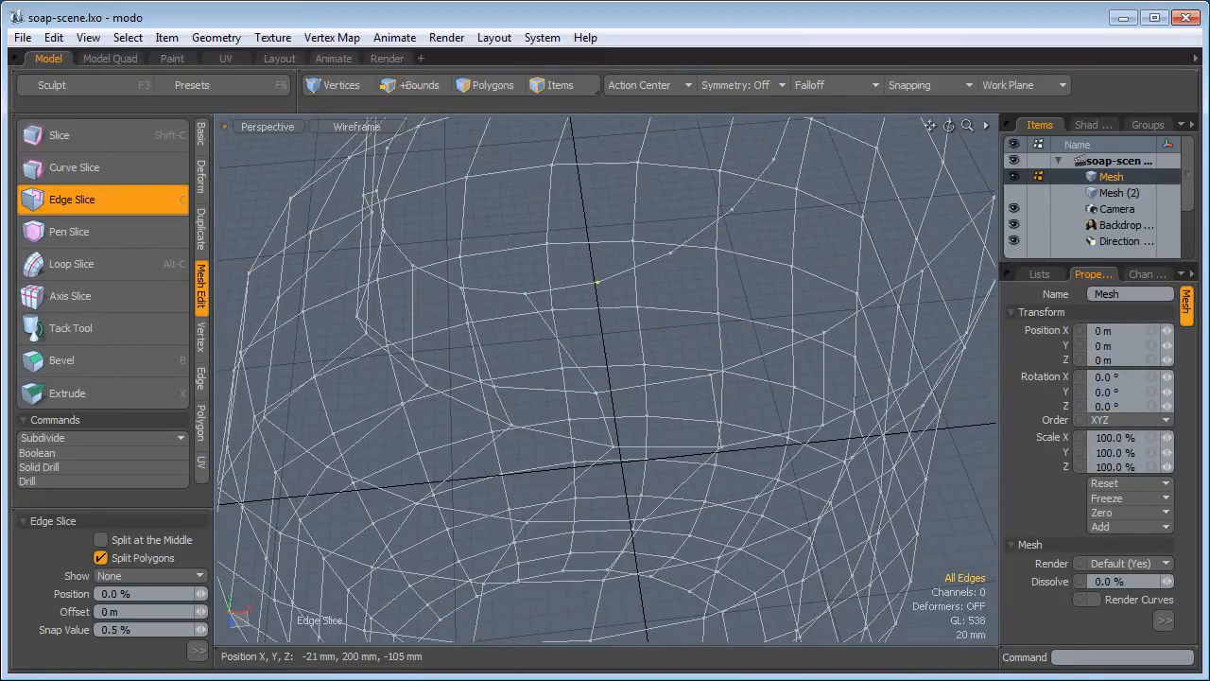
pyautogui.keyDown('alt'); pyautogui.moveTo(624, 313); pyautogui.dragTo(592, 327); pyautogui.keyUp('alt')
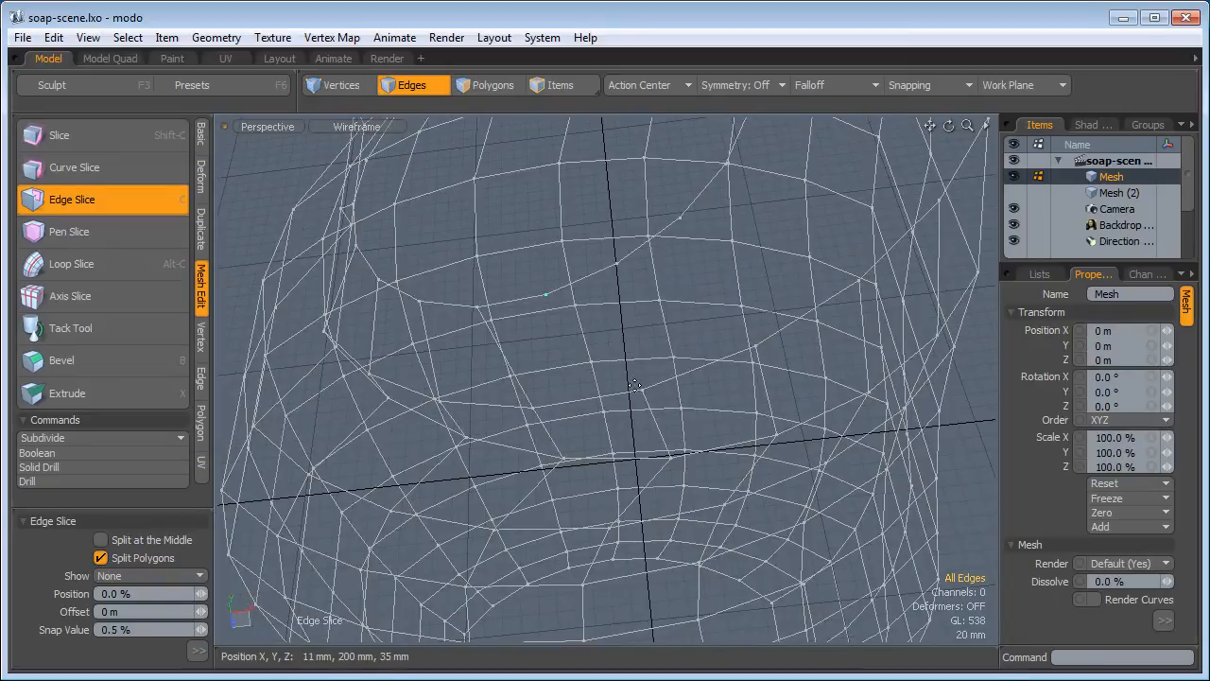
pyautogui.press('shift')
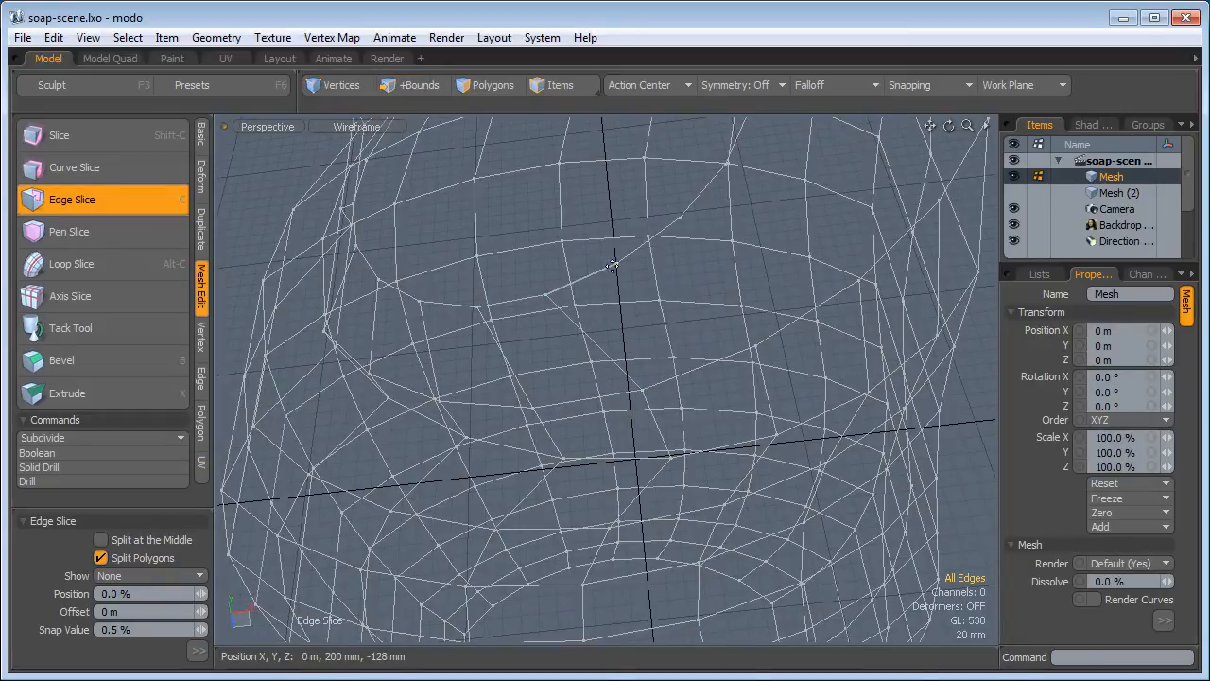
pyautogui.keyDown('alt'); pyautogui.moveTo(612, 267); pyautogui.dragTo(674, 330); pyautogui.keyUp('alt')
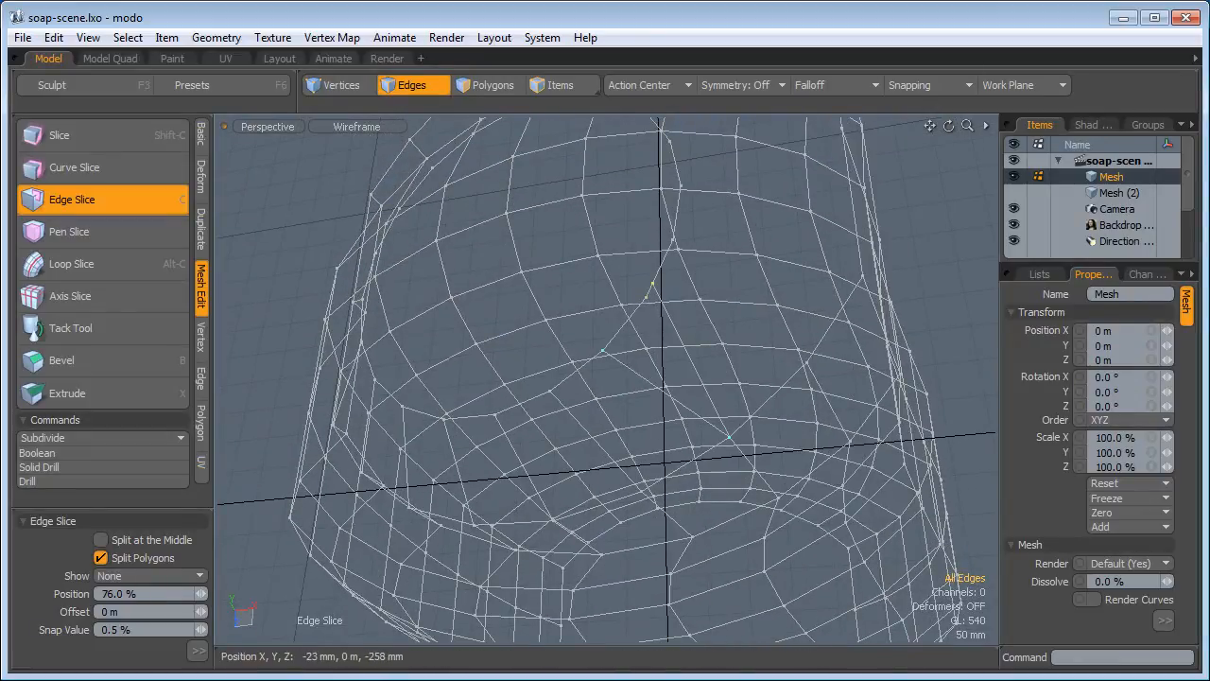
# Undo misplaced cuts and reslice between the neck circle and the cap's outer rim from vertex to vertex
pyautogui.keyDown('alt'); pyautogui.moveTo(710, 332); pyautogui.dragTo(675, 311); pyautogui.keyUp('alt')
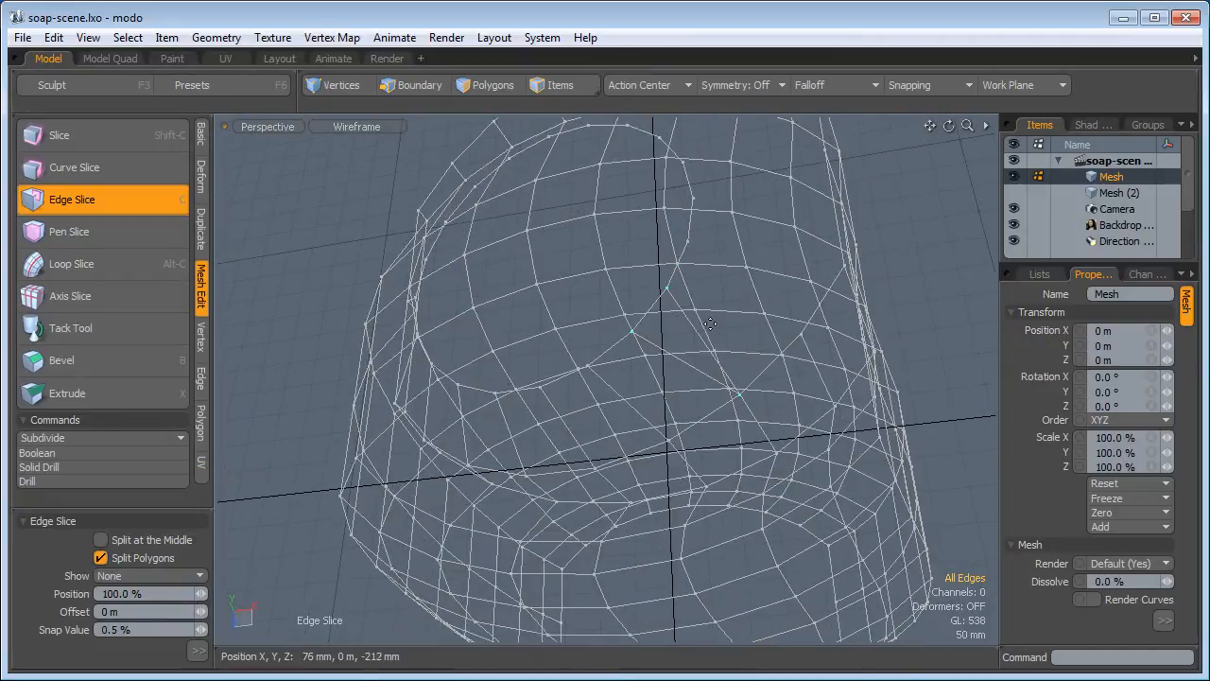
pyautogui.hotkey('ctrl', 'z')
pyautogui.keyDown('alt'); pyautogui.moveTo(707, 328); pyautogui.dragTo(697, 365); pyautogui.keyUp('alt')
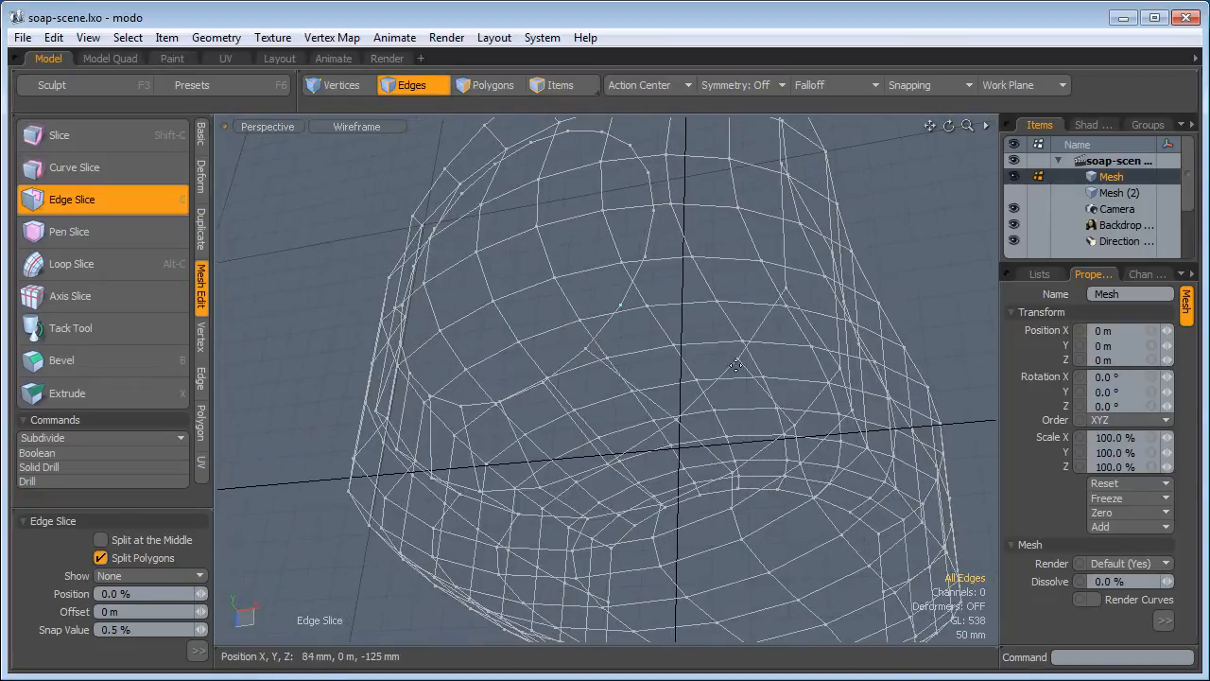
pyautogui.keyDown('alt'); pyautogui.moveTo(702, 319); pyautogui.dragTo(654, 320); pyautogui.keyUp('alt')
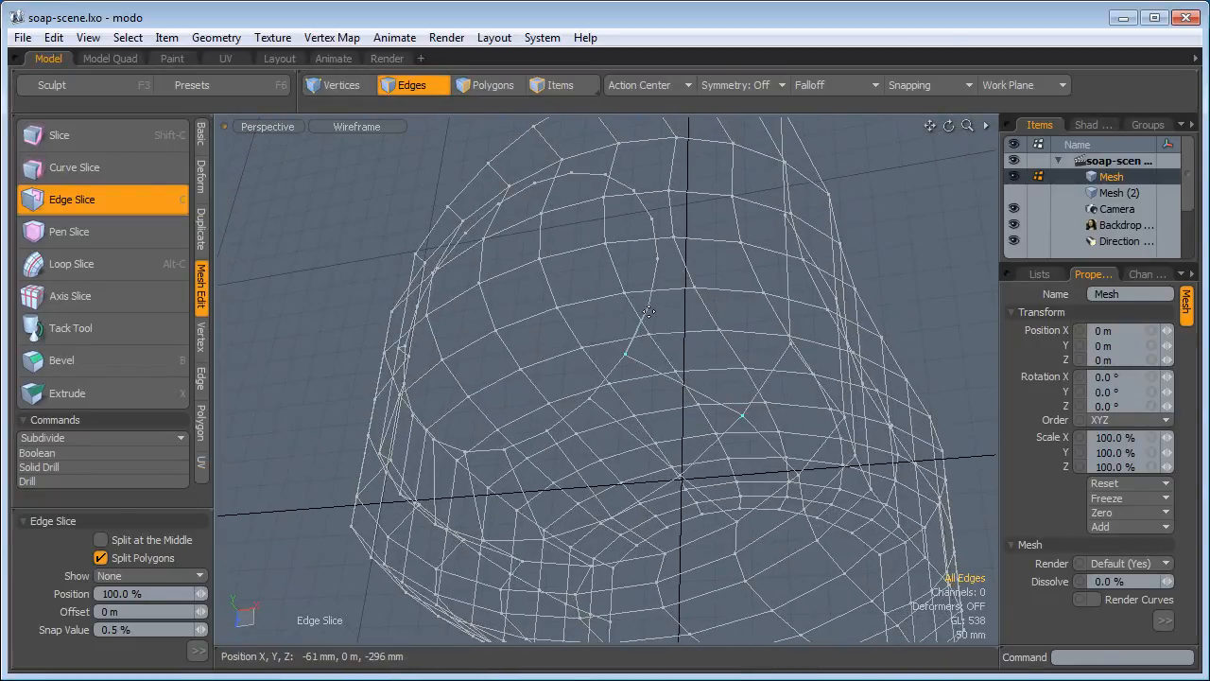
pyautogui.hotkey('ctrl', 'z')
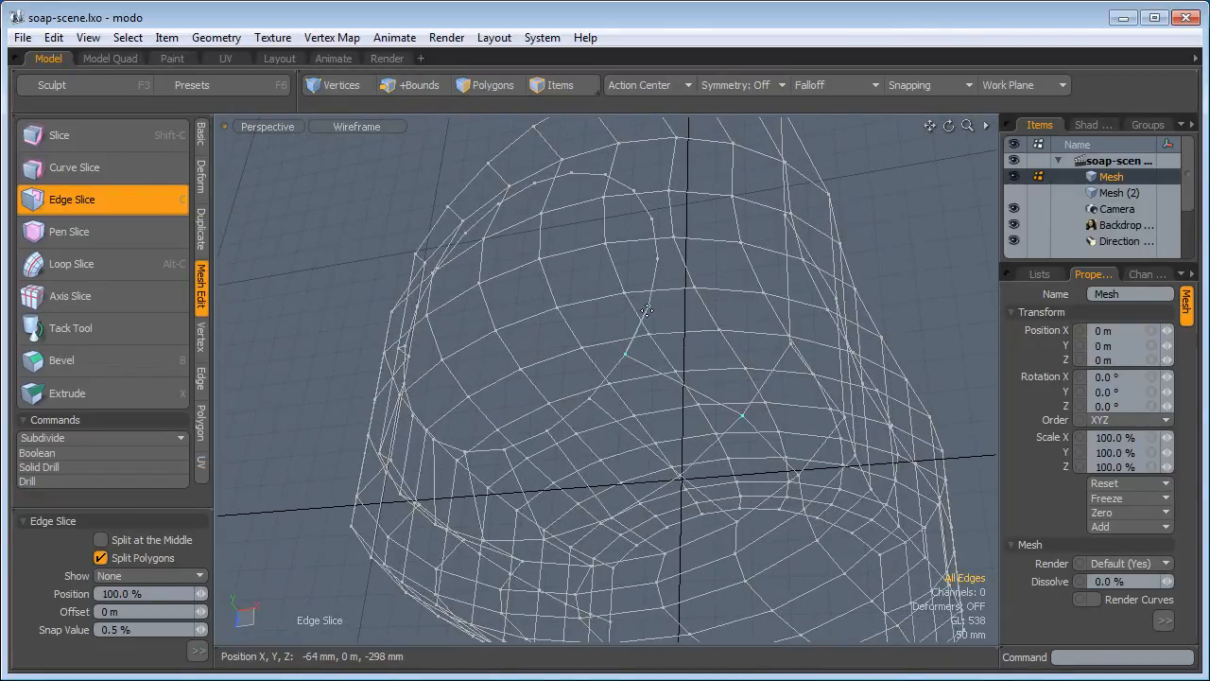
pyautogui.keyDown('alt'); pyautogui.moveTo(666, 327); pyautogui.dragTo(658, 440); pyautogui.keyUp('alt')
pyautogui.hotkey('ctrl', 'z')
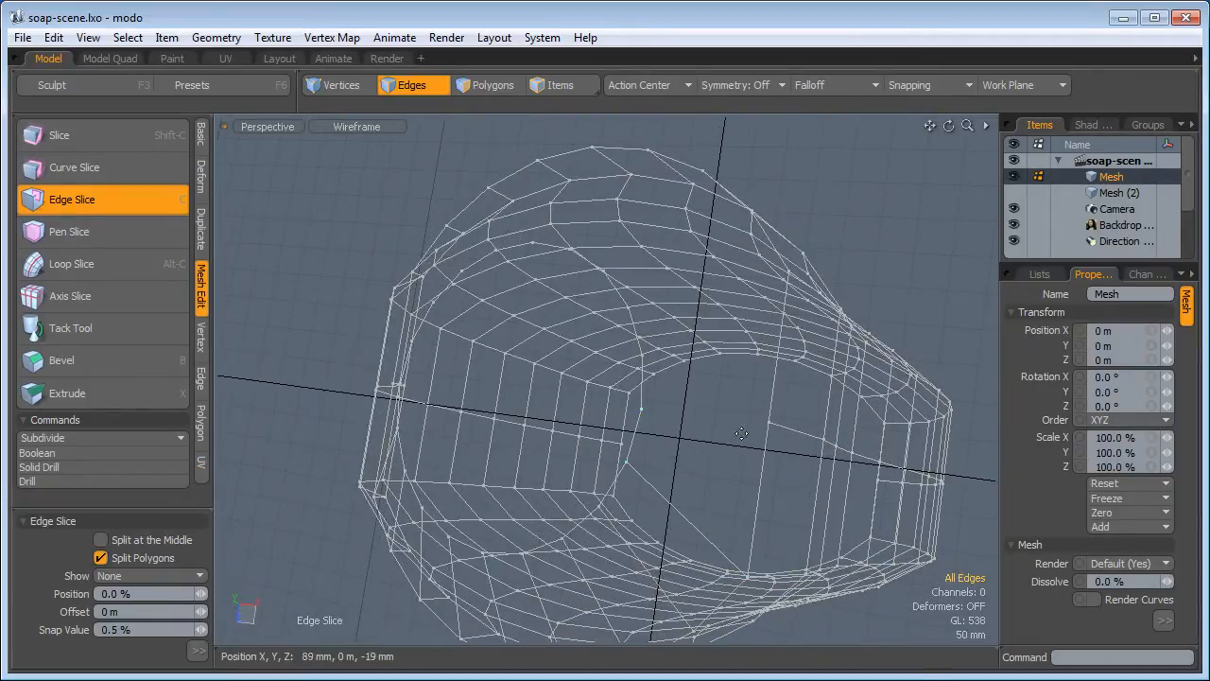
# Slice from the neck circle to the next rim vertex, sliding the cut's rim end to position 0%
pyautogui.keyDown('alt'); pyautogui.moveTo(762, 428); pyautogui.dragTo(770, 457); pyautogui.keyUp('alt')
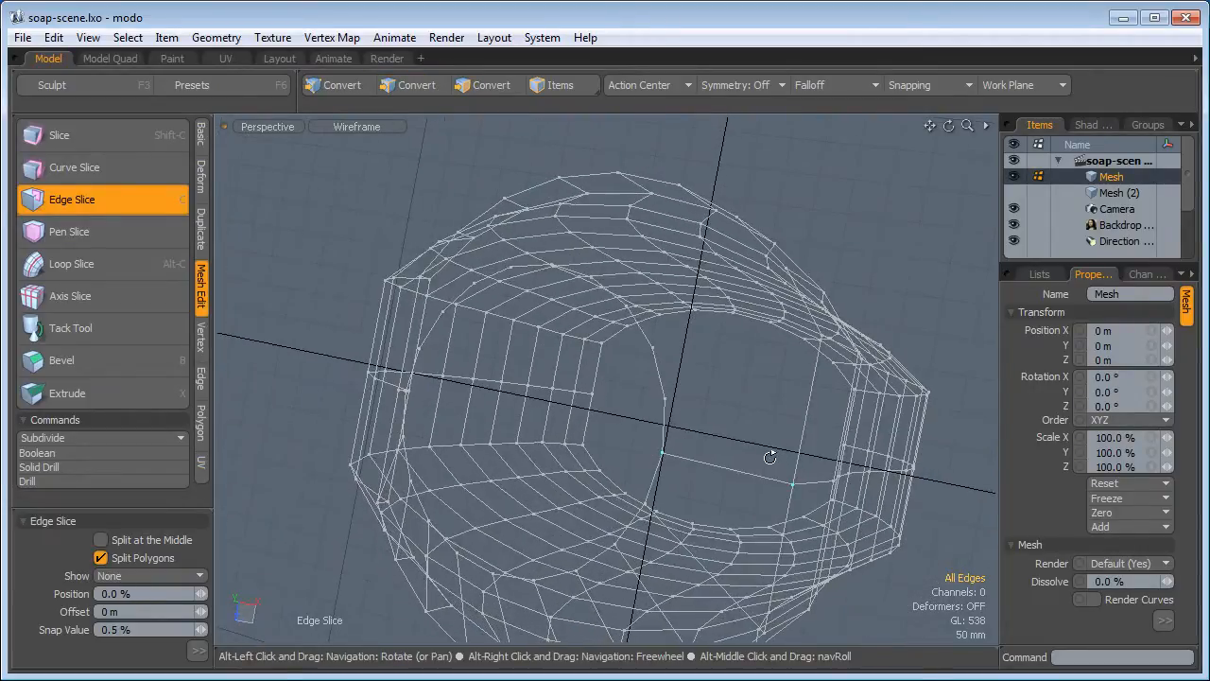
pyautogui.keyDown('alt'); pyautogui.moveTo(702, 422); pyautogui.dragTo(829, 388); pyautogui.keyUp('alt')
pyautogui.click(794, 385)
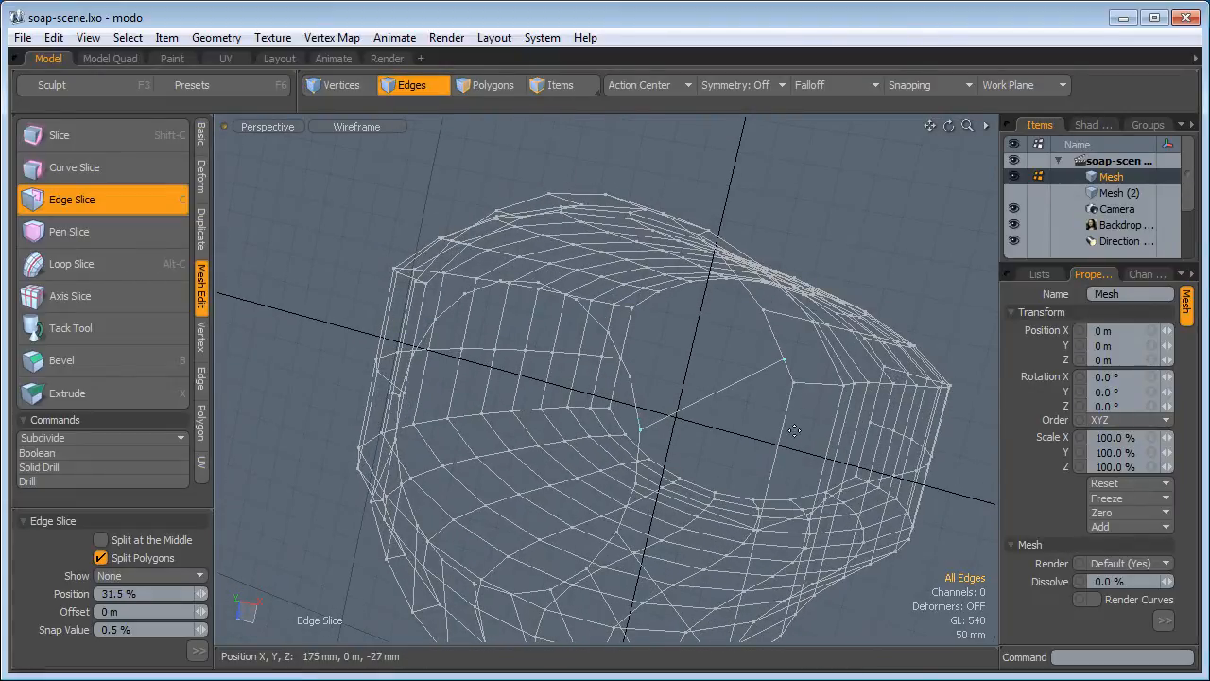
pyautogui.moveTo(789, 365); pyautogui.dragTo(792, 382)
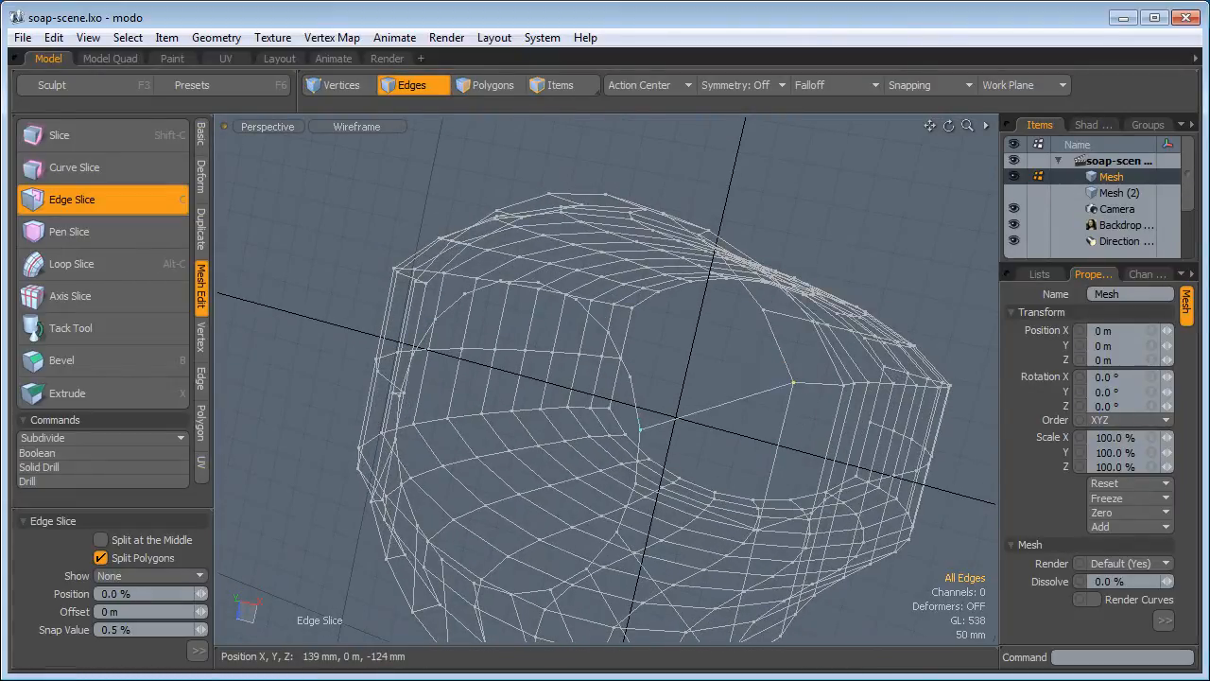
pyautogui.keyDown('shift'); pyautogui.click(636, 383); pyautogui.keyUp('shift')
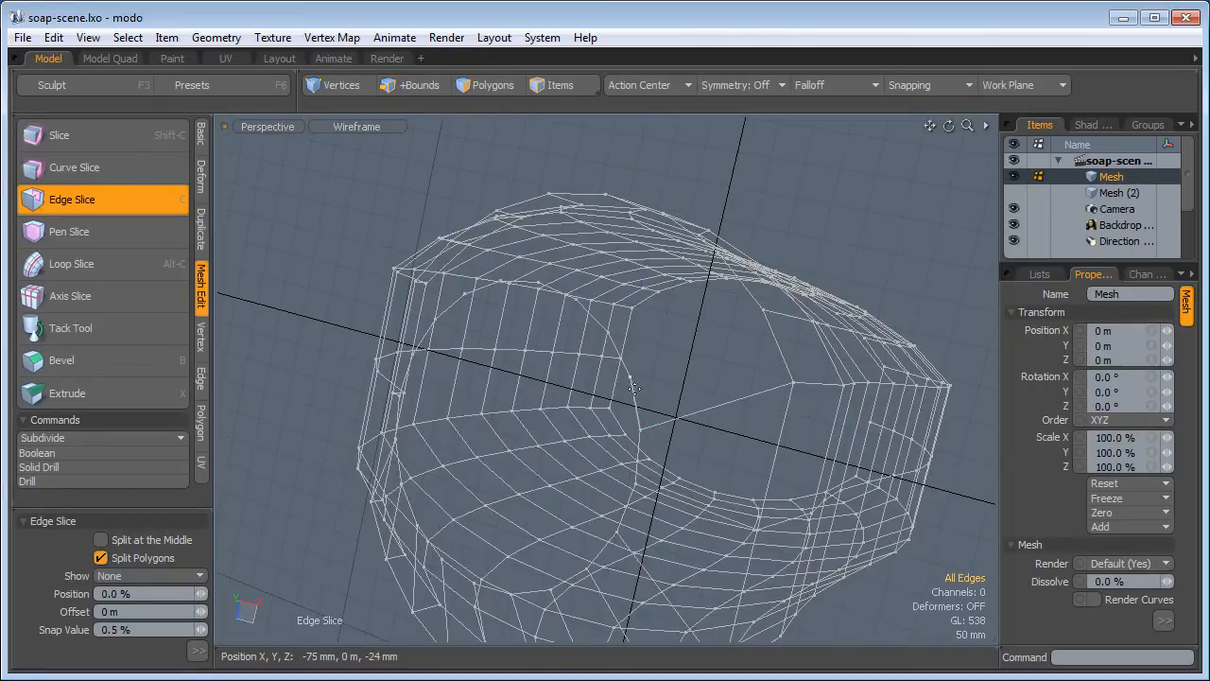
# Add further Edge Slice cuts around the cap's far side between neck-circle vertices and the rim
pyautogui.keyDown('alt'); pyautogui.moveTo(634, 389); pyautogui.dragTo(702, 334); pyautogui.keyUp('alt')
pyautogui.keyDown('shift'); pyautogui.click(629, 359); pyautogui.keyUp('shift')
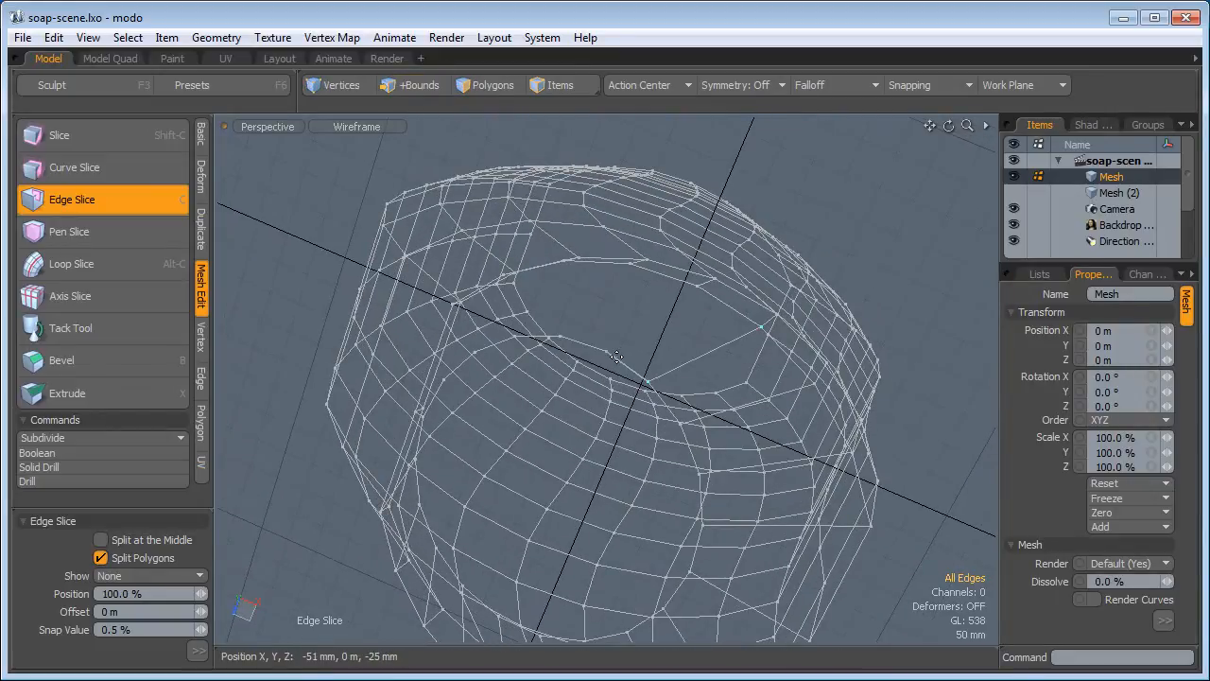
pyautogui.keyDown('alt'); pyautogui.moveTo(607, 349); pyautogui.dragTo(654, 346); pyautogui.keyUp('alt')
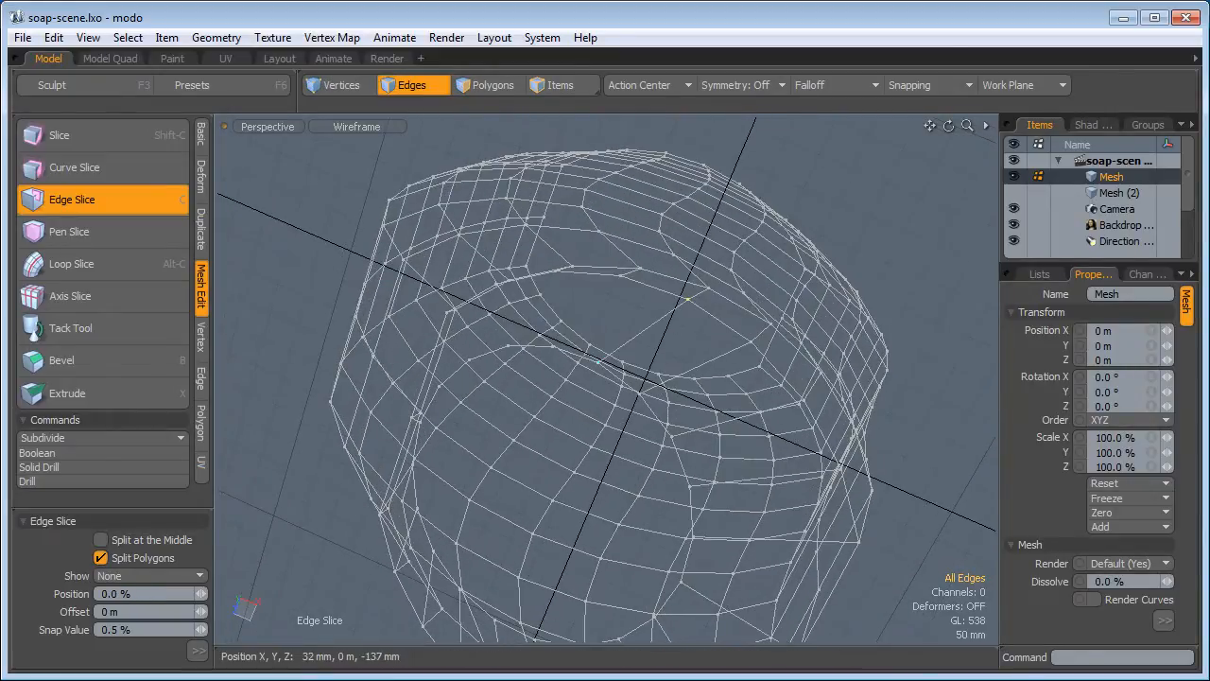
pyautogui.keyDown('alt'); pyautogui.moveTo(696, 312); pyautogui.dragTo(595, 336); pyautogui.keyUp('alt')
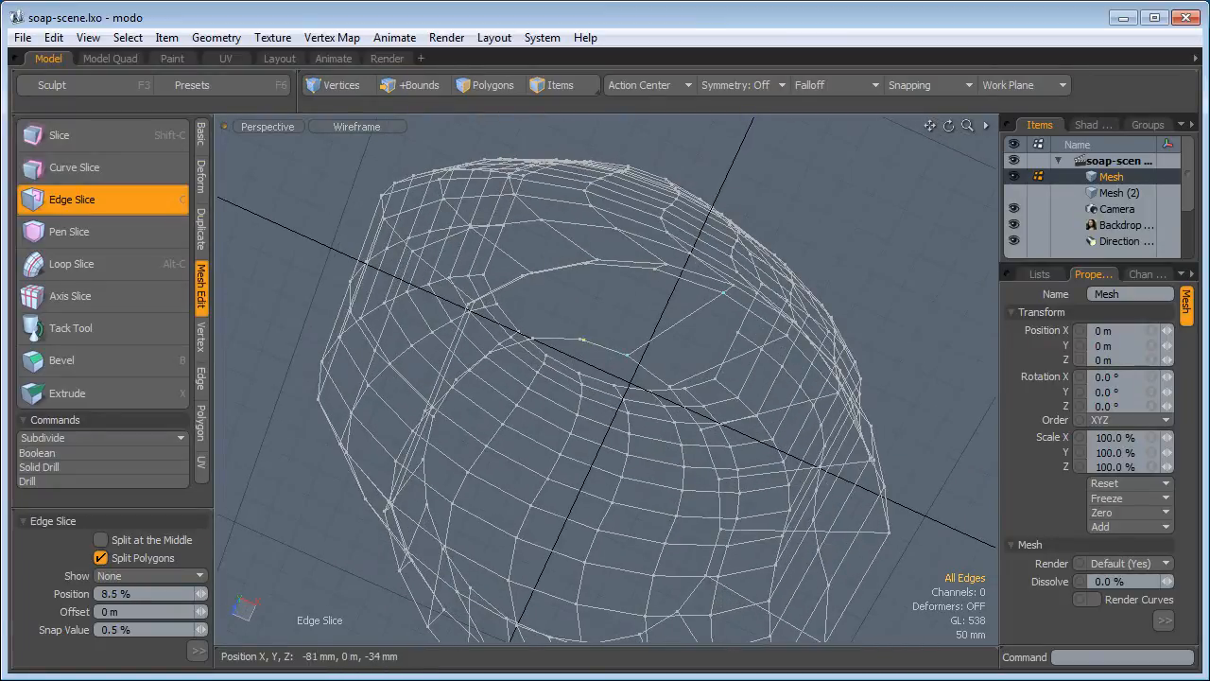
pyautogui.keyDown('alt'); pyautogui.moveTo(648, 292); pyautogui.dragTo(677, 293); pyautogui.keyUp('alt')
pyautogui.click(567, 342)
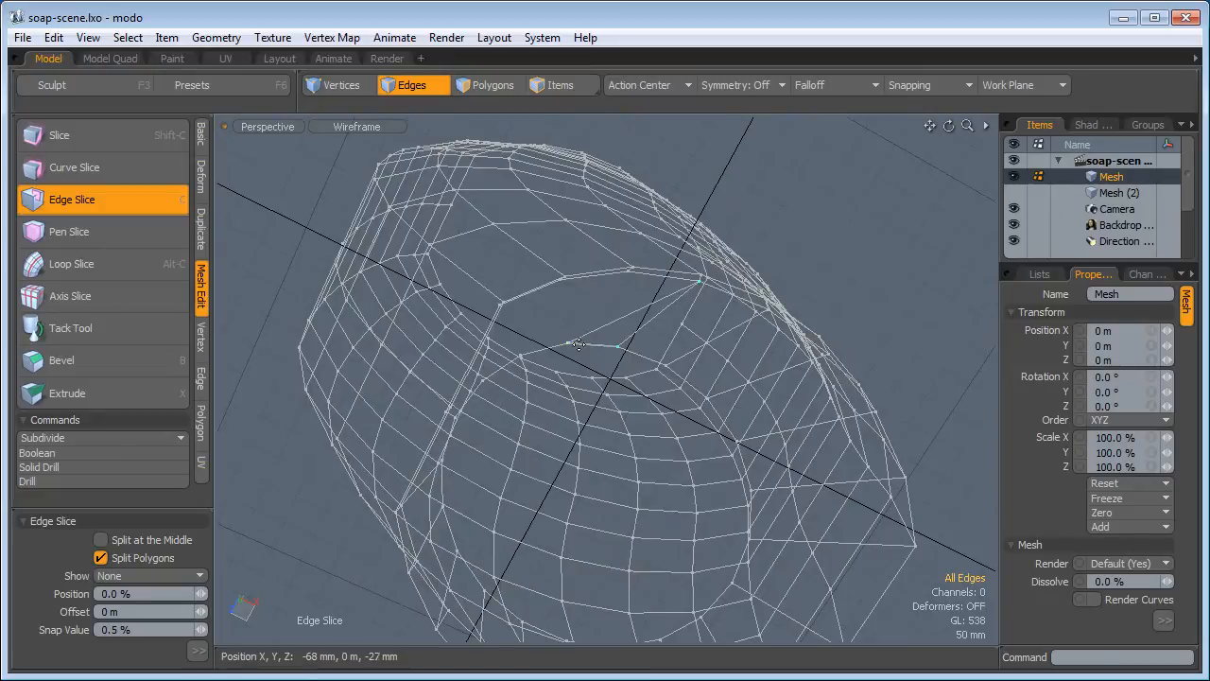
# Undo the last cut point, complete the remaining neck-circle-to-rim cuts and finish Edge Slice
pyautogui.hotkey('ctrl', 'z')
pyautogui.keyDown('alt'); pyautogui.moveTo(645, 289); pyautogui.dragTo(611, 329); pyautogui.keyUp('alt')
pyautogui.keyDown('alt'); pyautogui.moveTo(635, 270); pyautogui.dragTo(616, 306); pyautogui.keyUp('alt')
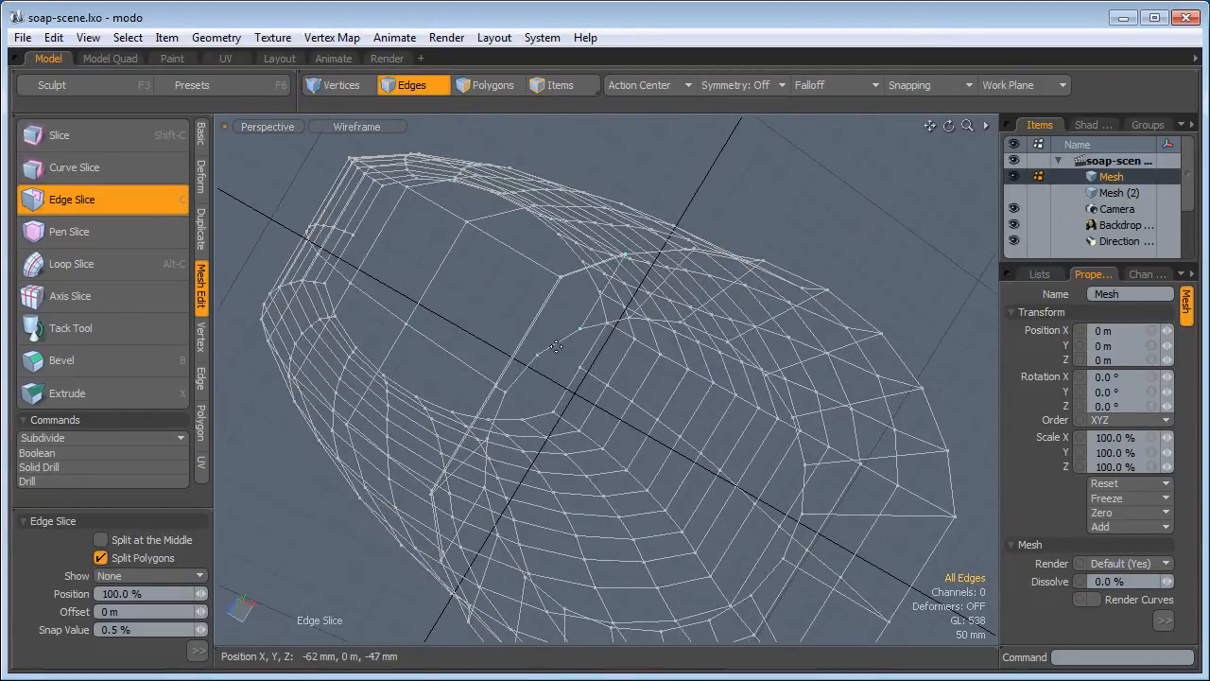
pyautogui.keyDown('alt'); pyautogui.moveTo(557, 347); pyautogui.dragTo(603, 412); pyautogui.keyUp('alt')
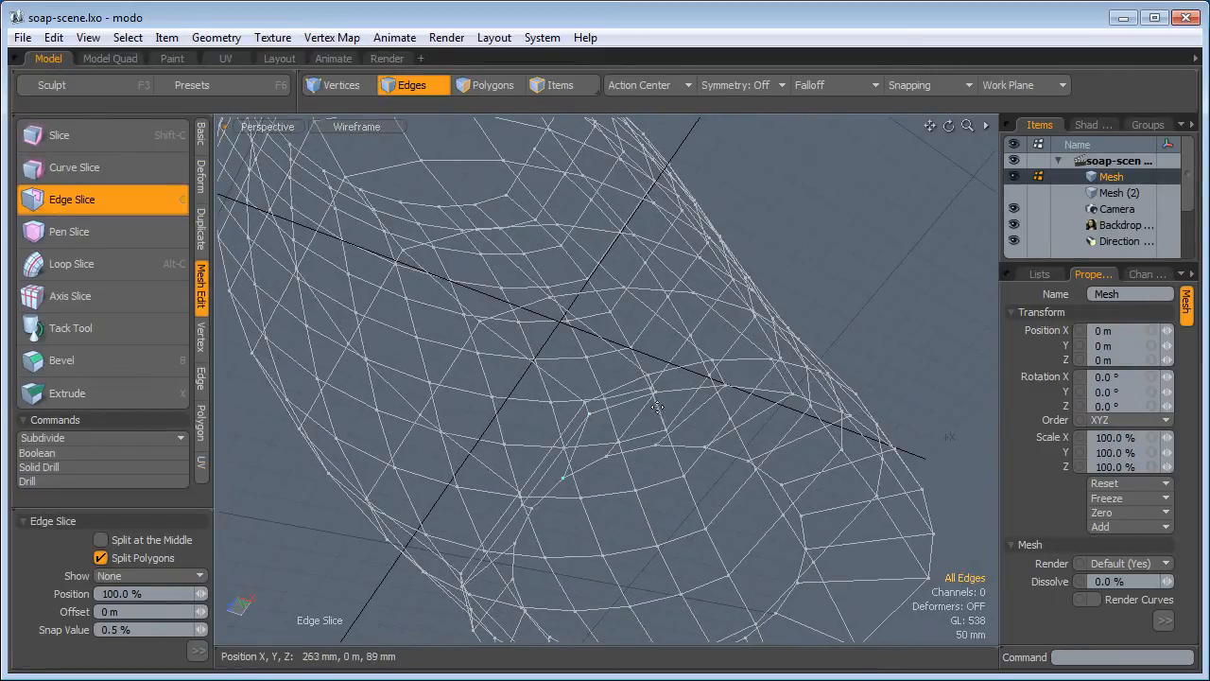
pyautogui.press('space')
pyautogui.keyDown('ctrl'); pyautogui.keyDown('alt'); pyautogui.moveTo(738, 462); pyautogui.dragTo(624, 416); pyautogui.keyUp('alt'); pyautogui.keyUp('ctrl')
pyautogui.keyDown('alt'); pyautogui.moveTo(652, 274); pyautogui.dragTo(454, 177); pyautogui.keyUp('alt')
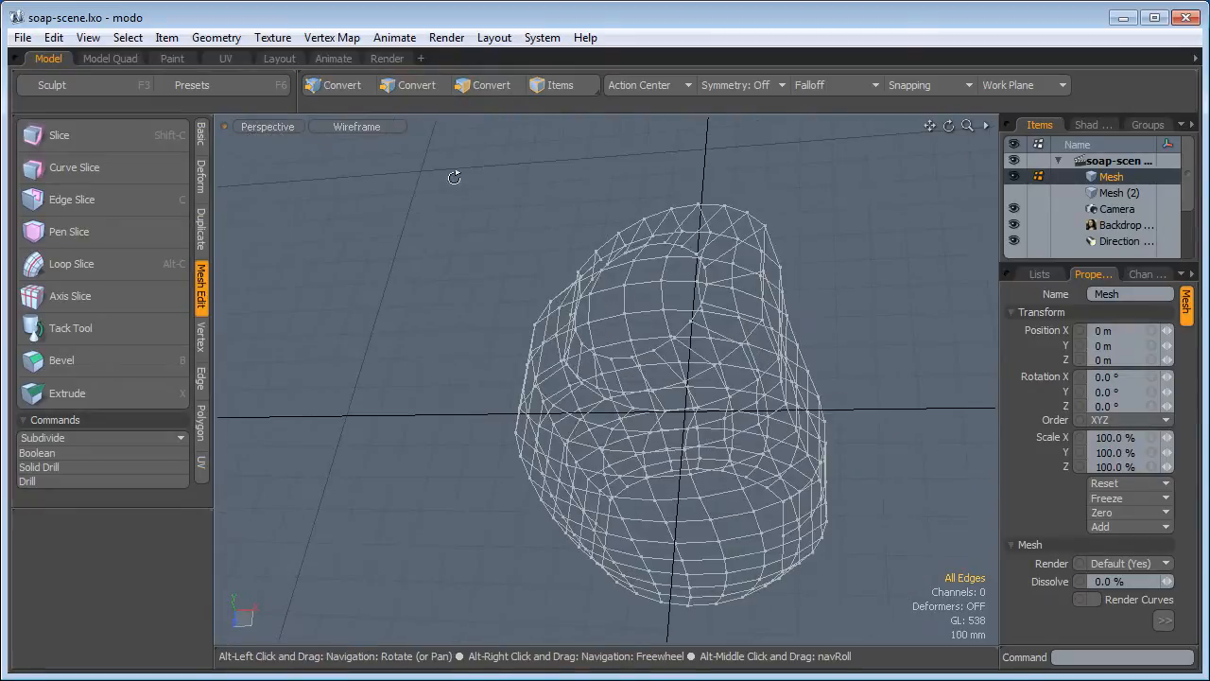
# Display the bottle in Shaded Texture style and turn on subdivision smoothing to inspect the shoulder cap
pyautogui.click(353, 130)
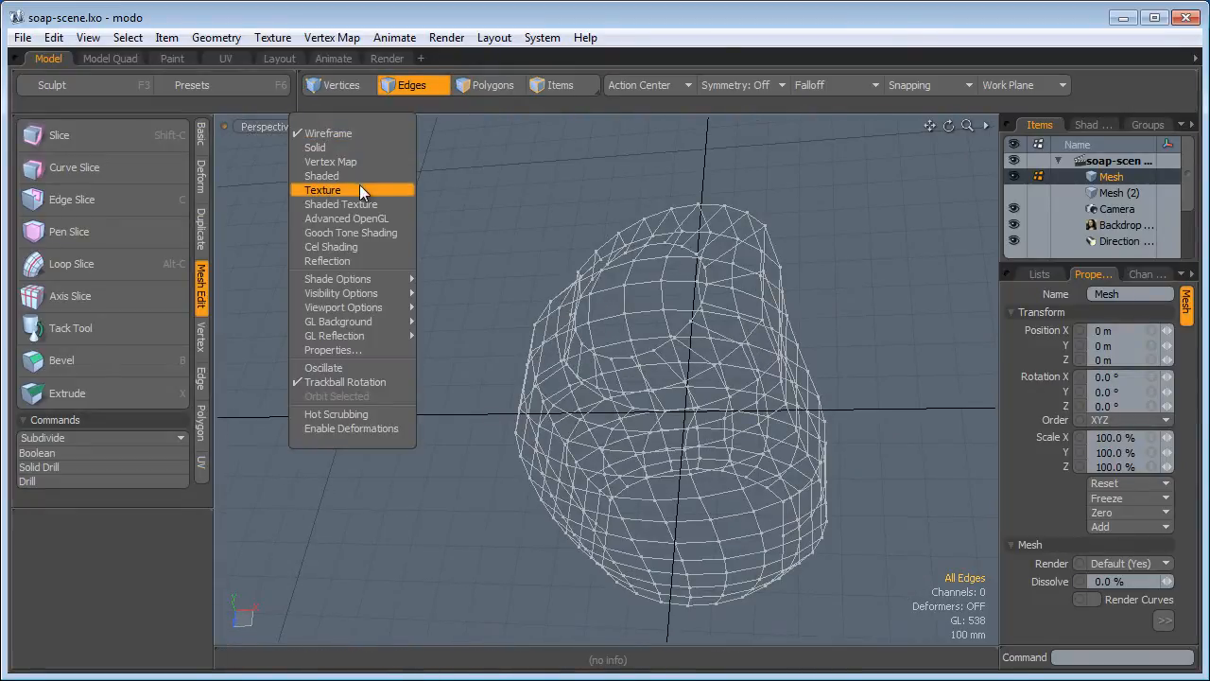
pyautogui.click(340, 205)
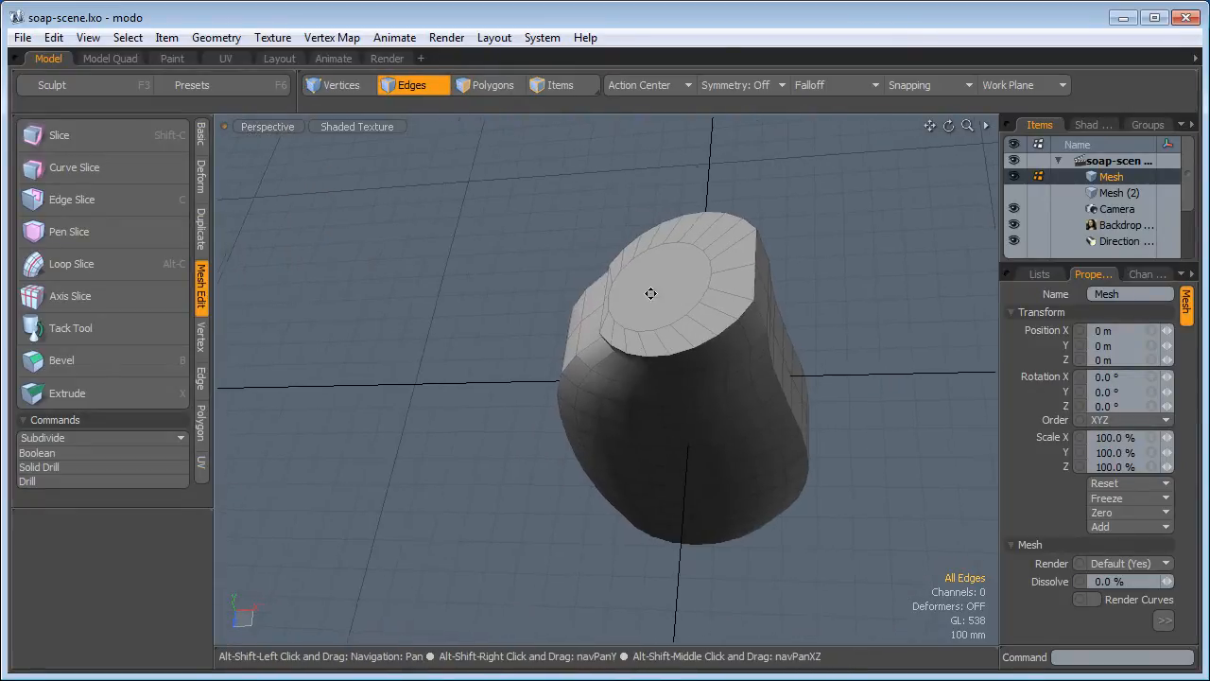
pyautogui.press('Tab')
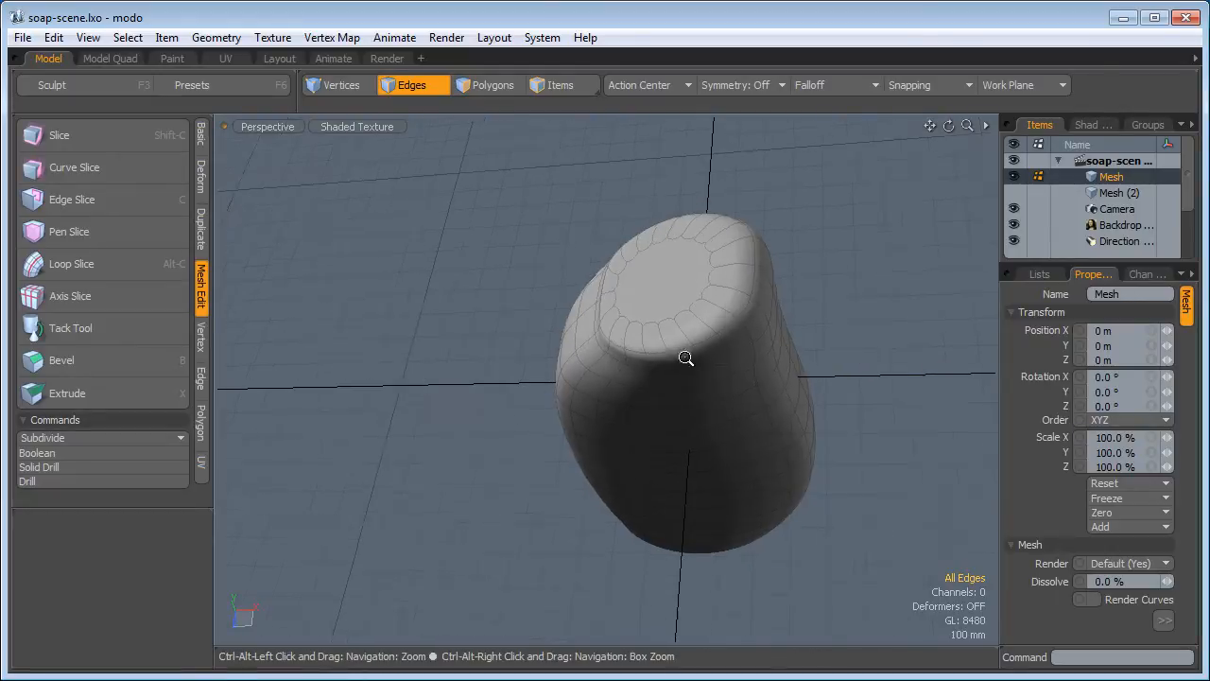
pyautogui.keyDown('alt'); pyautogui.moveTo(689, 354); pyautogui.dragTo(405, 262); pyautogui.keyUp('alt')
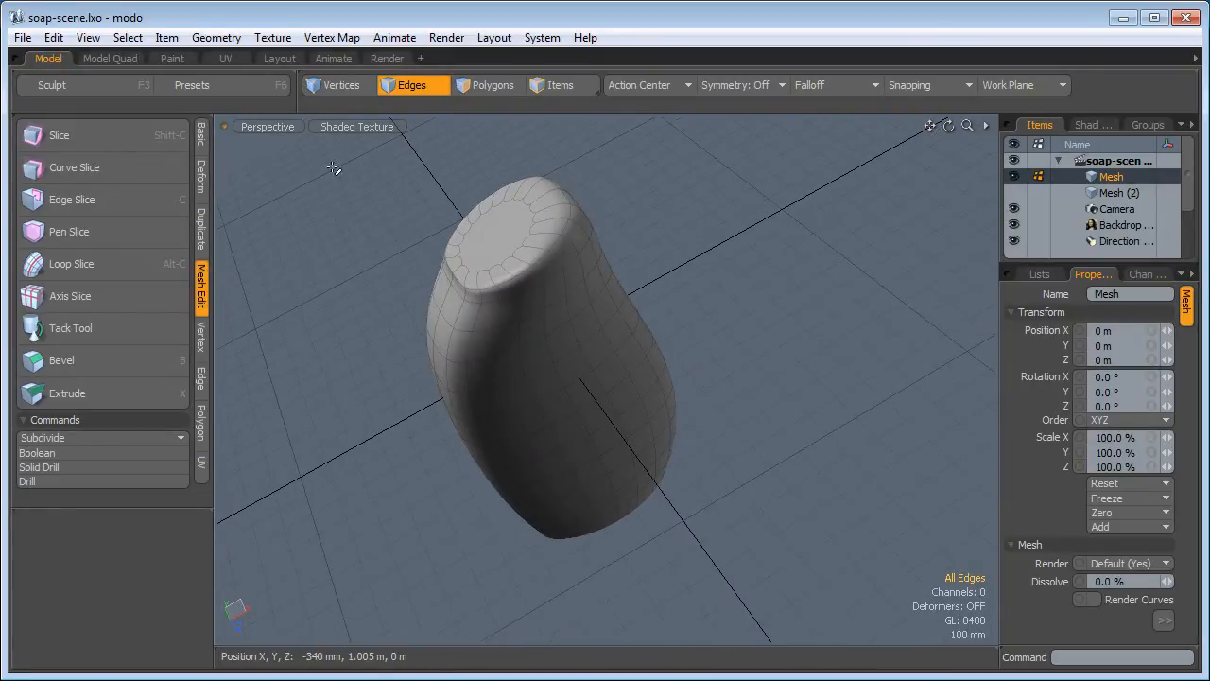
# Merge the bottle's duplicate vertices using the Automatic range
pyautogui.click(203, 334)
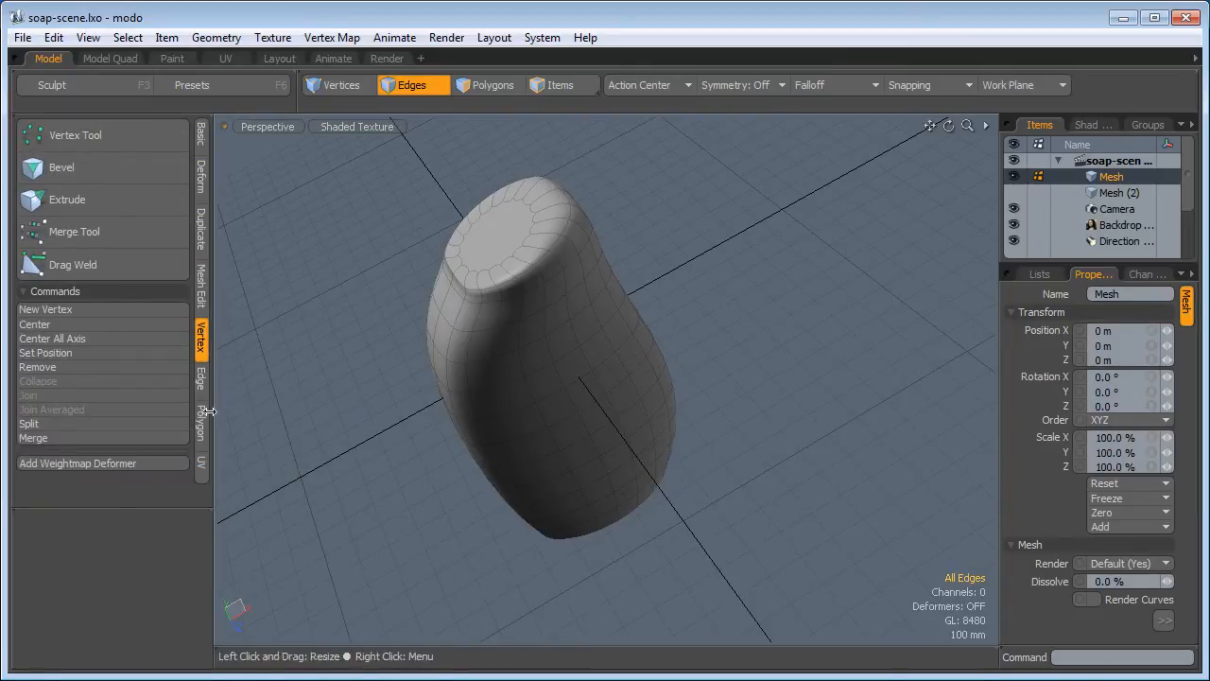
pyautogui.click(87, 438)
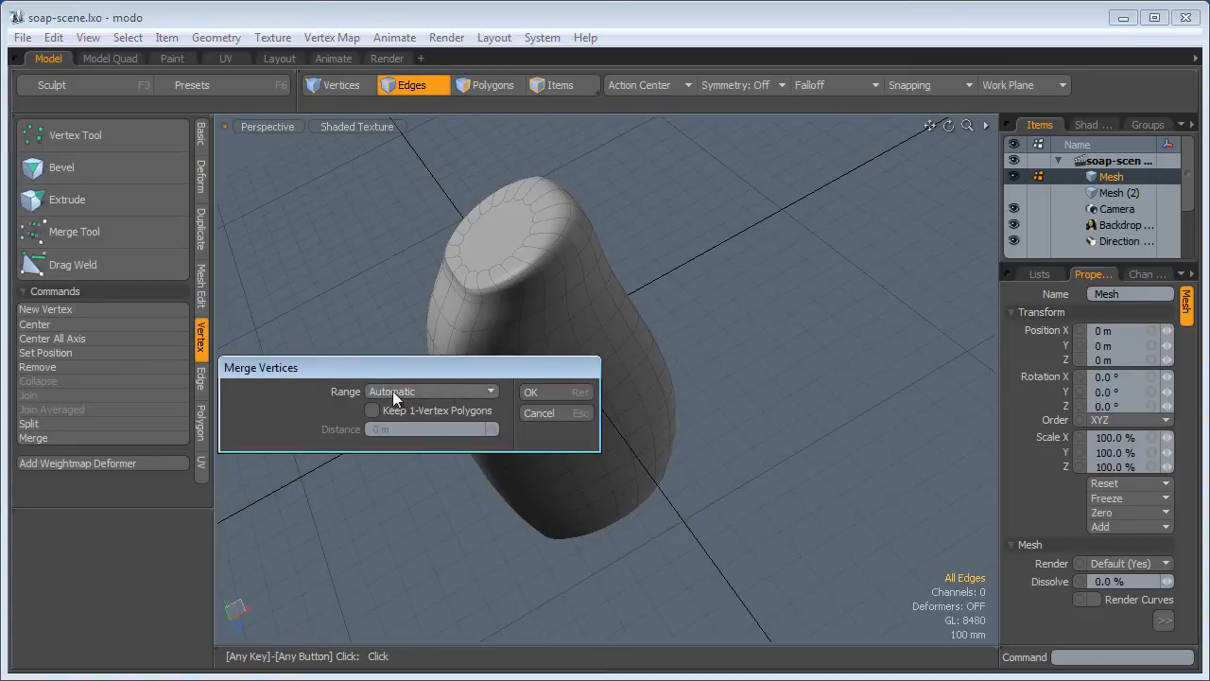
pyautogui.click(542, 390)
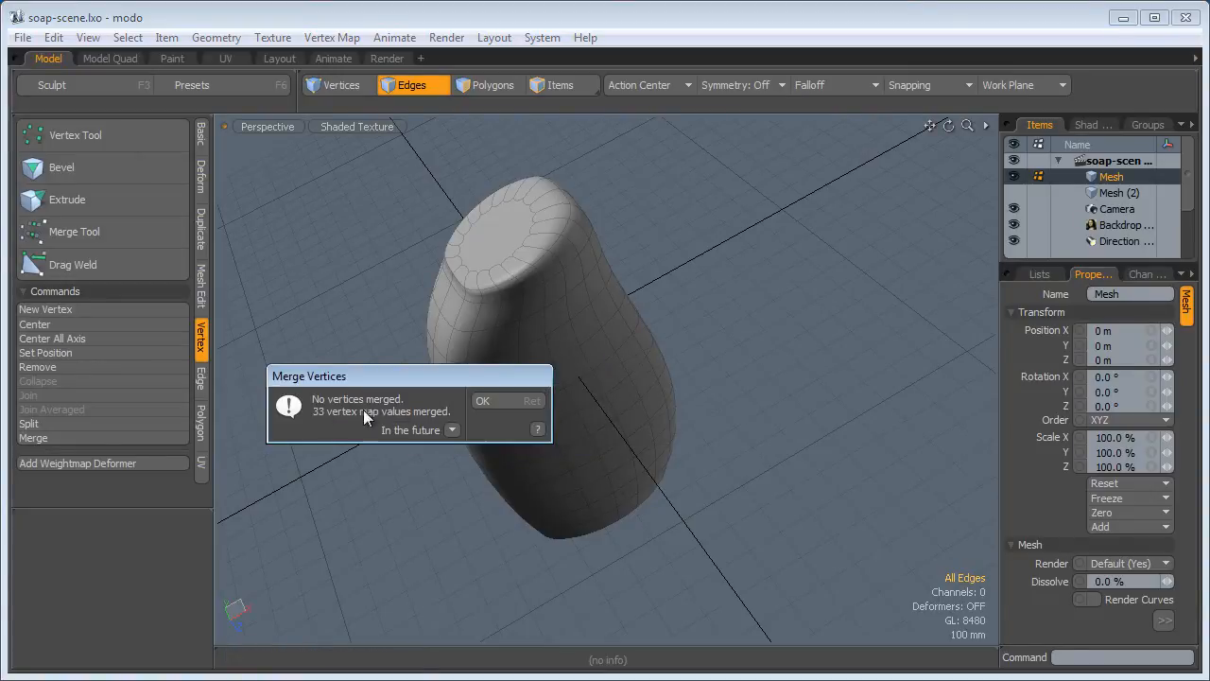
pyautogui.click(507, 401)
pyautogui.keyDown('alt'); pyautogui.moveTo(784, 346); pyautogui.dragTo(530, 340); pyautogui.keyUp('alt')
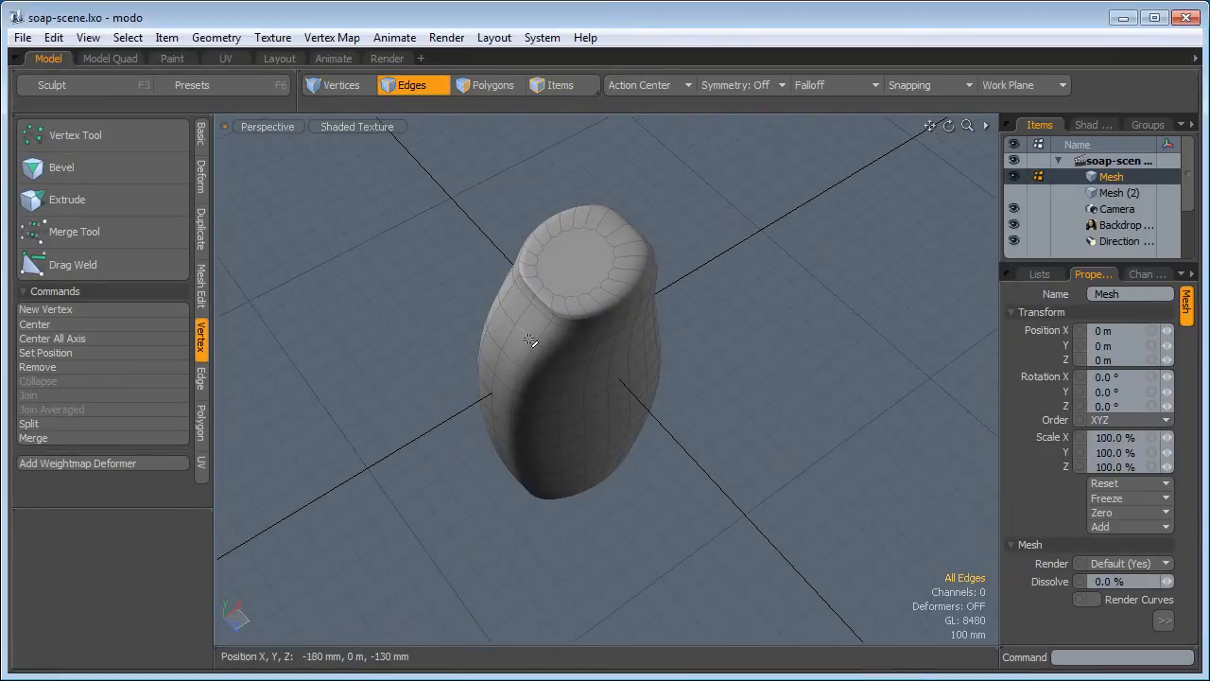
# Turn off subdivision smoothing in the four-view layout and bevel the round neck polygon outward with a 70 mm shift
pyautogui.click(110, 59)
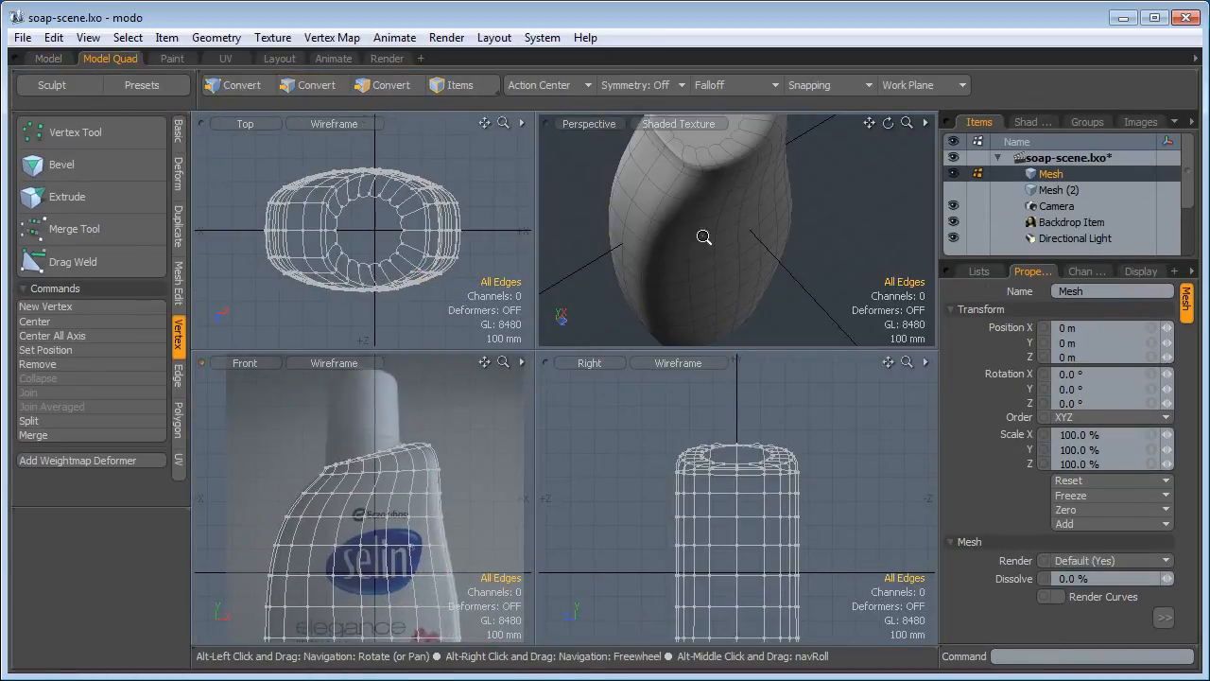
pyautogui.keyDown('ctrl'); pyautogui.keyDown('alt'); pyautogui.moveTo(704, 236); pyautogui.dragTo(702, 198); pyautogui.keyUp('alt'); pyautogui.keyUp('ctrl')
pyautogui.moveTo(702, 198)
pyautogui.keyDown('alt'); pyautogui.keyDown('shift'); pyautogui.mouseDown()
pyautogui.moveTo(716, 246)
pyautogui.moveTo(690, 205)
pyautogui.mouseUp(); pyautogui.keyUp('shift'); pyautogui.keyUp('alt')
pyautogui.press('Tab')
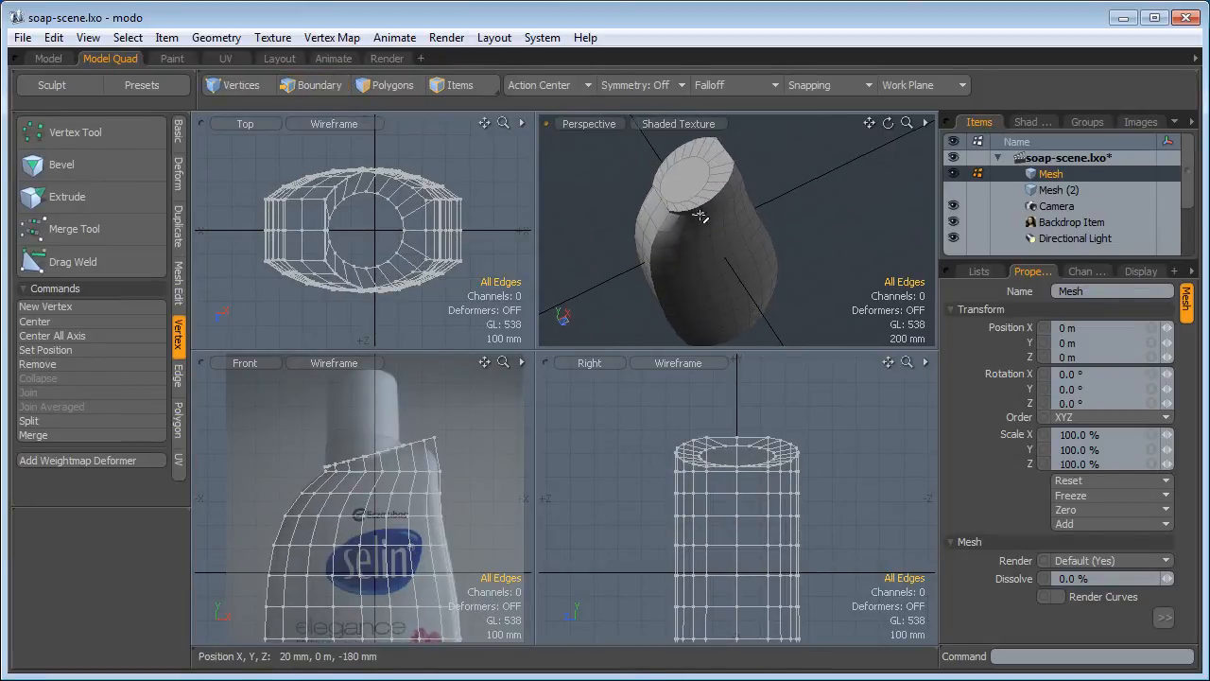
pyautogui.click(388, 85)
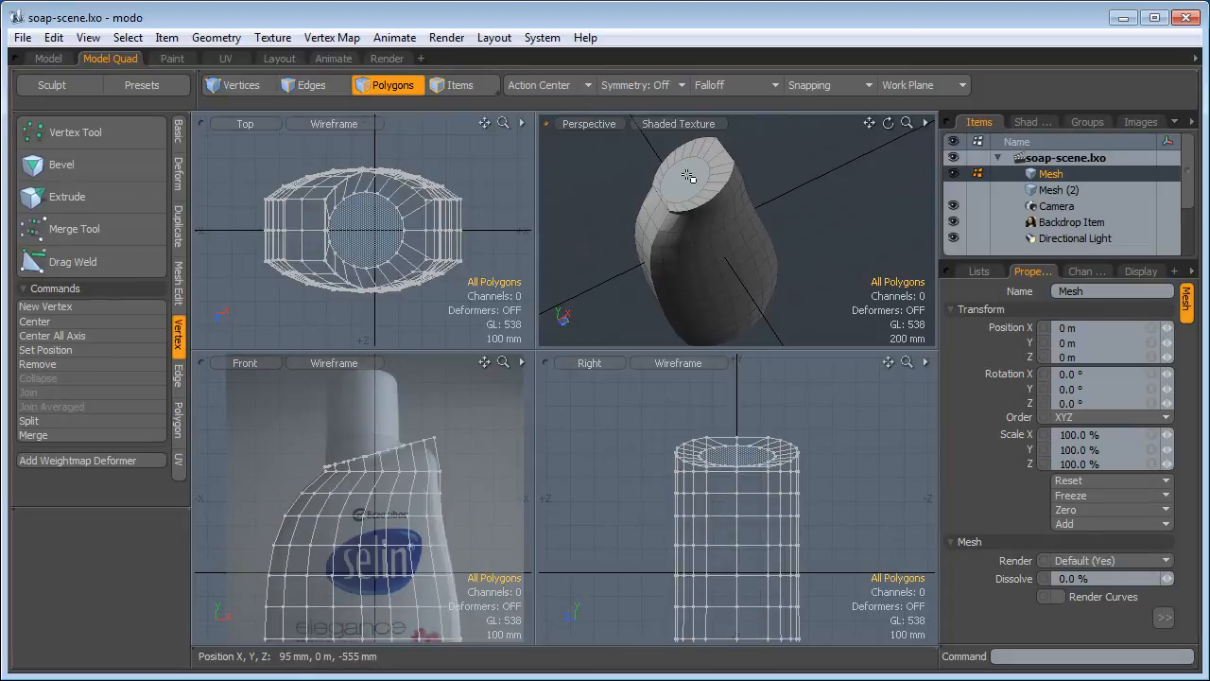
pyautogui.click(378, 244)
pyautogui.keyDown('ctrl'); pyautogui.keyDown('alt'); pyautogui.moveTo(345, 519); pyautogui.dragTo(414, 539); pyautogui.keyUp('alt'); pyautogui.keyUp('ctrl')
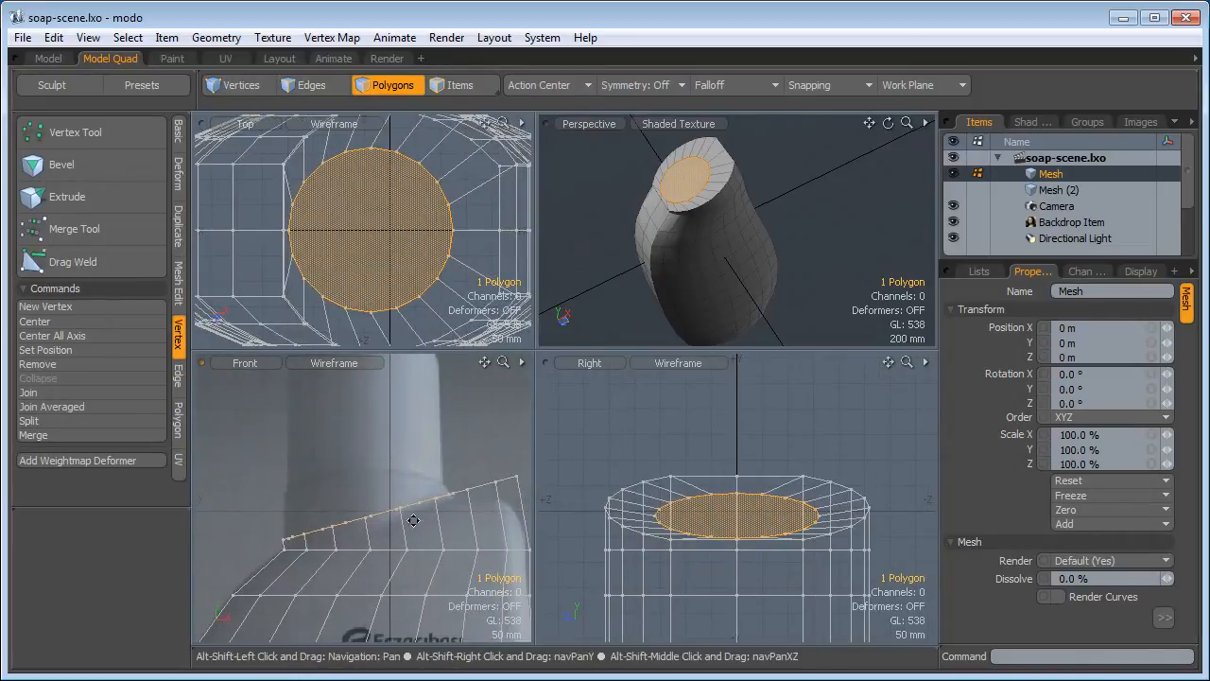
pyautogui.press('b')
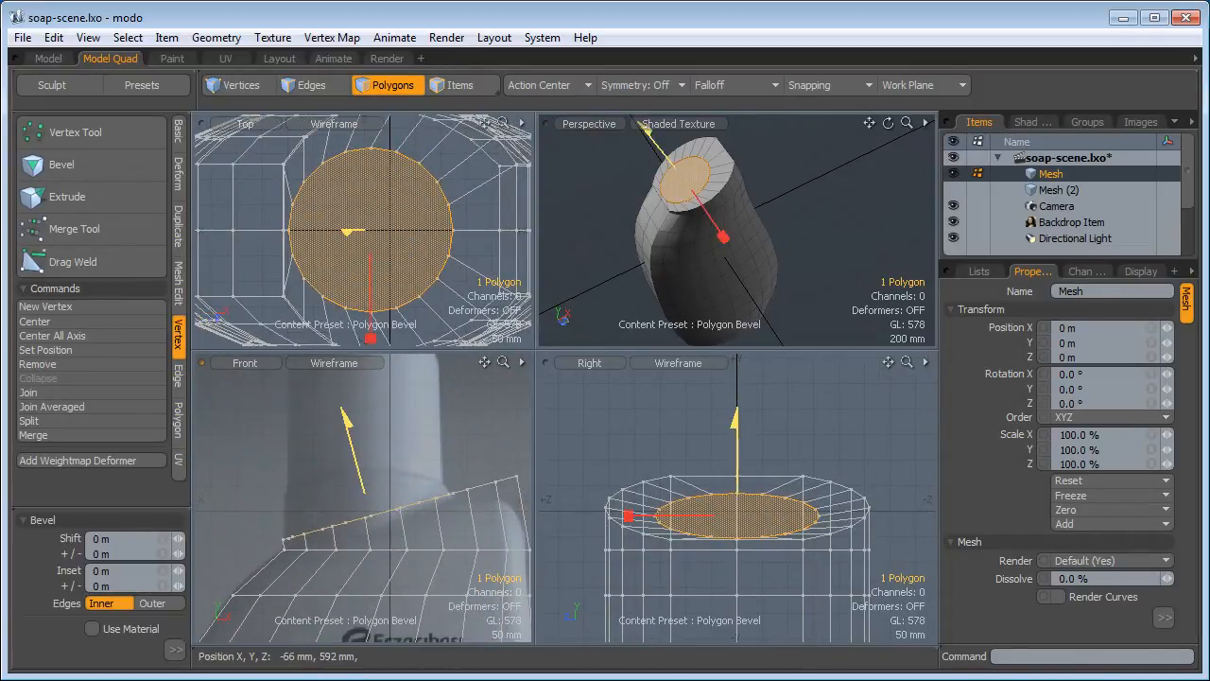
pyautogui.moveTo(376, 464); pyautogui.dragTo(369, 430)
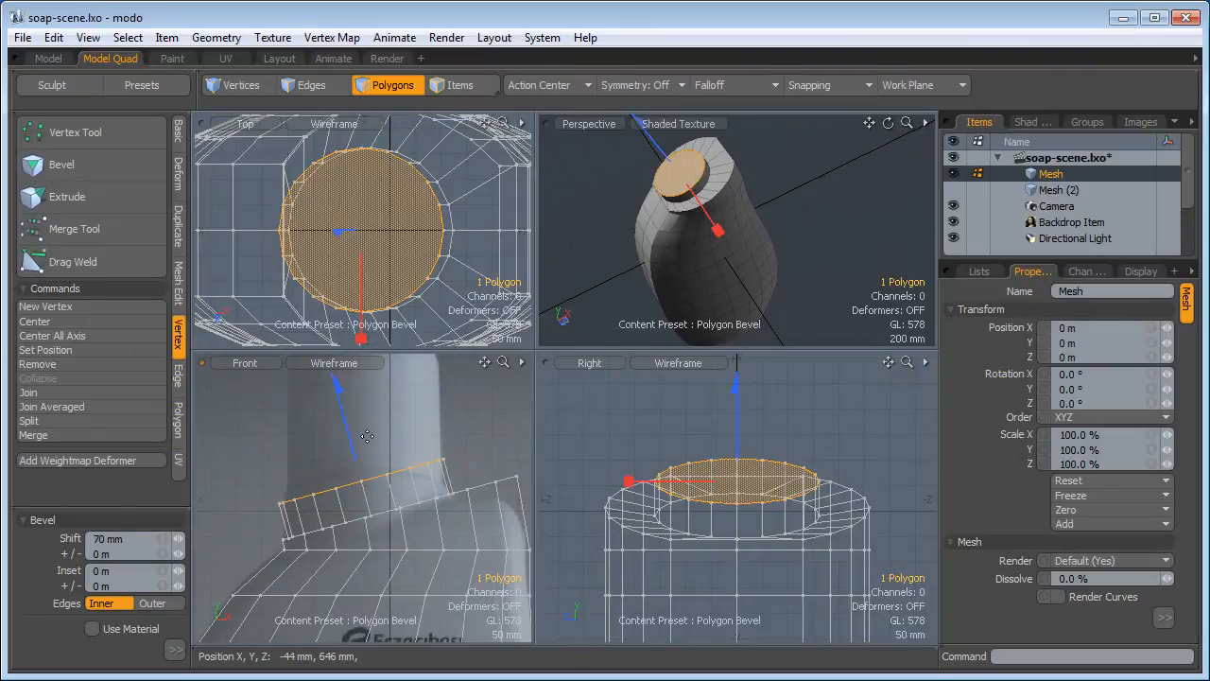
# Flatten the raised neck polygon to 0% Y scale and move it 18 mm in X and -16 mm in Y
pyautogui.press('y')
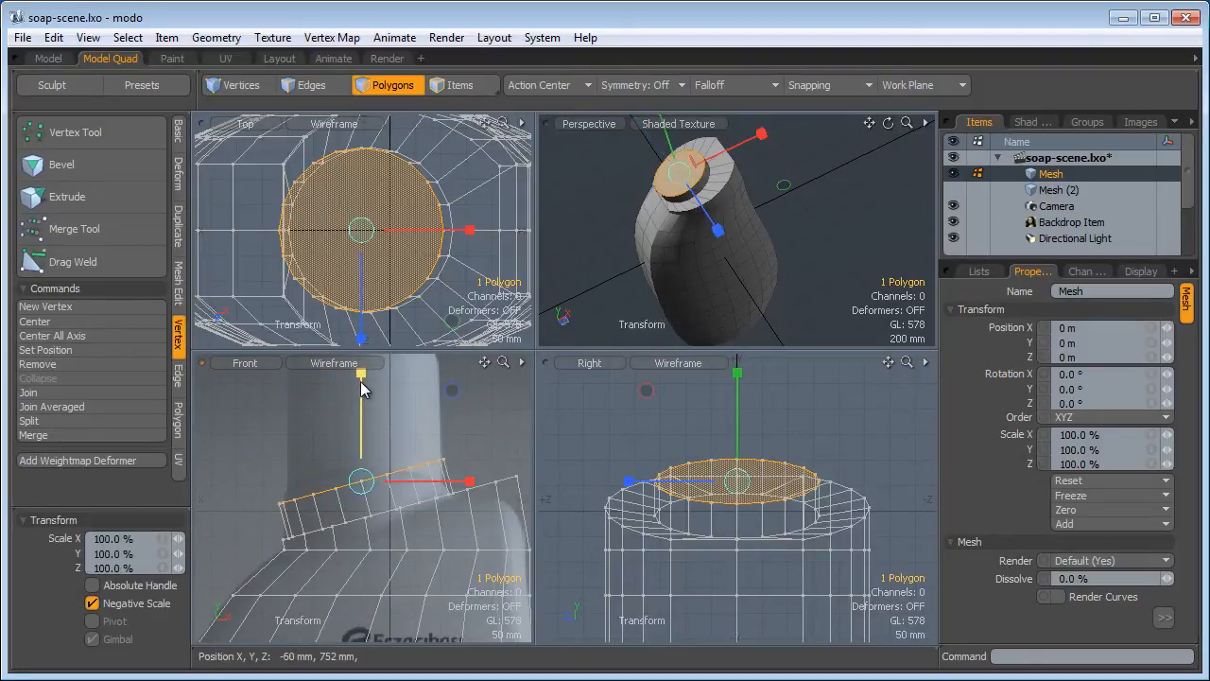
pyautogui.moveTo(738, 372); pyautogui.dragTo(737, 481)
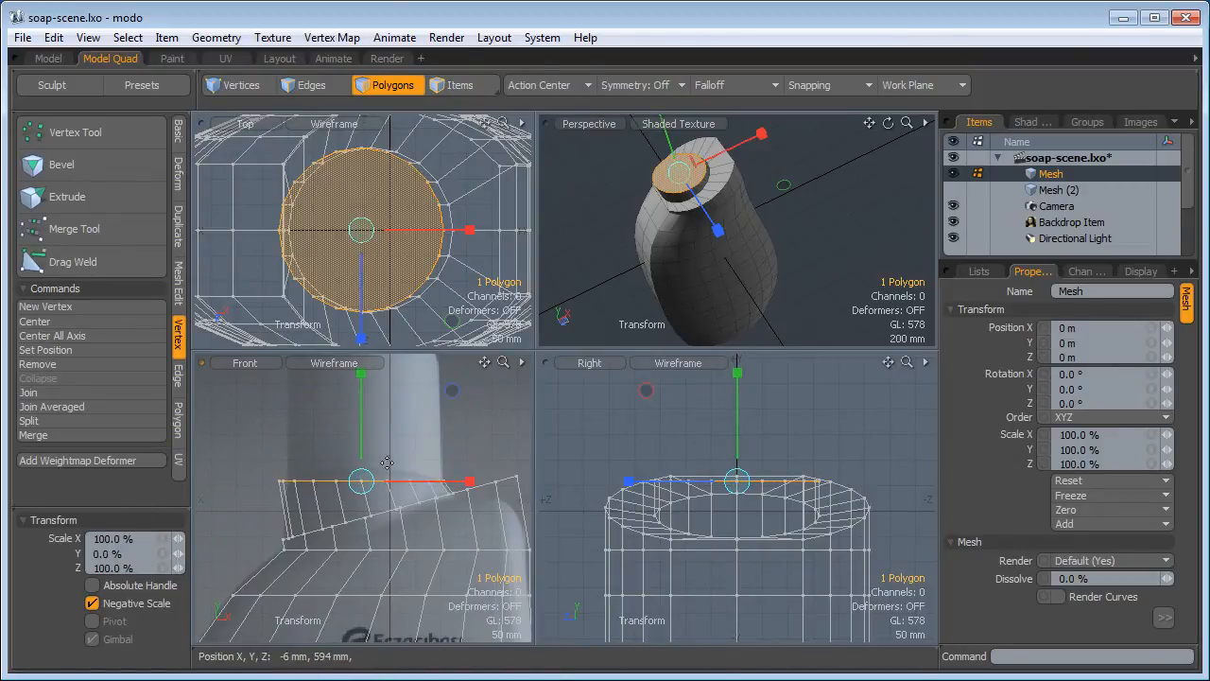
pyautogui.moveTo(407, 462)
pyautogui.keyDown('ctrl'); pyautogui.keyDown('alt'); pyautogui.mouseDown()
pyautogui.moveTo(381, 489)
pyautogui.moveTo(416, 481)
pyautogui.mouseUp(); pyautogui.keyUp('alt'); pyautogui.keyUp('ctrl')
pyautogui.press('w')
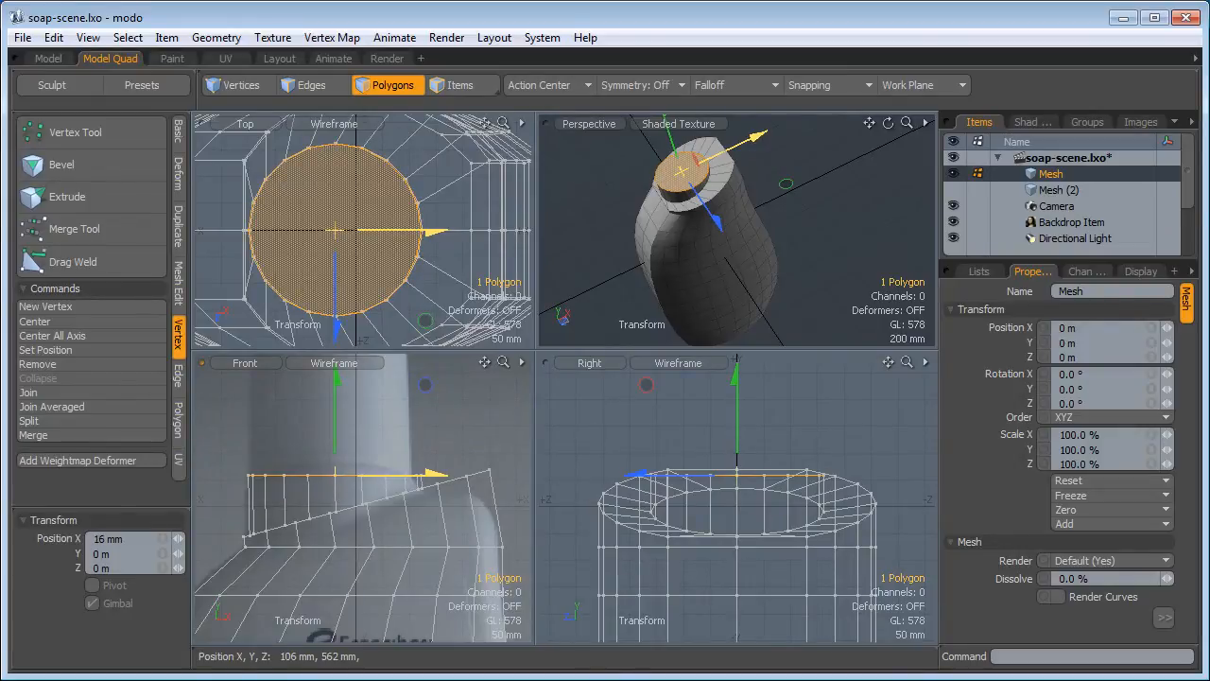
pyautogui.keyDown('ctrl'); pyautogui.keyDown('alt'); pyautogui.moveTo(346, 508); pyautogui.dragTo(375, 508); pyautogui.keyUp('alt'); pyautogui.keyUp('ctrl')
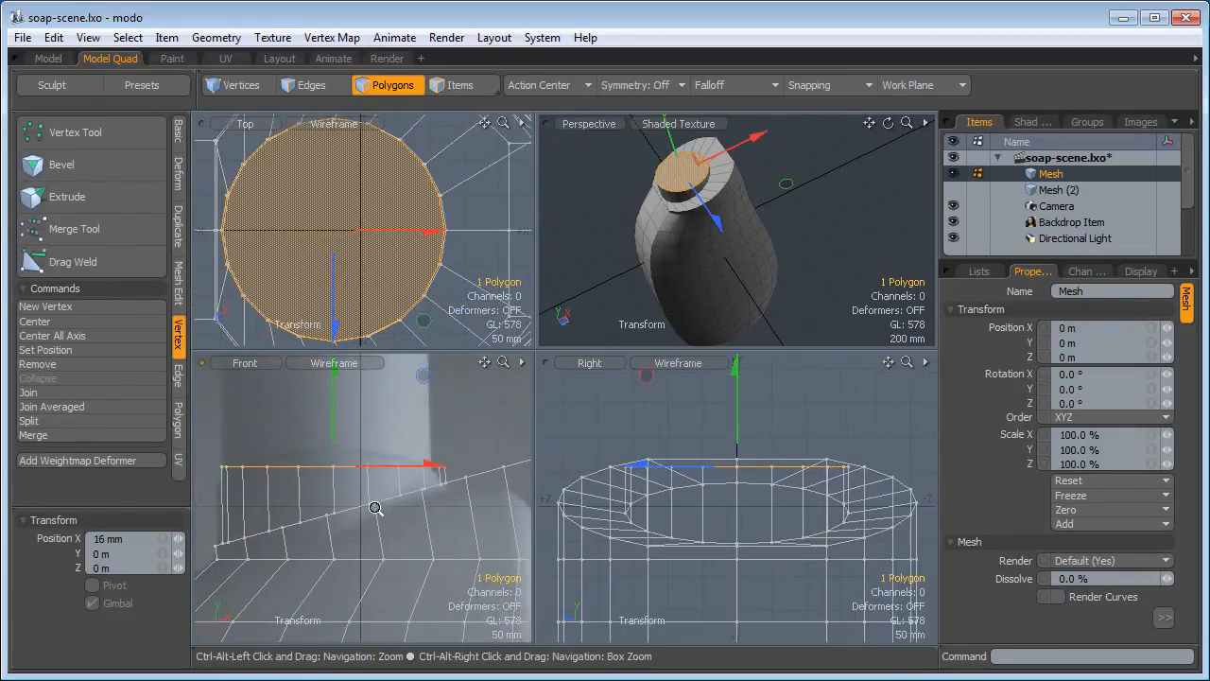
pyautogui.moveTo(435, 465); pyautogui.dragTo(437, 472)
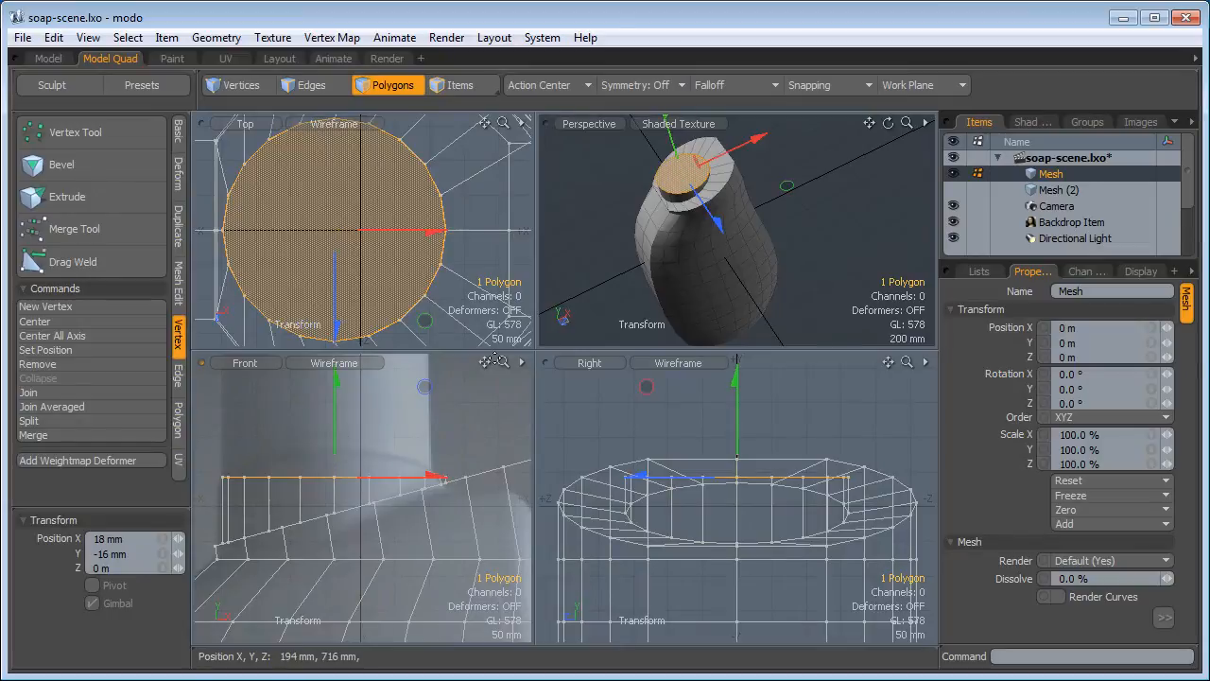
pyautogui.press('space')
# Form the neck groove with successive bevels on the top polygon: 20 mm inset, 22 mm shift and -20 mm inset
pyautogui.press('b')
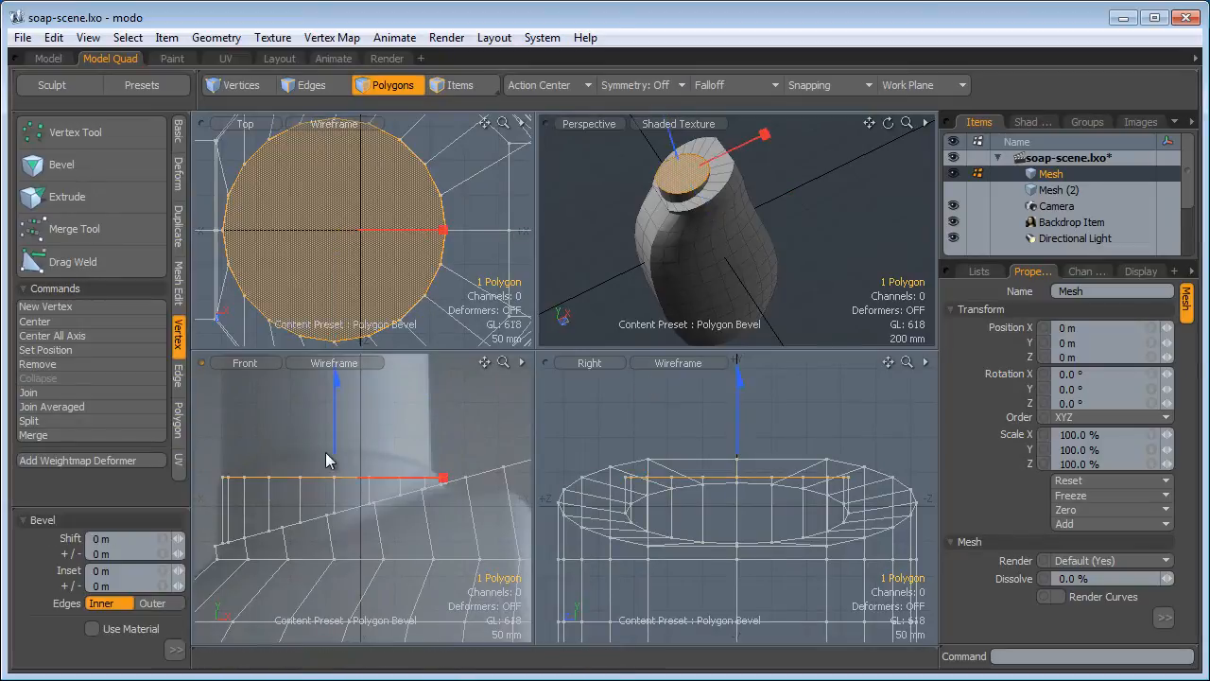
pyautogui.moveTo(448, 485); pyautogui.dragTo(443, 479)
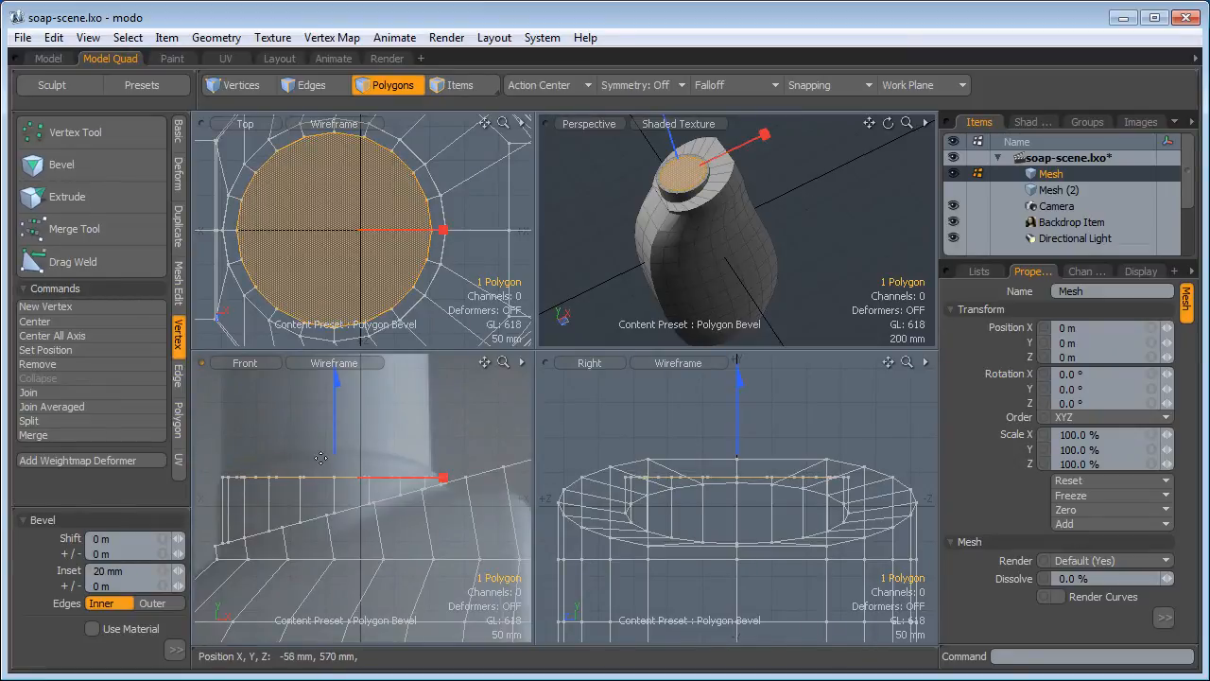
pyautogui.moveTo(737, 376); pyautogui.dragTo(739, 360)
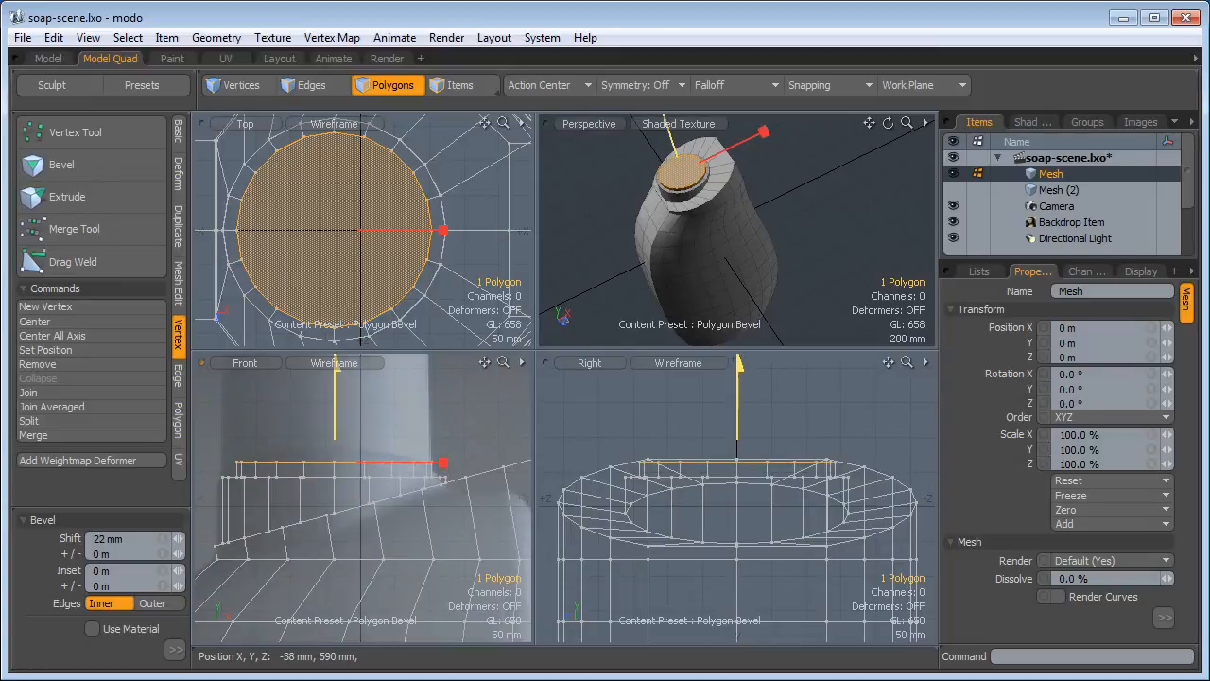
pyautogui.keyDown('shift'); pyautogui.click(372, 452); pyautogui.keyUp('shift')
pyautogui.moveTo(443, 468); pyautogui.dragTo(444, 463)
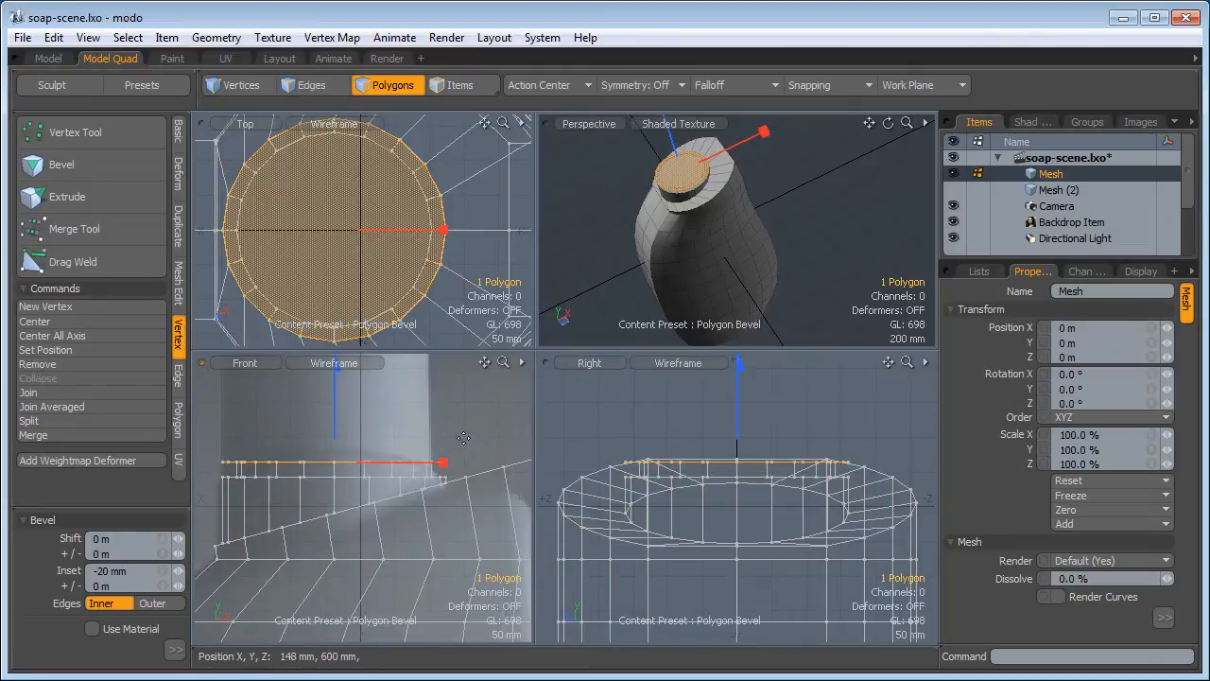
# Raise the top polygon along the reference photo's cap to form the cap's tall side wall, and clear the selection
pyautogui.keyDown('ctrl'); pyautogui.keyDown('alt'); pyautogui.moveTo(407, 422); pyautogui.dragTo(457, 409); pyautogui.keyUp('alt'); pyautogui.keyUp('ctrl')
pyautogui.press('space')
pyautogui.click(456, 408)
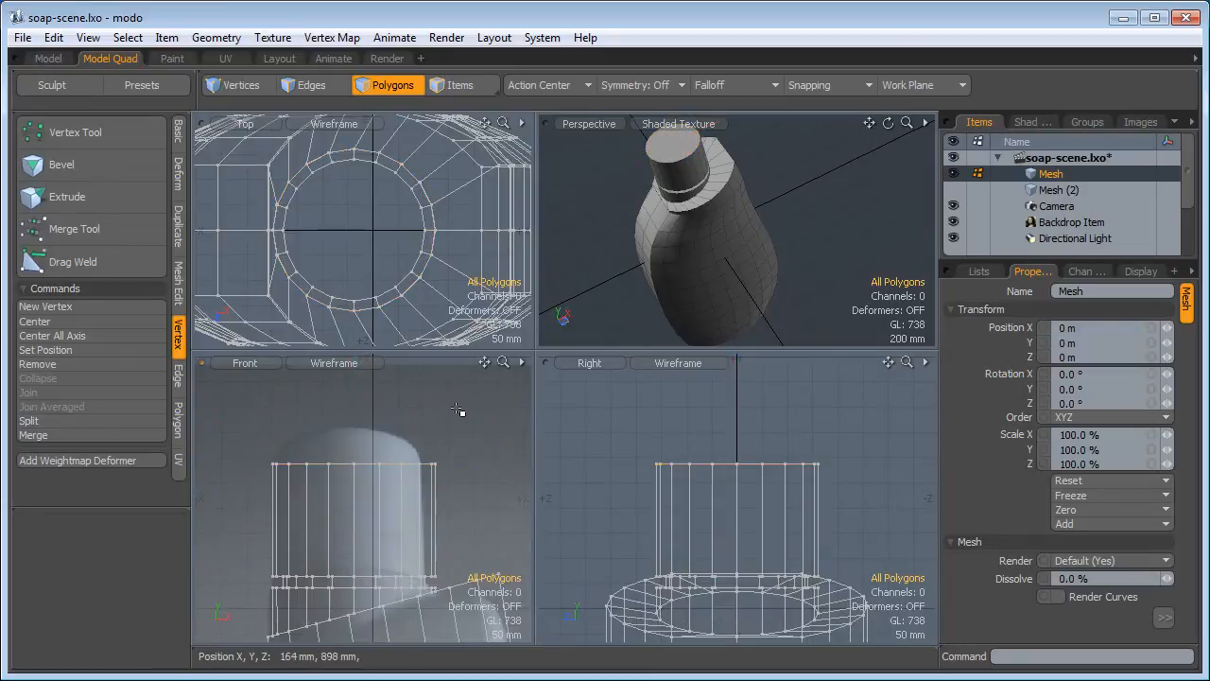
pyautogui.scroll(-3, 681, 267)
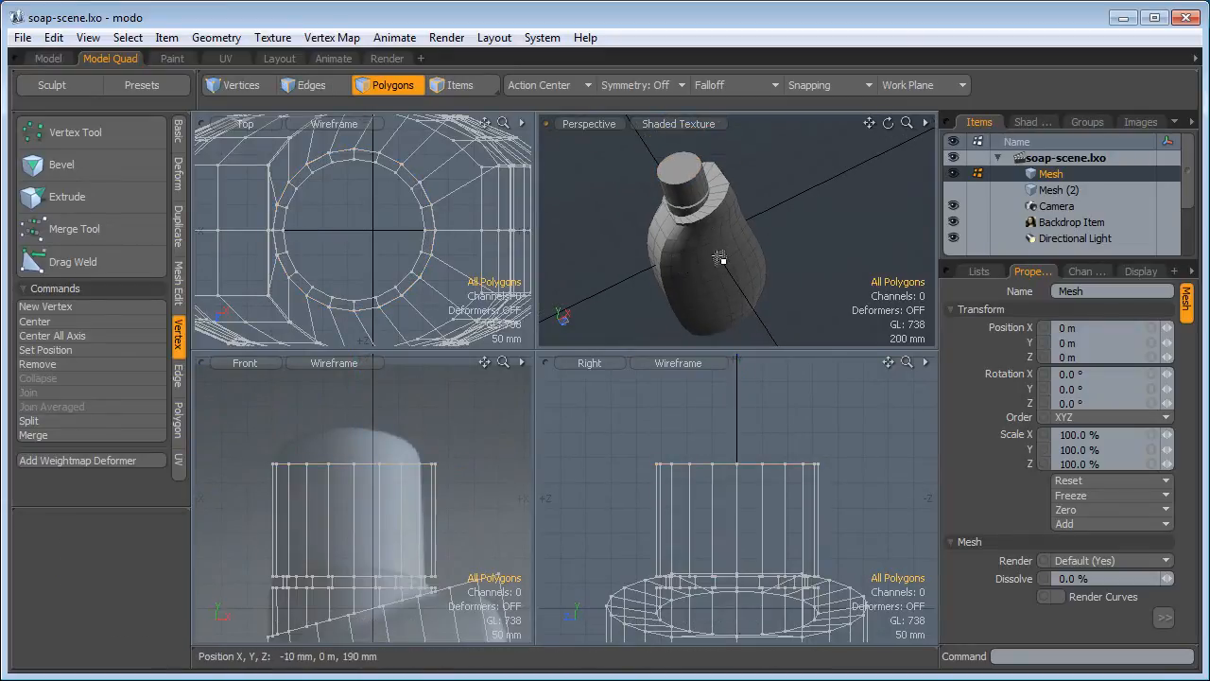
# Turn on subdivision smoothing and bevel the cap's top polygon with a slight upward shift to tighten its rim
pyautogui.press('Tab')
pyautogui.keyDown('alt'); pyautogui.moveTo(713, 264); pyautogui.dragTo(742, 254); pyautogui.keyUp('alt')
pyautogui.keyDown('ctrl'); pyautogui.keyDown('alt'); pyautogui.moveTo(741, 254); pyautogui.dragTo(717, 253); pyautogui.keyUp('alt'); pyautogui.keyUp('ctrl')
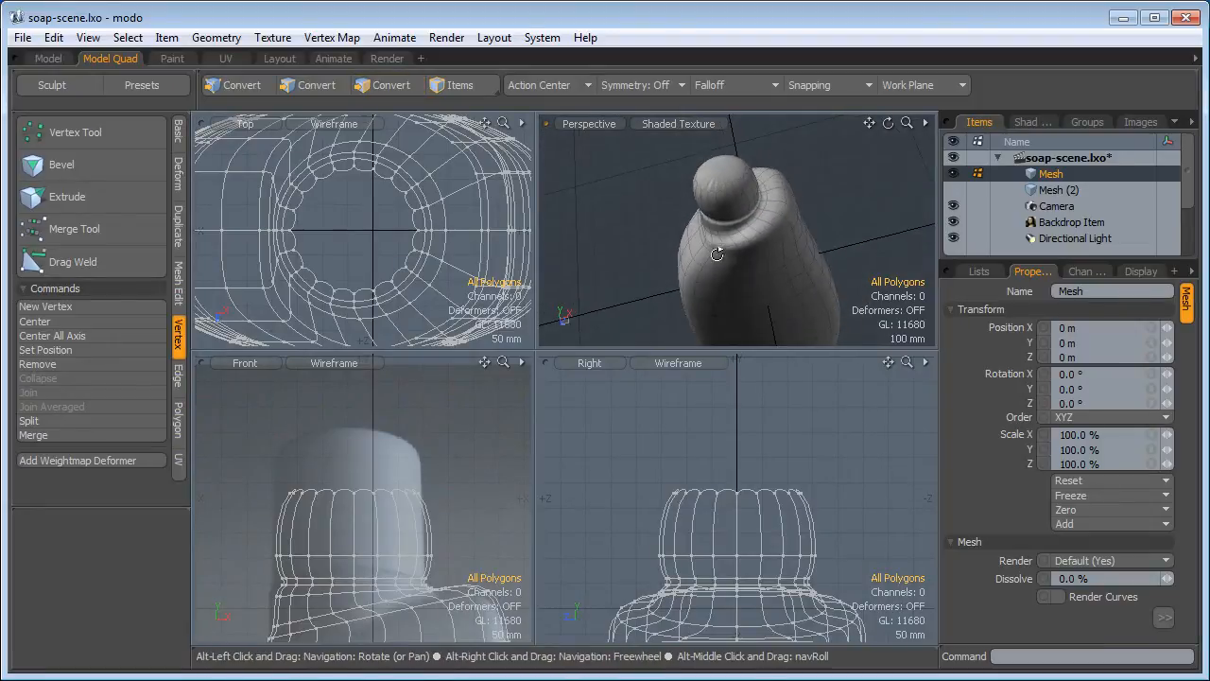
pyautogui.click(724, 179)
pyautogui.press('b')
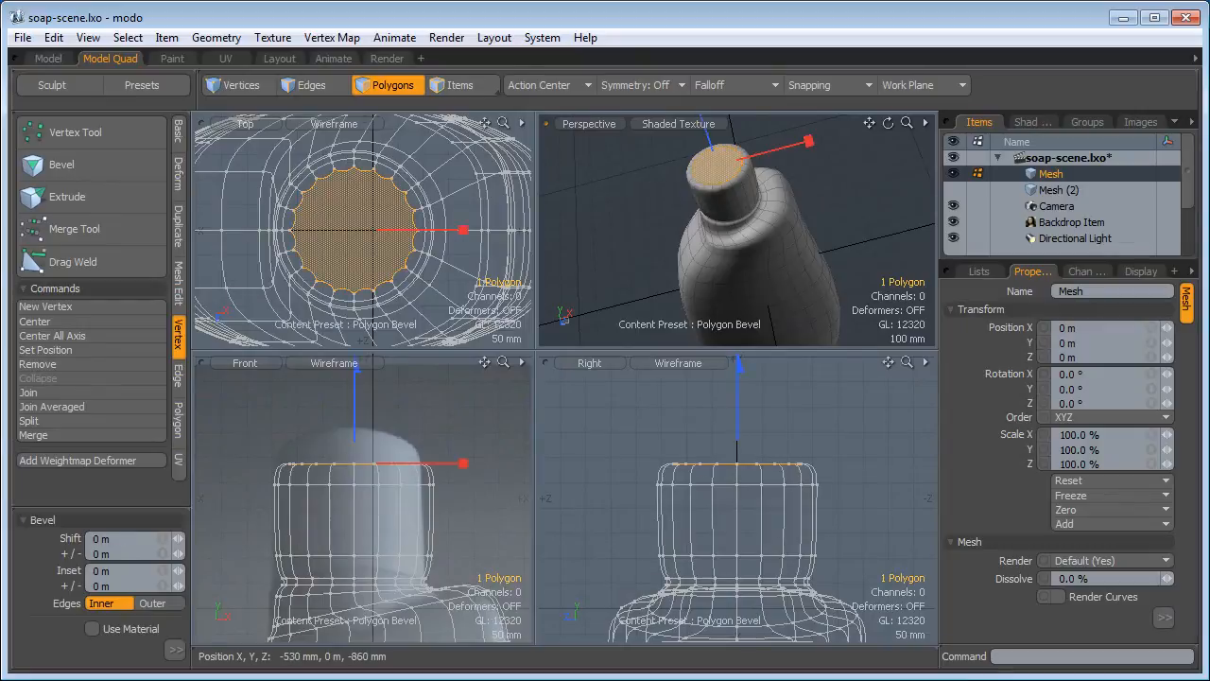
pyautogui.moveTo(713, 149); pyautogui.dragTo(710, 144)
pyautogui.press('space')
pyautogui.press('Escape')
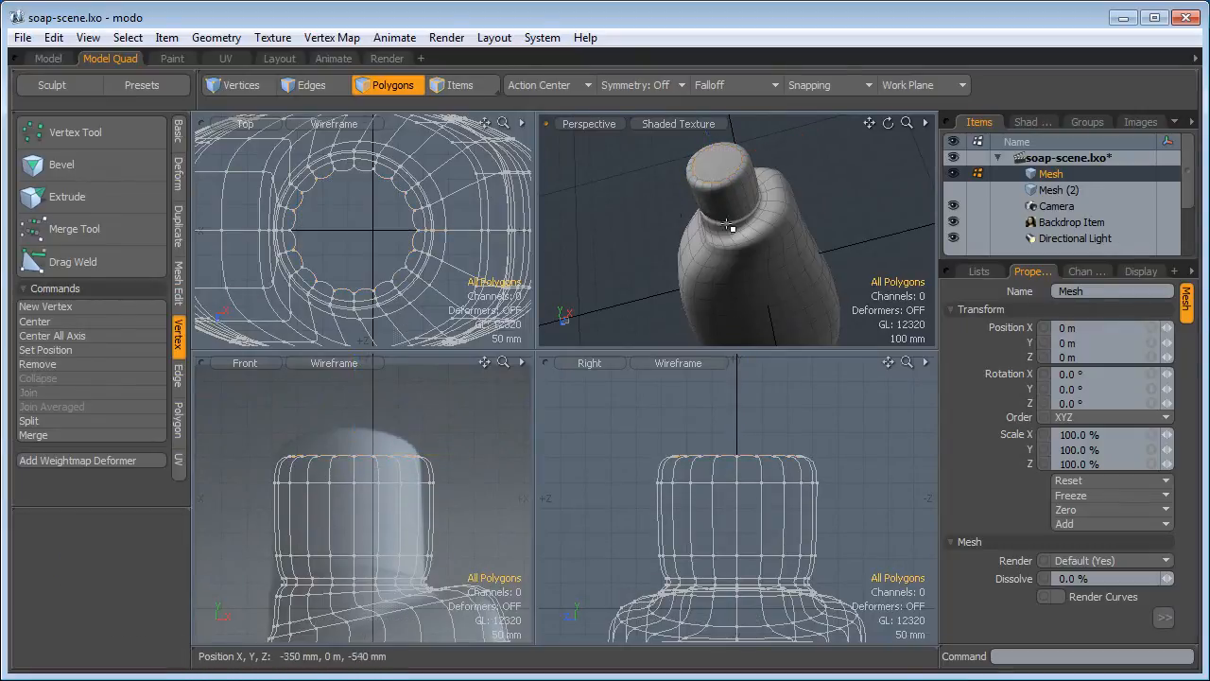
# Select adjacent polygons on the cap's side and add two symmetric Loop Slice cuts around the cap at 5%
pyautogui.moveTo(732, 227)
pyautogui.keyDown('alt'); pyautogui.mouseDown()
pyautogui.moveTo(767, 186)
pyautogui.moveTo(747, 214)
pyautogui.mouseUp(); pyautogui.keyUp('alt')
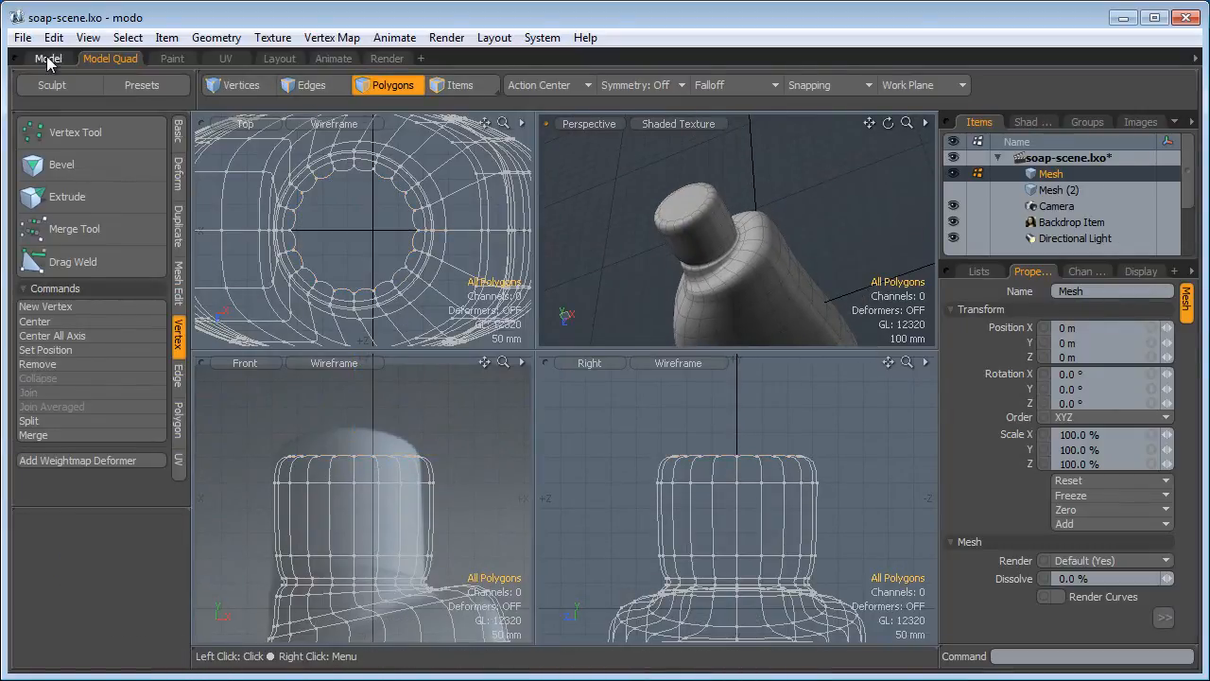
pyautogui.click(48, 59)
pyautogui.keyDown('ctrl'); pyautogui.keyDown('alt'); pyautogui.moveTo(591, 375); pyautogui.dragTo(599, 318); pyautogui.keyUp('alt'); pyautogui.keyUp('ctrl')
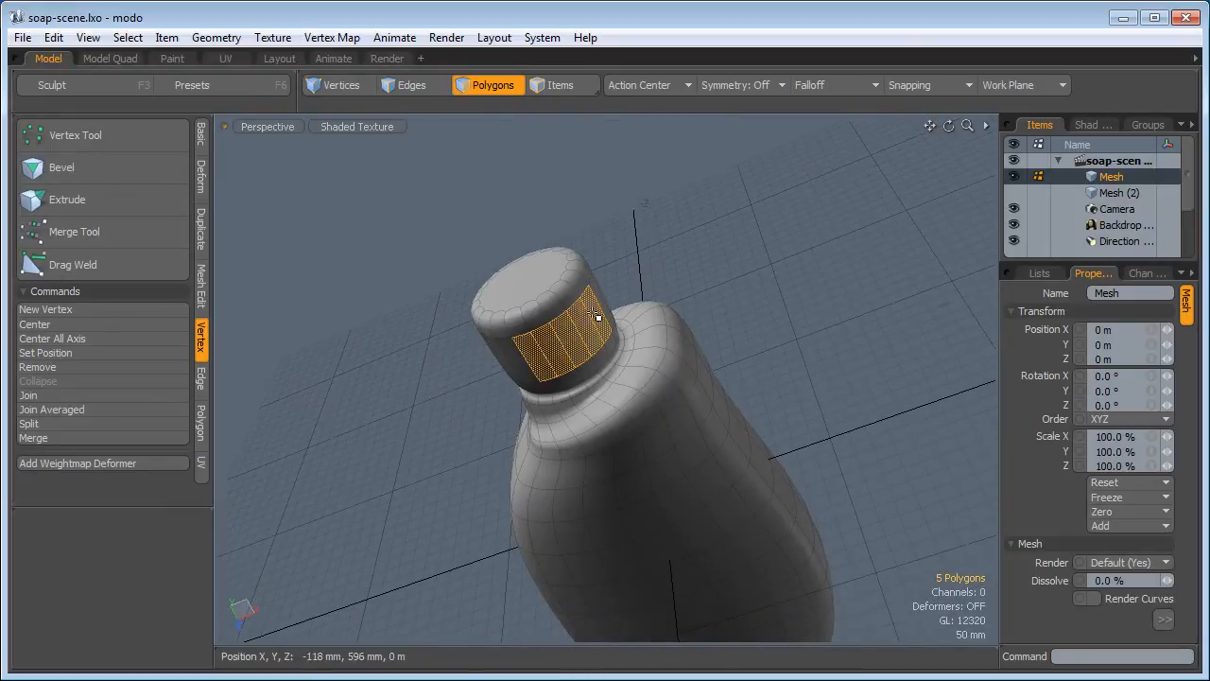
pyautogui.click(200, 289)
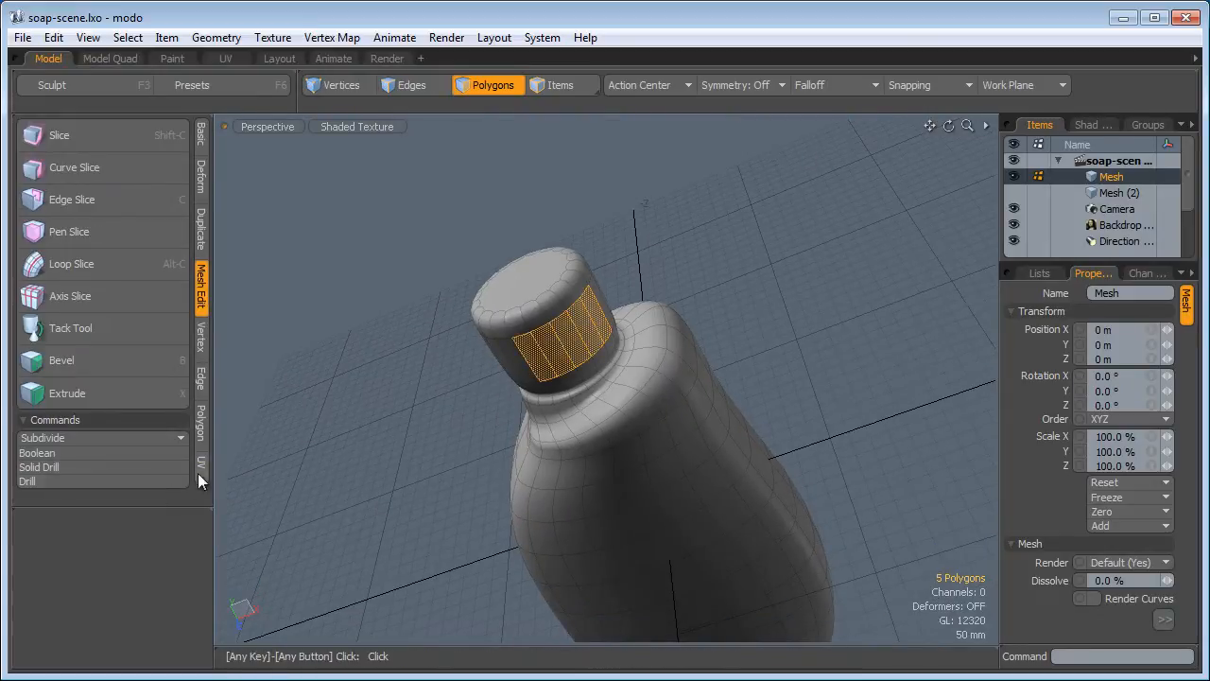
pyautogui.click(106, 274)
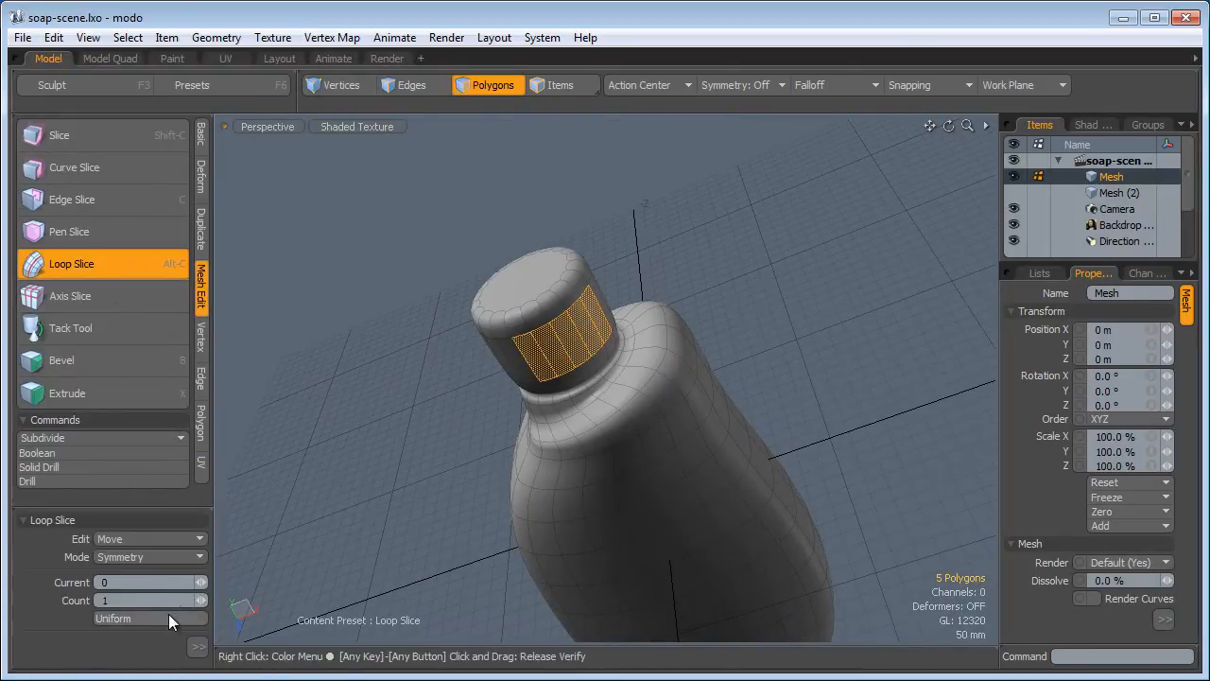
pyautogui.moveTo(201, 599); pyautogui.dragTo(209, 600)
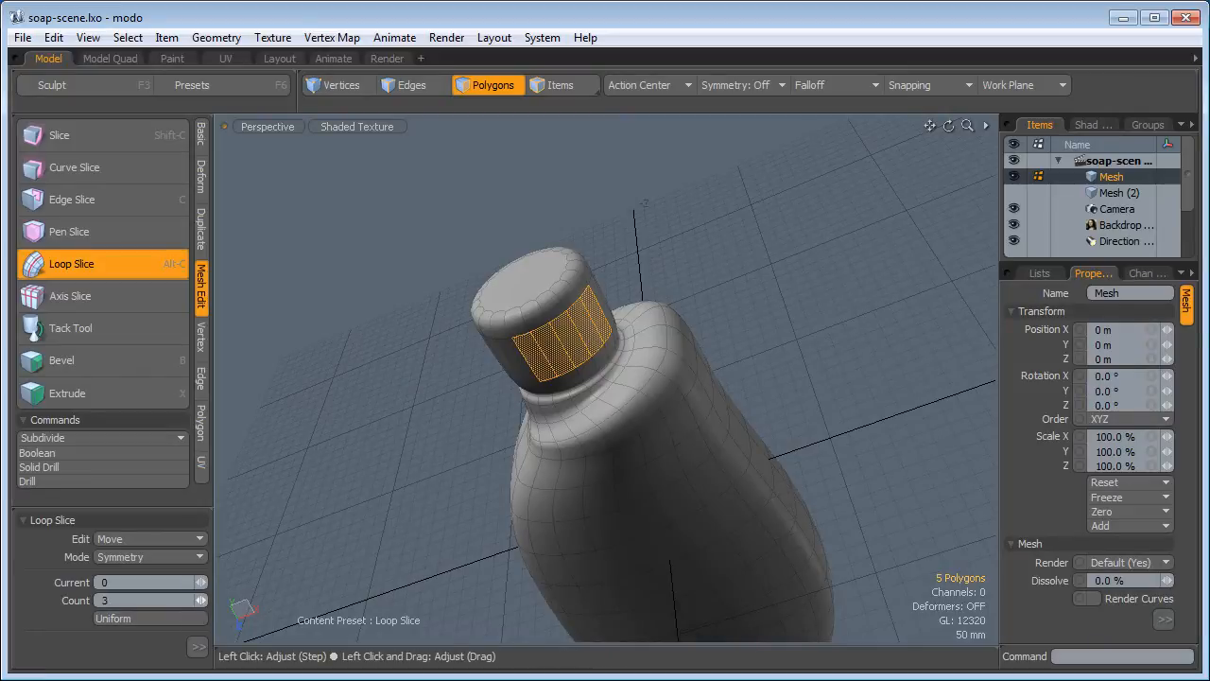
pyautogui.click(360, 411)
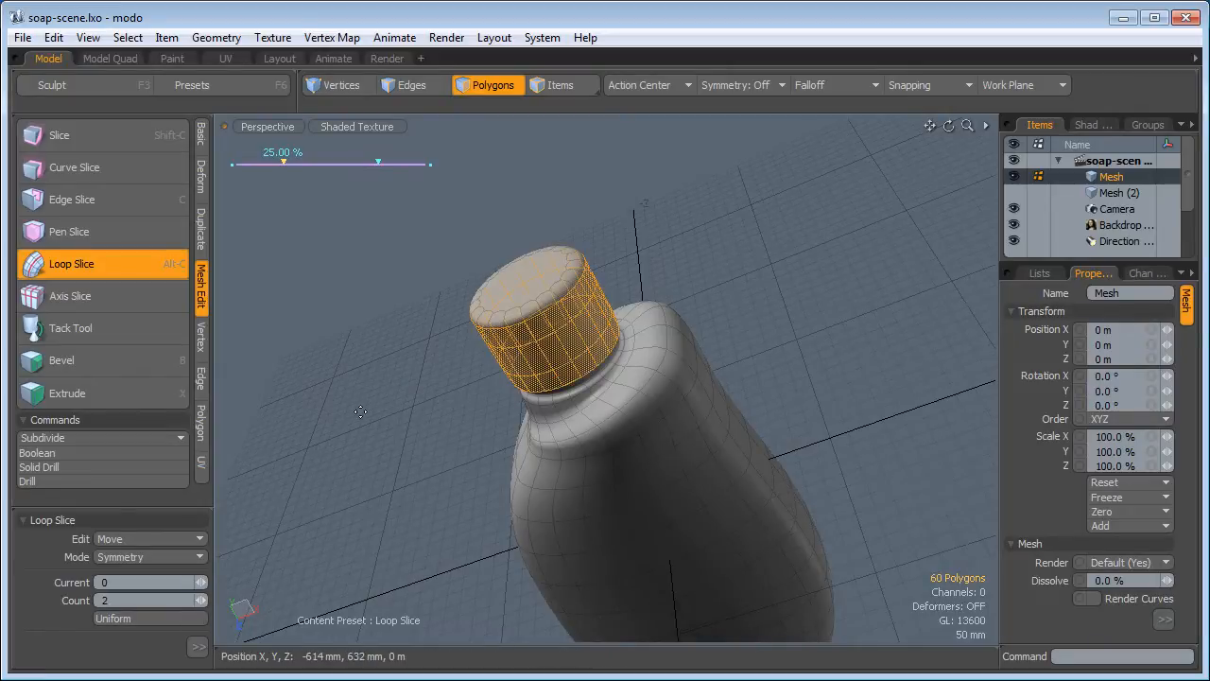
pyautogui.moveTo(284, 164); pyautogui.dragTo(247, 164)
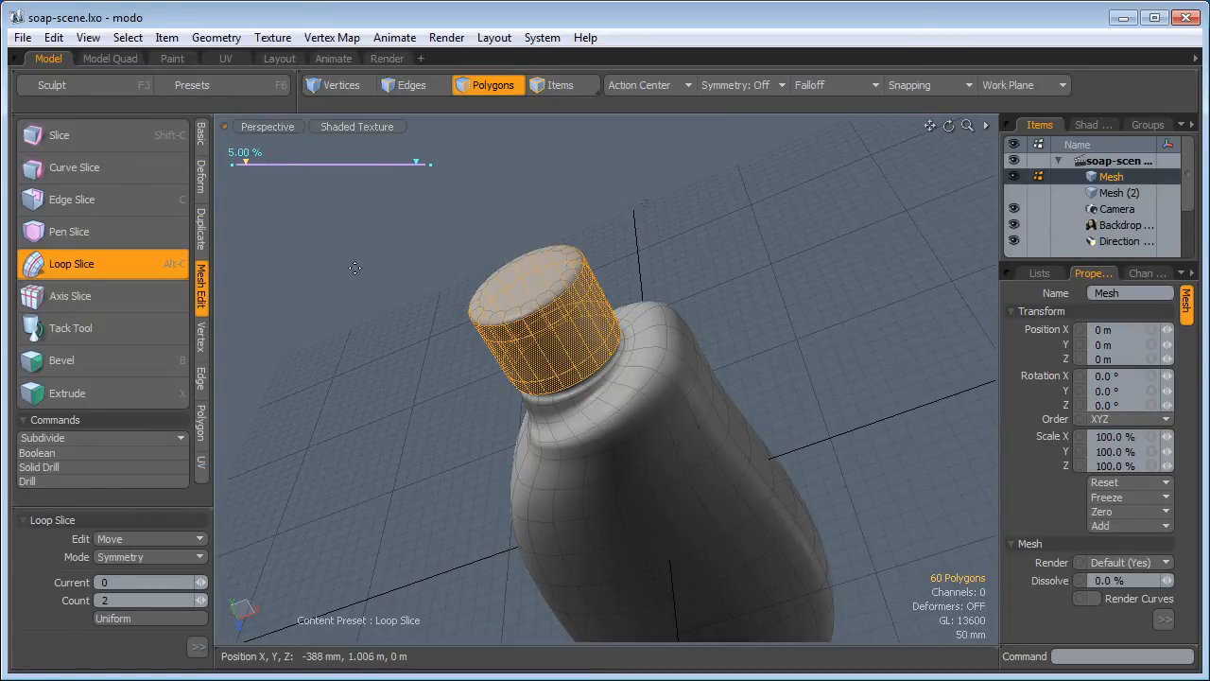
# Select the full polygon ring around the neck just below the cap and bevel it with Group Polygons enabled
pyautogui.press('space')
pyautogui.click(397, 300)
pyautogui.keyDown('alt'); pyautogui.moveTo(397, 300); pyautogui.dragTo(601, 322); pyautogui.keyUp('alt')
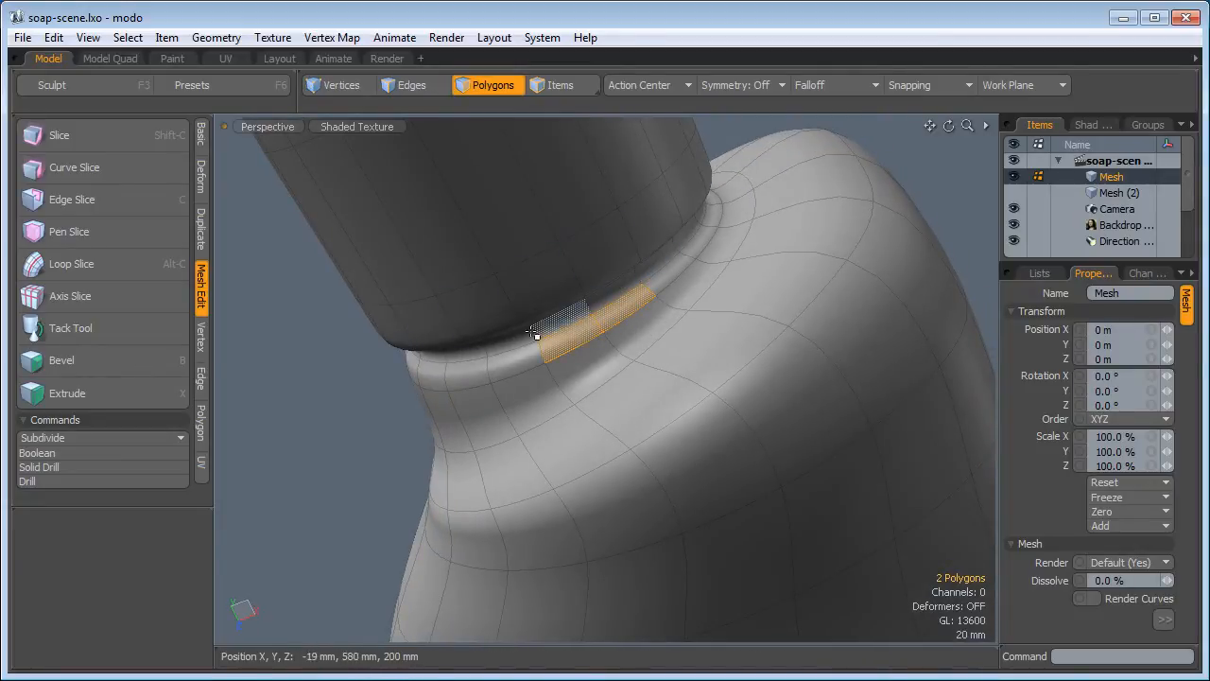
pyautogui.press('l')
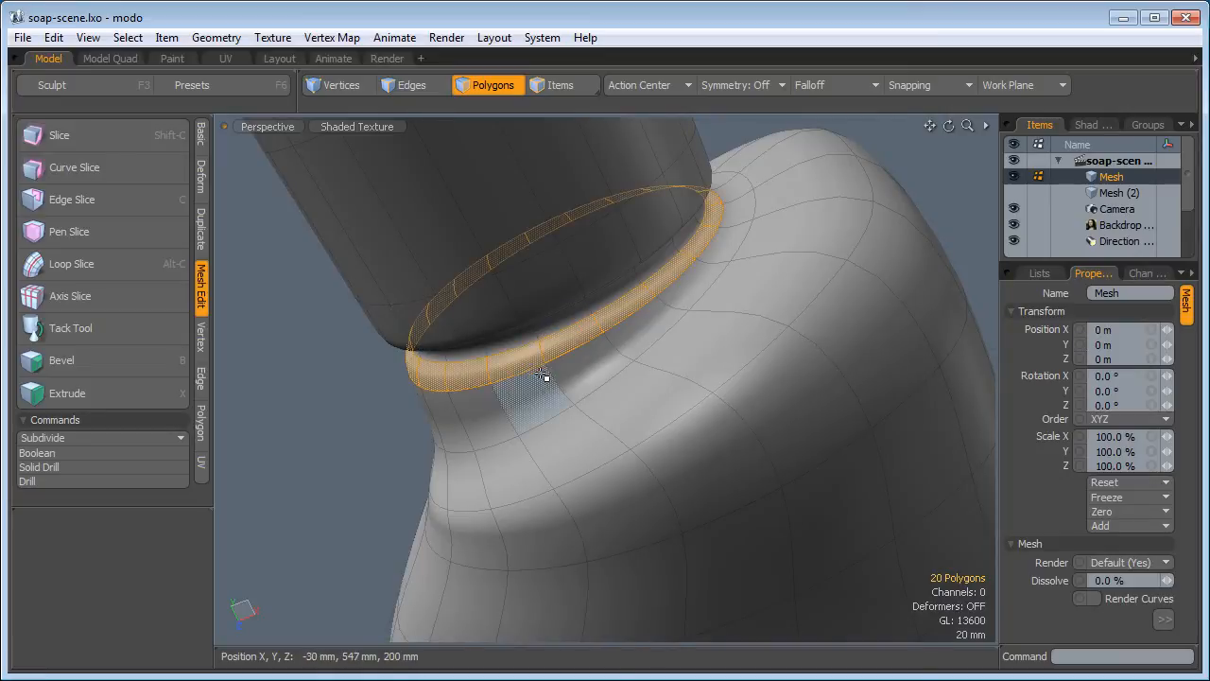
pyautogui.press('b')
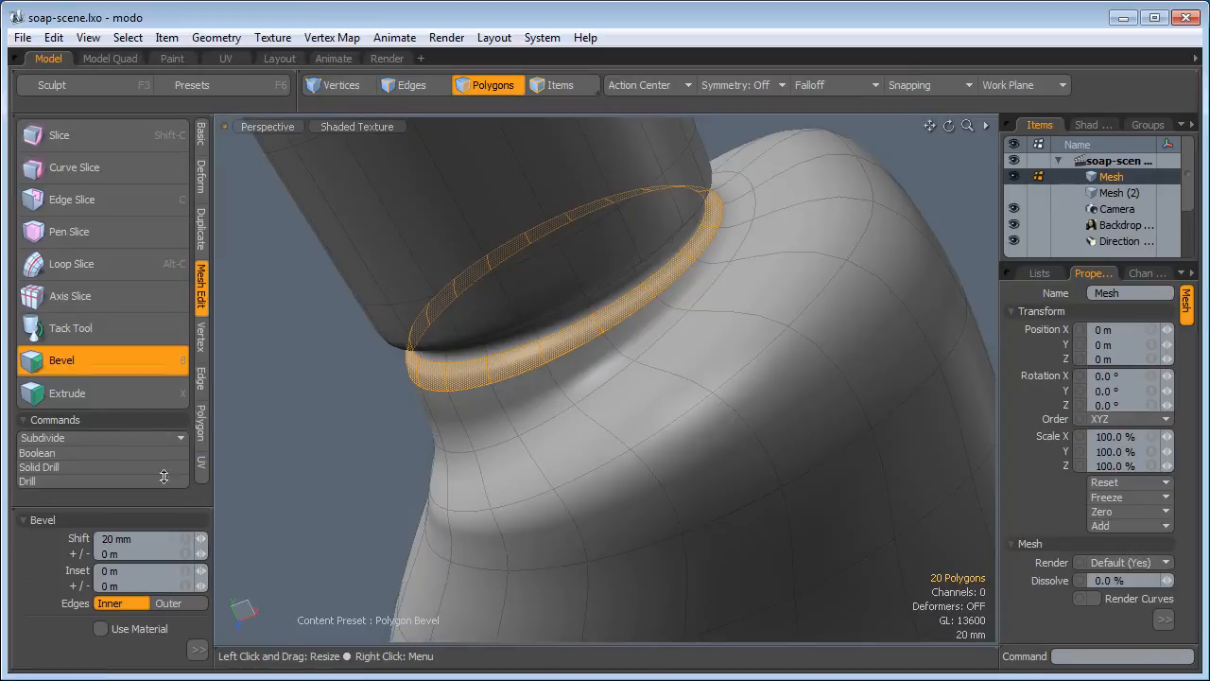
pyautogui.moveTo(162, 511); pyautogui.dragTo(164, 456)
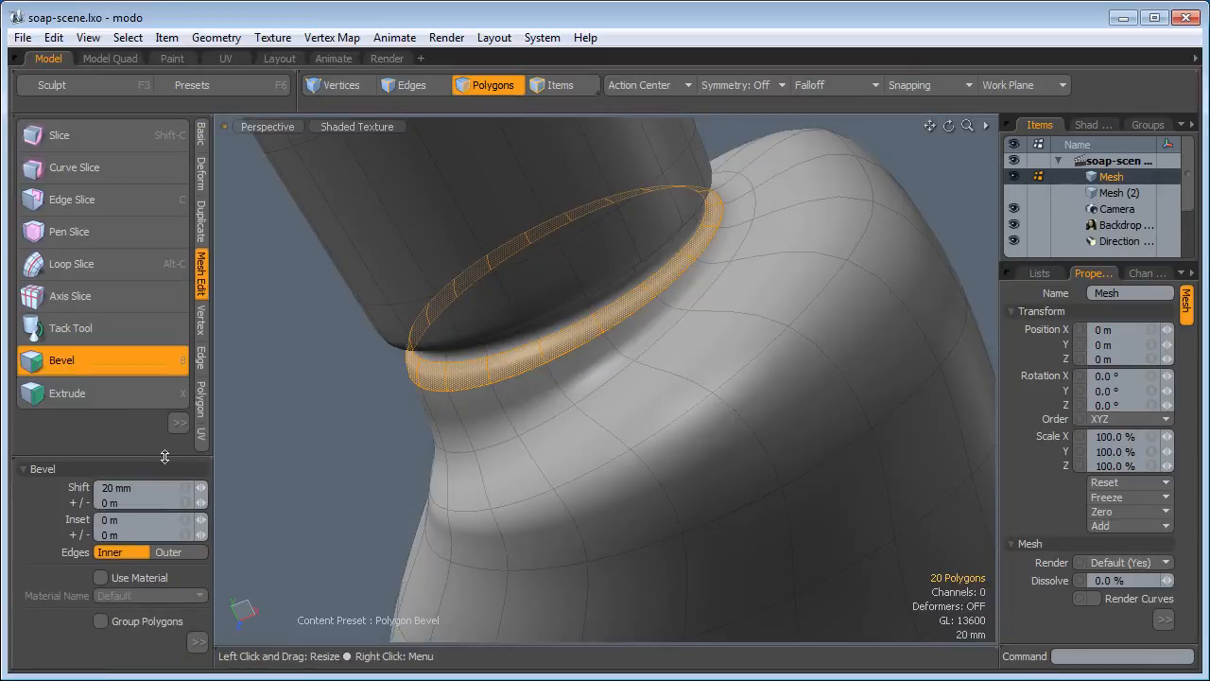
pyautogui.click(100, 621)
pyautogui.click(587, 343)
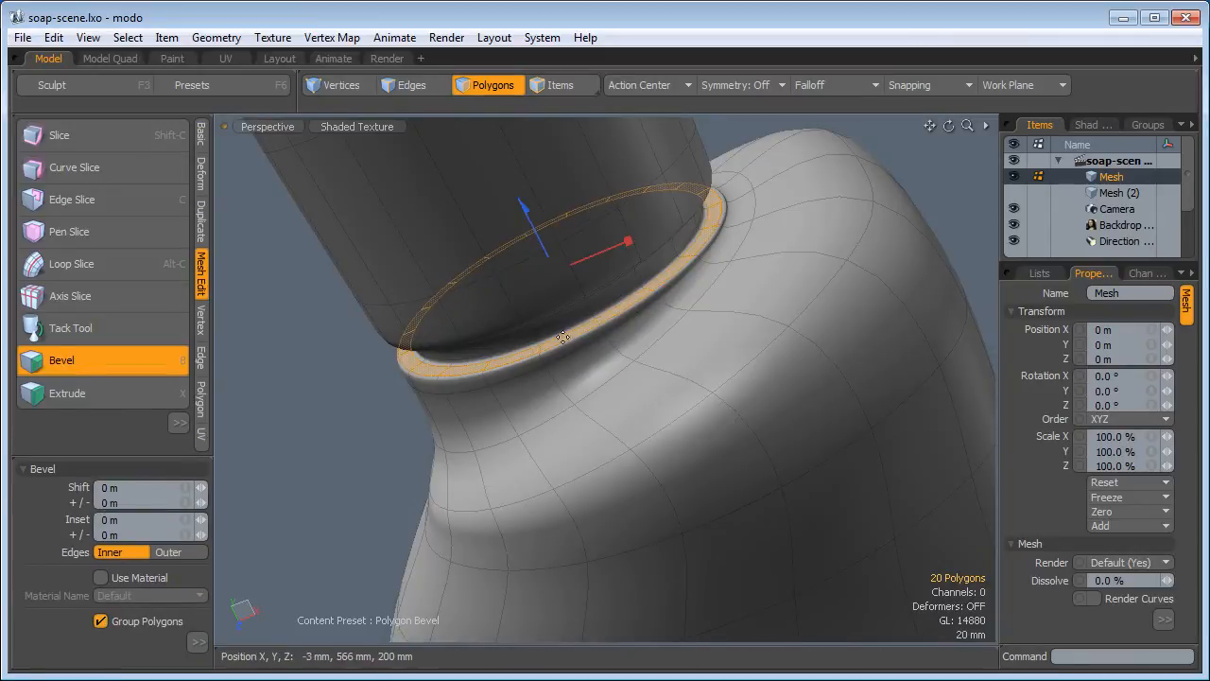
pyautogui.press('space')
# Raise the beveled neck ring 5 mm along Y, then clear the selection
pyautogui.press('1')
pyautogui.keyDown('alt'); pyautogui.moveTo(297, 432); pyautogui.dragTo(488, 333); pyautogui.keyUp('alt')
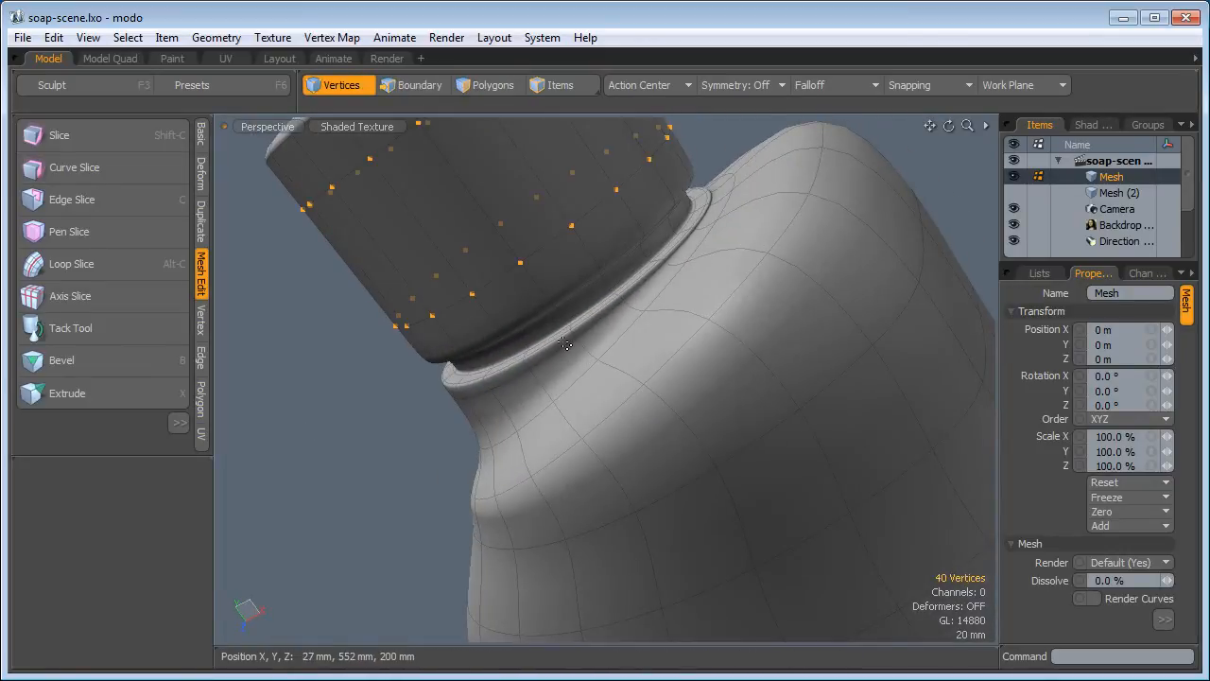
pyautogui.press('3')
pyautogui.press('w')
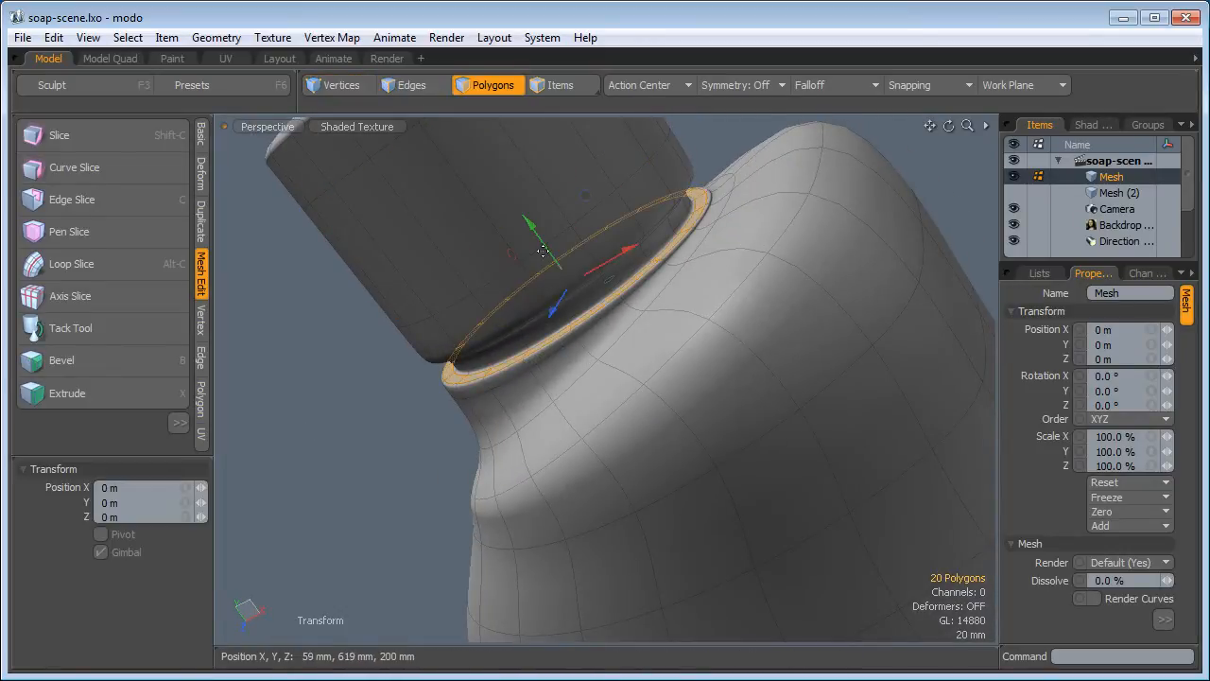
pyautogui.moveTo(544, 247); pyautogui.dragTo(541, 240)
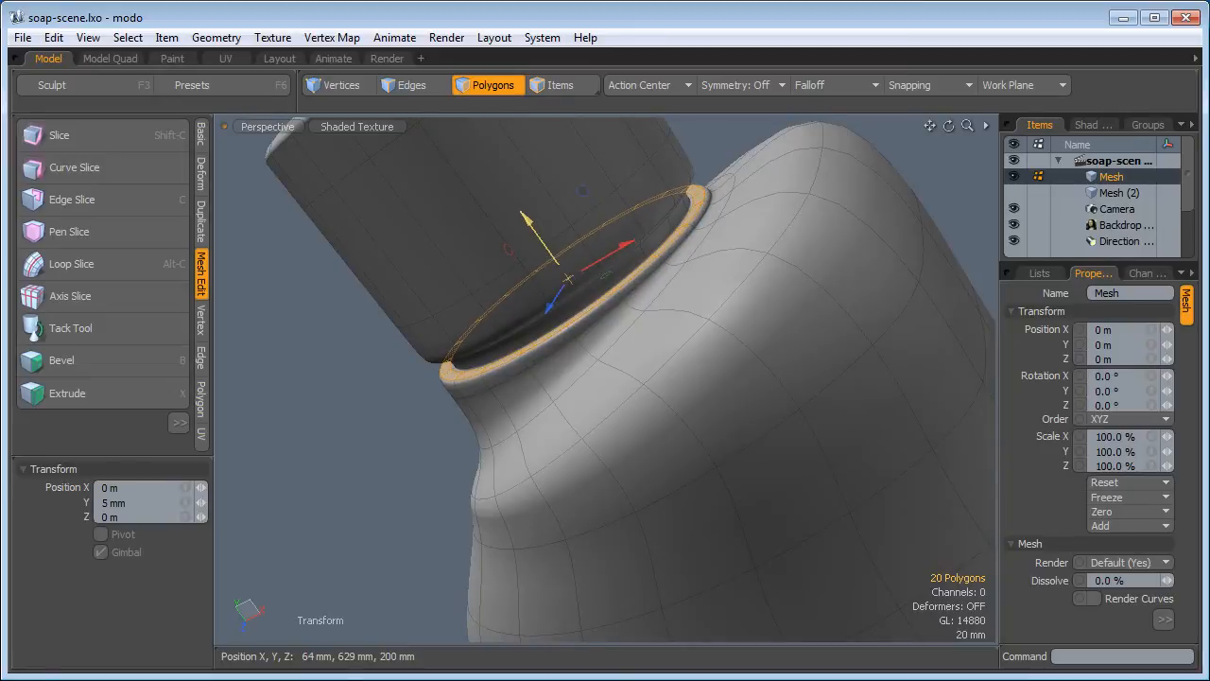
pyautogui.press('space')
pyautogui.click(374, 421)
# Select the polygon ring at the cap's bottom edge and bevel it with a 4 mm shift to tighten that edge
pyautogui.scroll(4, 532, 378)
pyautogui.keyDown('alt'); pyautogui.moveTo(532, 376); pyautogui.dragTo(520, 278); pyautogui.keyUp('alt')
pyautogui.click(567, 262)
pyautogui.keyDown('shift'); pyautogui.click(584, 252); pyautogui.keyUp('shift')
pyautogui.press('l')
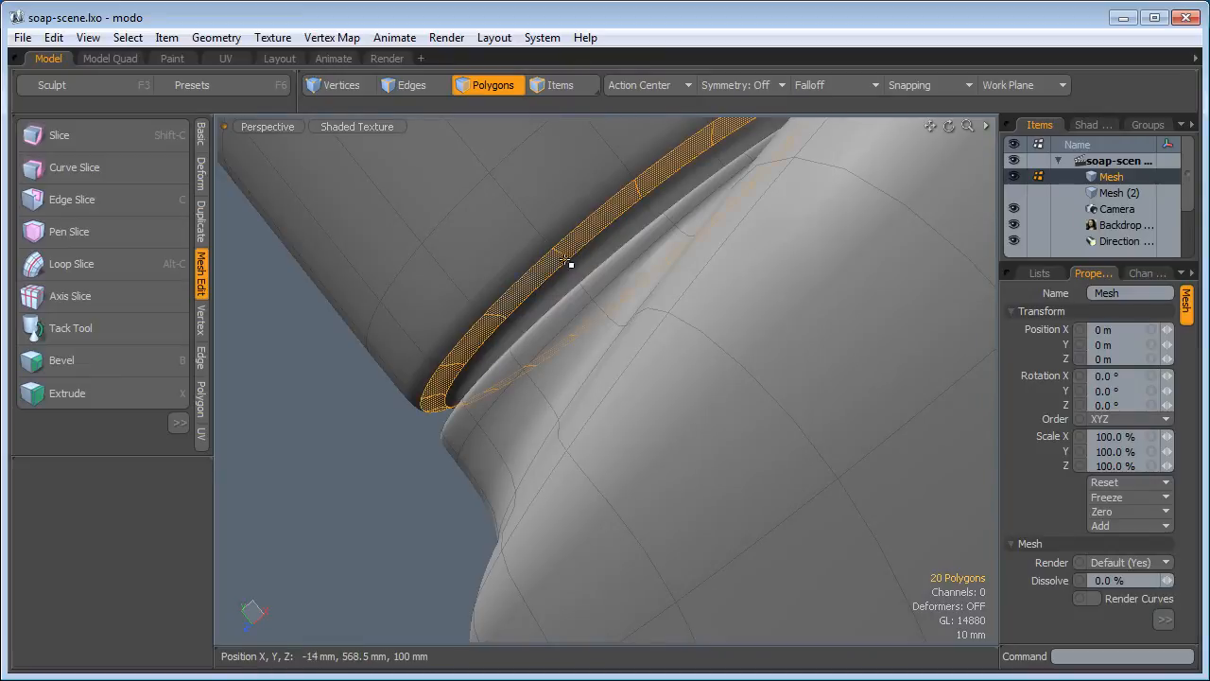
pyautogui.press('b')
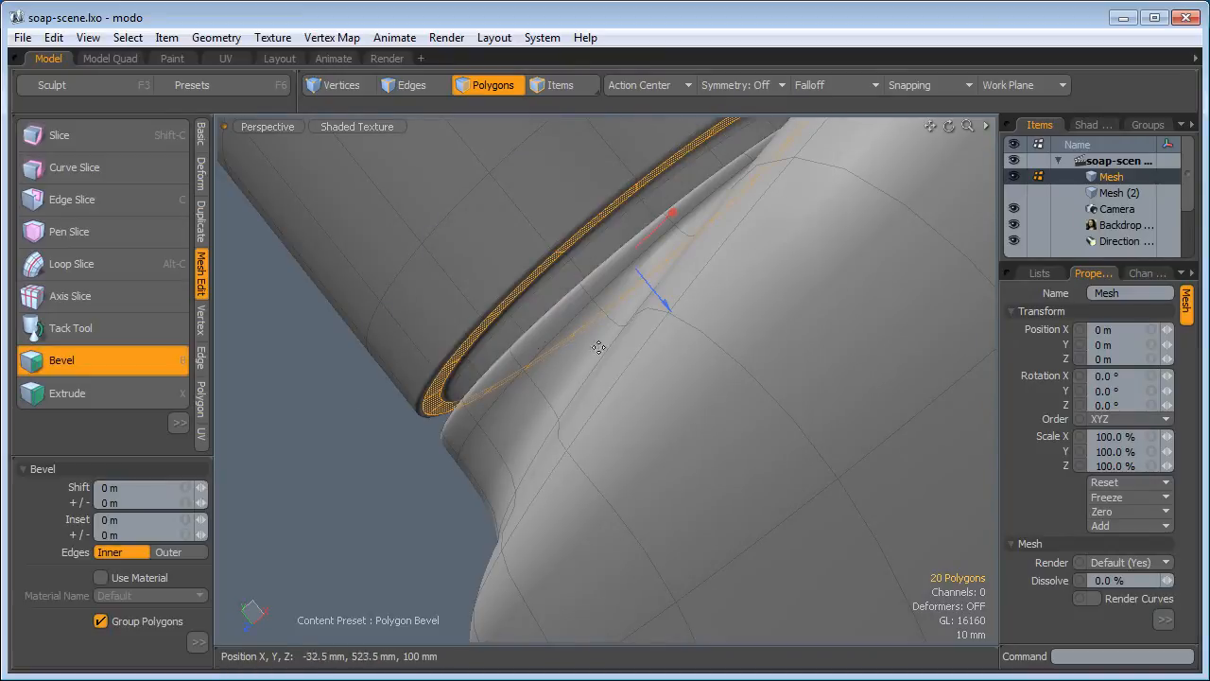
pyautogui.moveTo(670, 313); pyautogui.dragTo(675, 318)
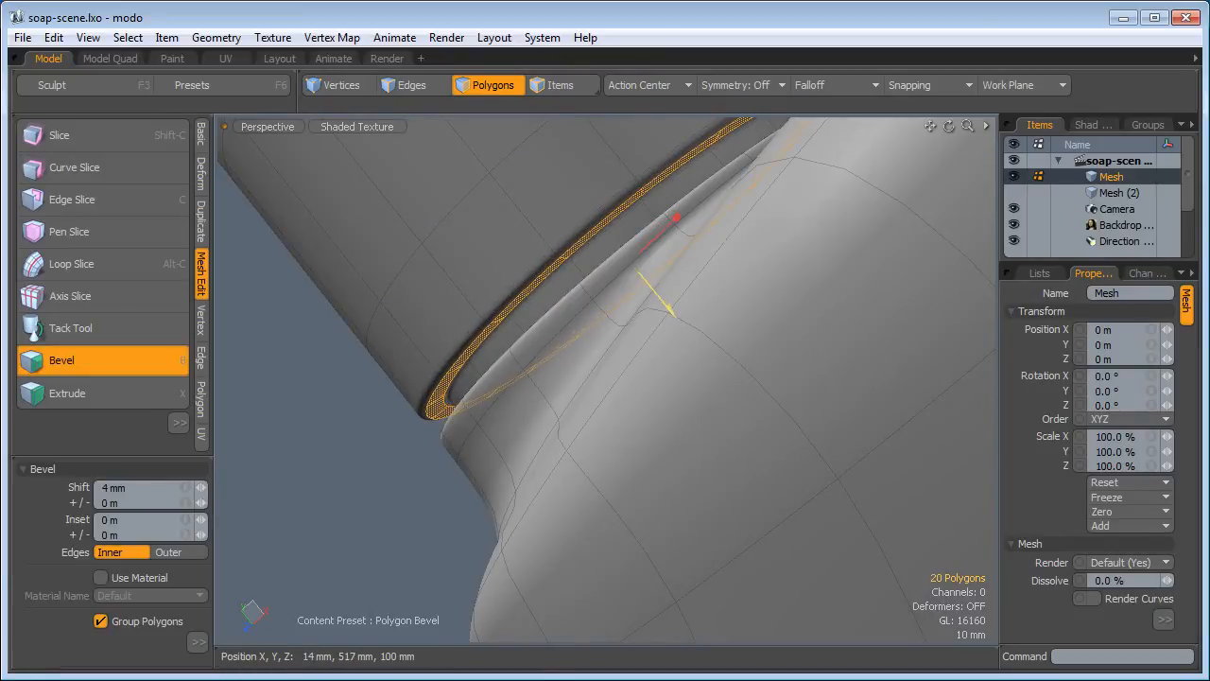
pyautogui.press('q')
pyautogui.click(263, 449)
# Select two edges on the shoulder beside the neck and move them about -17 mm along X
pyautogui.keyDown('ctrl'); pyautogui.keyDown('alt'); pyautogui.moveTo(586, 411); pyautogui.dragTo(732, 500); pyautogui.keyUp('alt'); pyautogui.keyUp('ctrl')
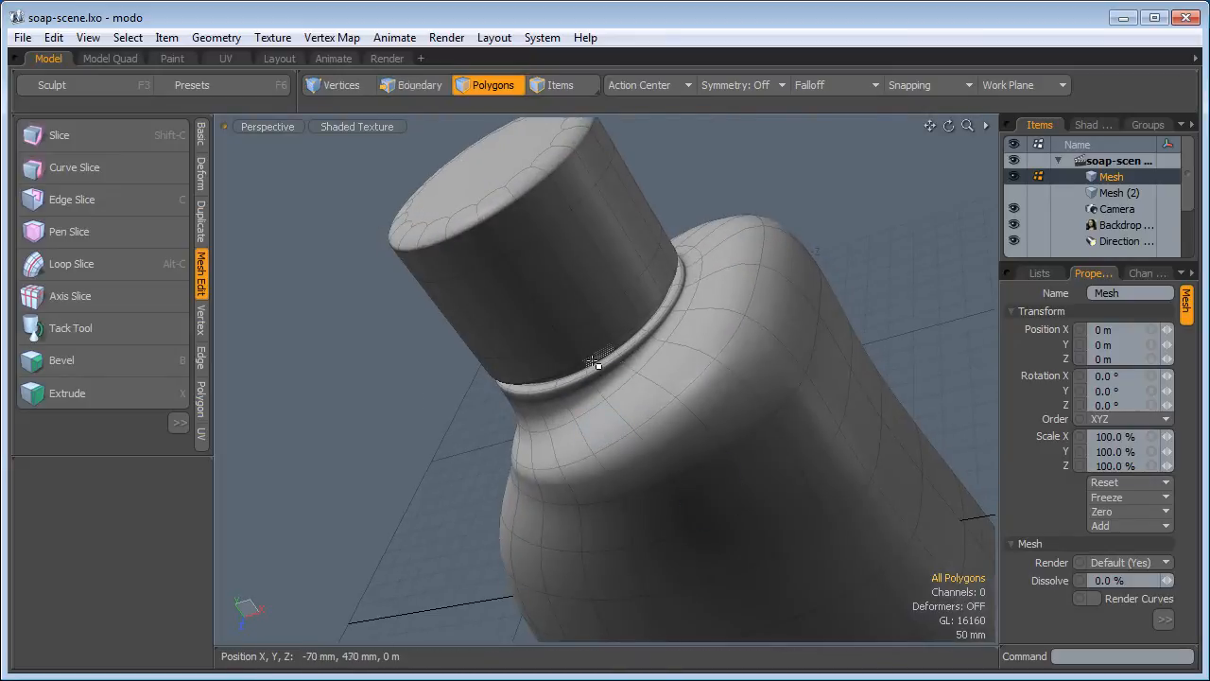
pyautogui.keyDown('ctrl'); pyautogui.keyDown('alt'); pyautogui.moveTo(576, 362); pyautogui.dragTo(605, 371); pyautogui.keyUp('alt'); pyautogui.keyUp('ctrl')
pyautogui.keyDown('alt'); pyautogui.moveTo(605, 372); pyautogui.dragTo(856, 329); pyautogui.keyUp('alt')
pyautogui.keyDown('ctrl'); pyautogui.keyDown('alt'); pyautogui.moveTo(618, 394); pyautogui.dragTo(730, 379); pyautogui.keyUp('alt'); pyautogui.keyUp('ctrl')
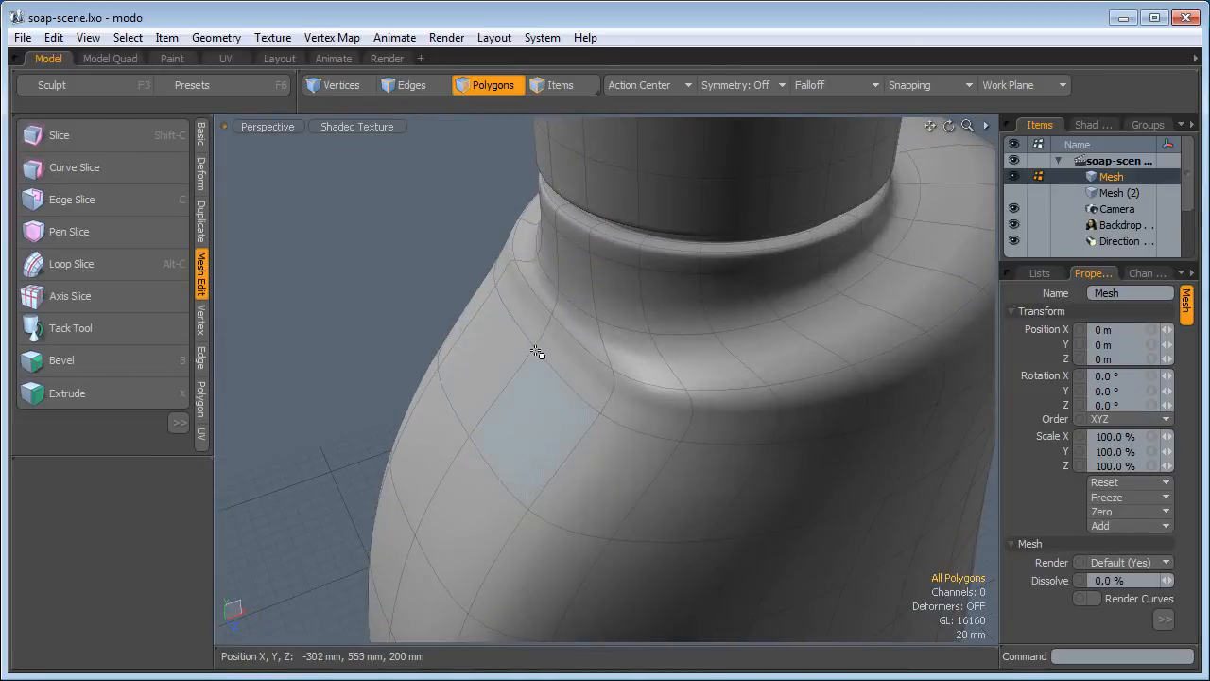
pyautogui.click(401, 85)
pyautogui.moveTo(521, 332); pyautogui.dragTo(551, 365)
pyautogui.press('y')
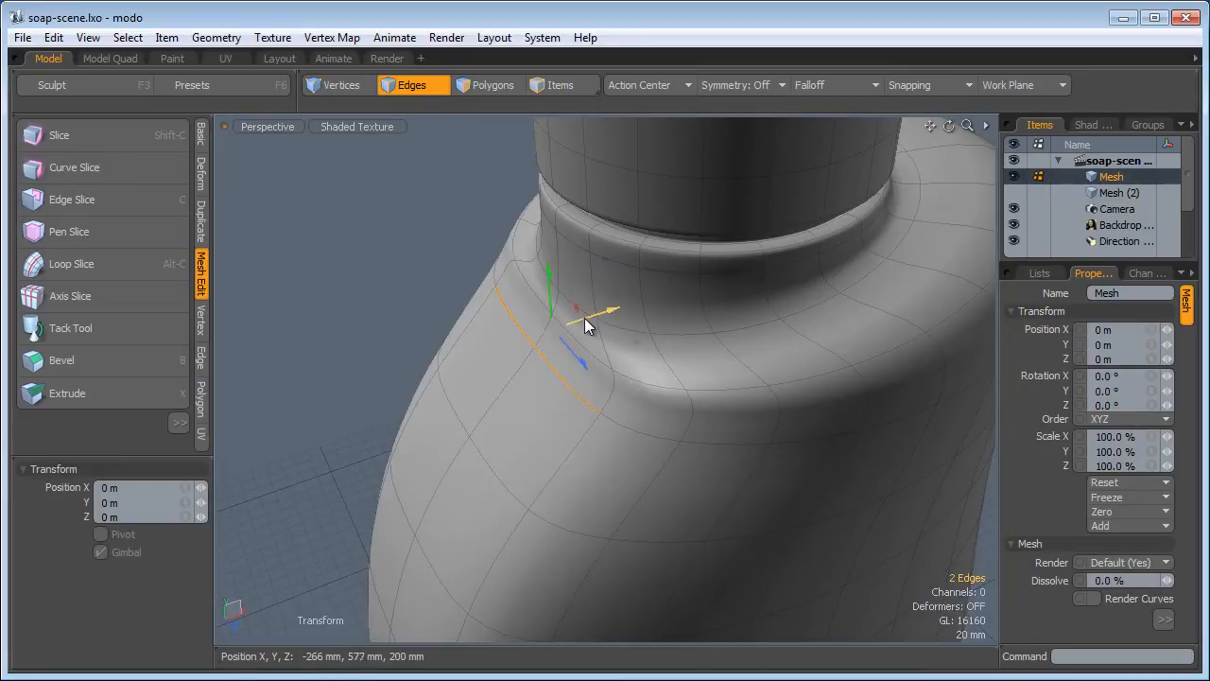
pyautogui.moveTo(611, 311); pyautogui.dragTo(305, 280)
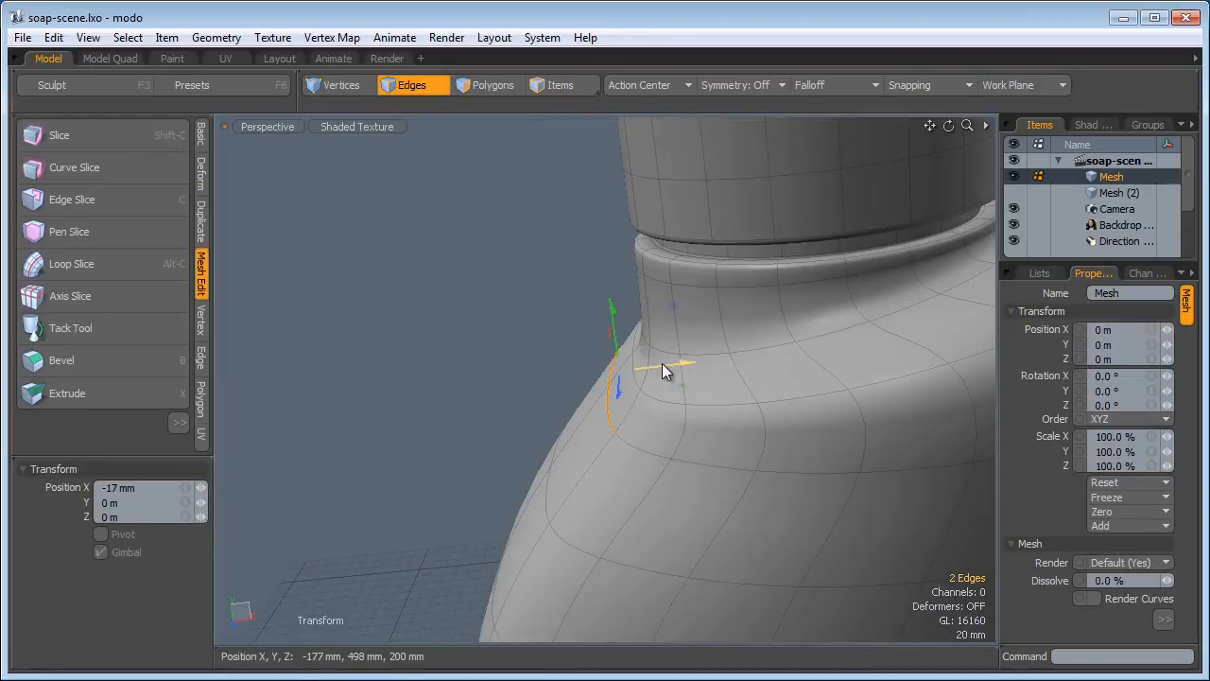
pyautogui.moveTo(674, 364); pyautogui.dragTo(667, 365)
pyautogui.press('space')
pyautogui.click(552, 367)
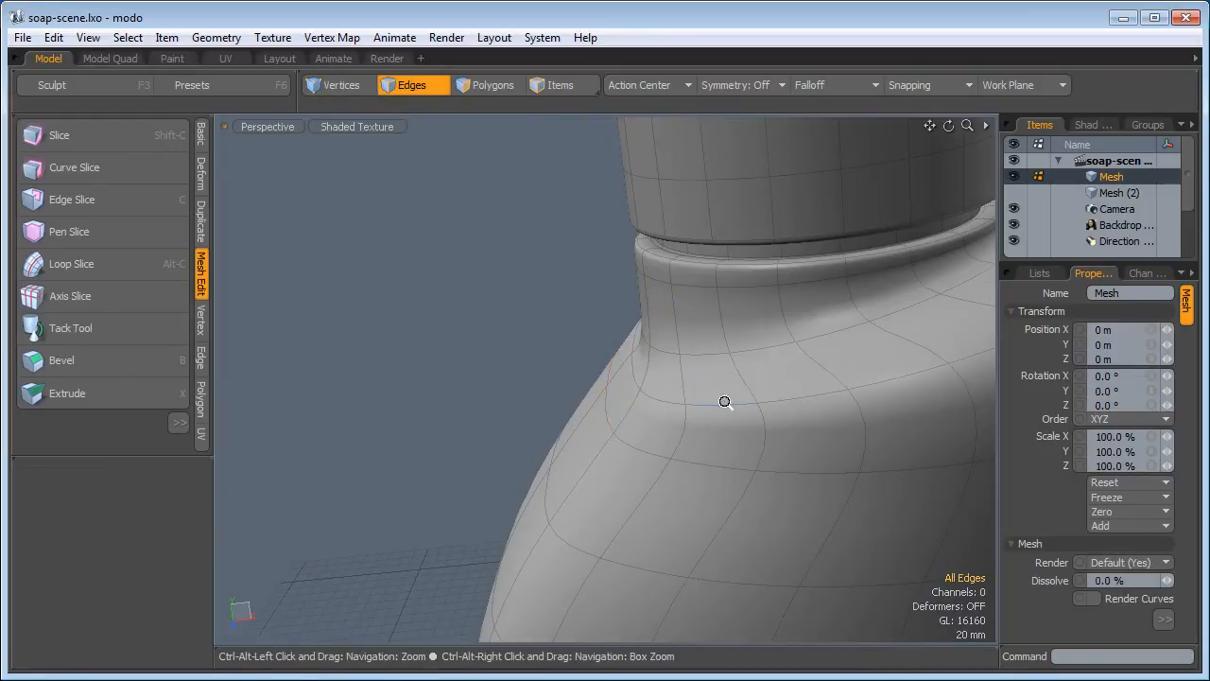
# Select two edges on top of the opposite, wider shoulder, raise them 10 mm along Y, and clear the selection
pyautogui.keyDown('ctrl'); pyautogui.keyDown('alt'); pyautogui.moveTo(725, 402); pyautogui.dragTo(784, 431); pyautogui.keyUp('alt'); pyautogui.keyUp('ctrl')
pyautogui.keyDown('ctrl'); pyautogui.keyDown('alt'); pyautogui.moveTo(785, 430); pyautogui.dragTo(621, 391); pyautogui.keyUp('alt'); pyautogui.keyUp('ctrl')
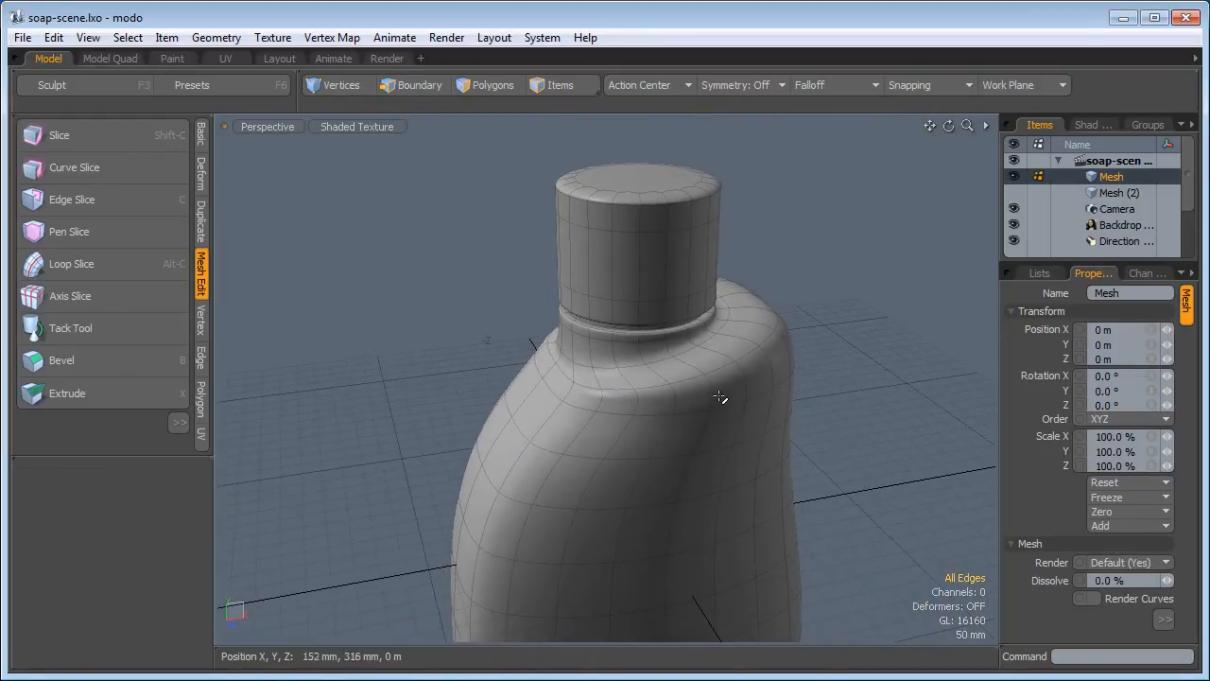
pyautogui.keyDown('alt'); pyautogui.moveTo(722, 386); pyautogui.dragTo(713, 362); pyautogui.keyUp('alt')
pyautogui.keyDown('ctrl'); pyautogui.click(653, 378); pyautogui.keyUp('ctrl')
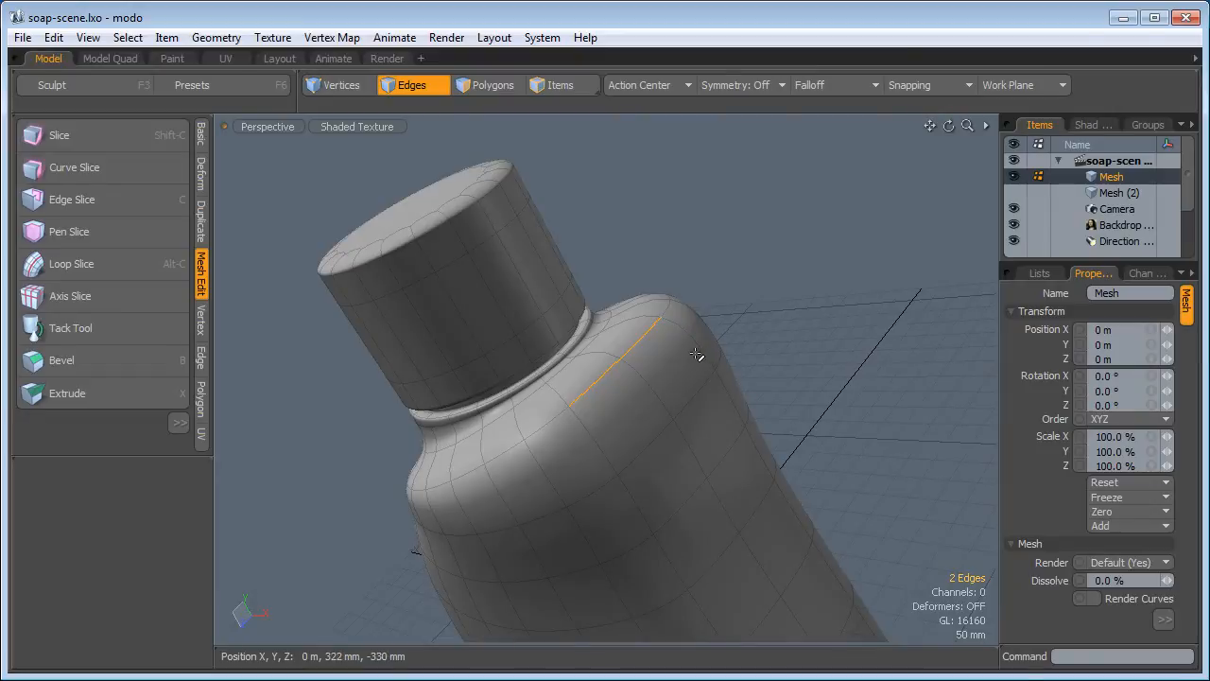
pyautogui.press('y')
pyautogui.moveTo(582, 265); pyautogui.dragTo(577, 258)
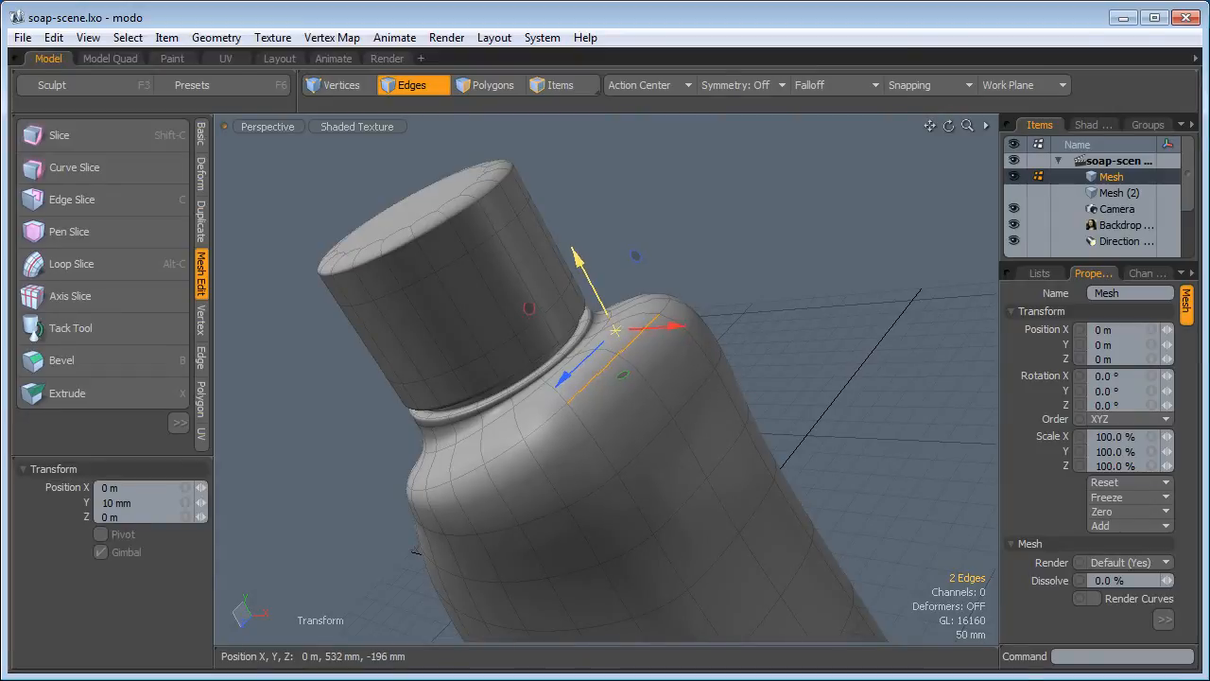
pyautogui.press('q')
pyautogui.click(750, 281)
# Select the open edge loop at the bottle's base and close it with a polygon
pyautogui.moveTo(716, 406)
pyautogui.keyDown('ctrl'); pyautogui.keyDown('alt'); pyautogui.mouseDown()
pyautogui.moveTo(589, 462)
pyautogui.moveTo(687, 505)
pyautogui.moveTo(725, 412)
pyautogui.mouseUp(); pyautogui.keyUp('alt'); pyautogui.keyUp('ctrl')
pyautogui.keyDown('alt'); pyautogui.moveTo(725, 412); pyautogui.dragTo(802, 390); pyautogui.keyUp('alt')
pyautogui.keyDown('ctrl'); pyautogui.keyDown('alt'); pyautogui.moveTo(748, 464); pyautogui.dragTo(506, 387); pyautogui.keyUp('alt'); pyautogui.keyUp('ctrl')
pyautogui.keyDown('alt'); pyautogui.moveTo(601, 502); pyautogui.dragTo(559, 502); pyautogui.keyUp('alt')
pyautogui.keyDown('alt'); pyautogui.moveTo(581, 544); pyautogui.dragTo(618, 486); pyautogui.keyUp('alt')
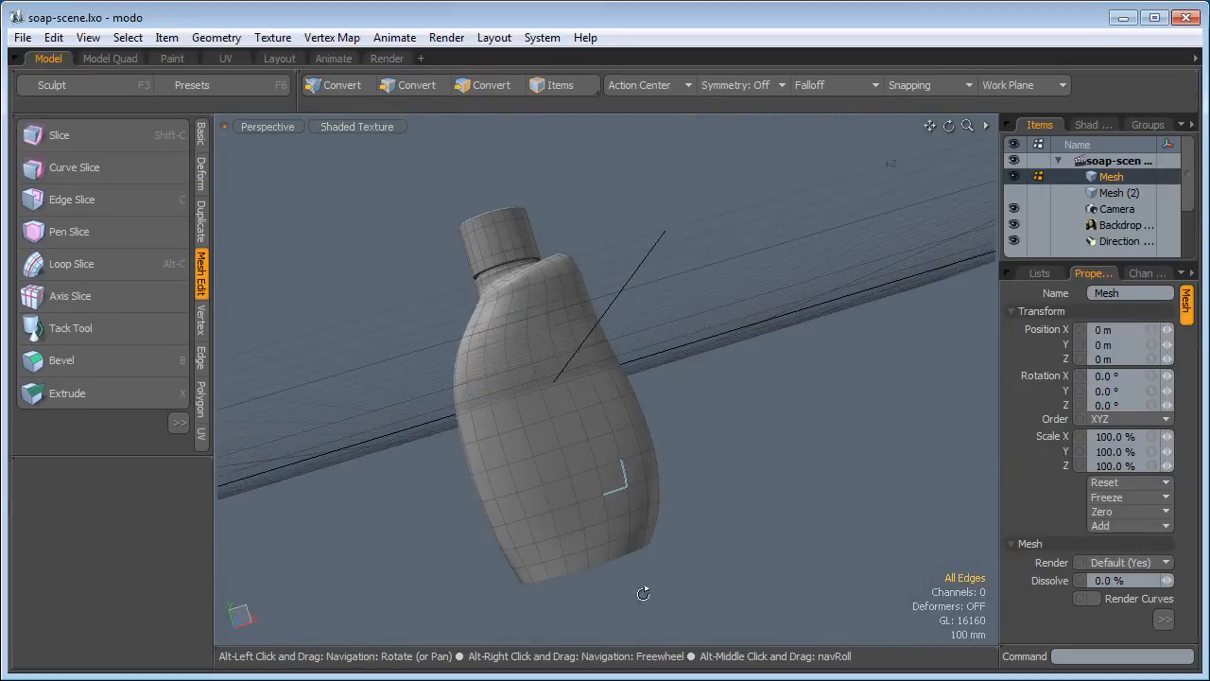
pyautogui.keyDown('alt'); pyautogui.moveTo(636, 436); pyautogui.dragTo(549, 489); pyautogui.keyUp('alt')
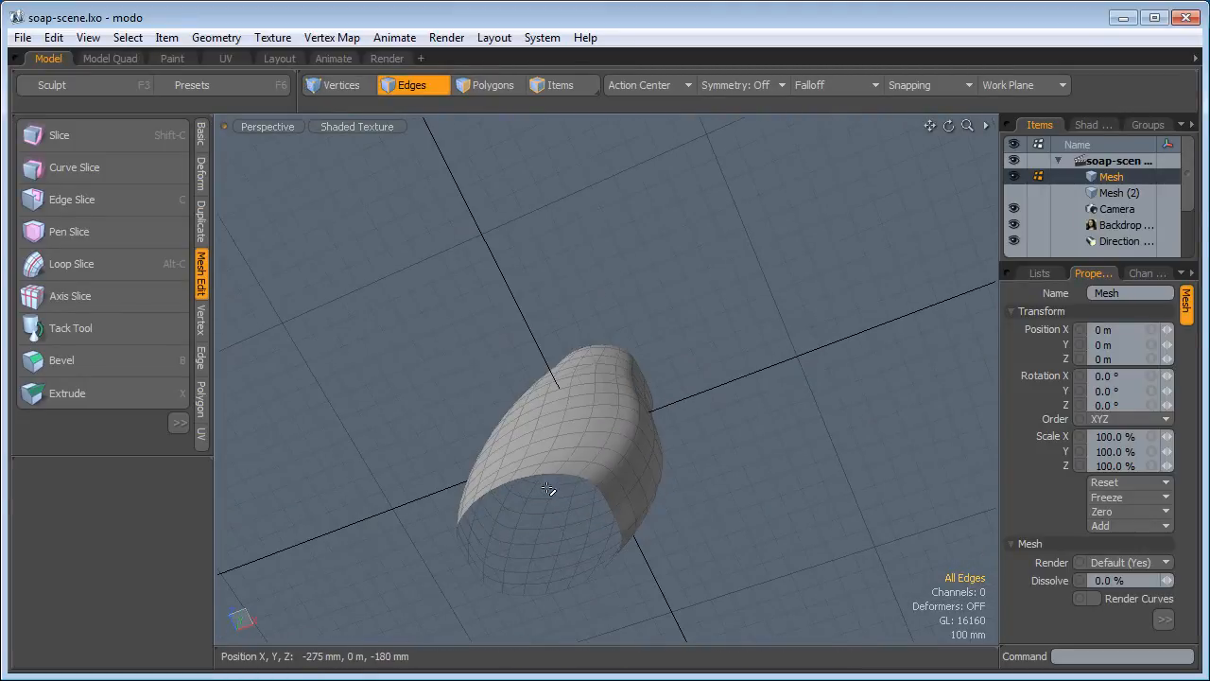
pyautogui.doubleClick(549, 474)
pyautogui.press('p')
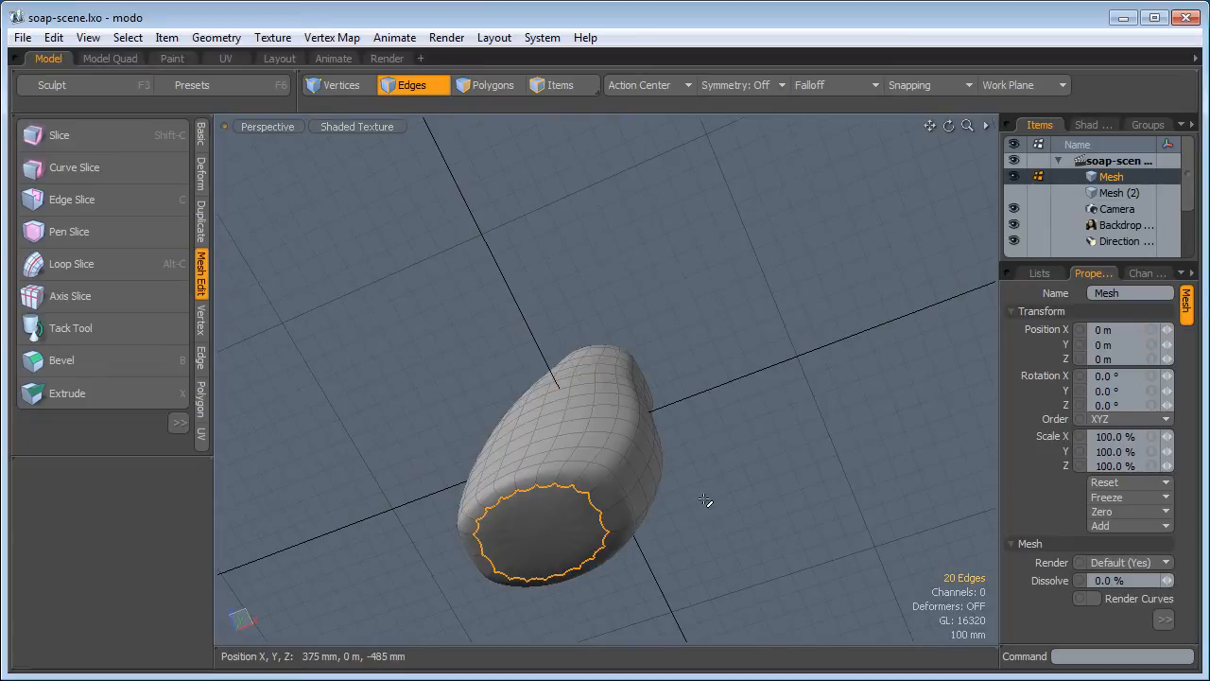
# Bevel the new base polygon with a 27 mm inset to tighten the bottom rim, and clear the selection
pyautogui.press('3')
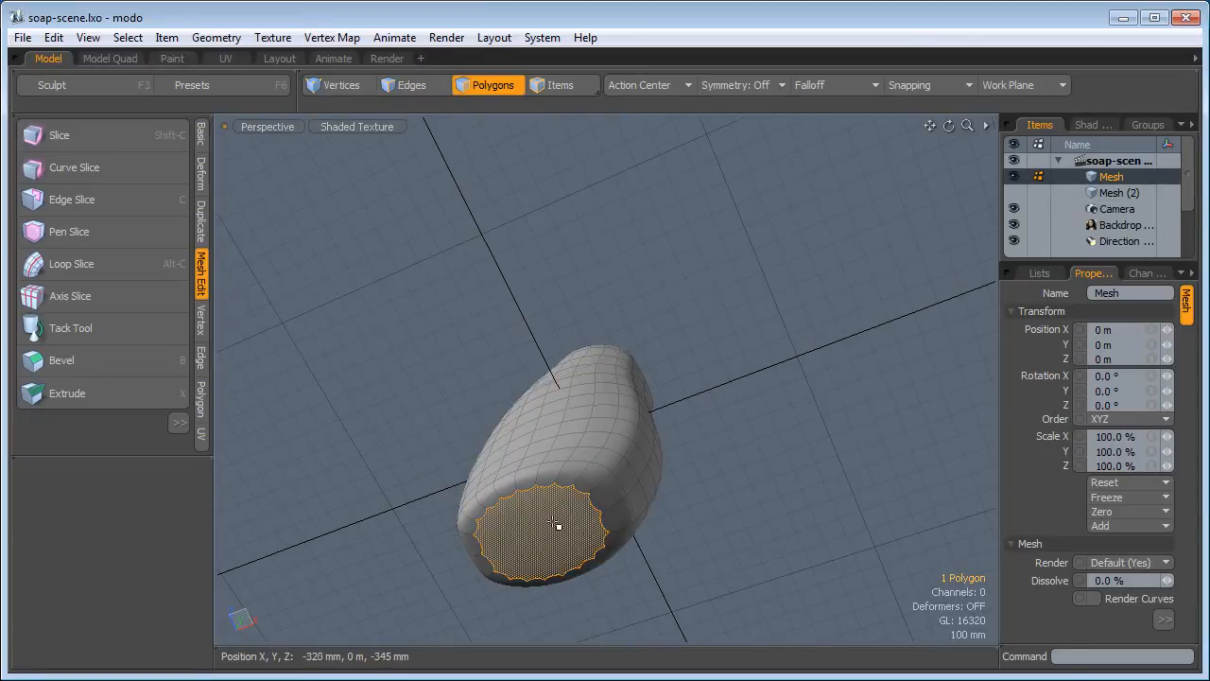
pyautogui.press('b')
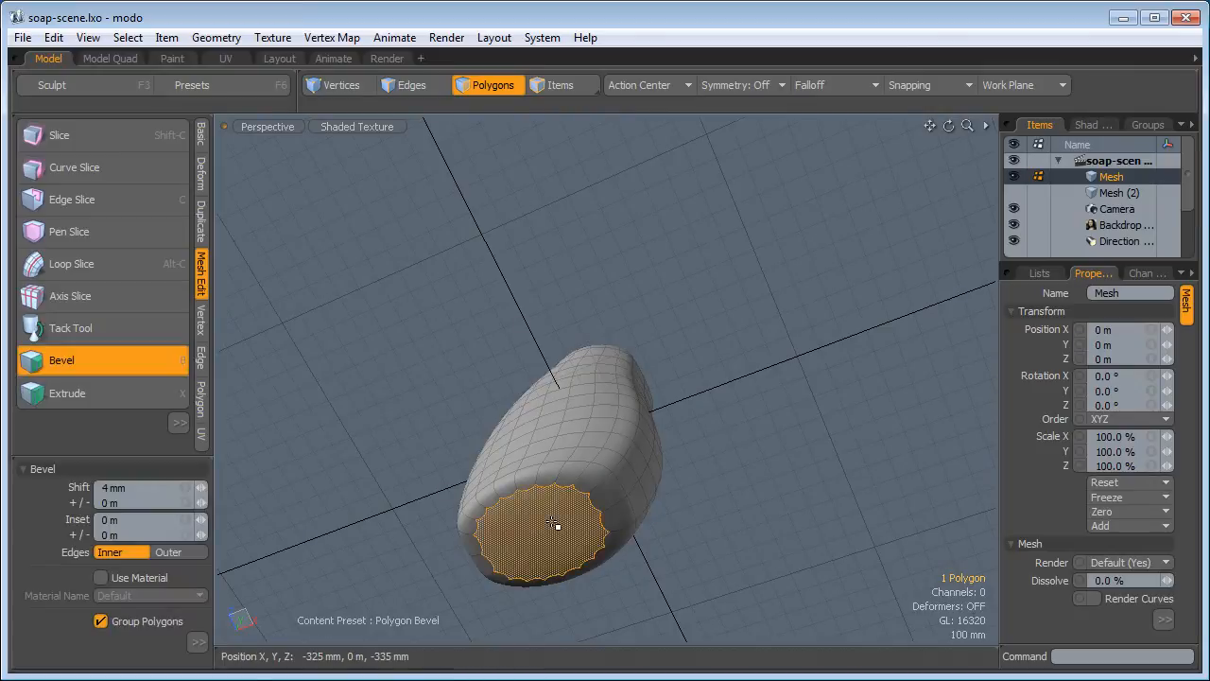
pyautogui.moveTo(634, 501); pyautogui.dragTo(628, 506)
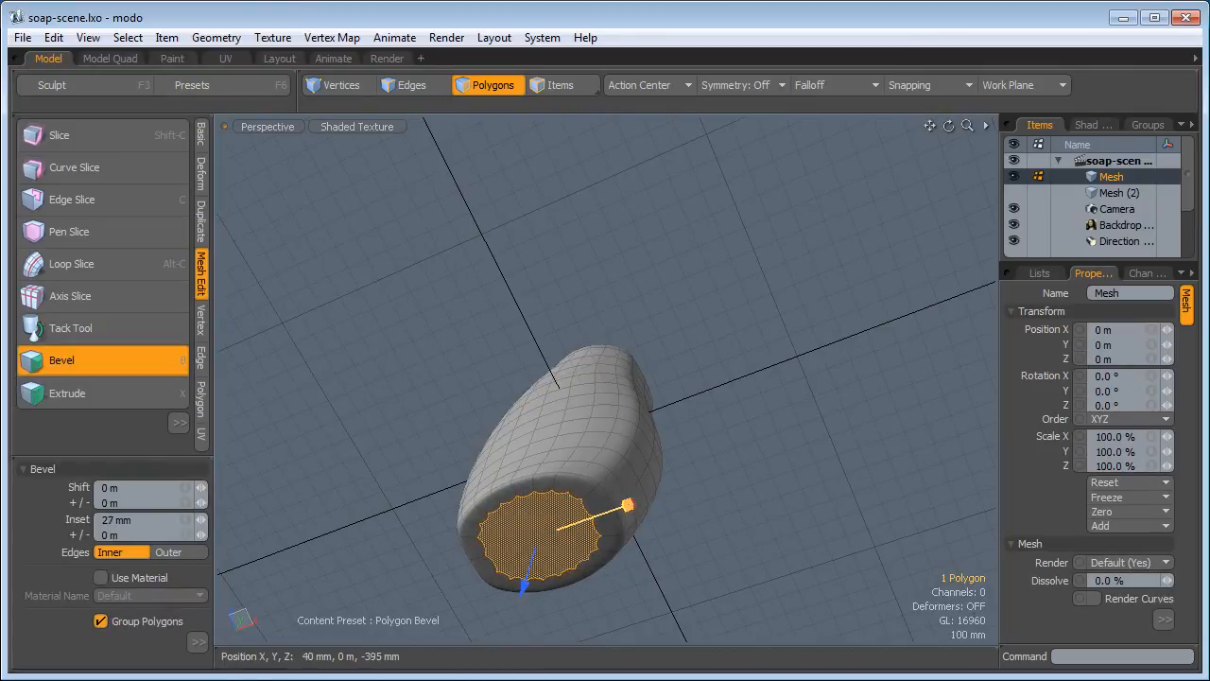
pyautogui.press('space')
pyautogui.click(721, 478)
pyautogui.moveTo(717, 478)
pyautogui.keyDown('ctrl'); pyautogui.keyDown('alt'); pyautogui.mouseDown()
pyautogui.moveTo(627, 476)
pyautogui.moveTo(597, 518)
pyautogui.mouseUp(); pyautogui.keyUp('alt'); pyautogui.keyUp('ctrl')
pyautogui.moveTo(678, 561)
pyautogui.keyDown('alt'); pyautogui.mouseDown()
pyautogui.moveTo(724, 452)
pyautogui.moveTo(661, 530)
pyautogui.moveTo(677, 567)
pyautogui.moveTo(507, 392)
pyautogui.mouseUp(); pyautogui.keyUp('alt')
pyautogui.click(724, 452)
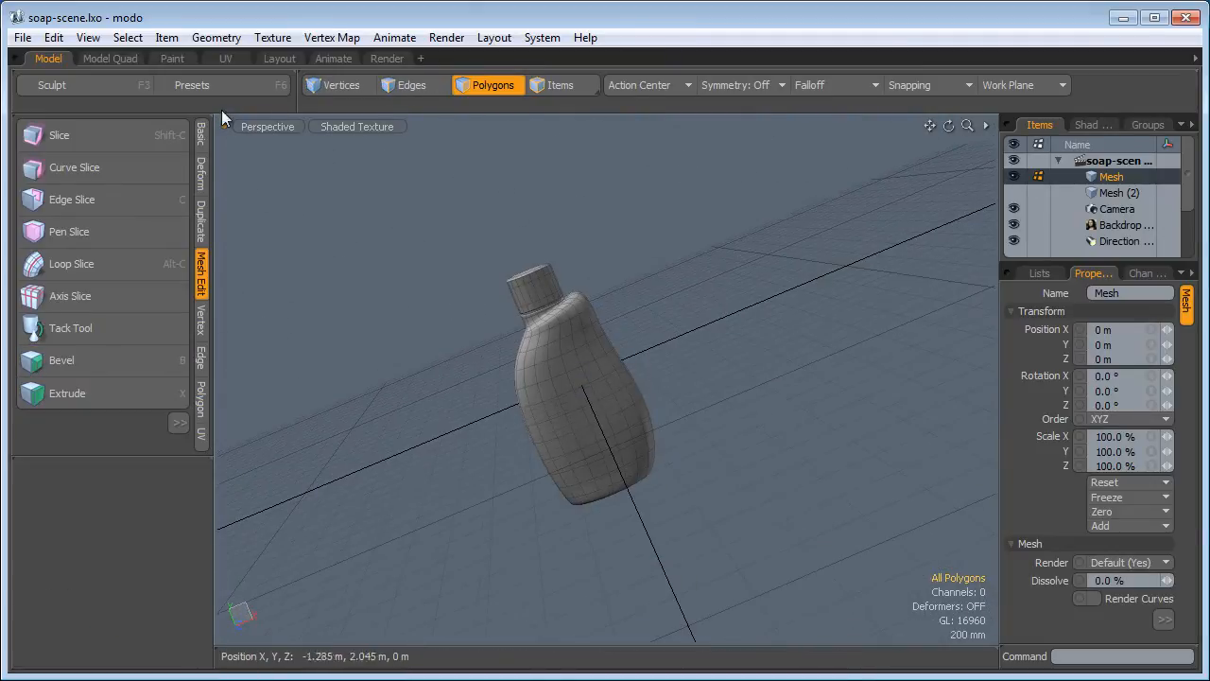
# In the four-view layout, select the cap's upper vertex rows and raise them 25 mm along Y toward the reference photo's cap height
pyautogui.click(109, 57)
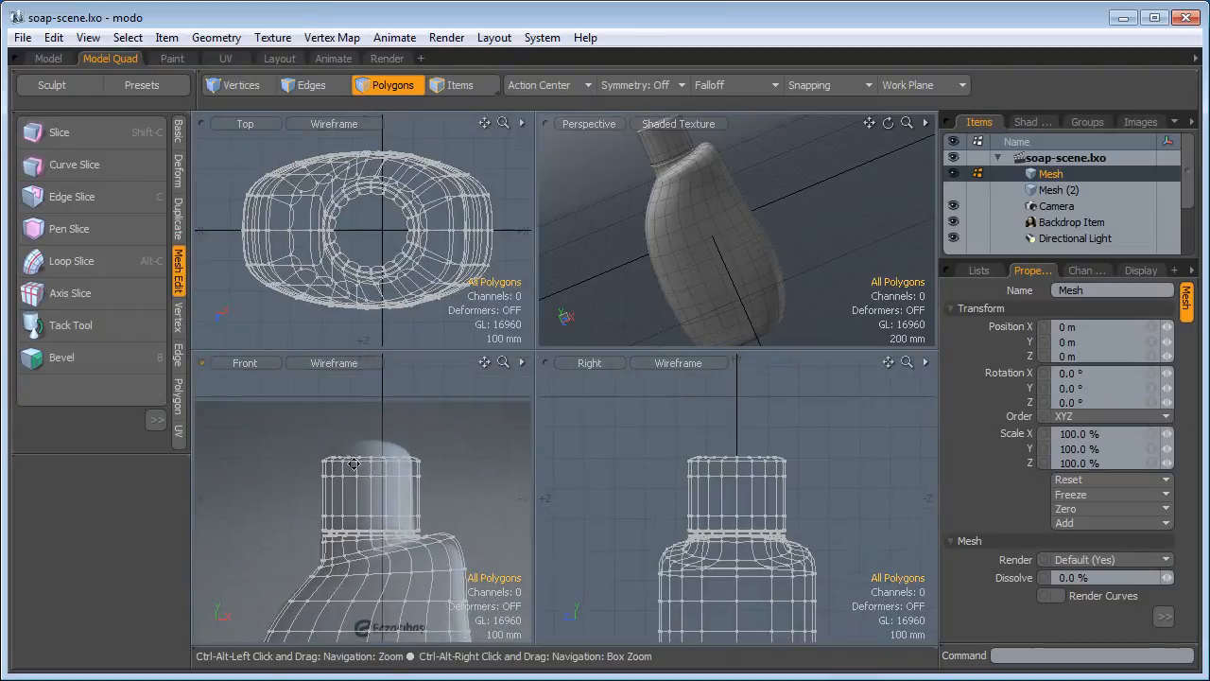
pyautogui.scroll(-2, 353, 464)
pyautogui.scroll(4, 376, 449)
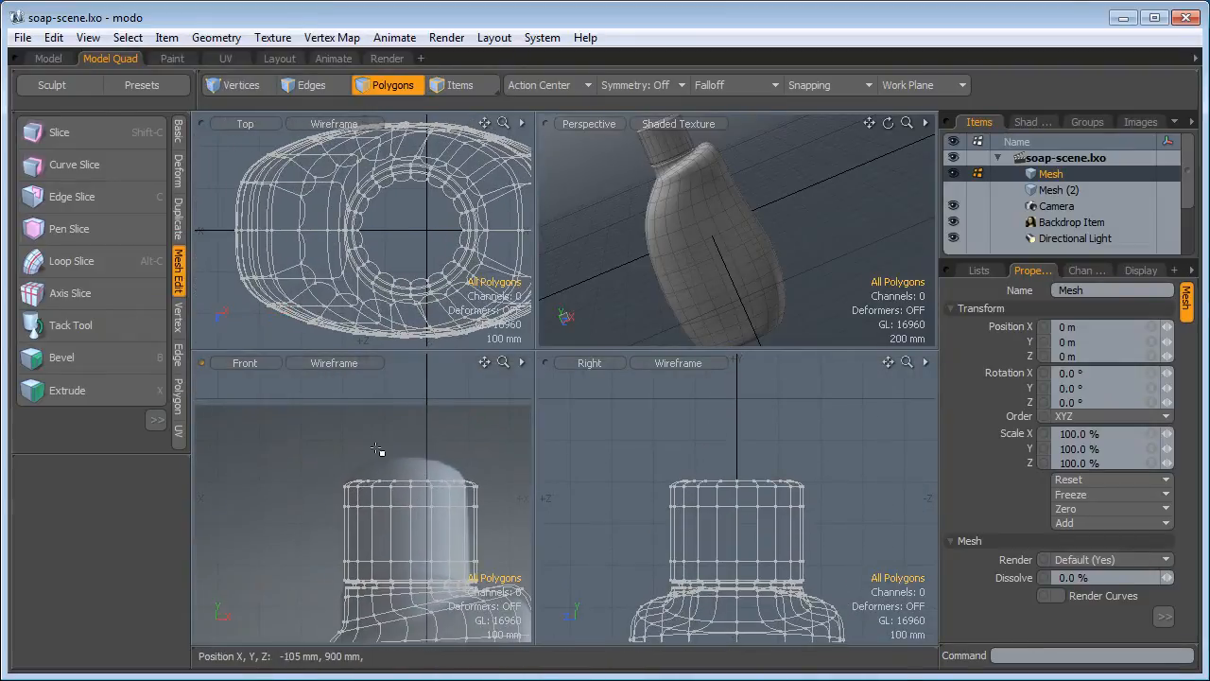
pyautogui.keyDown('alt'); pyautogui.moveTo(718, 236); pyautogui.dragTo(756, 203); pyautogui.keyUp('alt')
pyautogui.keyDown('alt'); pyautogui.keyDown('shift'); pyautogui.moveTo(413, 483); pyautogui.dragTo(365, 493); pyautogui.keyUp('shift'); pyautogui.keyUp('alt')
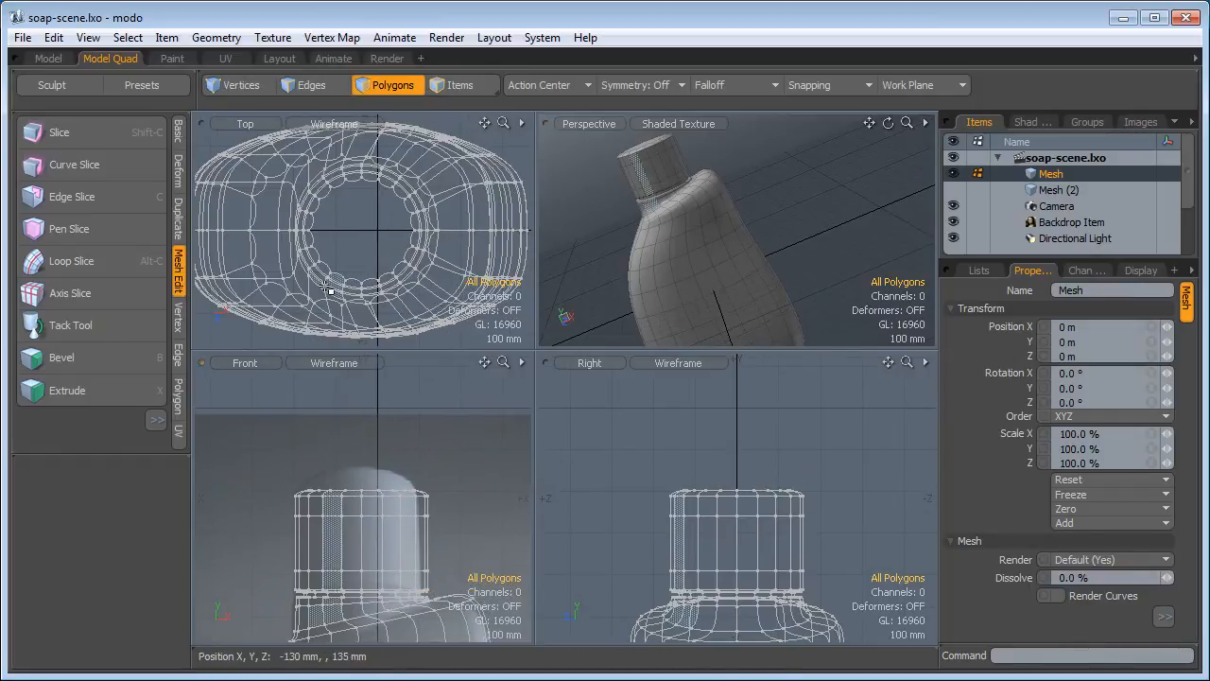
pyautogui.press('1')
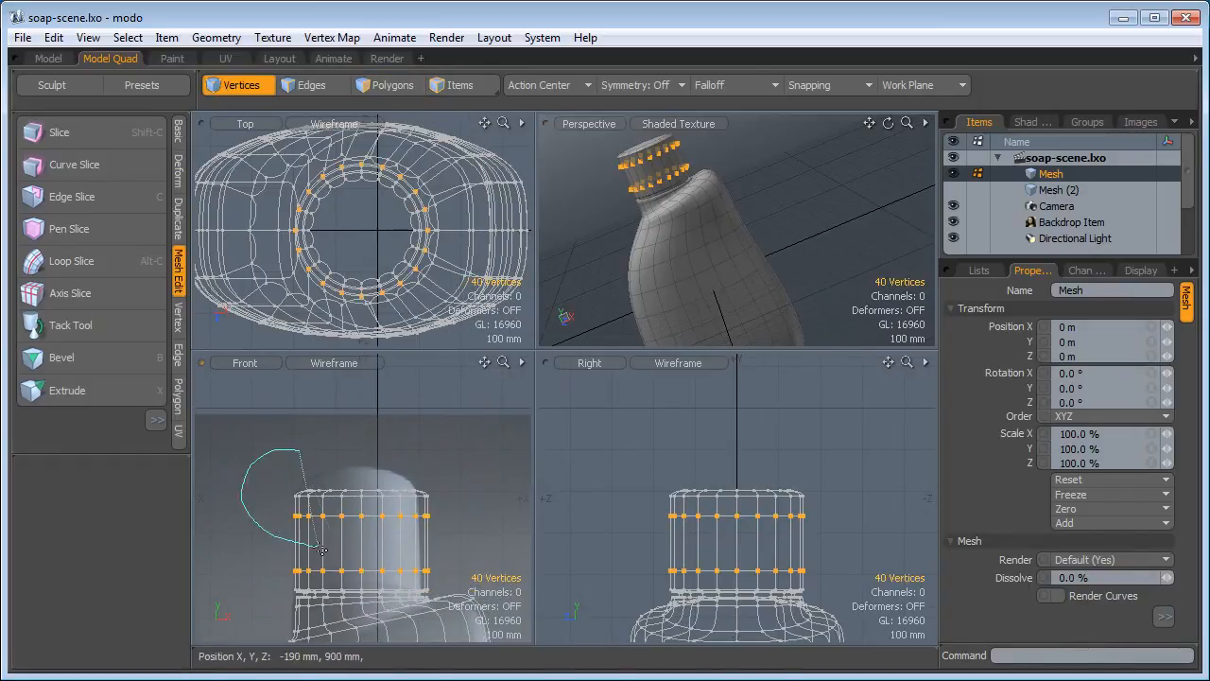
pyautogui.keyDown('shift'); pyautogui.moveTo(445, 468); pyautogui.dragTo(402, 456, button='right'); pyautogui.keyUp('shift')
pyautogui.press('w')
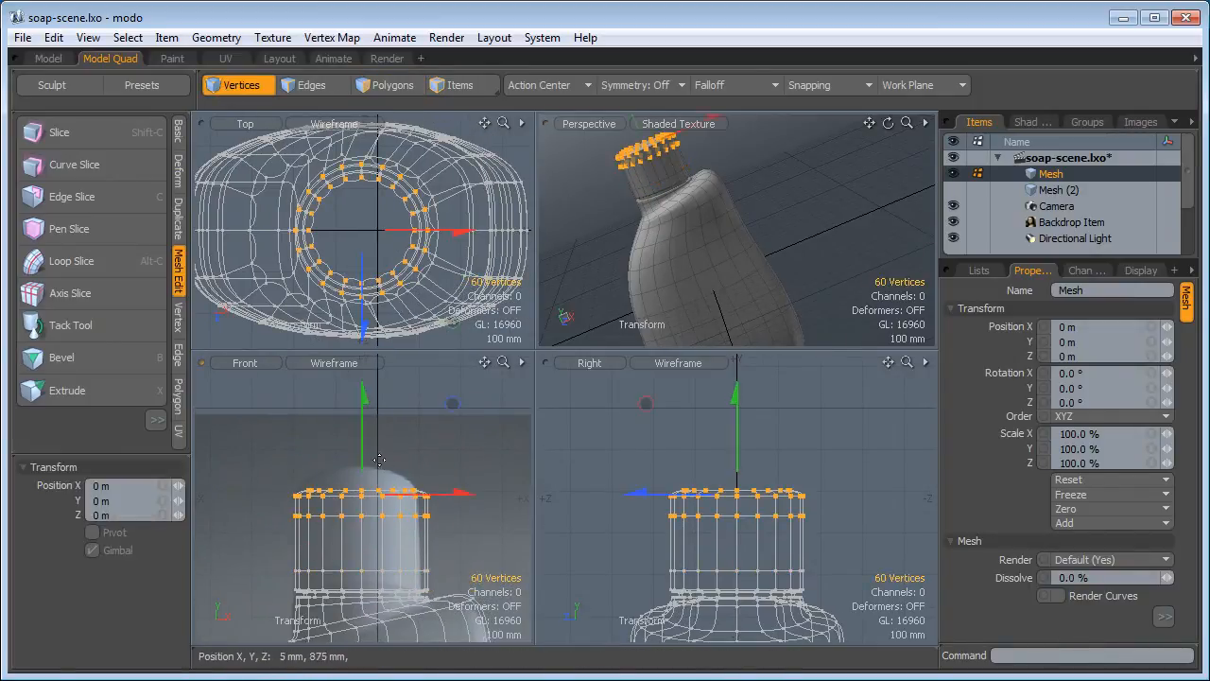
pyautogui.moveTo(365, 476); pyautogui.dragTo(365, 465)
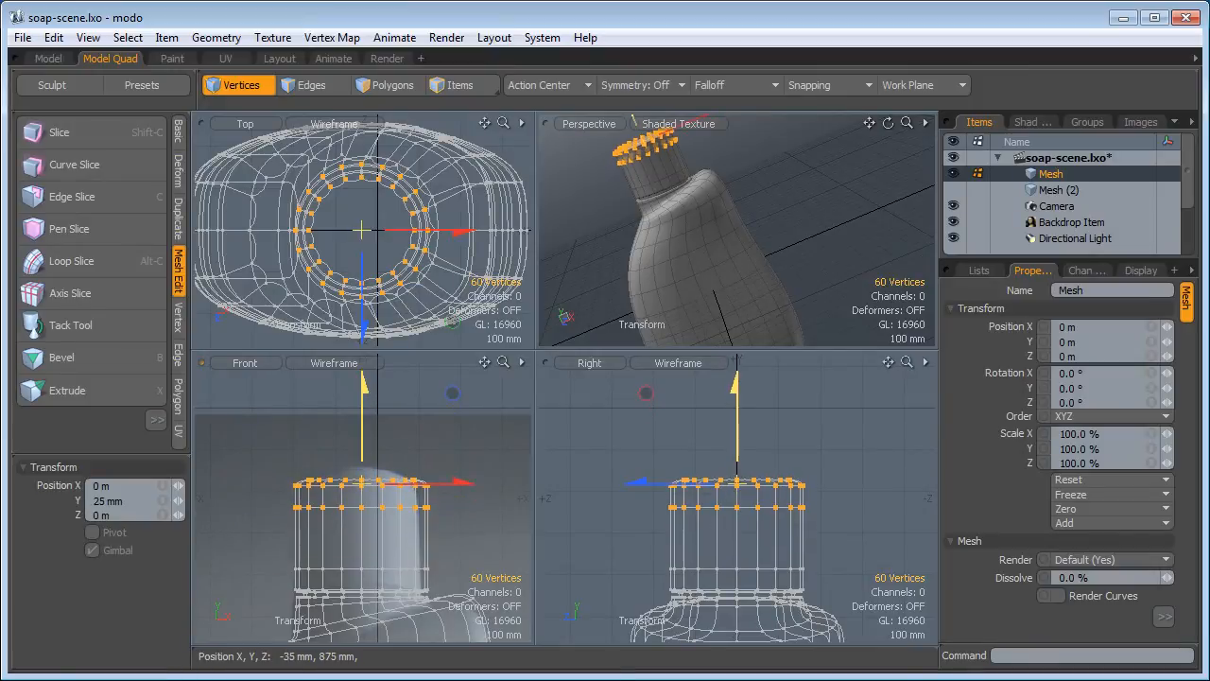
pyautogui.press('space')
pyautogui.click(670, 310)
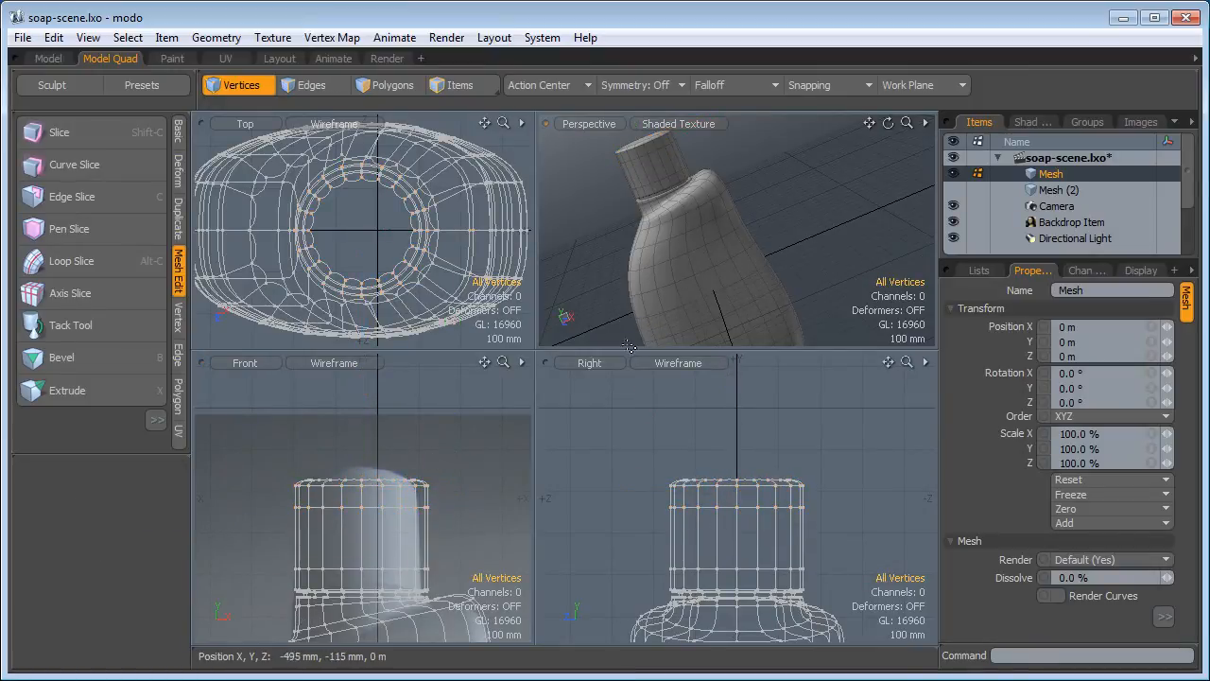
# Examine the bottle's base against the reference photo, comparing the mesh with subdivision off and on
pyautogui.scroll(-5, 441, 539)
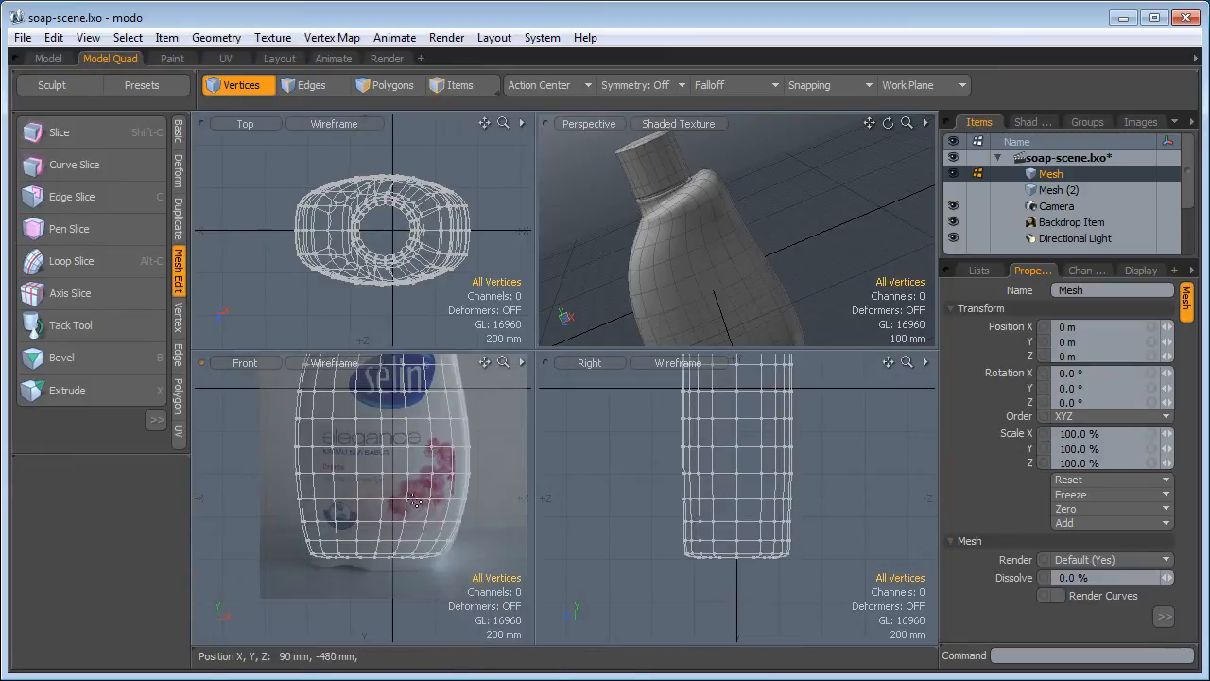
pyautogui.scroll(5, 418, 523)
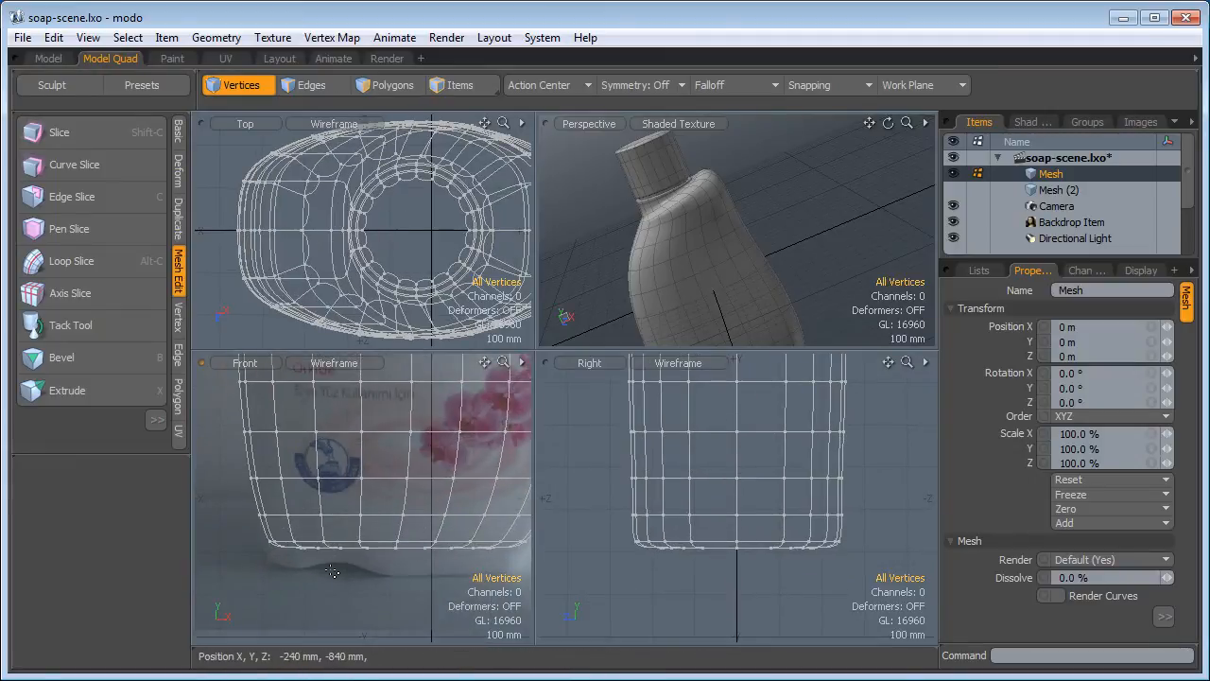
pyautogui.keyDown('alt'); pyautogui.keyDown('shift'); pyautogui.moveTo(332, 571); pyautogui.dragTo(326, 608); pyautogui.keyUp('shift'); pyautogui.keyUp('alt')
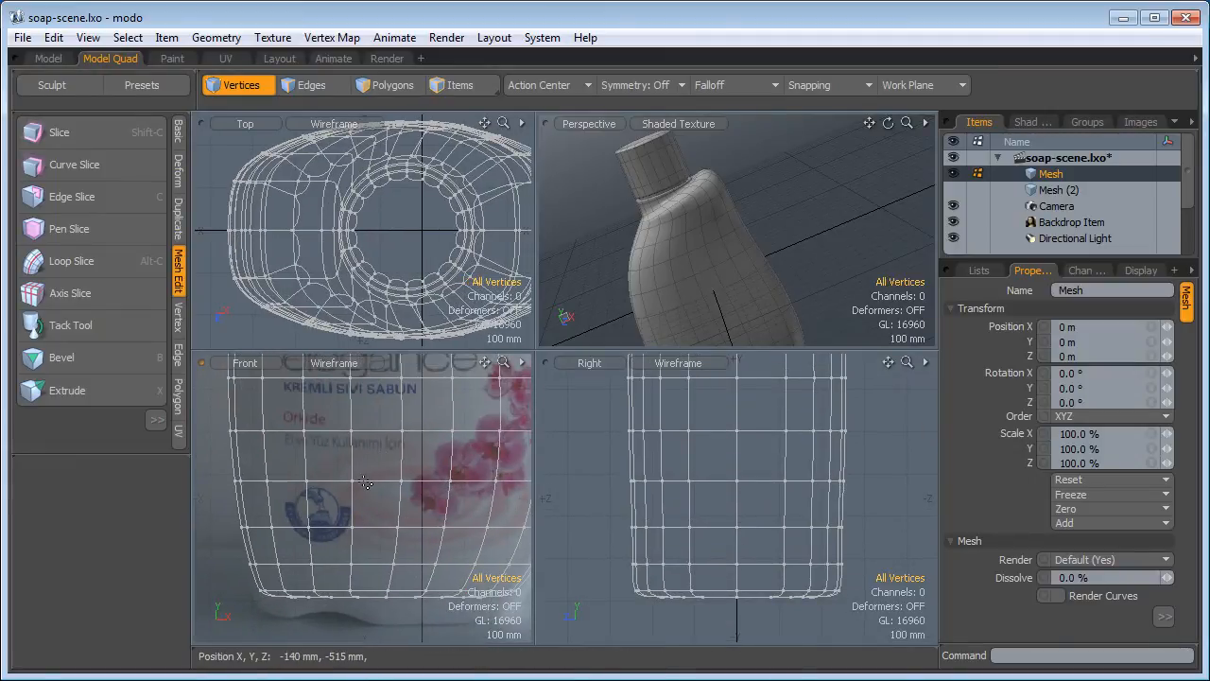
pyautogui.keyDown('ctrl'); pyautogui.keyDown('alt'); pyautogui.moveTo(366, 483); pyautogui.dragTo(367, 516); pyautogui.keyUp('alt'); pyautogui.keyUp('ctrl')
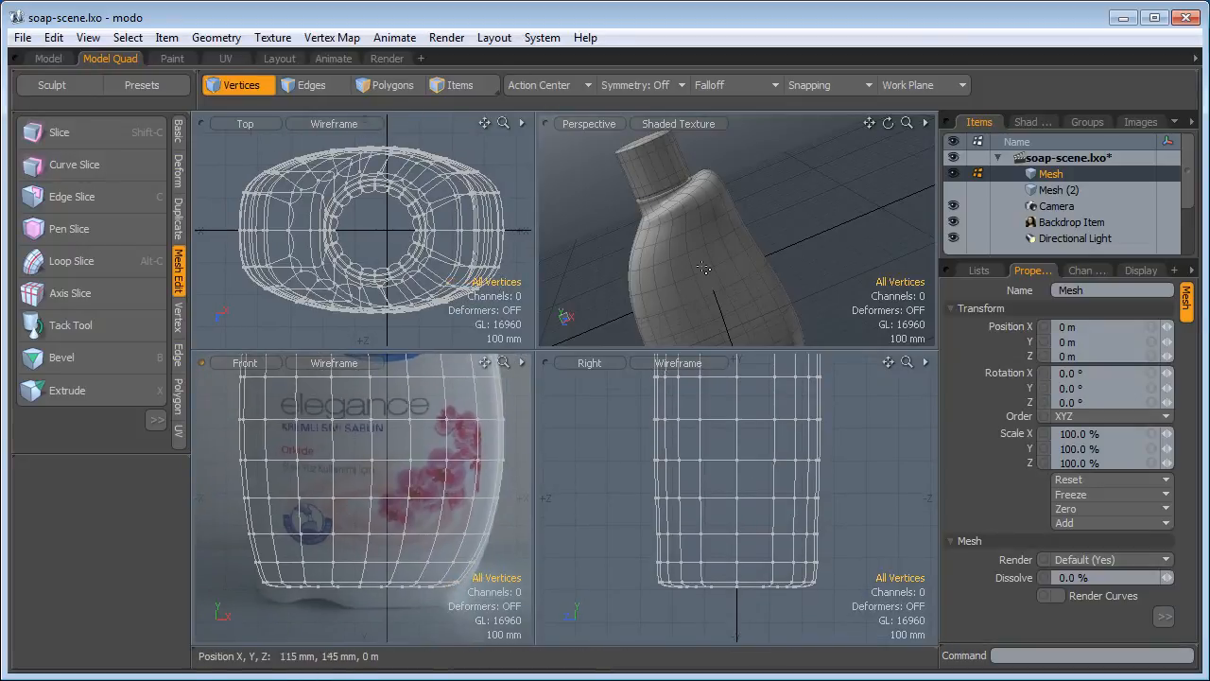
pyautogui.keyDown('ctrl'); pyautogui.keyDown('alt'); pyautogui.moveTo(735, 278); pyautogui.dragTo(665, 240); pyautogui.keyUp('alt'); pyautogui.keyUp('ctrl')
pyautogui.press('Tab')
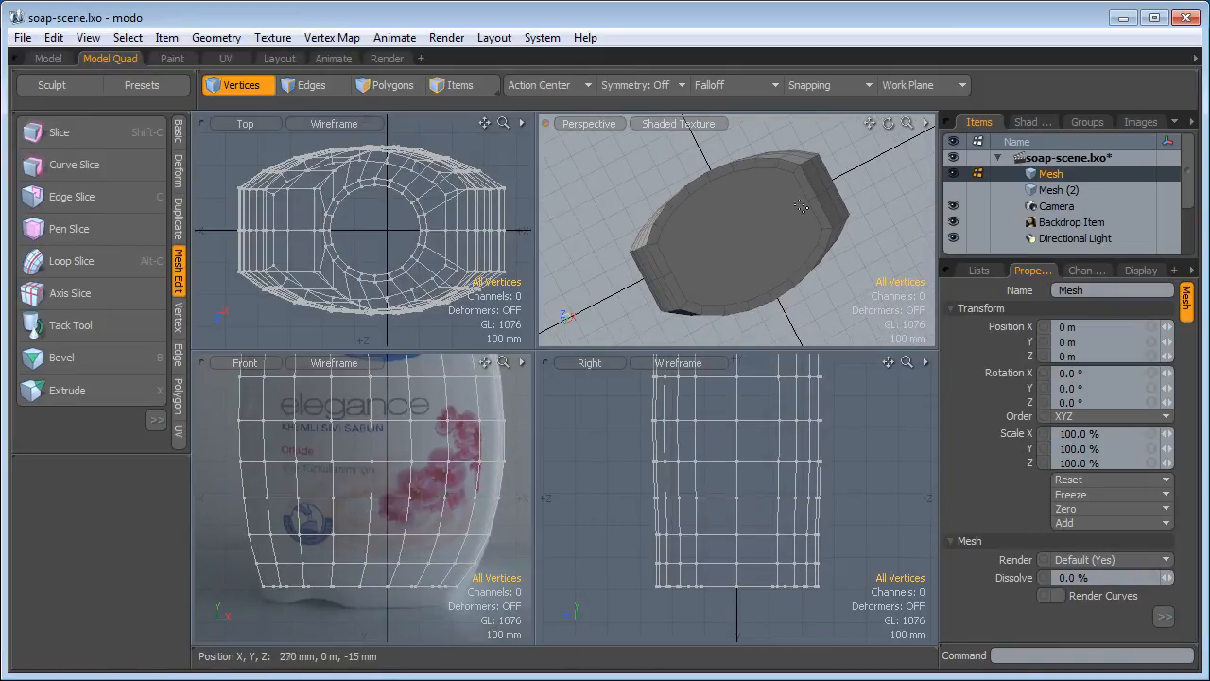
pyautogui.moveTo(727, 225)
pyautogui.keyDown('alt'); pyautogui.mouseDown()
pyautogui.moveTo(767, 318)
pyautogui.moveTo(718, 244)
pyautogui.mouseUp(); pyautogui.keyUp('alt')
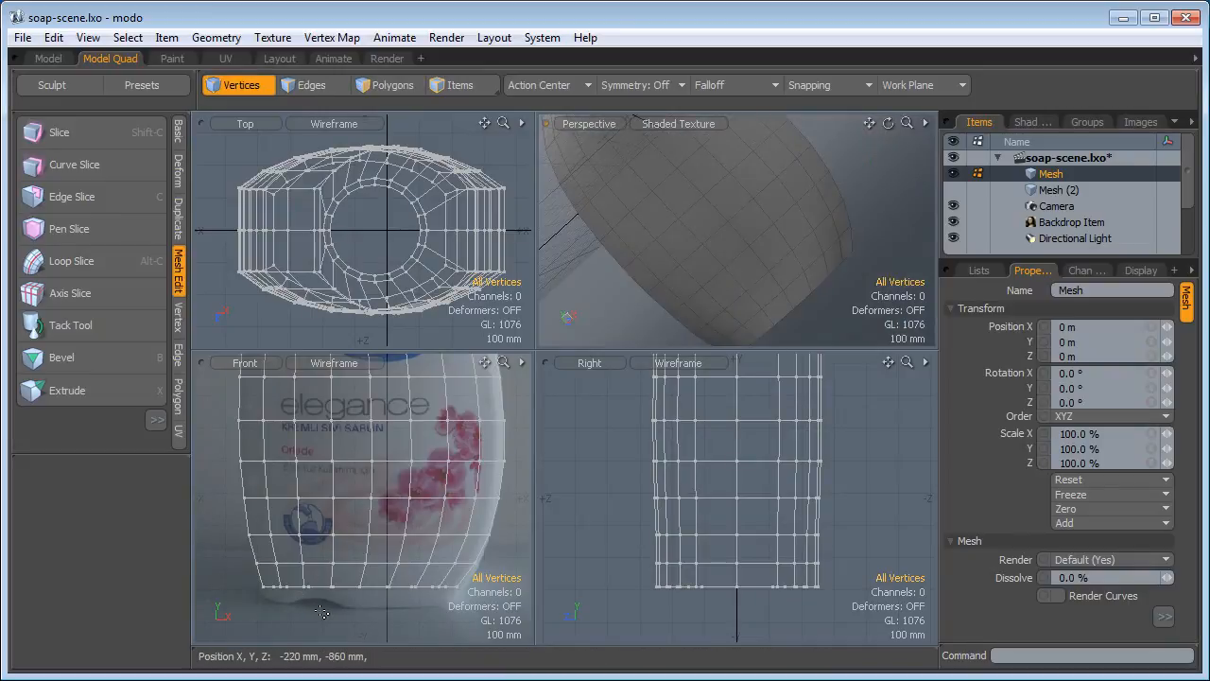
pyautogui.keyDown('ctrl'); pyautogui.keyDown('alt'); pyautogui.moveTo(322, 611); pyautogui.dragTo(346, 549); pyautogui.keyUp('alt'); pyautogui.keyUp('ctrl')
pyautogui.keyDown('alt'); pyautogui.moveTo(349, 546); pyautogui.dragTo(360, 507); pyautogui.keyUp('alt')
pyautogui.keyDown('alt'); pyautogui.moveTo(803, 231); pyautogui.dragTo(781, 246); pyautogui.keyUp('alt')
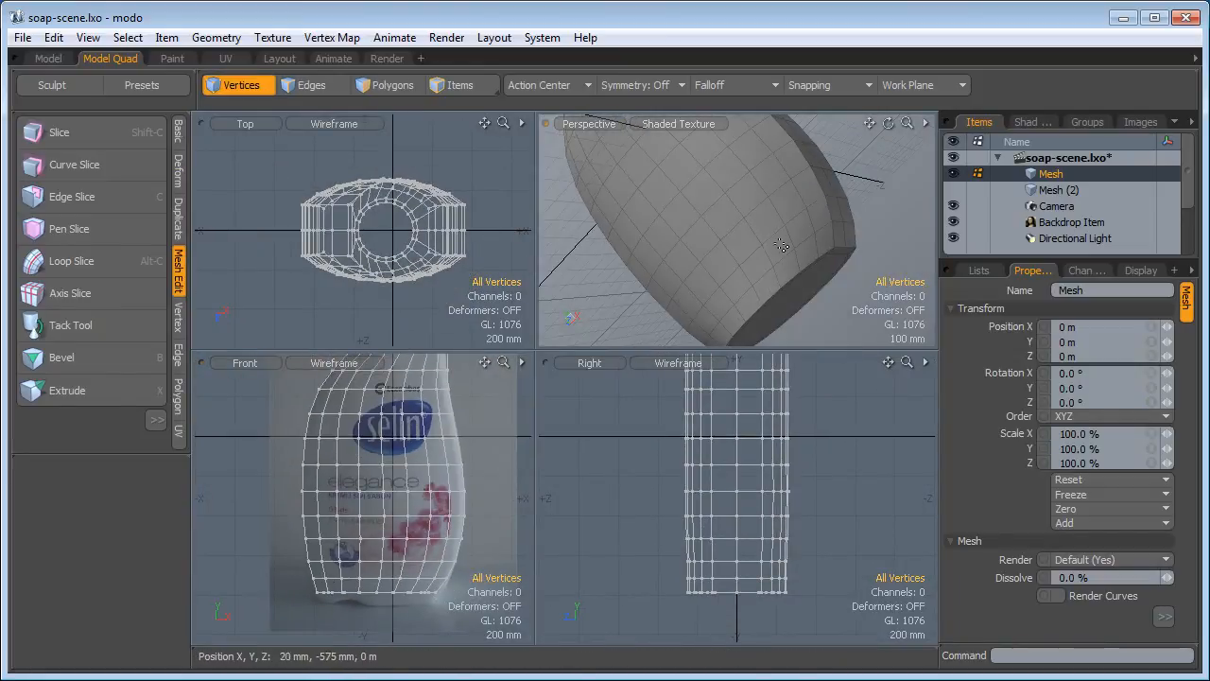
pyautogui.press('Tab')
pyautogui.keyDown('alt'); pyautogui.moveTo(790, 287); pyautogui.dragTo(781, 305); pyautogui.keyUp('alt')
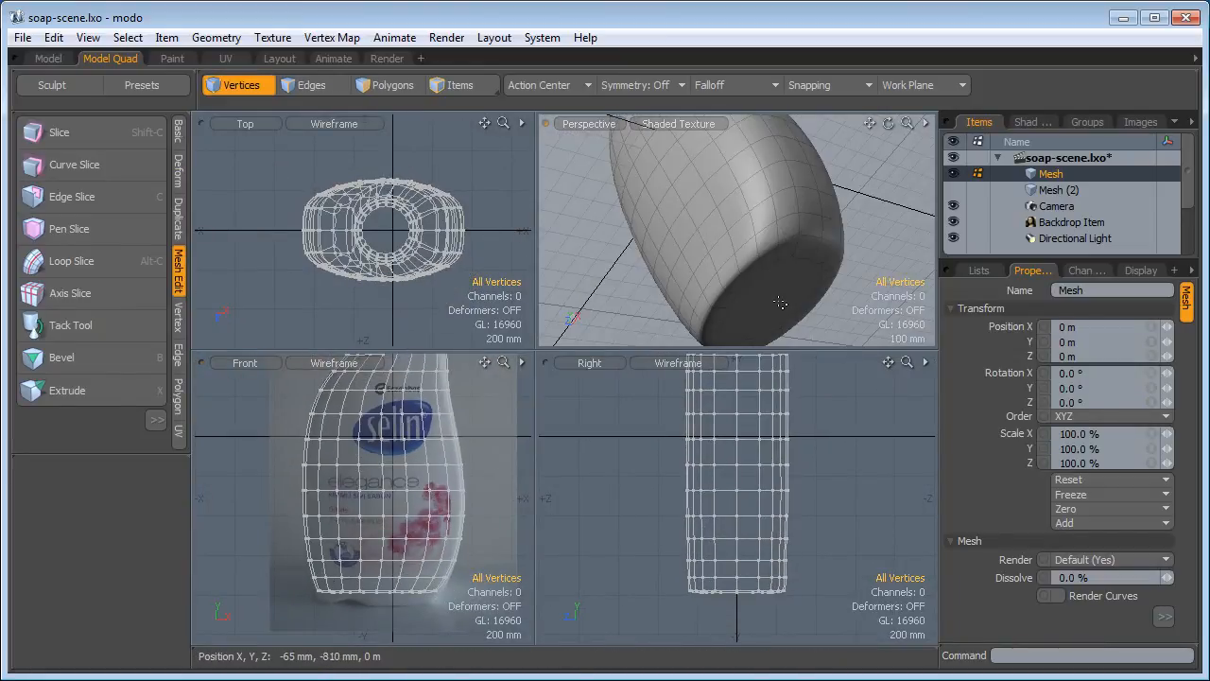
# Select the inner polygon of the bottle's base, lower it slightly along Y toward the reference photo's bottom, and clear the selection
pyautogui.press('2')
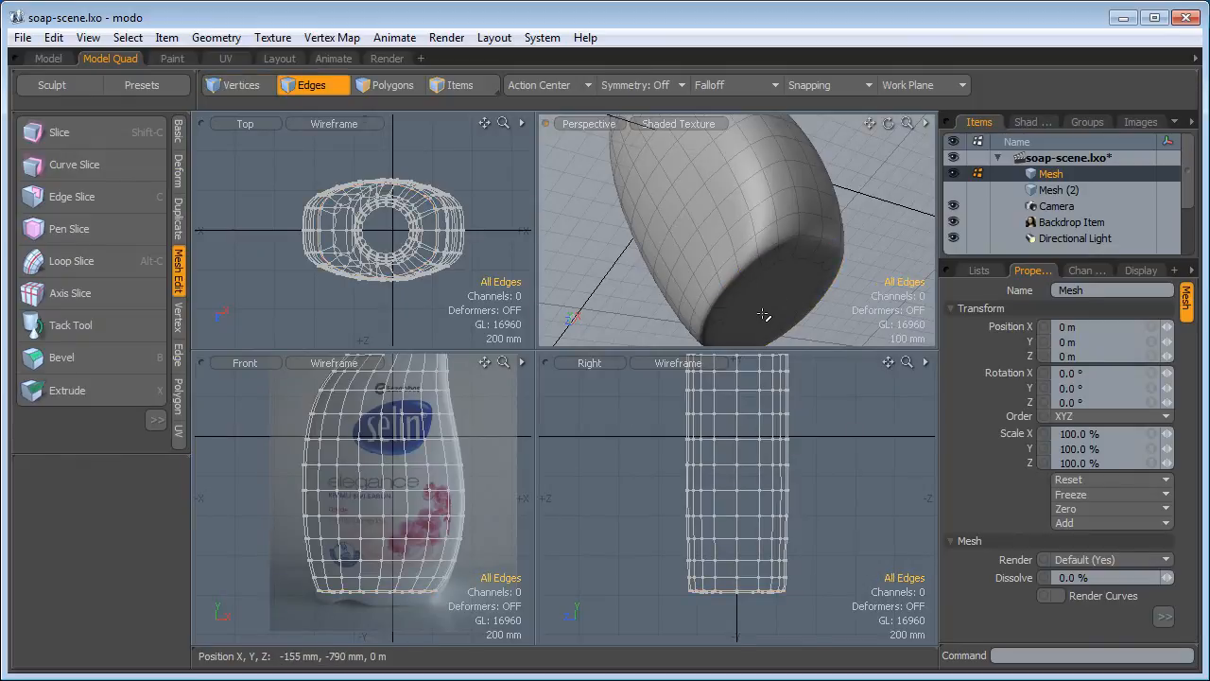
pyautogui.press('3')
pyautogui.click(767, 315)
pyautogui.keyDown('ctrl'); pyautogui.keyDown('alt'); pyautogui.moveTo(393, 605); pyautogui.dragTo(434, 581); pyautogui.keyUp('alt'); pyautogui.keyUp('ctrl')
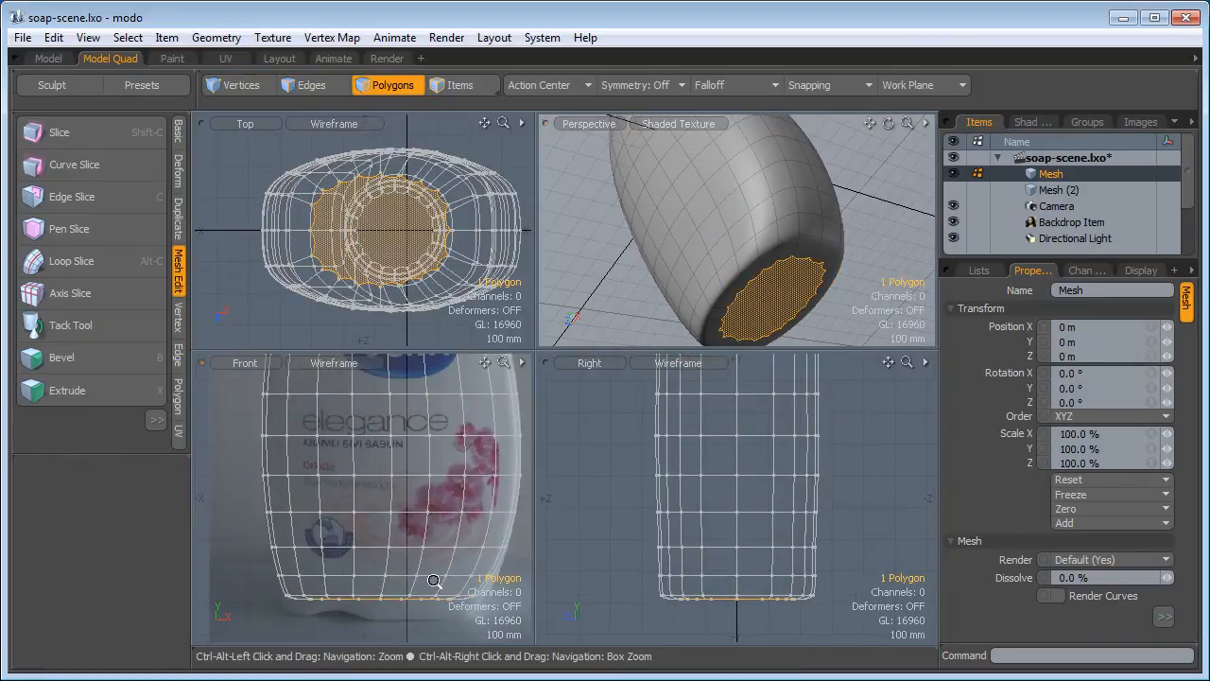
pyautogui.press('w')
pyautogui.moveTo(385, 518)
pyautogui.mouseDown()
pyautogui.moveTo(382, 531)
pyautogui.moveTo(382, 513)
pyautogui.mouseUp()
pyautogui.press('q')
pyautogui.click(257, 563)
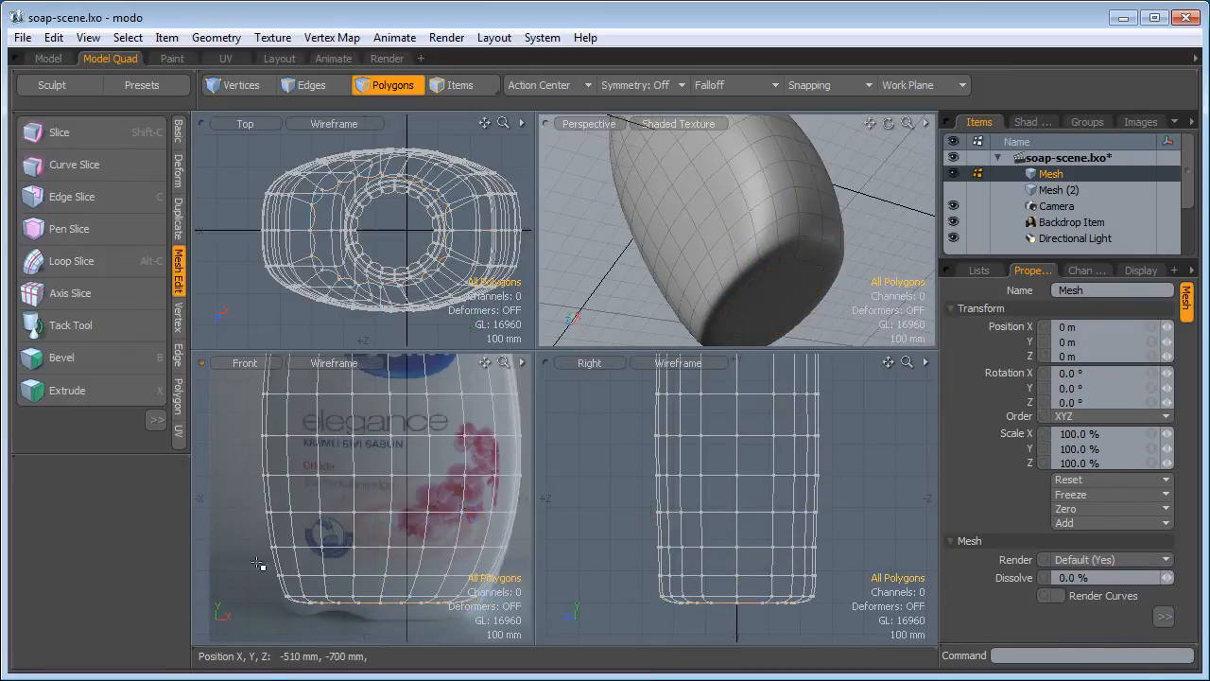
# Switch to the single-view modelling layout and inspect the whole bottle in perspective
pyautogui.keyDown('alt'); pyautogui.moveTo(758, 300); pyautogui.dragTo(759, 243); pyautogui.keyUp('alt')
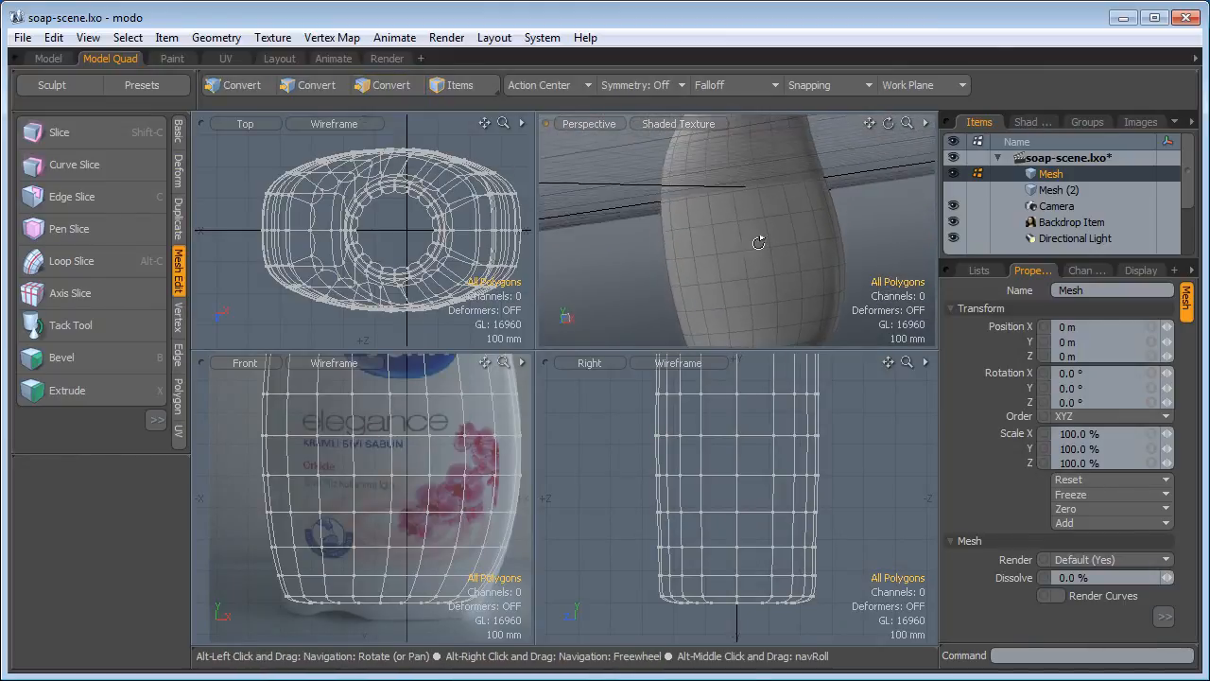
pyautogui.press('a')
pyautogui.click(42, 58)
pyautogui.scroll(5, 689, 370)
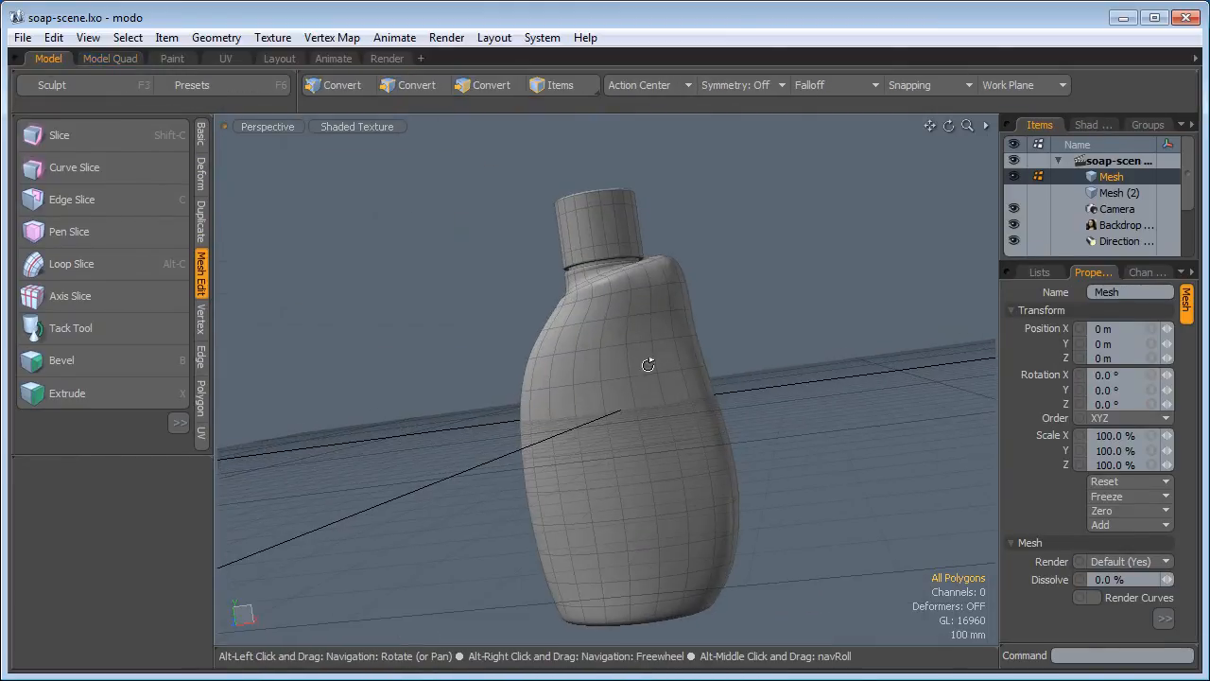
pyautogui.keyDown('alt'); pyautogui.moveTo(646, 363); pyautogui.dragTo(668, 438); pyautogui.keyUp('alt')
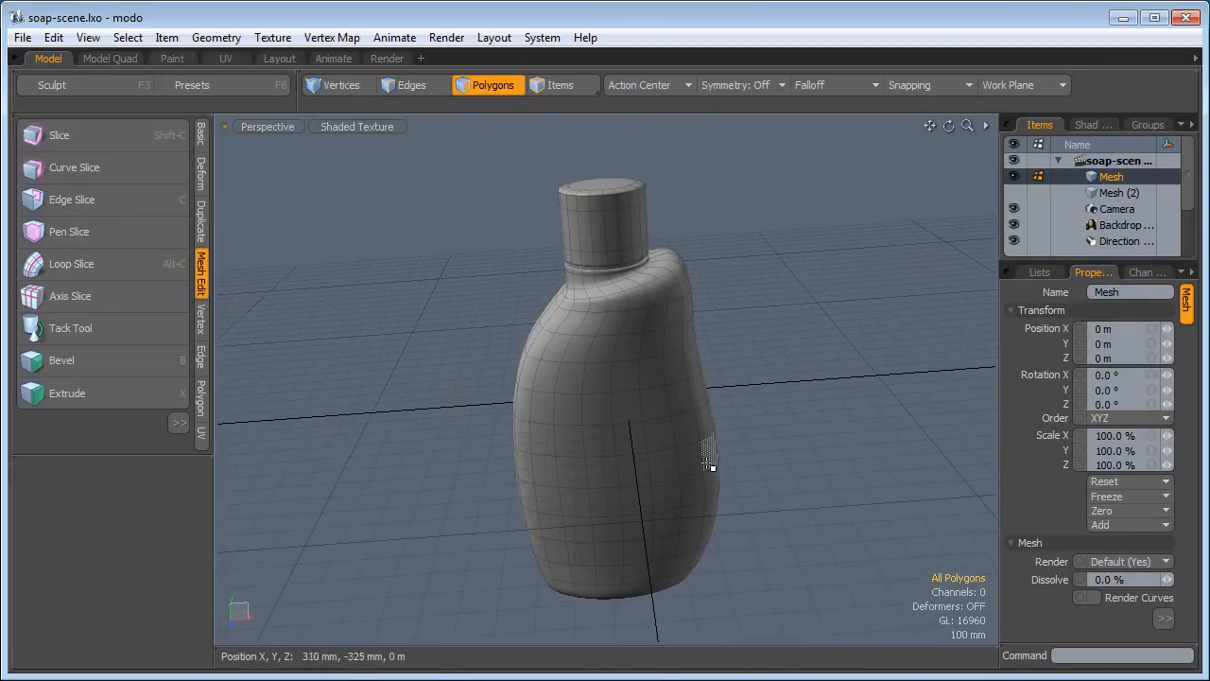